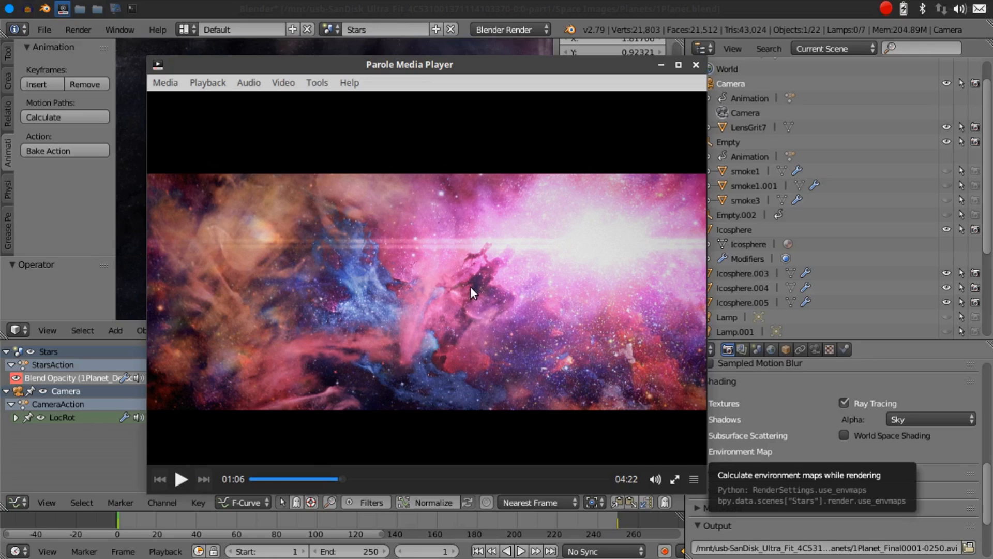
Play the space video in the media player, skip ahead through its planet and nebula shots, and close the player
click(183, 476)
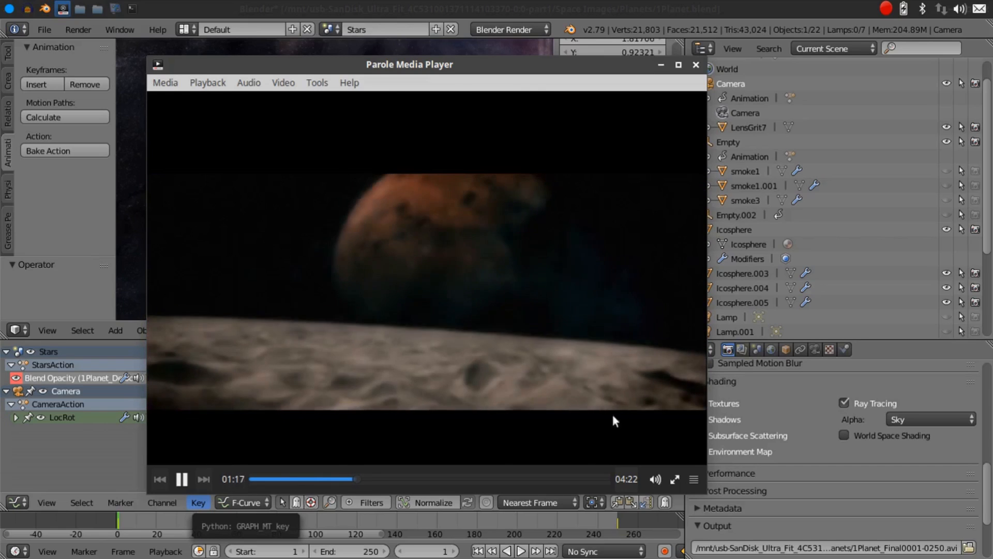
click(367, 477)
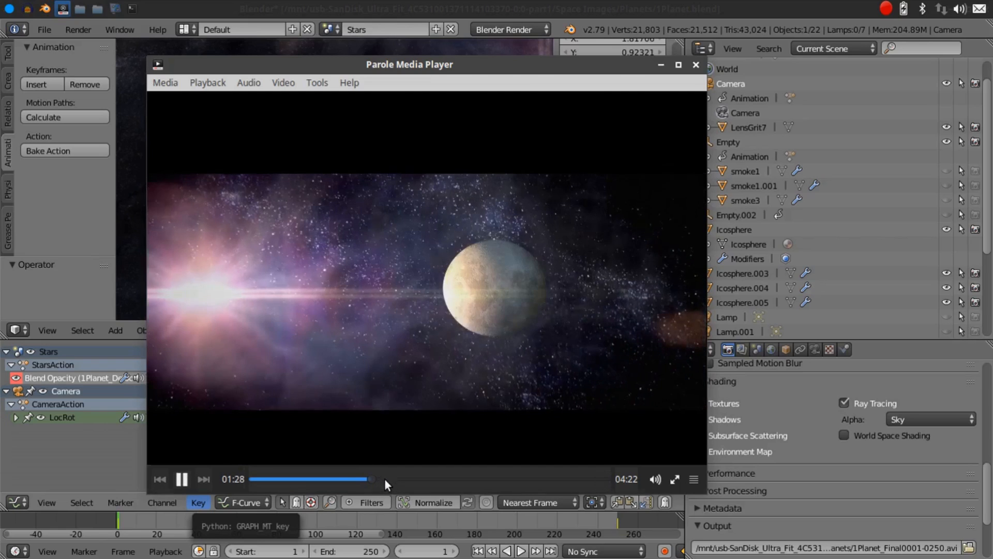
click(384, 478)
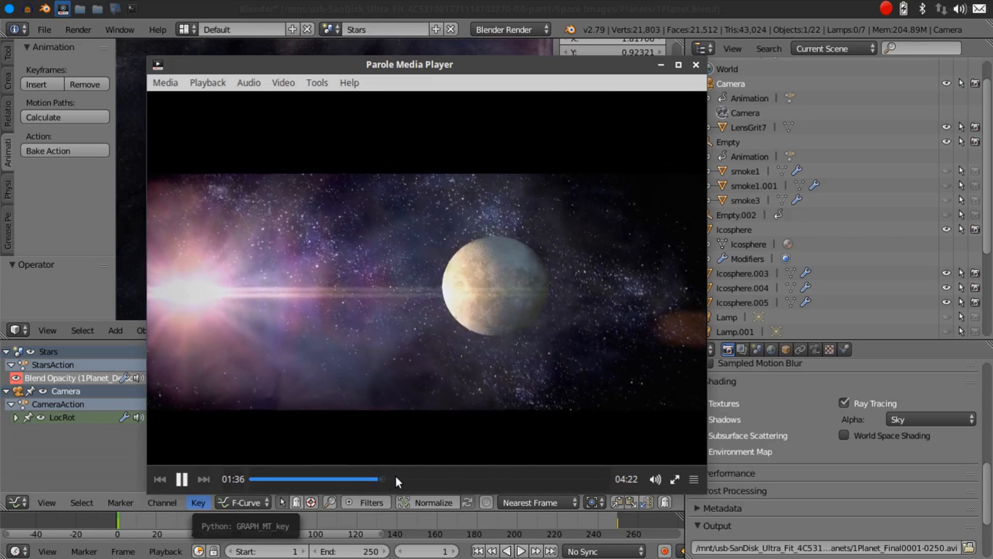
click(396, 476)
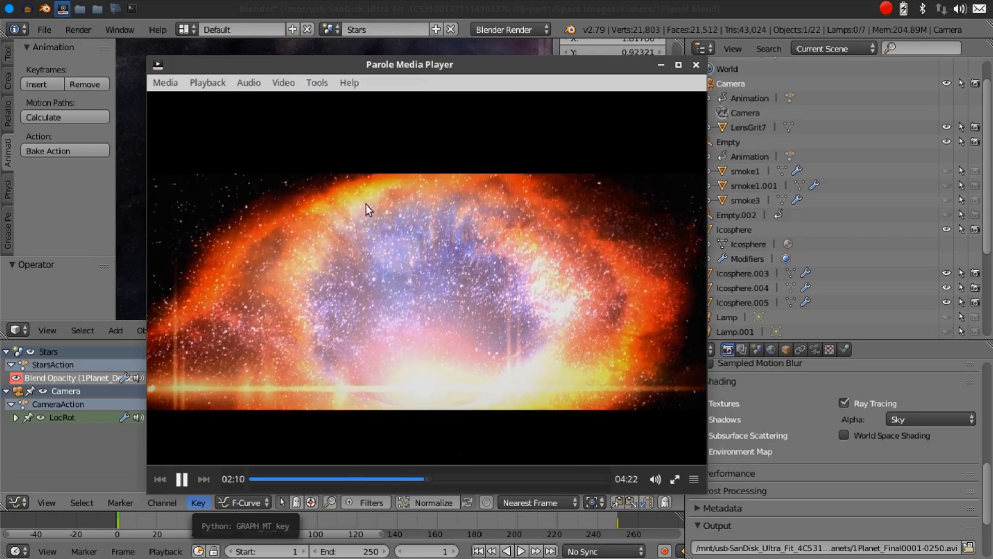
click(441, 479)
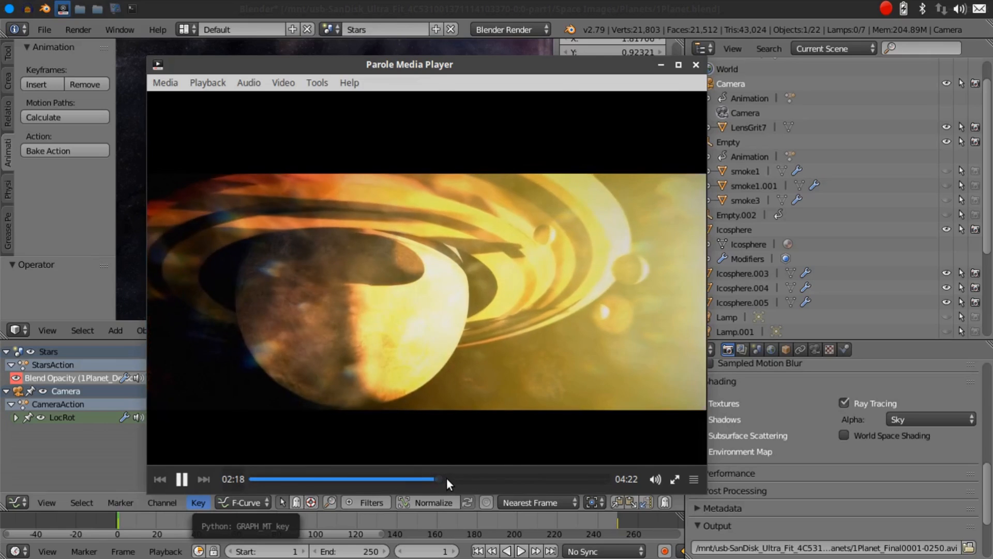
click(453, 479)
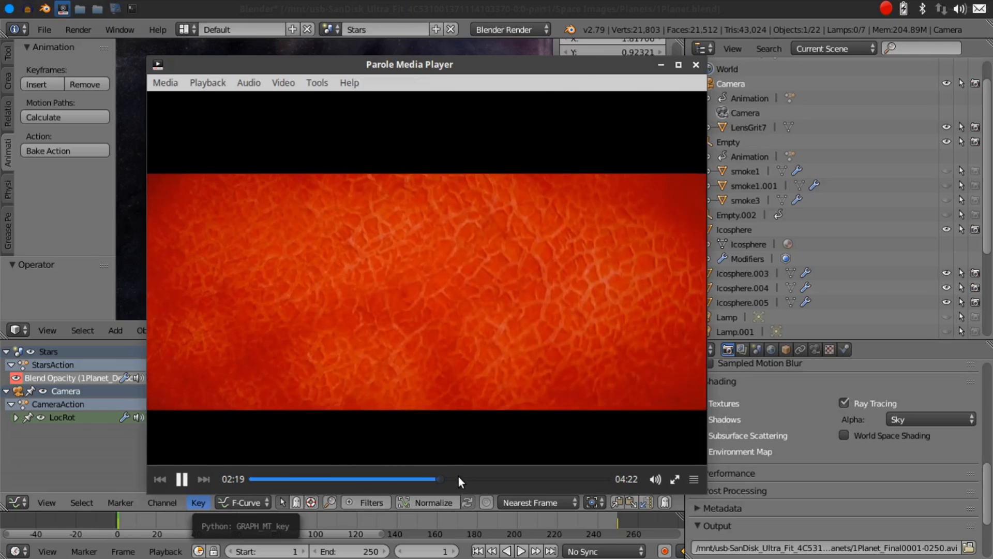
click(462, 479)
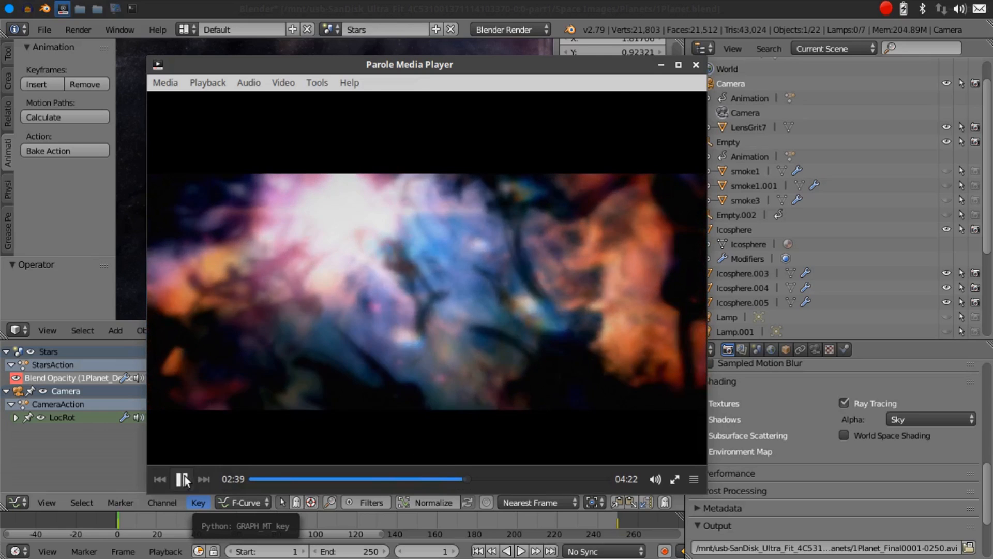
click(455, 479)
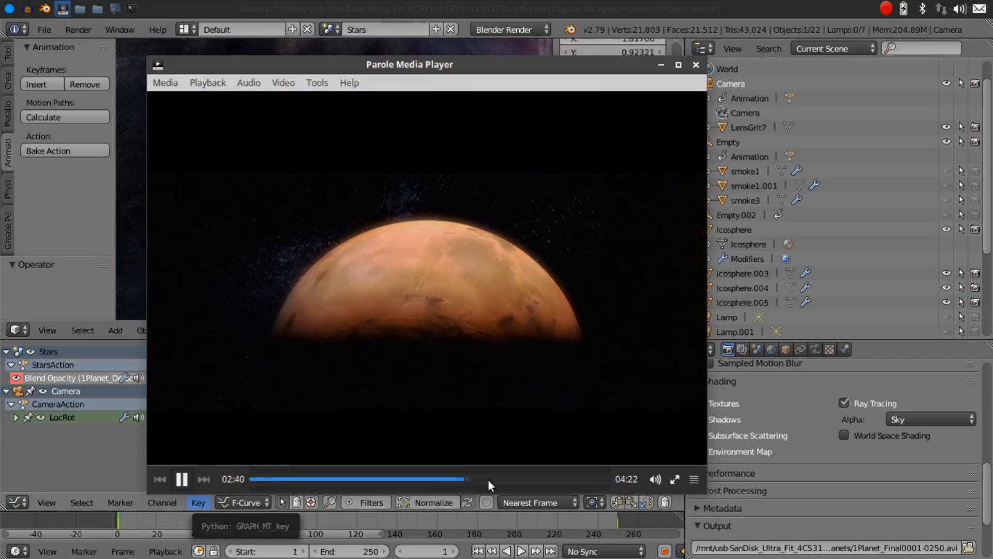
click(488, 478)
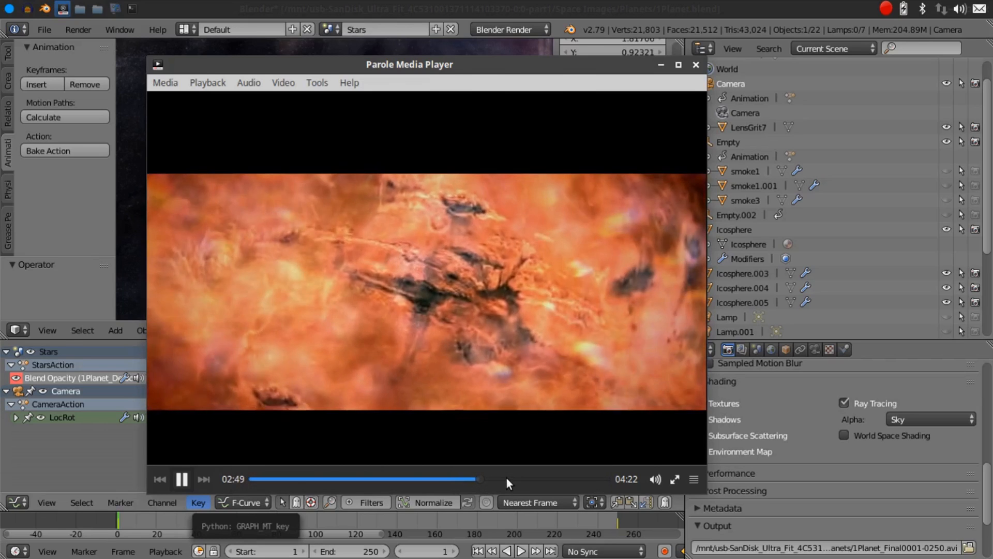
click(507, 478)
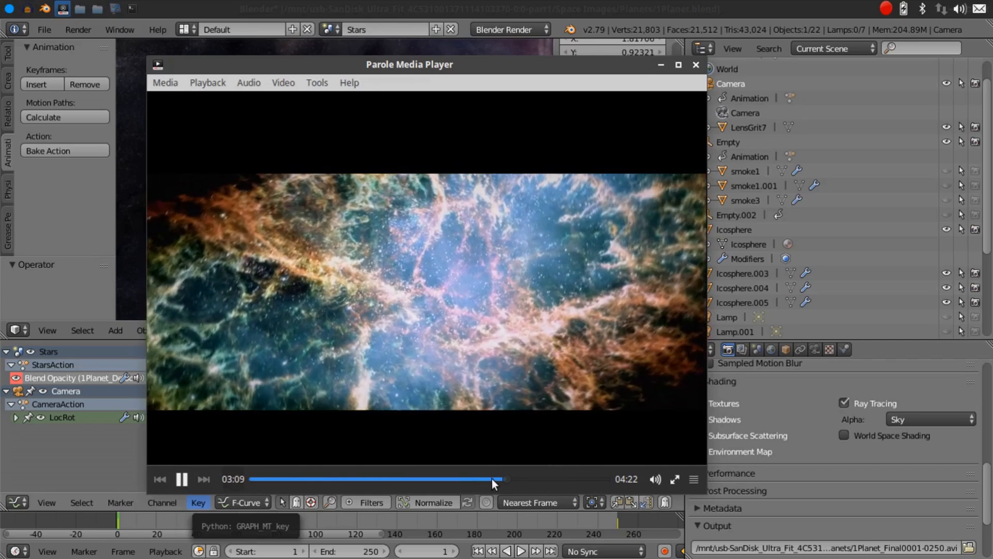
click(500, 477)
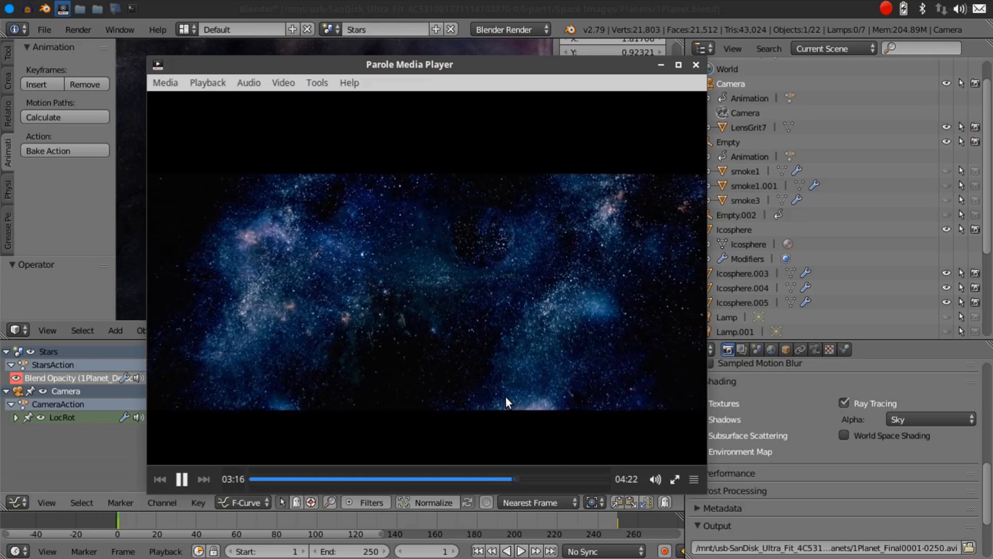
click(696, 65)
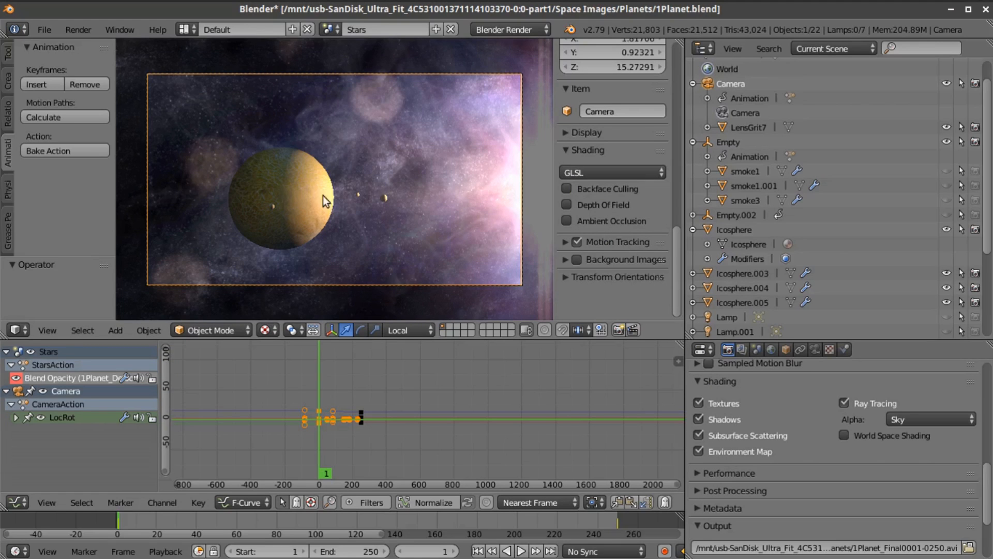
Examine the planet scene from several angles around the planet and its moons, and return to the camera view
key(Home)
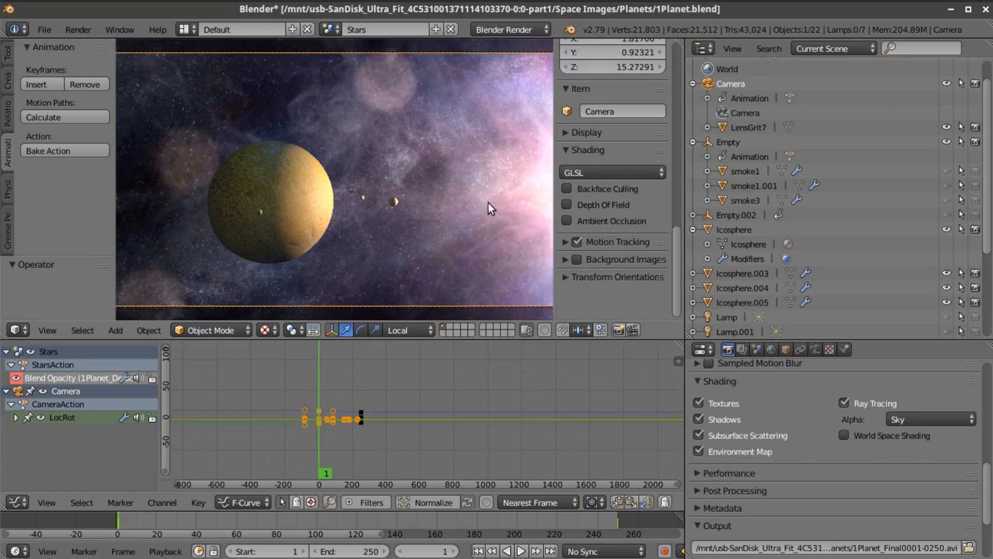
middle_drag(478, 200, 364, 301)
scroll(450, 274, up, 3)
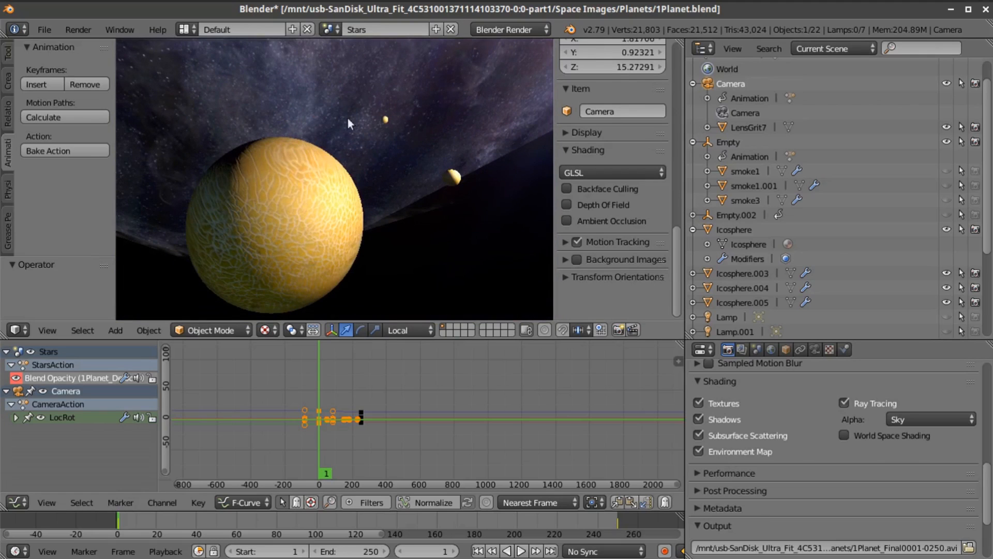
middle_drag(344, 227, 293, 213)
middle_drag(384, 191, 427, 242)
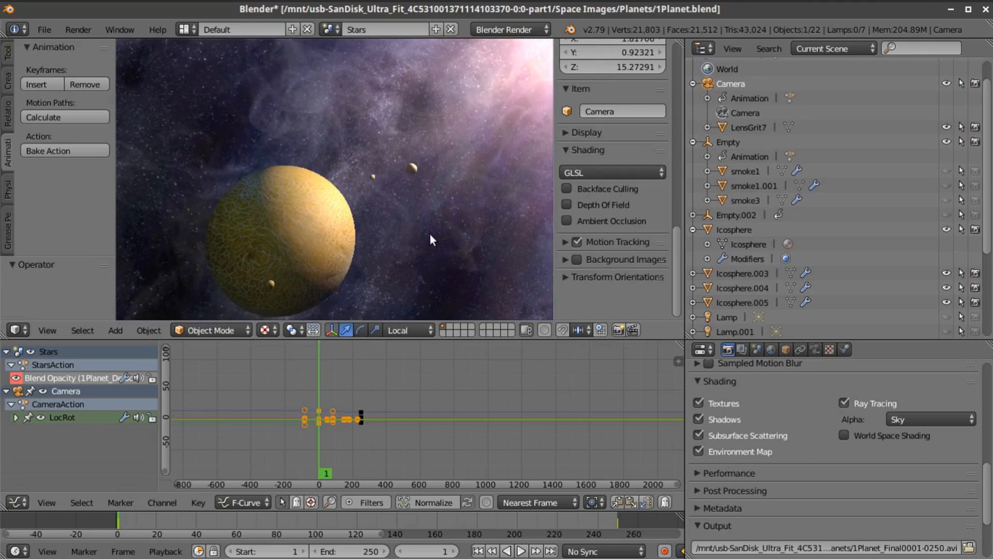
middle_drag(155, 284, 324, 197)
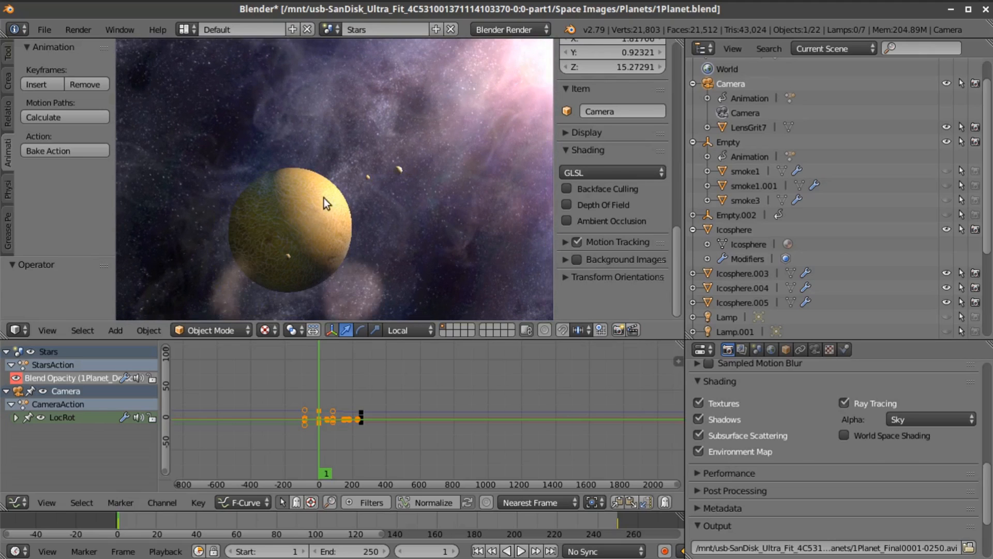
click(47, 330)
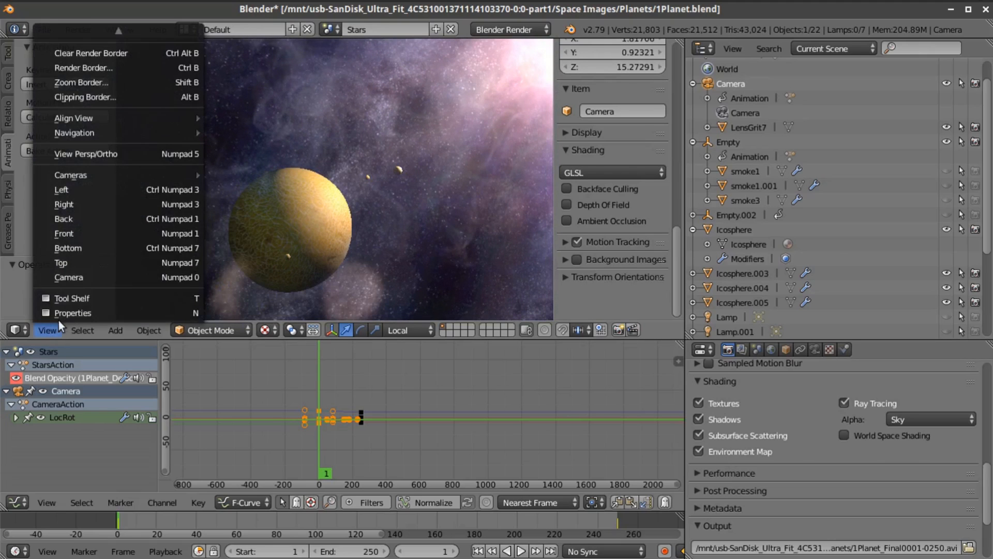
click(73, 277)
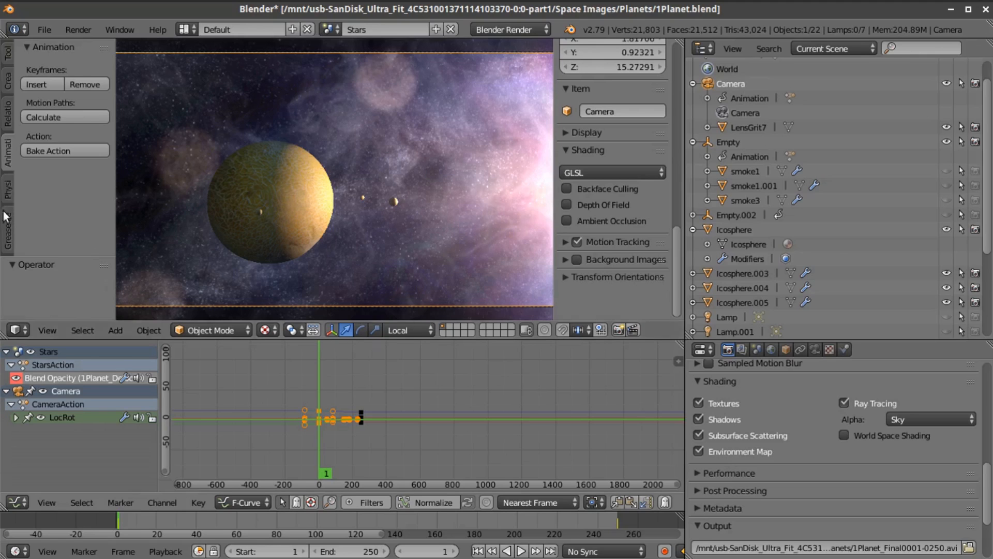
click(7, 78)
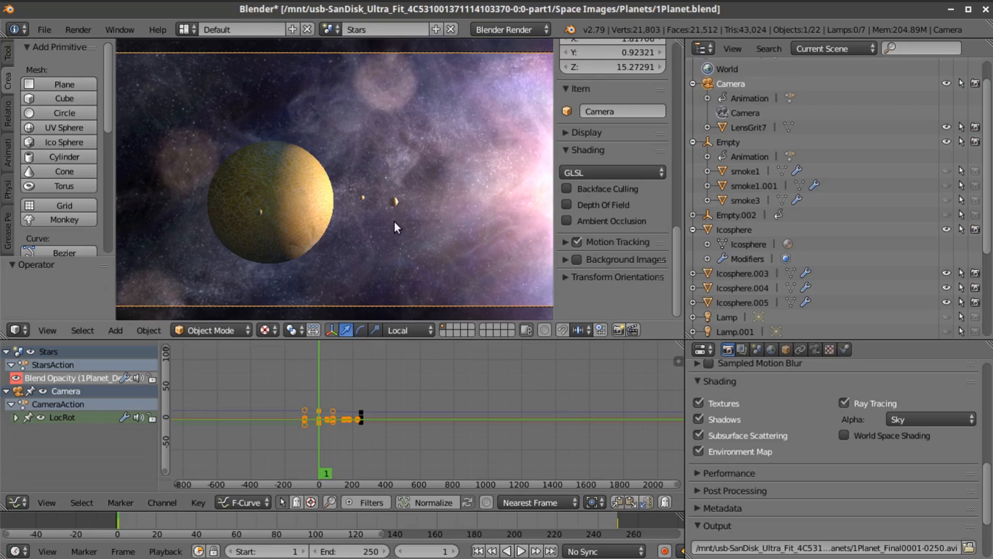
scroll(397, 216, down, 2)
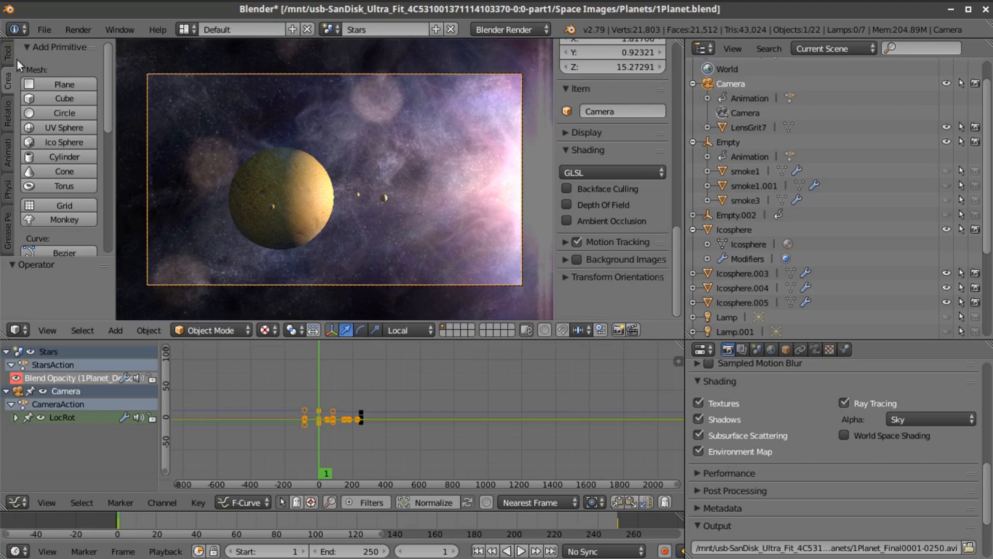
Start a new project by reloading the start-up file
click(43, 30)
click(67, 46)
click(44, 30)
click(52, 35)
click(59, 56)
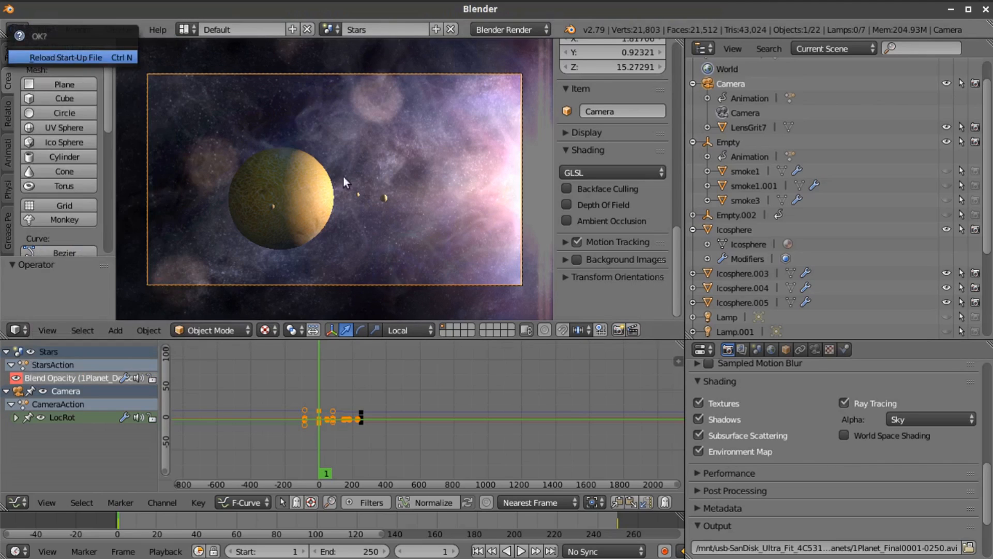
Delete the default cube and the lamp from the new scene
key(x)
click(513, 267)
right_click(592, 102)
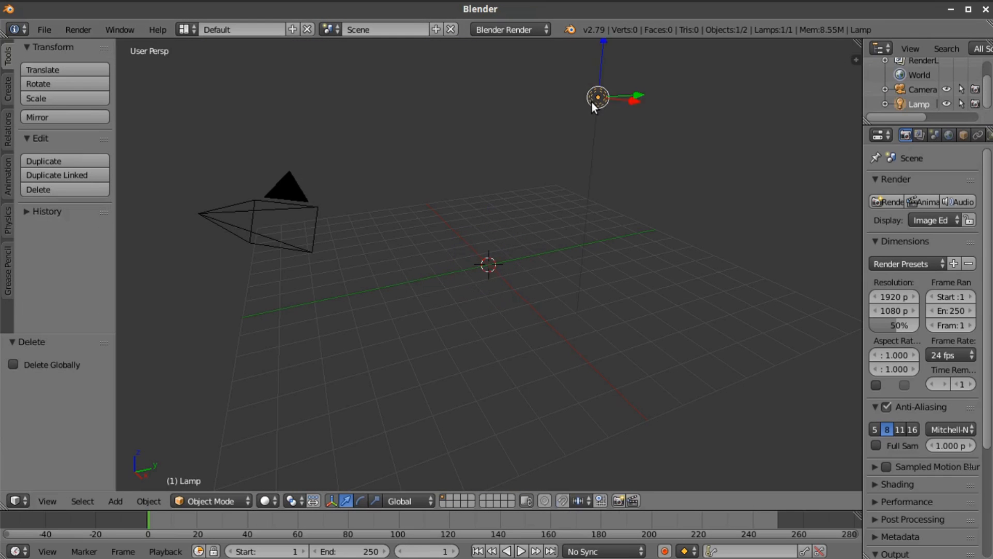
key(x)
click(589, 102)
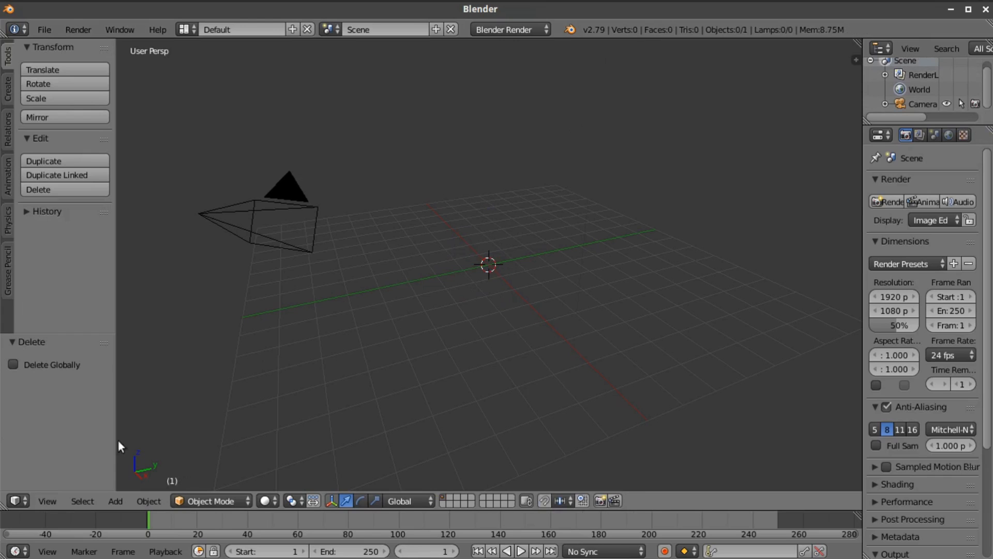
Switch the viewport to the top view and align the active camera to it
click(54, 498)
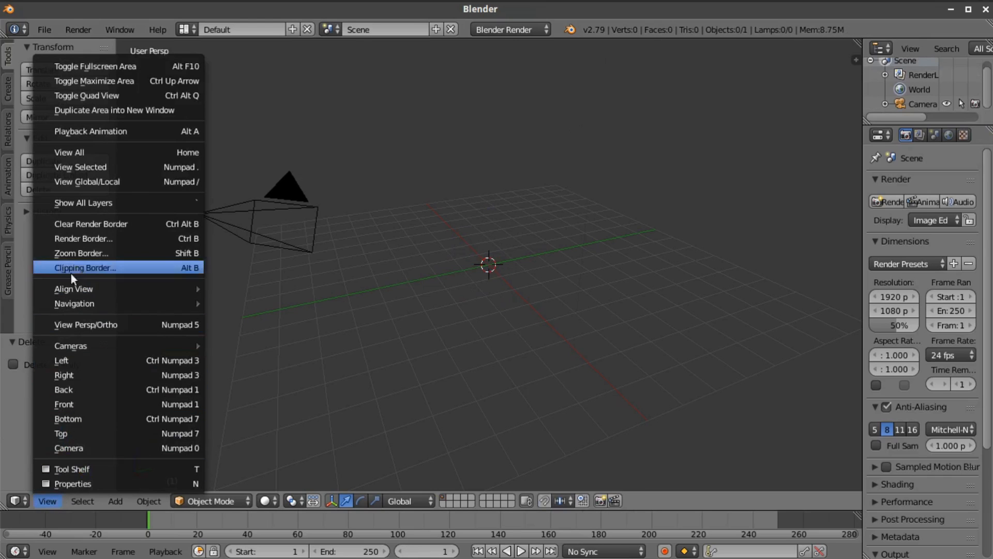
click(64, 430)
click(47, 501)
mouse_move(200, 290)
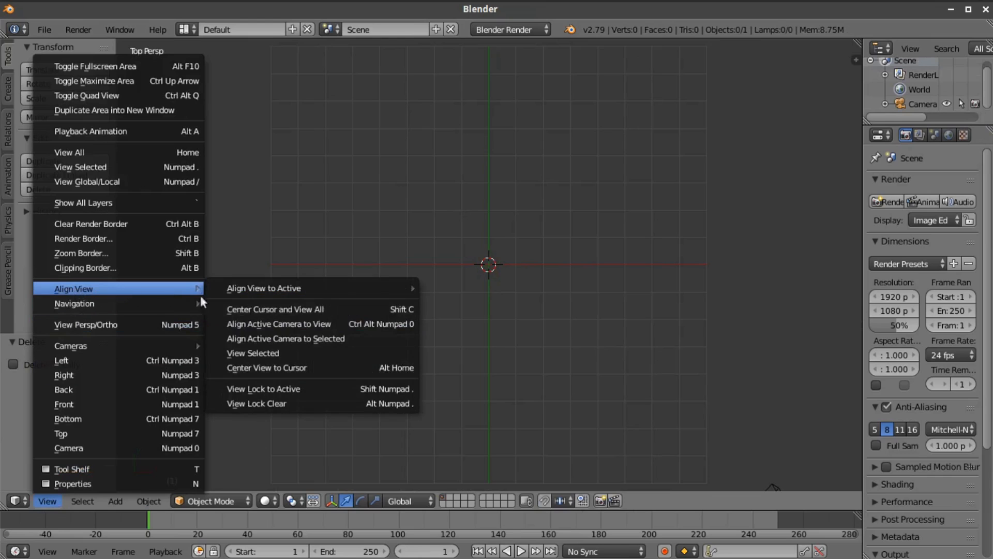
click(243, 321)
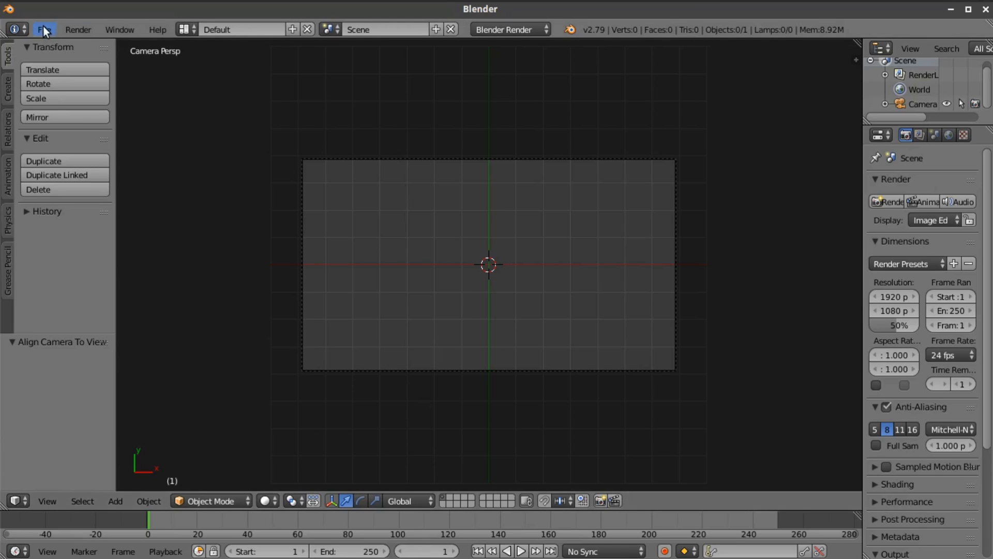
Set the viewport's material mode to GLSL and its shading to Texture
click(856, 55)
scroll(819, 432, down, 3)
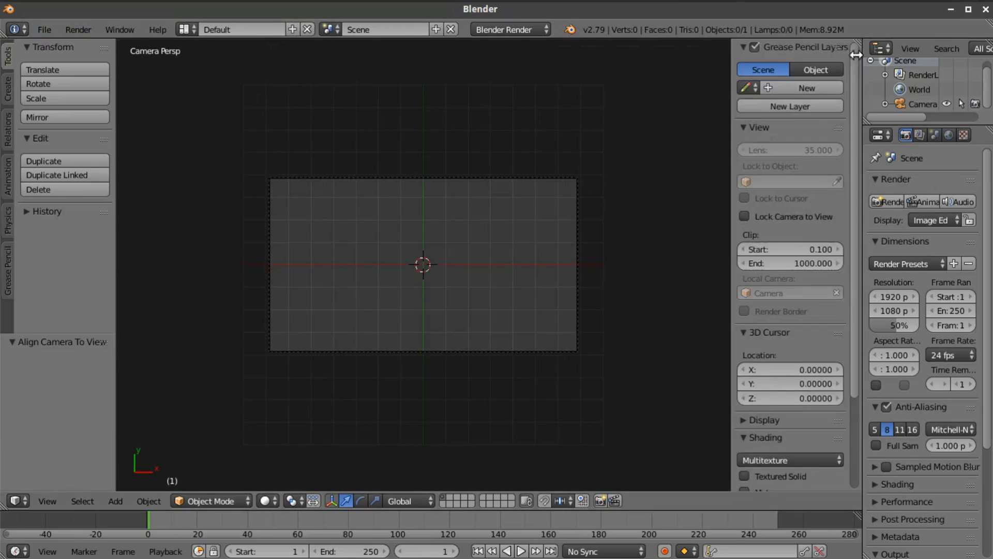
click(805, 343)
click(790, 310)
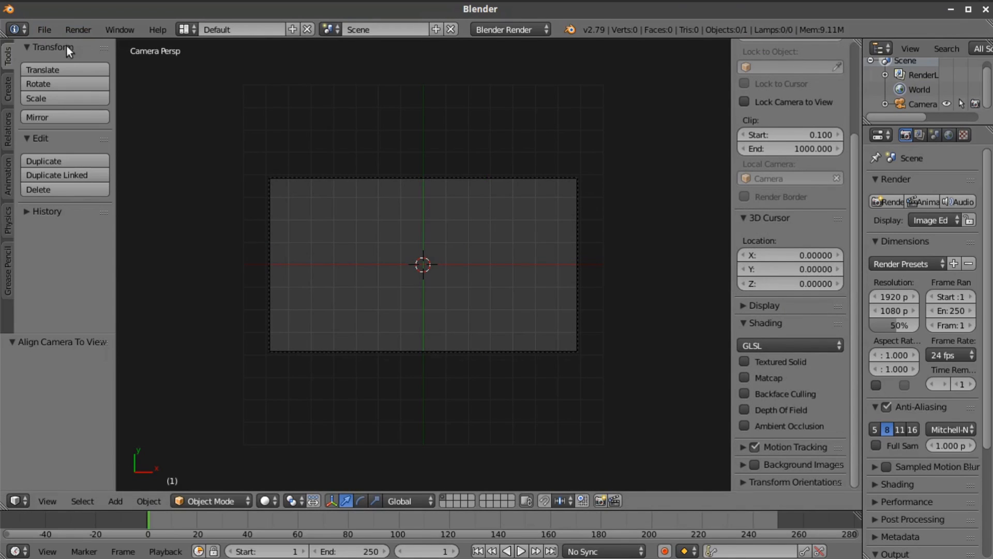
click(275, 496)
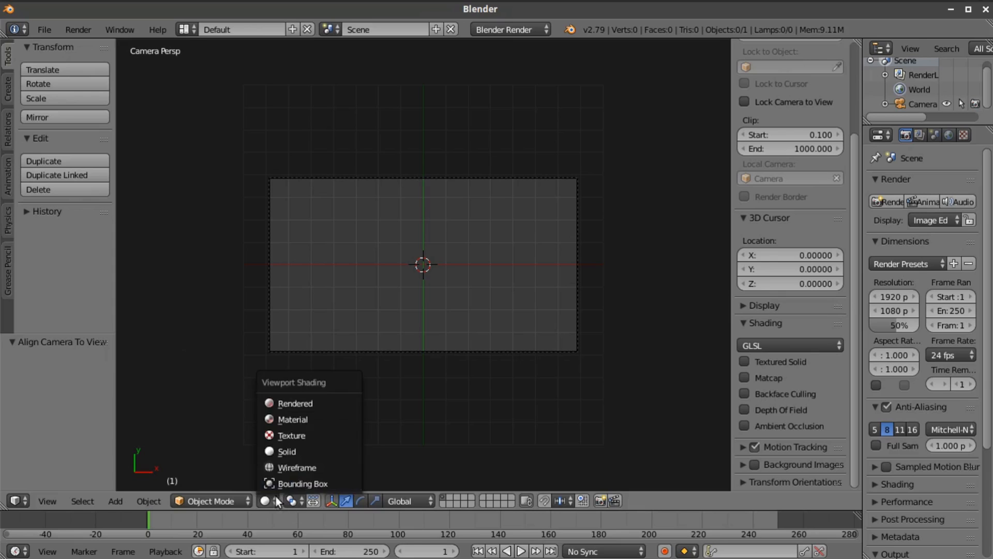
click(283, 435)
Start an Images as Planes import and show the Space Images folder as thumbnails
click(43, 30)
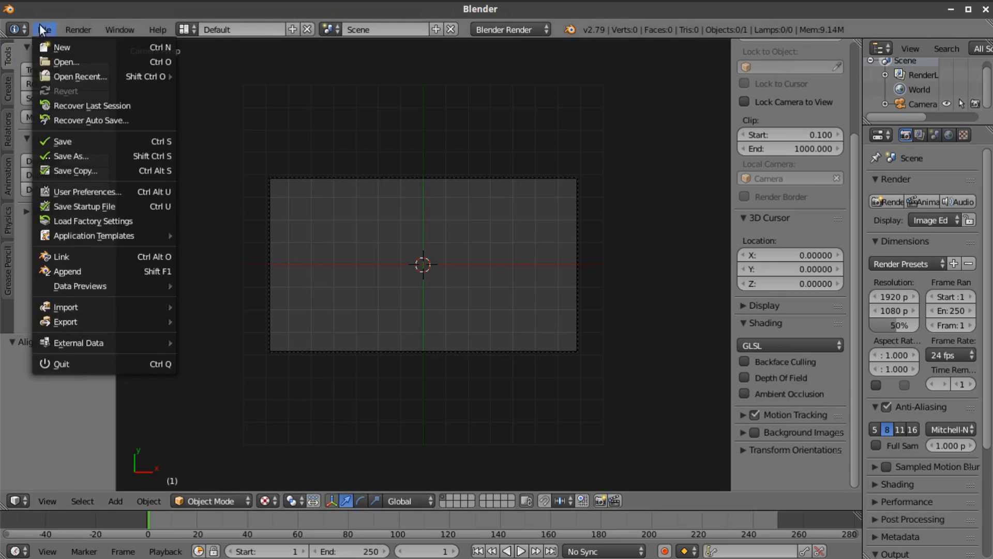
mouse_move(118, 306)
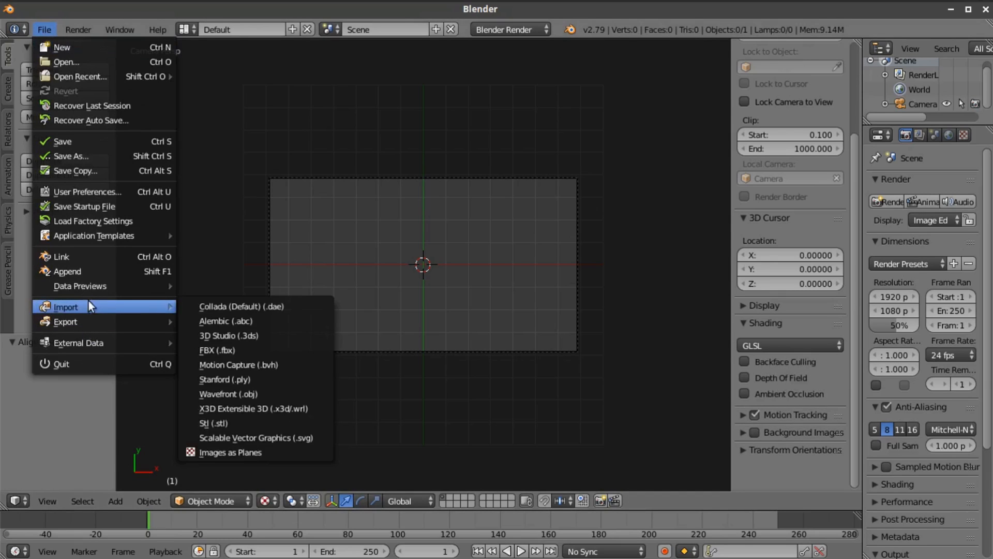
click(232, 452)
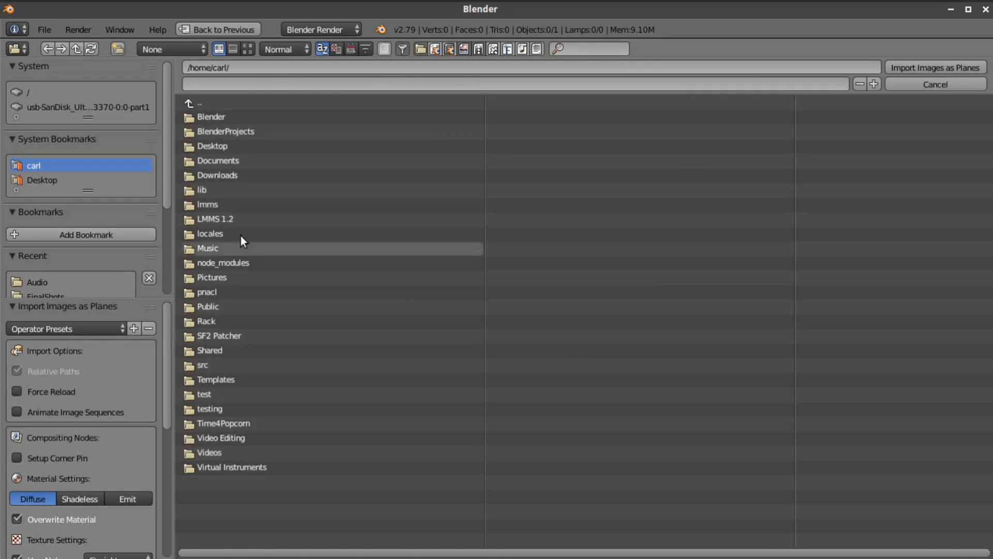
scroll(90, 264, down, 5)
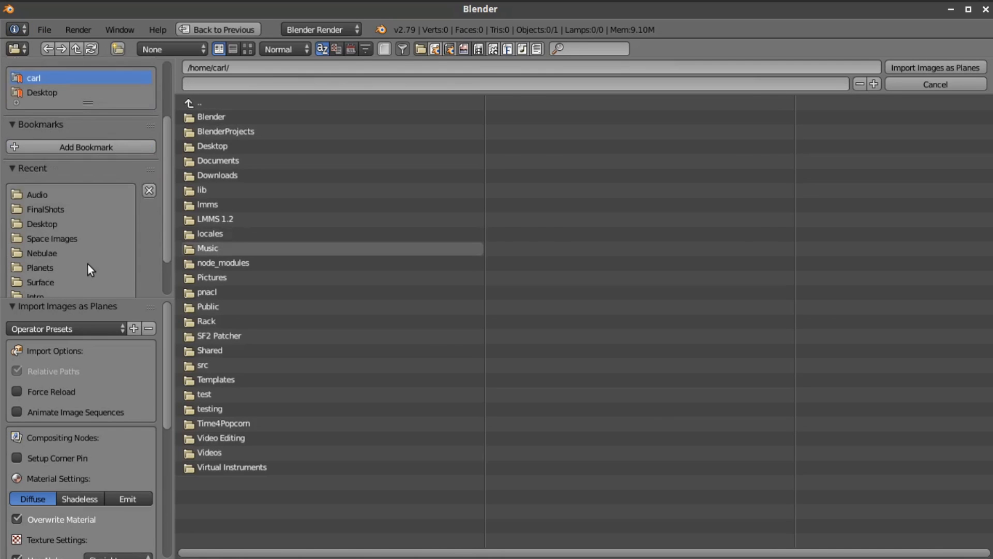
click(57, 239)
click(249, 49)
Import Nebula1.jpg from the Space Images folder as an image plane with the Shadeless material setting
scroll(680, 357, down, 3)
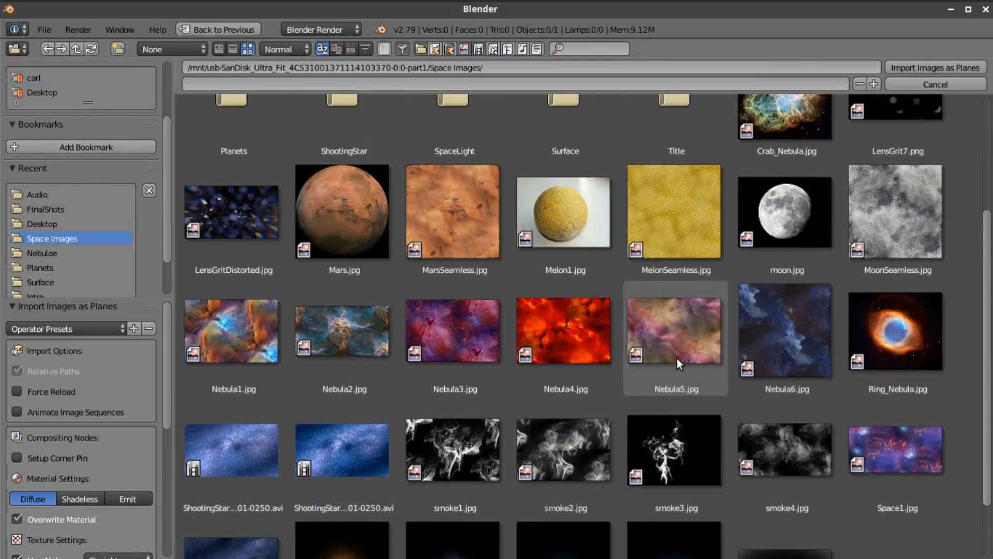
scroll(677, 358, down, 3)
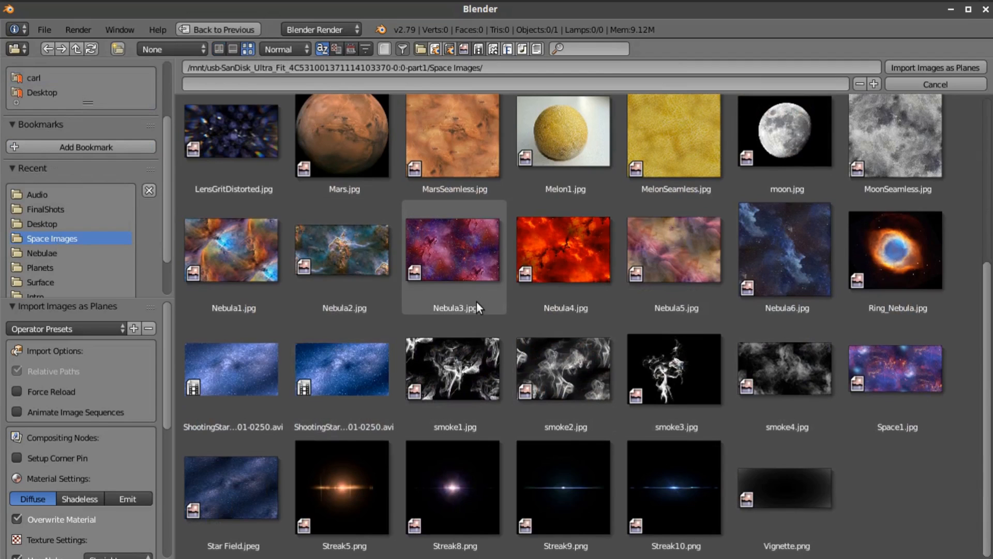
click(250, 256)
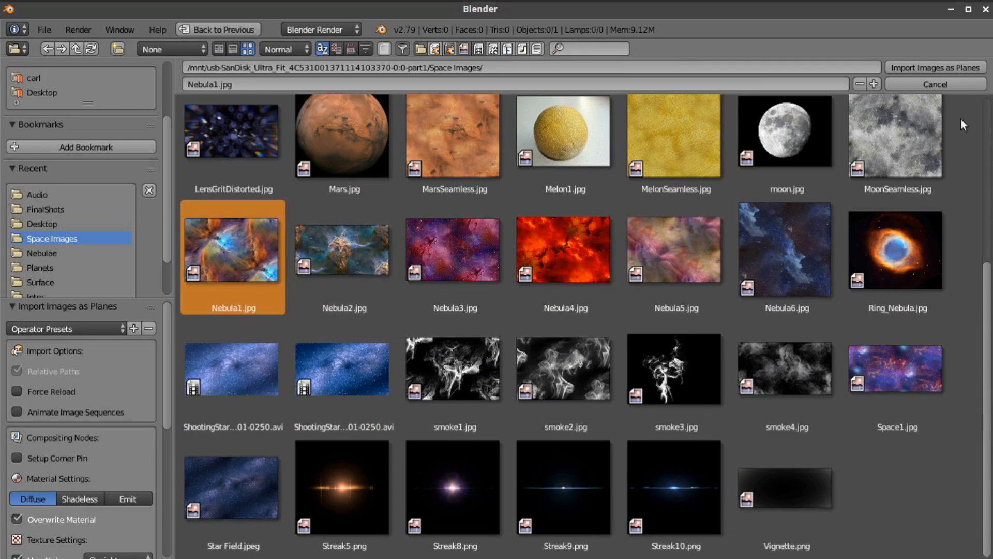
click(80, 497)
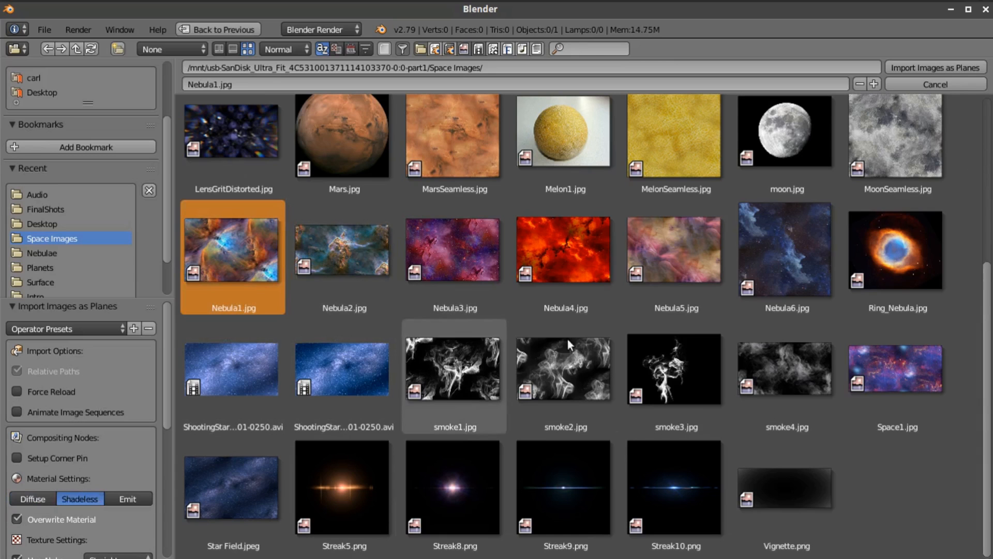
click(949, 68)
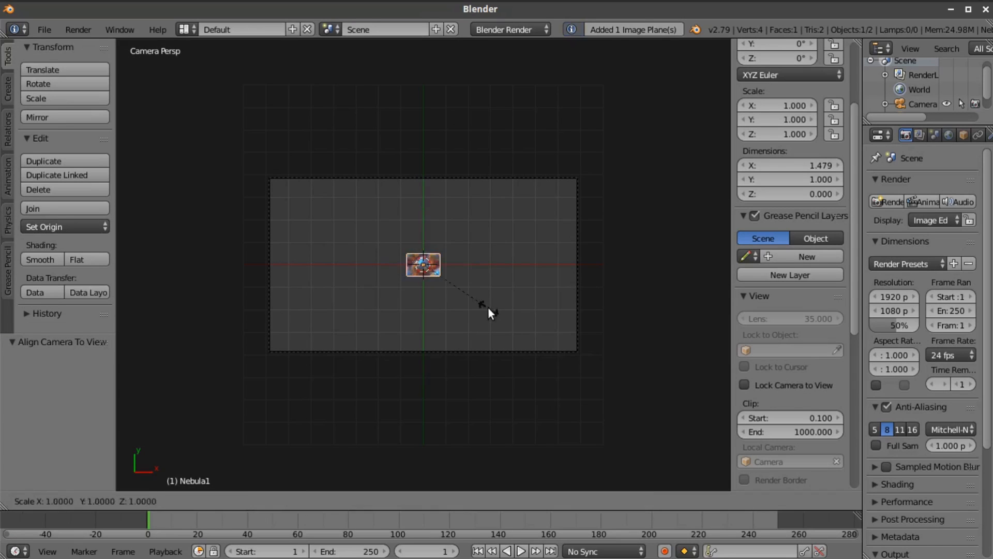
Move the nebula plane about 26.9 units down along Z and scale it to about 28.24 so it overfills the camera frame
key(s)
click(378, 449)
key(g)
key(z)
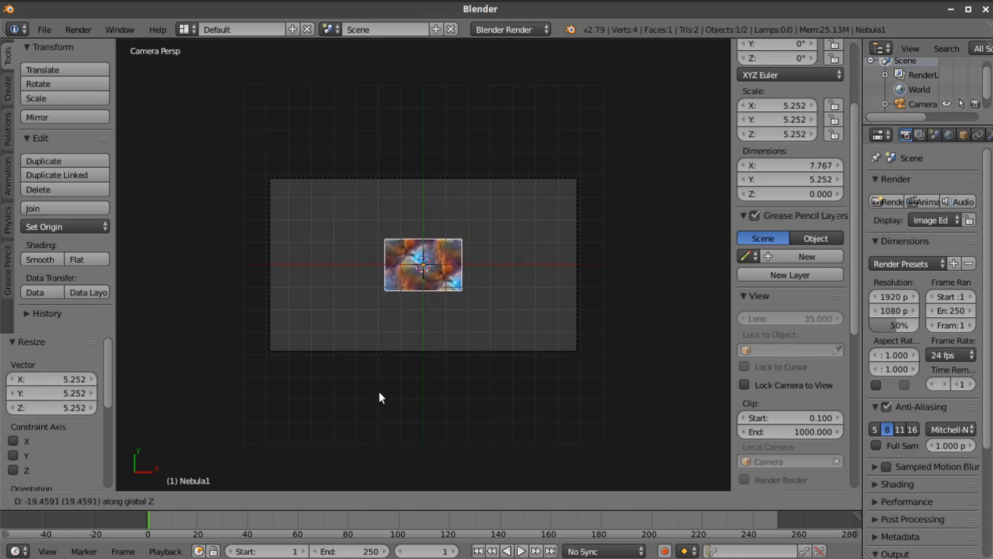
click(380, 383)
key(s)
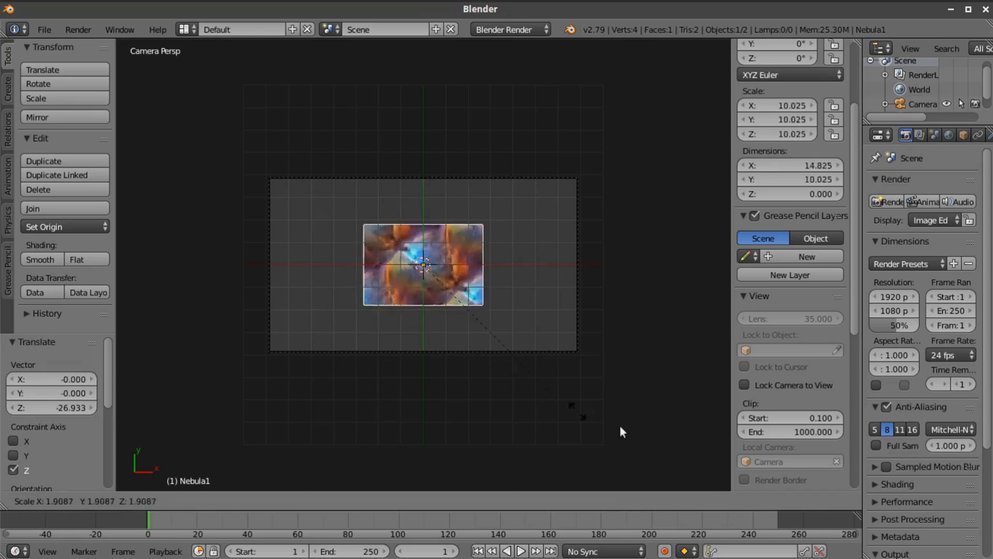
click(350, 133)
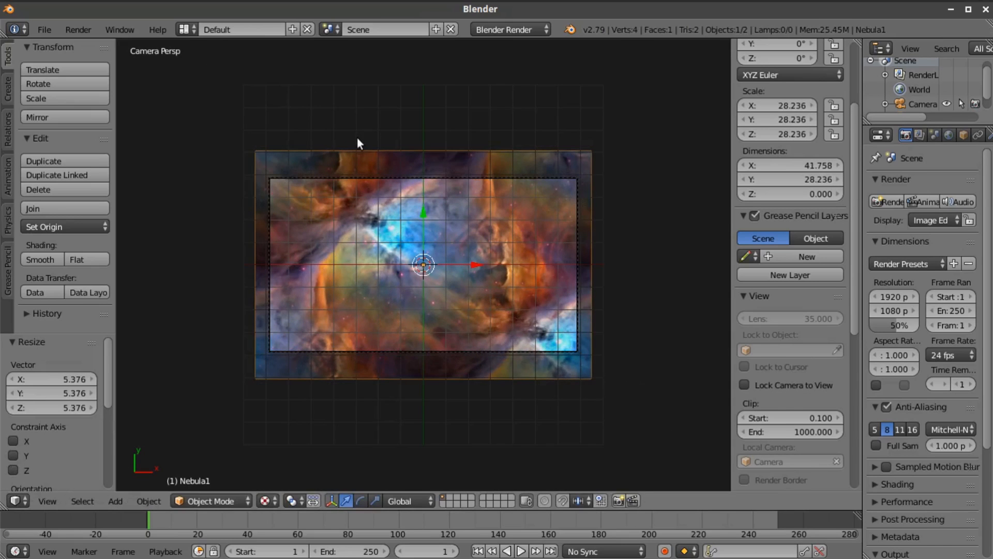
Subdivide the nebula plane's mesh once with a single cut, undoing any extra subdivision
scroll(394, 251, up, 5)
scroll(473, 199, down, 2)
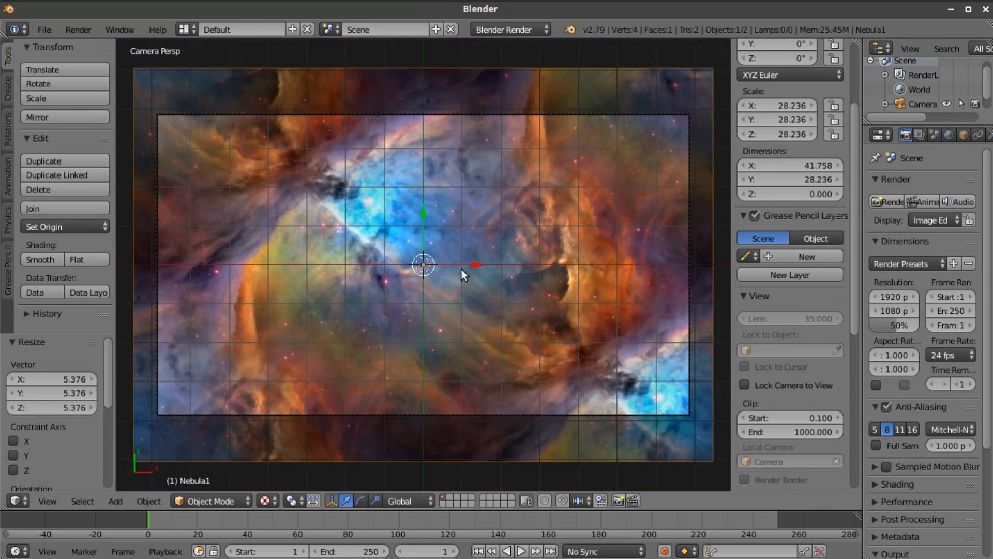
scroll(461, 267, down, 2)
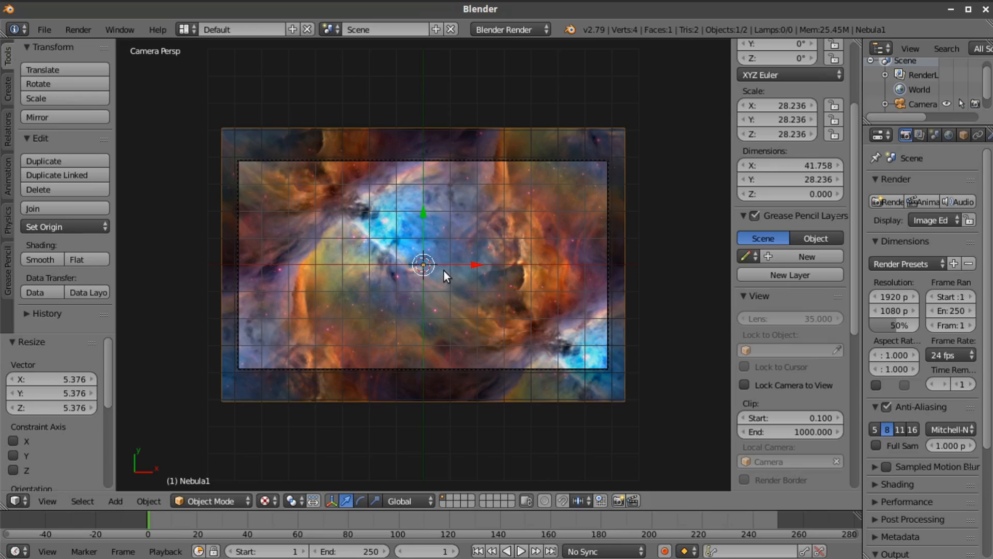
key(Tab)
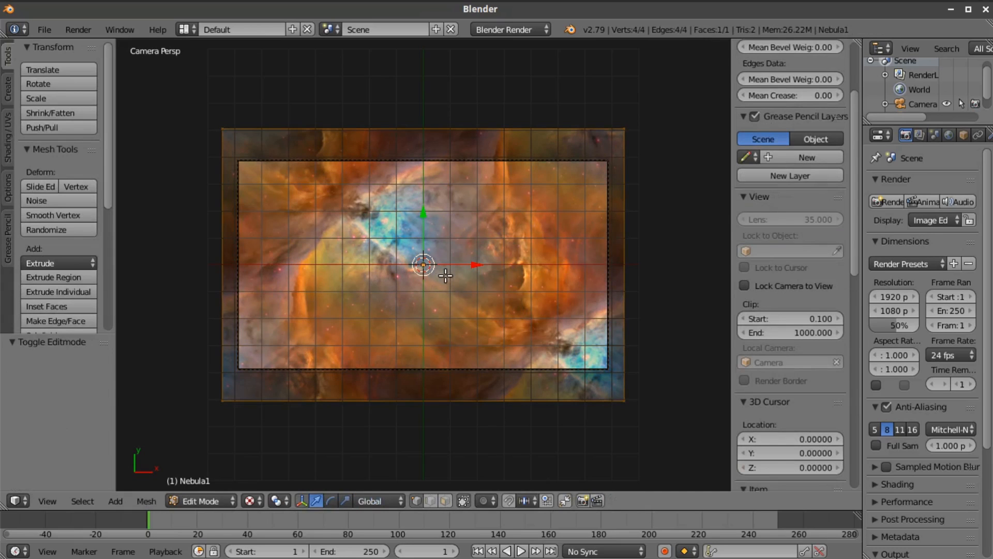
click(8, 128)
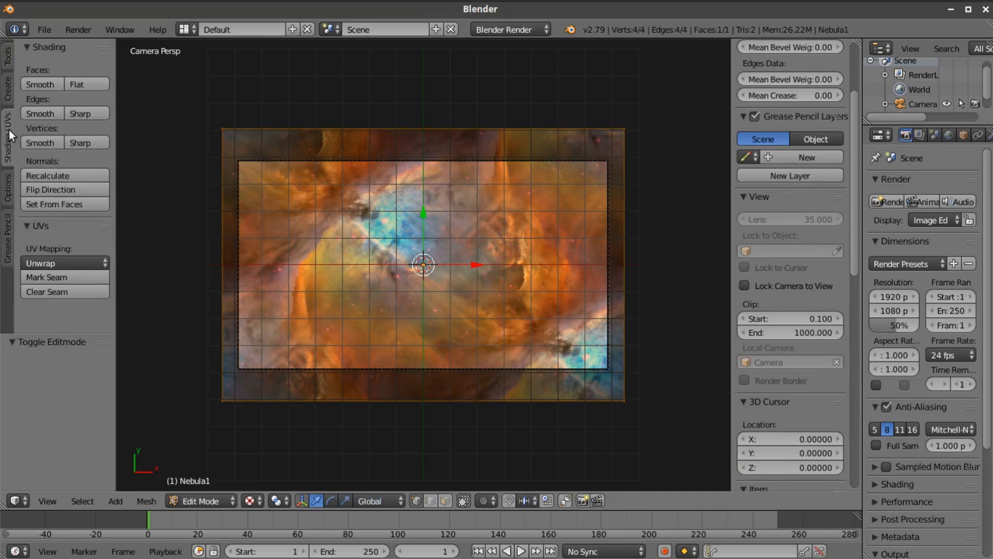
click(8, 69)
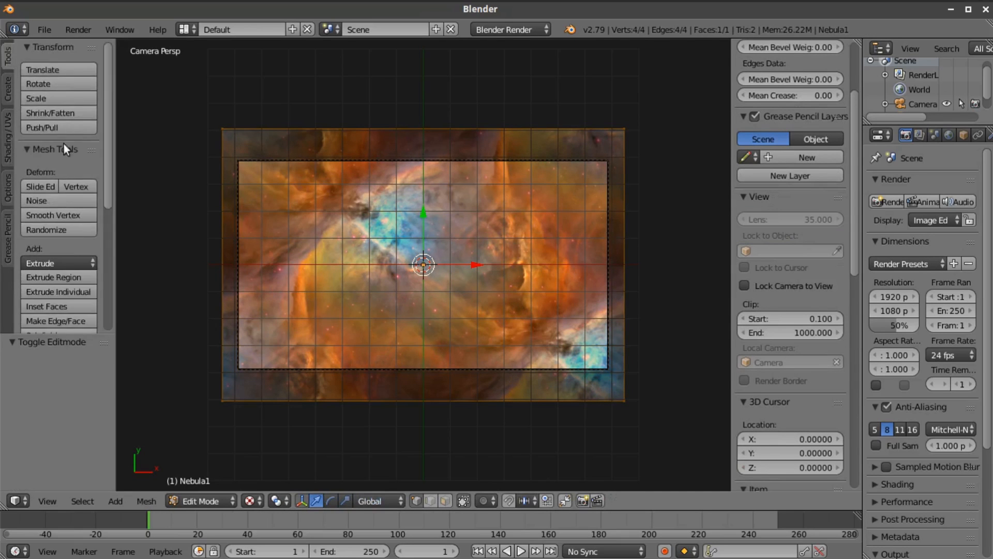
scroll(56, 150, down, 4)
click(70, 247)
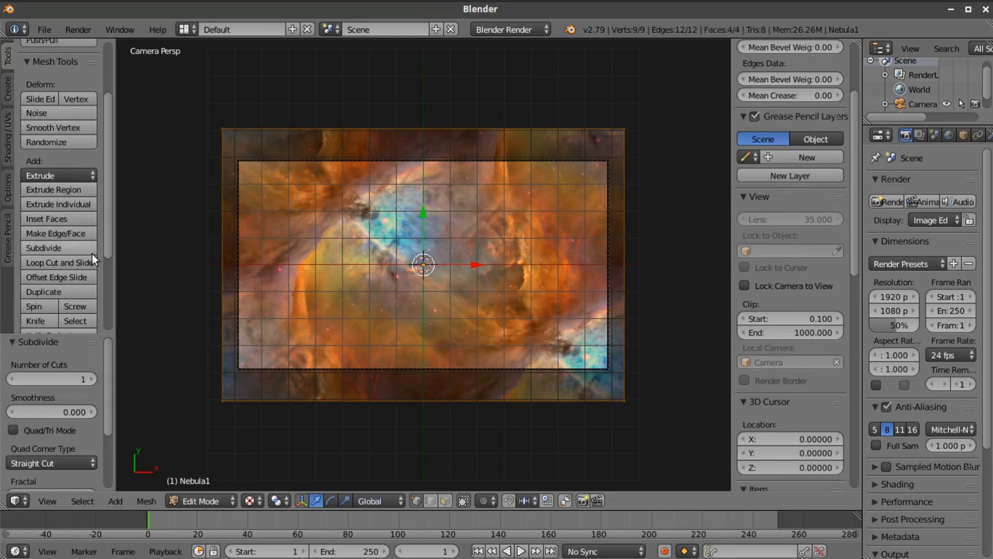
click(76, 253)
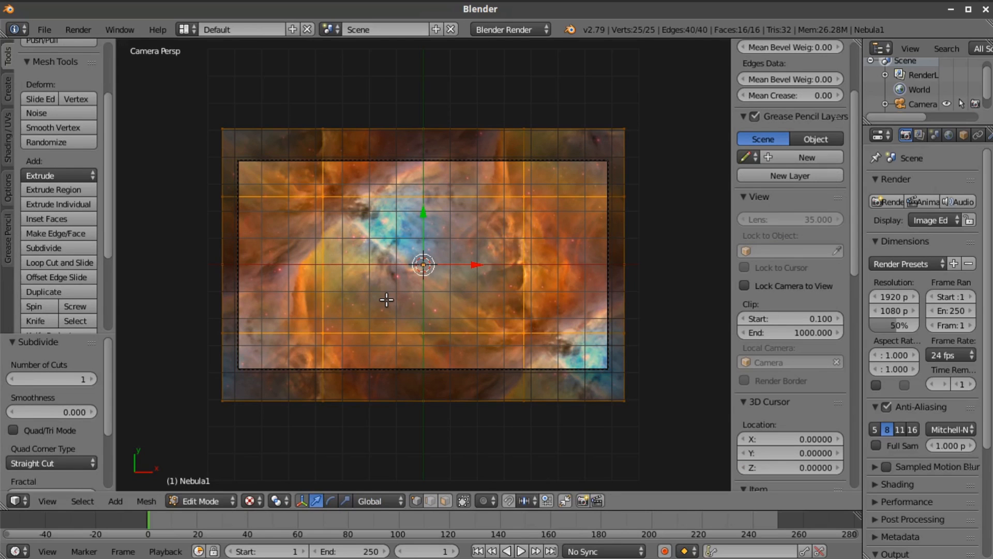
key(ctrl+z)
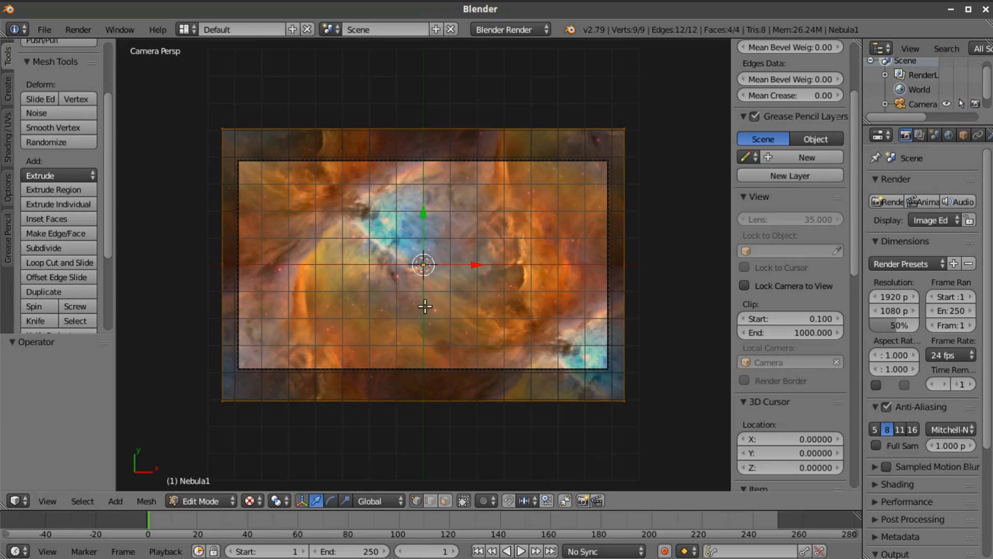
Move the nebula mesh's centre vertex about 24.4 units down along the Z axis
key(Tab)
key(Tab)
middle_drag(421, 306, 430, 342)
right_click(427, 393)
scroll(430, 343, down, 4)
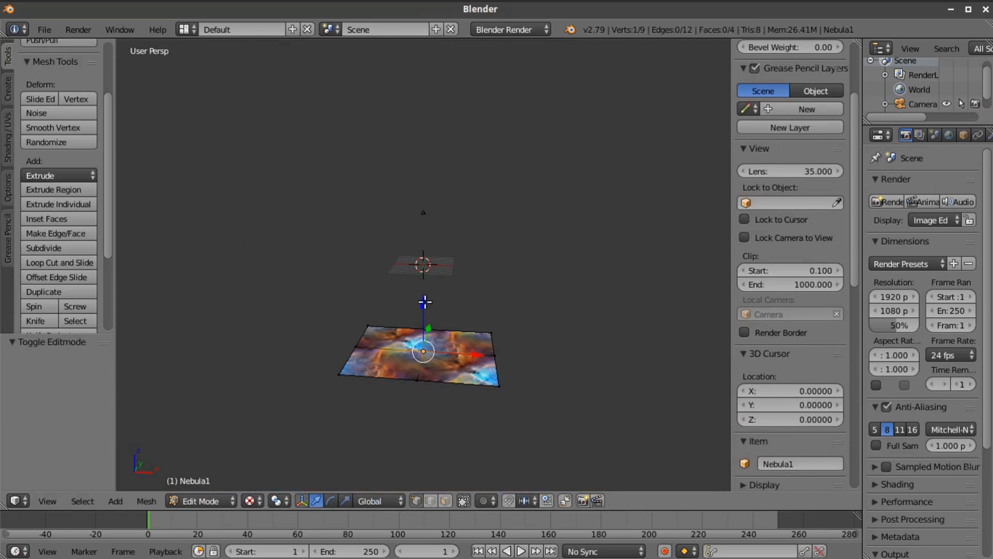
key(g)
key(z)
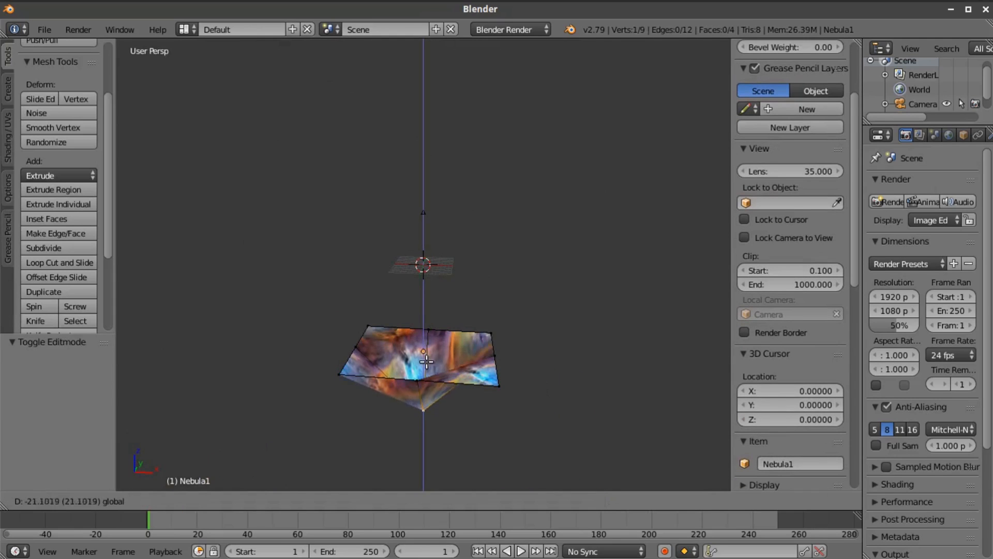
click(427, 369)
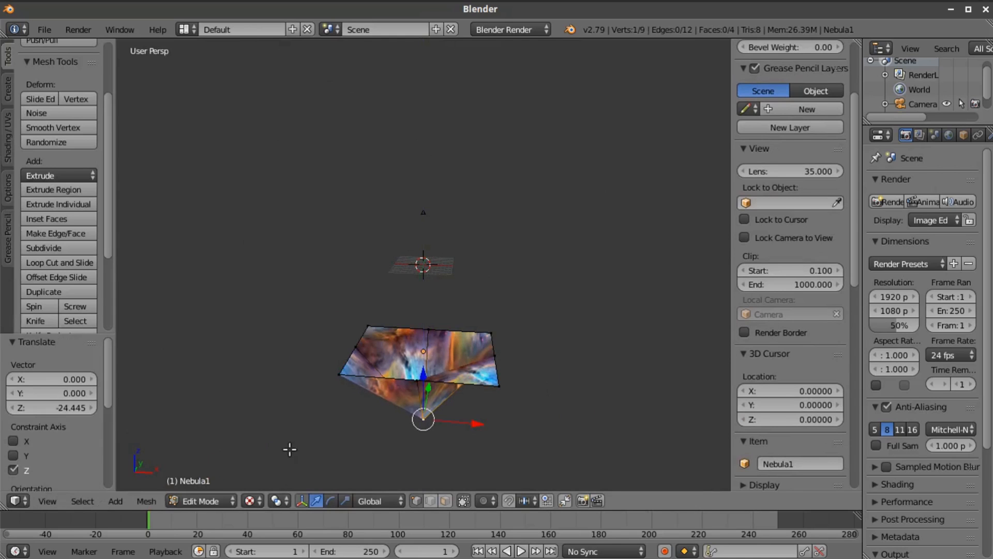
Examine the deformed nebula through the camera and from a tilted angle, ending in the camera view
click(49, 501)
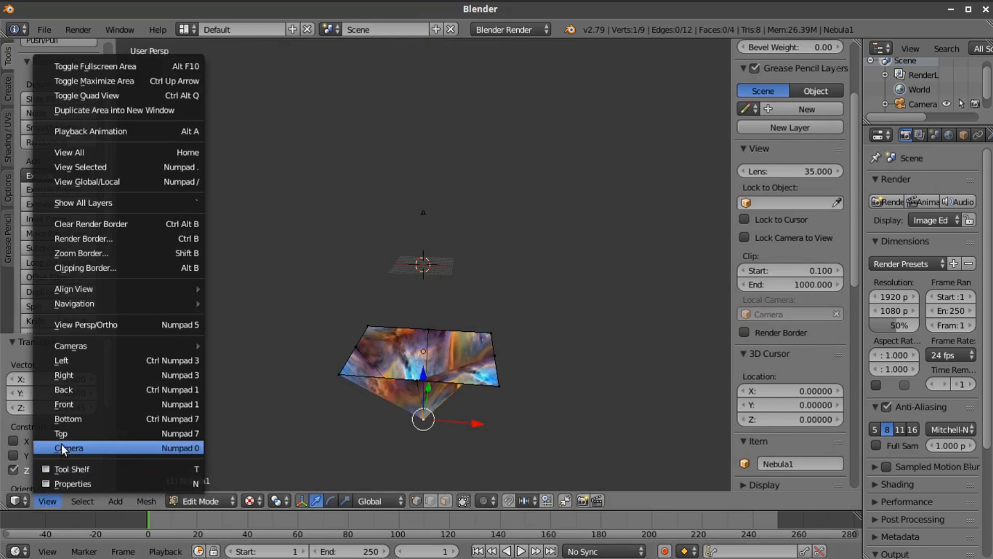
click(61, 443)
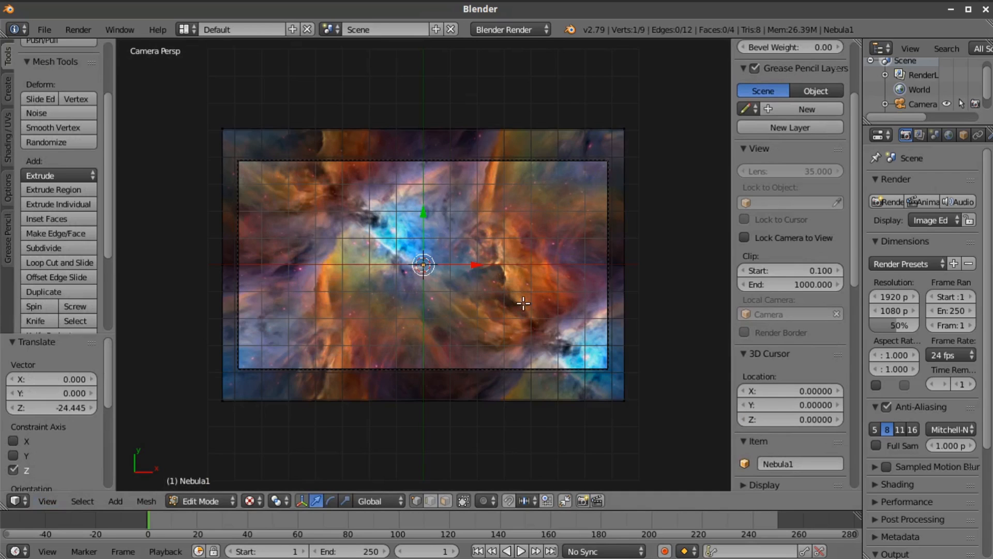
scroll(507, 306, up, 1)
mouse_move(507, 307)
middle_down()
mouse_move(523, 219)
mouse_move(492, 355)
mouse_move(492, 326)
mouse_move(546, 315)
mouse_move(533, 288)
mouse_move(517, 300)
middle_up()
scroll(506, 312, up, 8)
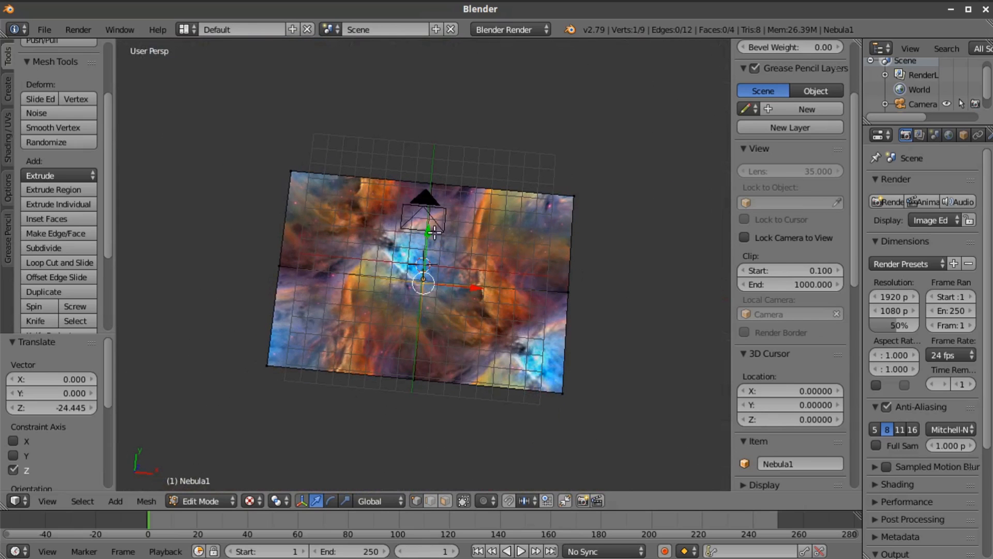
scroll(455, 292, up, 2)
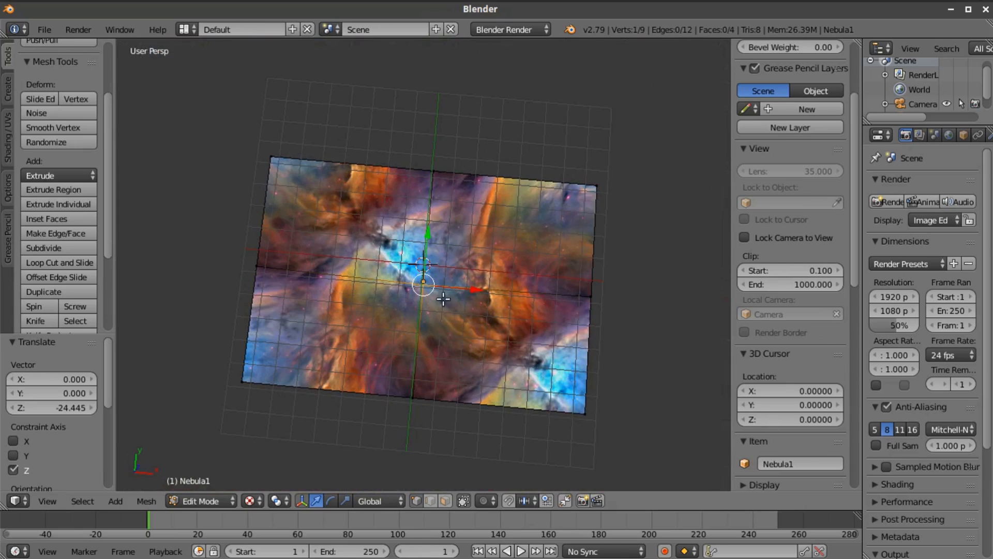
click(55, 504)
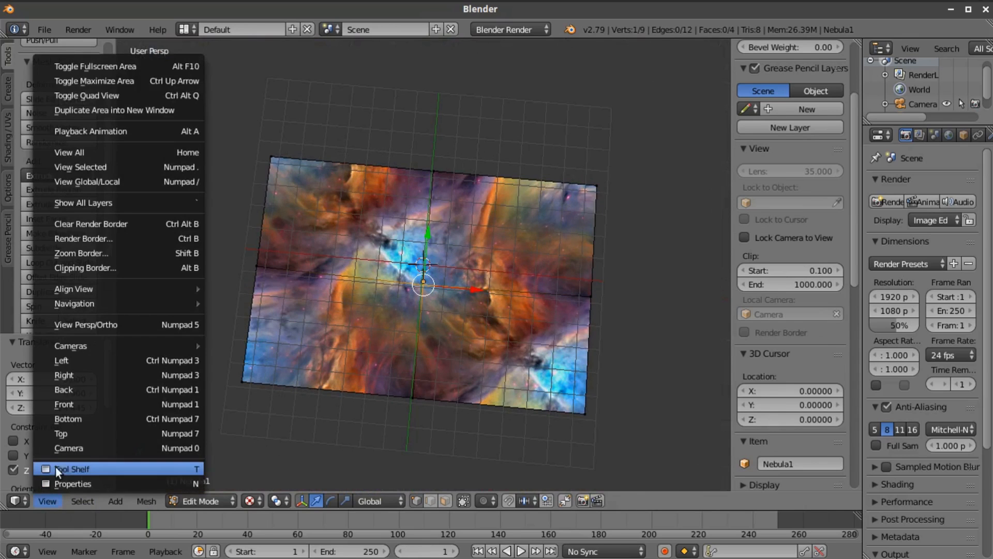
click(55, 448)
scroll(491, 305, down, 1)
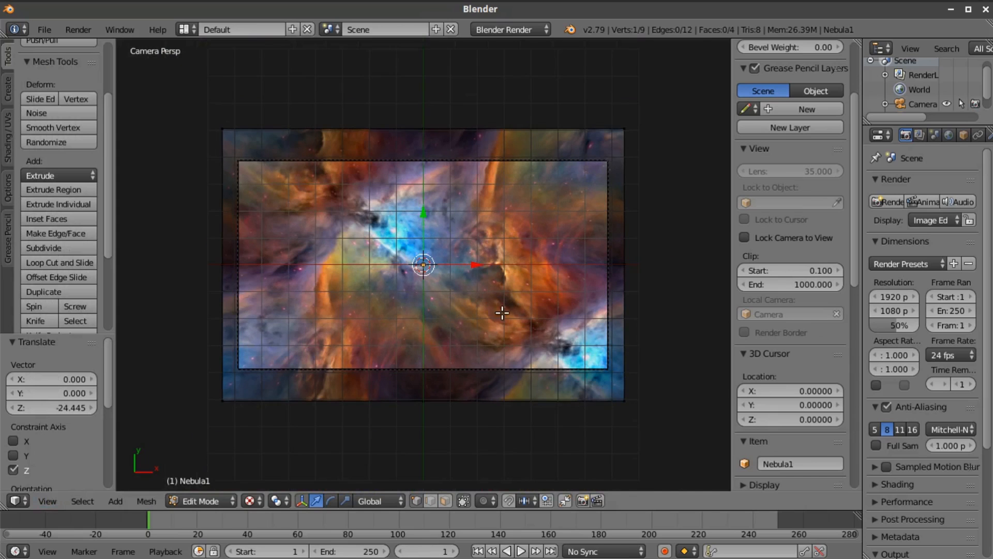
Widen the properties area and add a Subdivision Surface modifier to the nebula in Object Mode, with 3 view subdivisions
drag(858, 185, 749, 185)
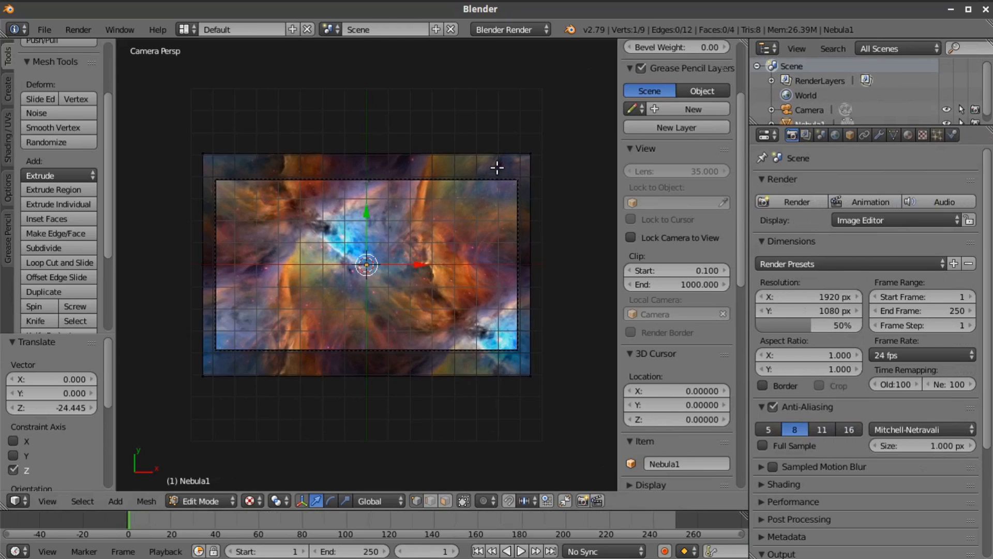
key(Tab)
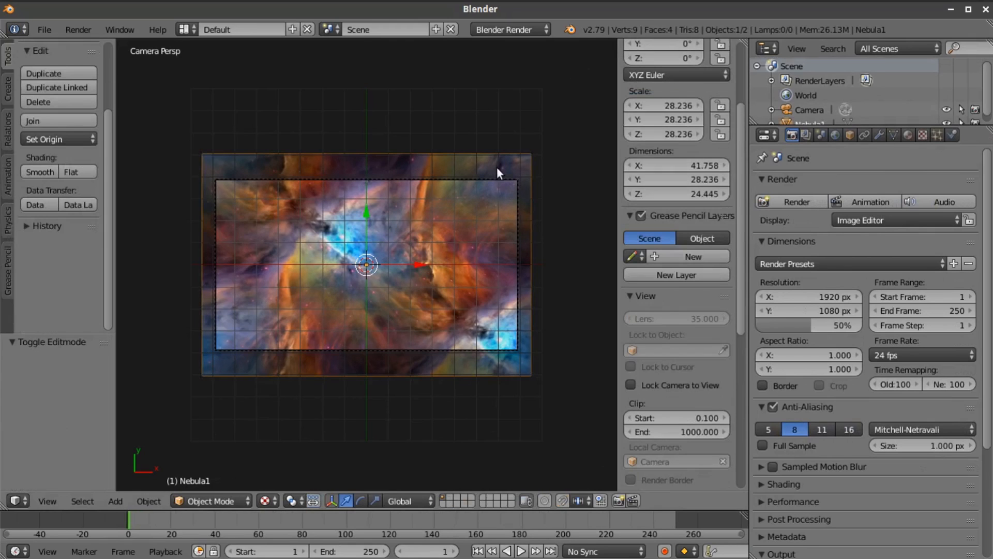
click(879, 135)
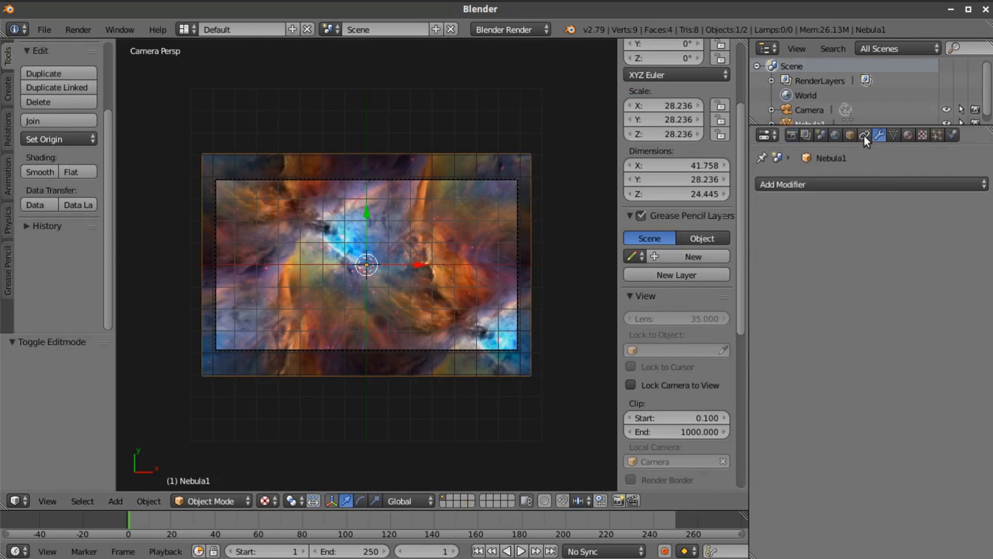
click(867, 180)
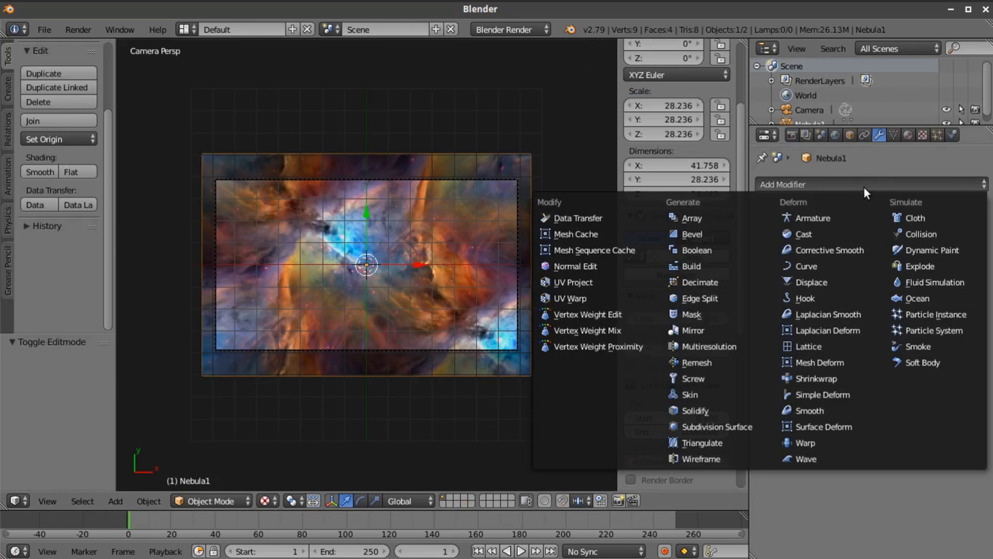
click(751, 425)
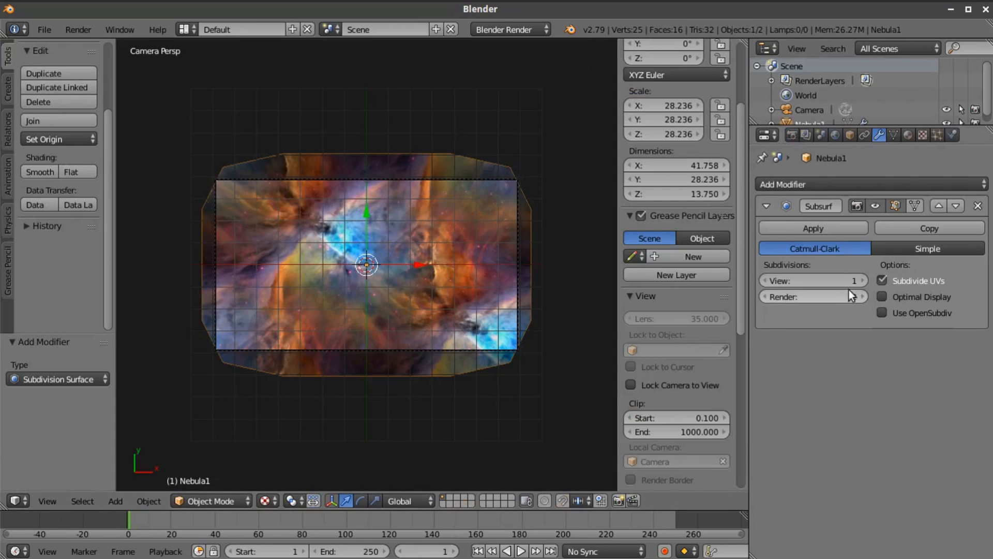
click(859, 280)
click(860, 279)
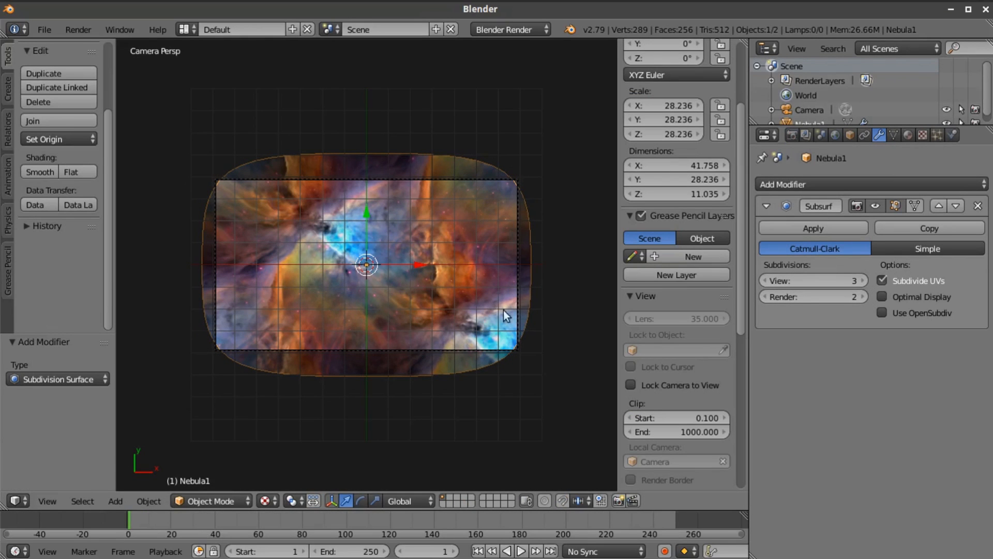
Move the nebula mesh's centre vertex farther down along the Z axis in Edit Mode, then return to Object Mode and the camera view
scroll(245, 243, up, 3)
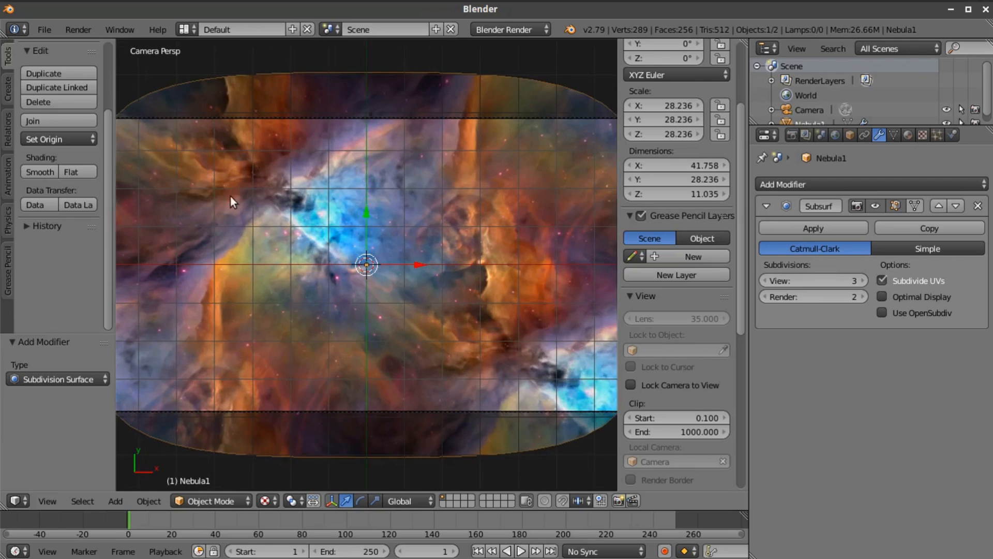
scroll(221, 191, down, 1)
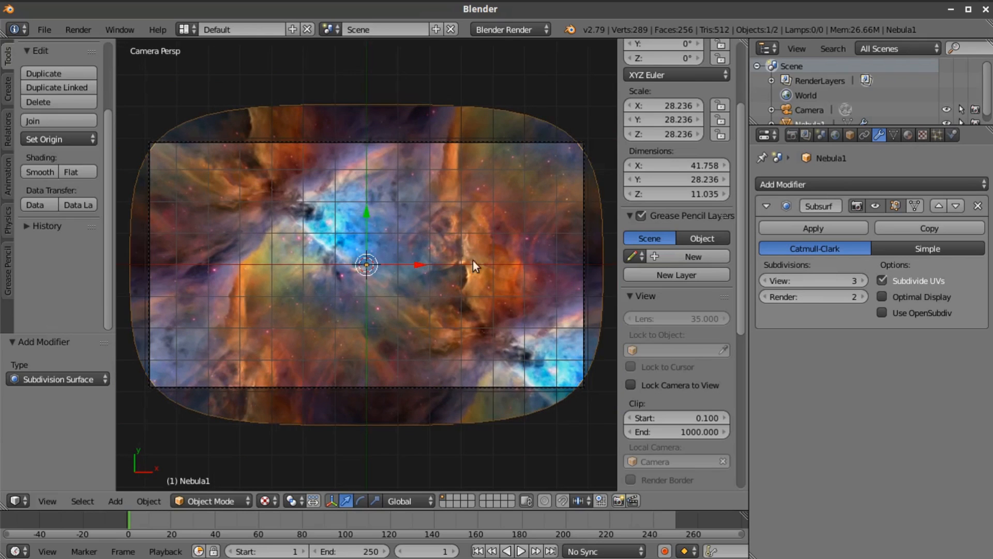
middle_drag(462, 268, 424, 221)
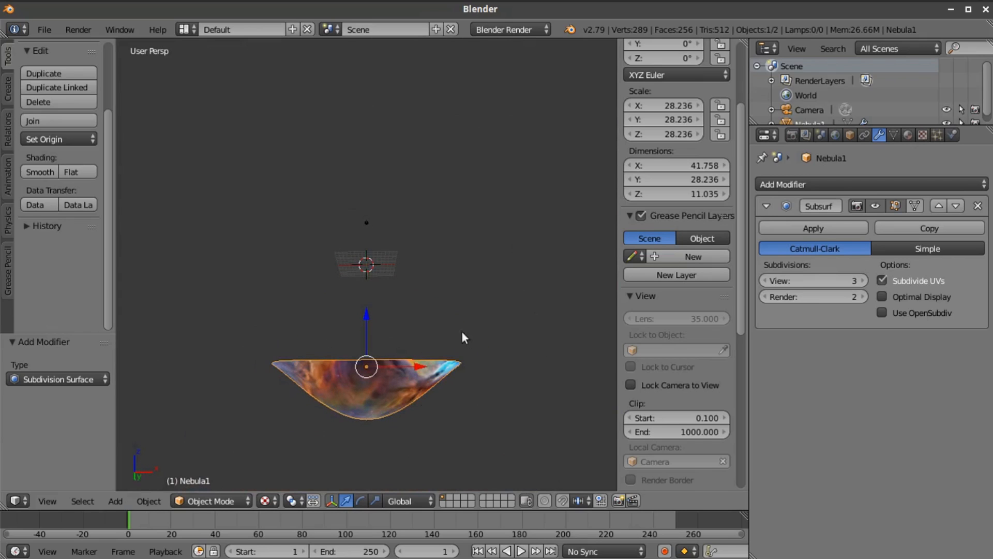
key(Tab)
scroll(381, 396, down, 2)
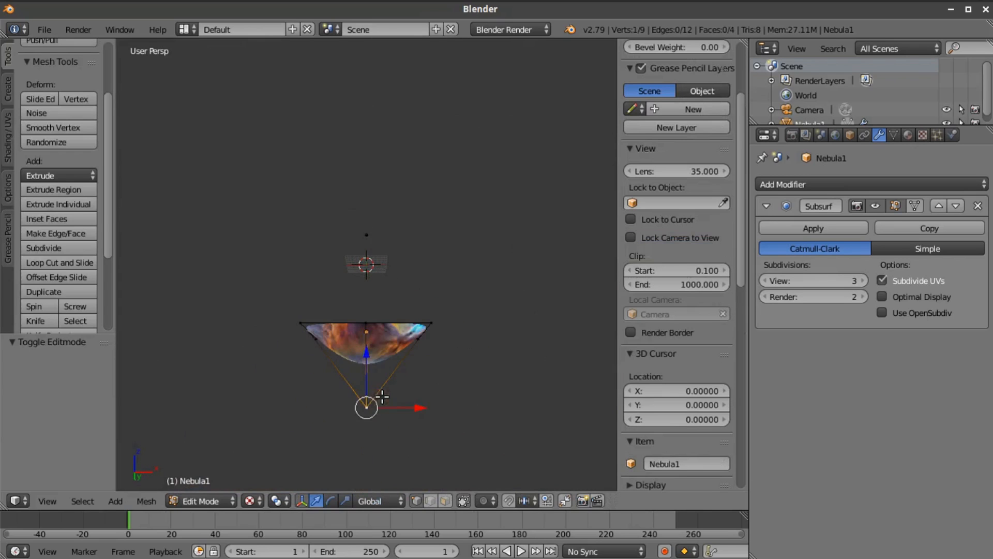
drag(368, 362, 368, 448)
key(Tab)
middle_drag(391, 411, 371, 190)
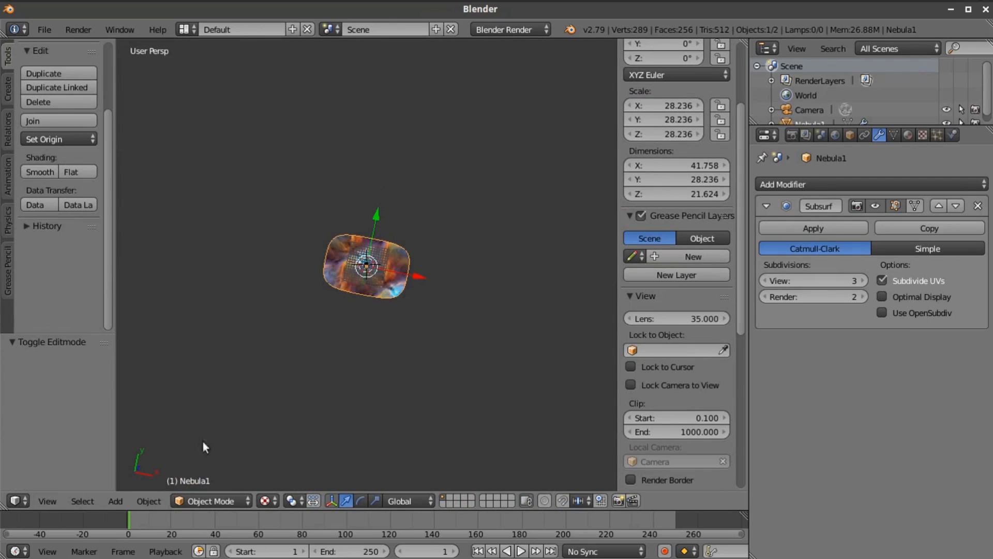
click(55, 501)
click(83, 444)
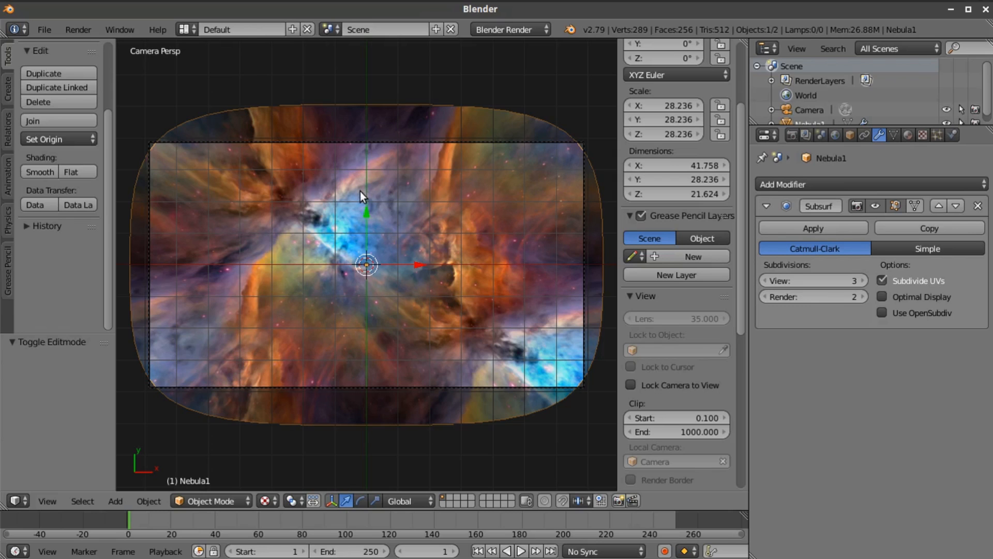
Raise the whole nebula about 12.6 units along the Z axis and return to the camera view
middle_drag(420, 256, 370, 311)
mouse_move(365, 307)
mouse_down()
mouse_move(366, 293)
mouse_move(366, 313)
mouse_up()
key(ctrl+z)
middle_drag(405, 329, 462, 286)
drag(363, 351, 362, 299)
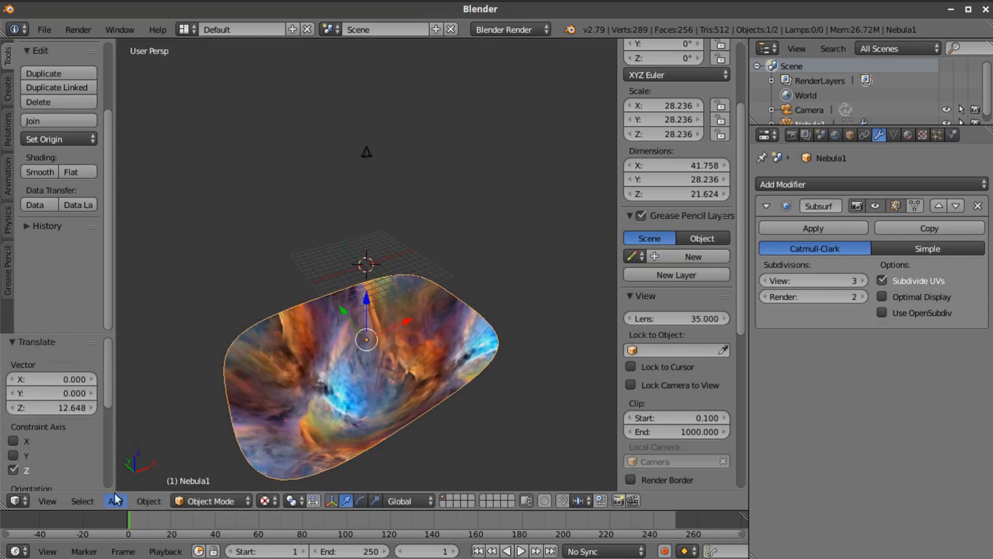
click(49, 501)
click(66, 448)
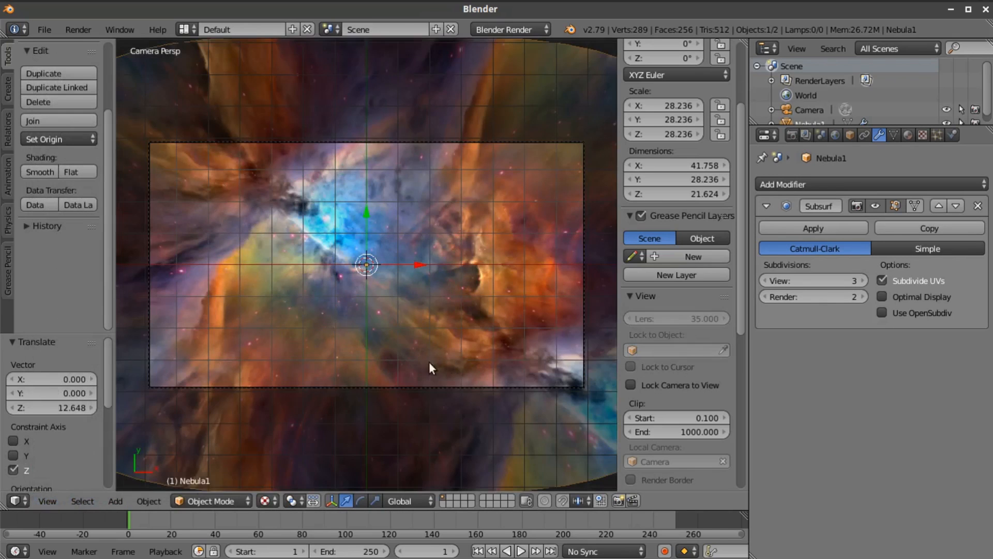
scroll(463, 334, down, 3)
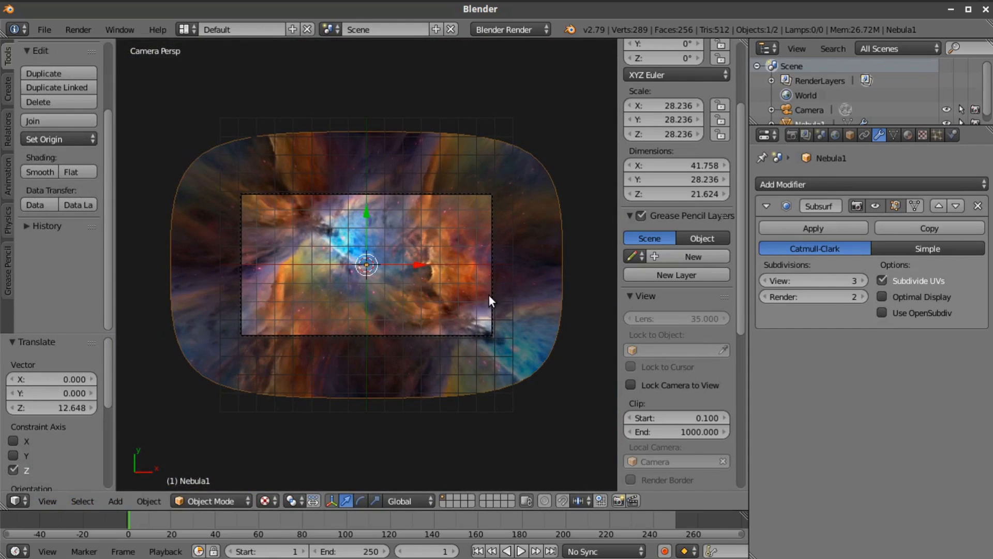
Select the camera and raise it about 8 units along the Z axis, to a height of about 23
right_click(490, 294)
scroll(410, 302, up, 2)
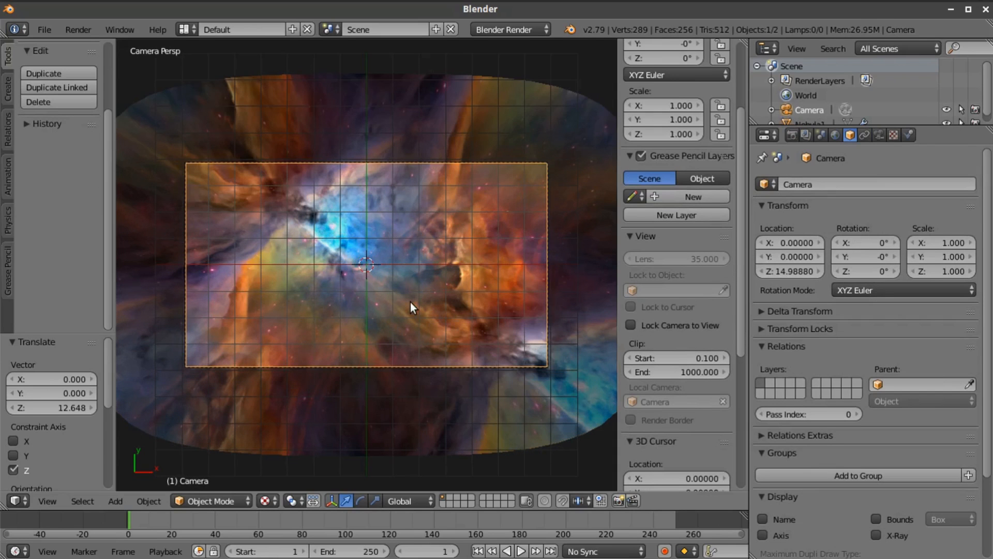
key(g)
key(z)
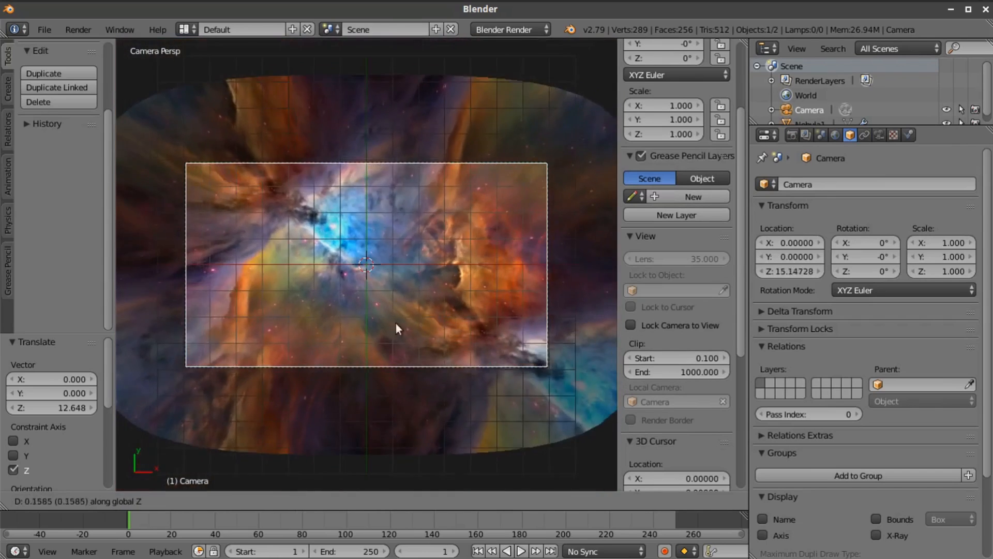
click(416, 373)
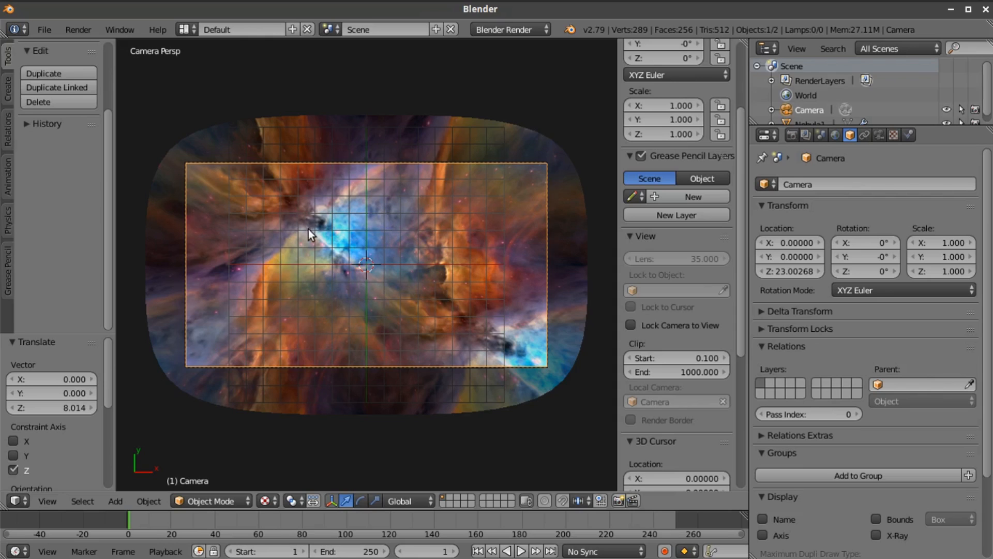
Add a metaball plane at the scene's origin above the nebula
middle_drag(341, 287, 383, 355)
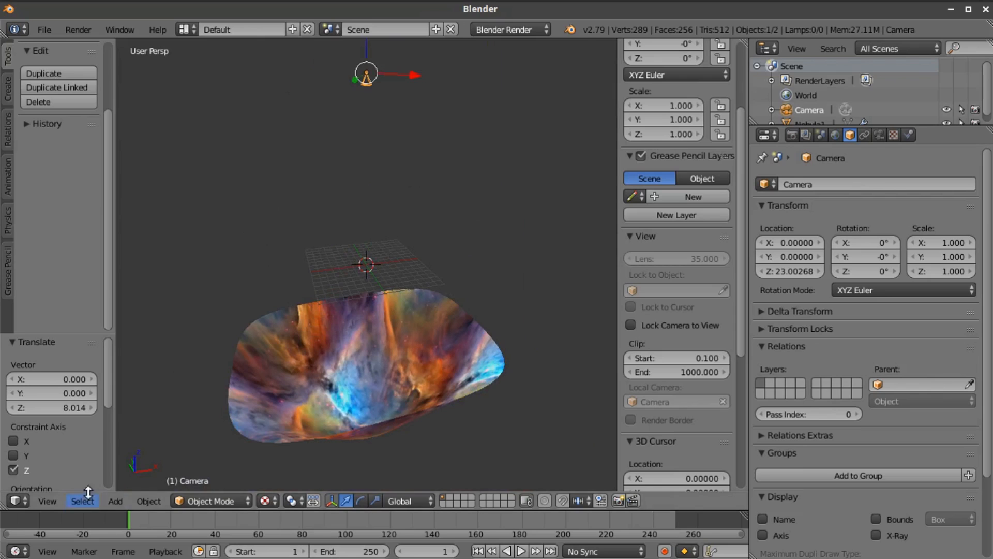
click(118, 499)
mouse_move(138, 443)
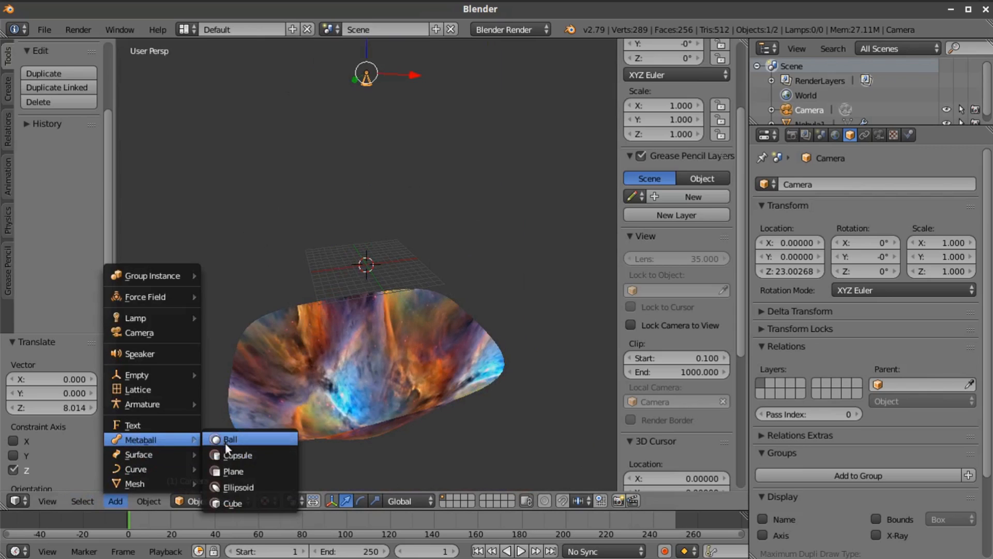
click(228, 471)
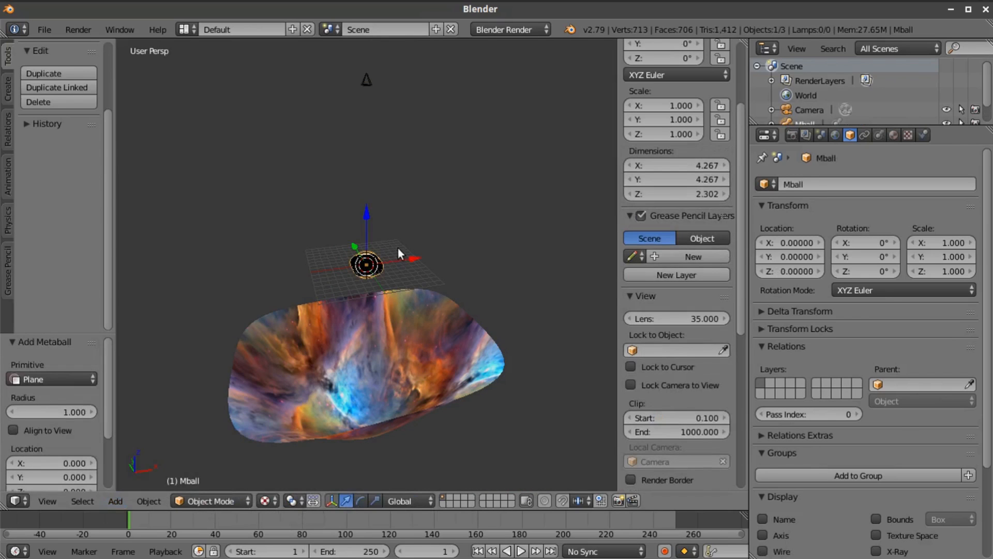
Switch the viewport shading to Solid
scroll(393, 284, up, 3)
middle_drag(411, 311, 407, 278)
click(274, 499)
click(275, 453)
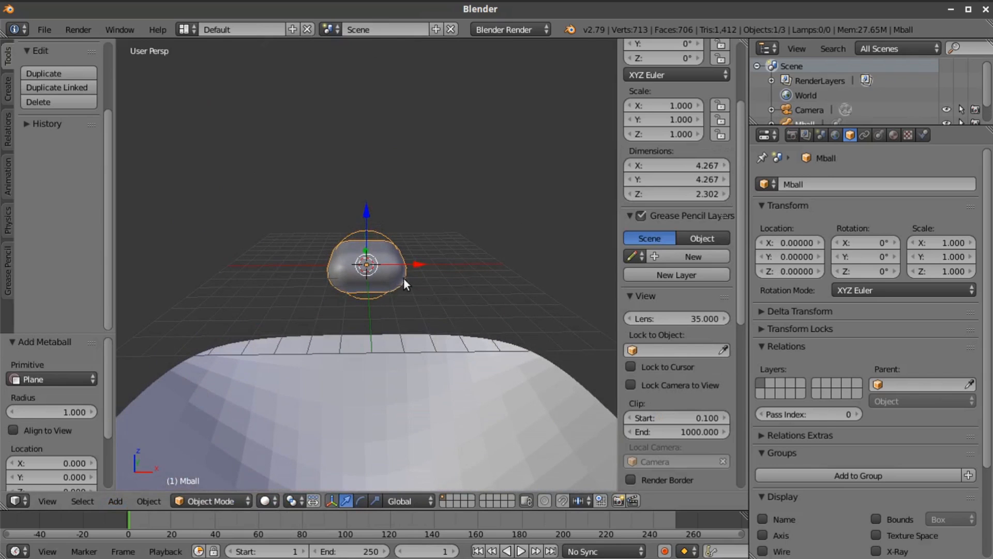
Duplicate the metaball plane and move the copy about 2.7 units along X and 1.5 units up along Z
key(shift+d)
right_click(405, 274)
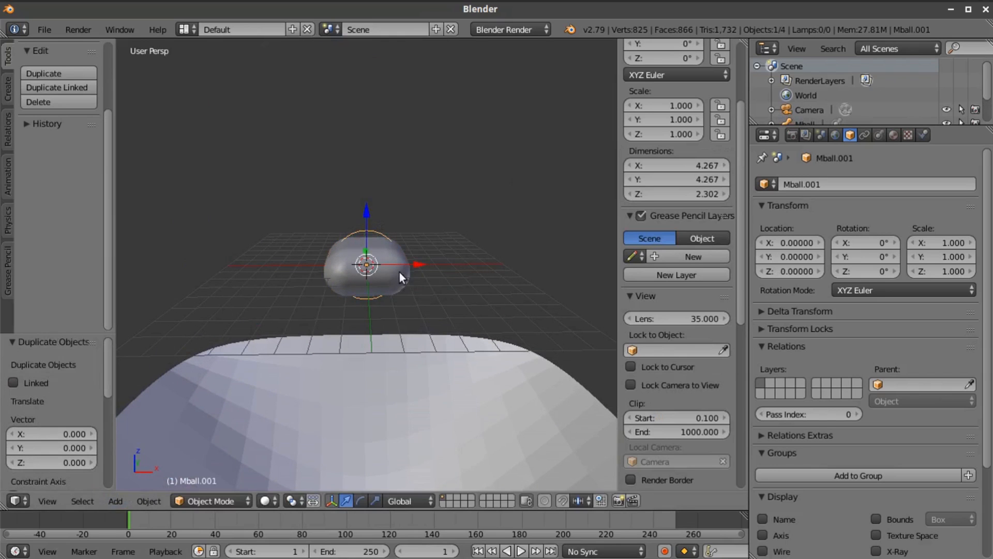
key(g)
key(x)
click(474, 268)
key(g)
key(z)
click(476, 234)
key(g)
key(x)
click(459, 230)
Duplicate the offset metaball and move the new copy down about 1.6 units along Z and 2.2 units along X
key(shift+d)
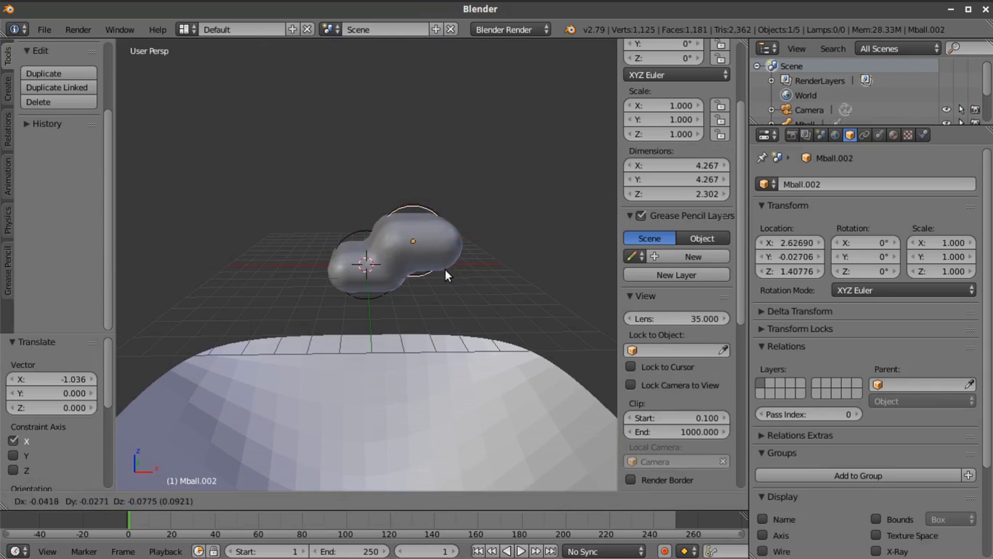
right_click(445, 269)
key(g)
key(z)
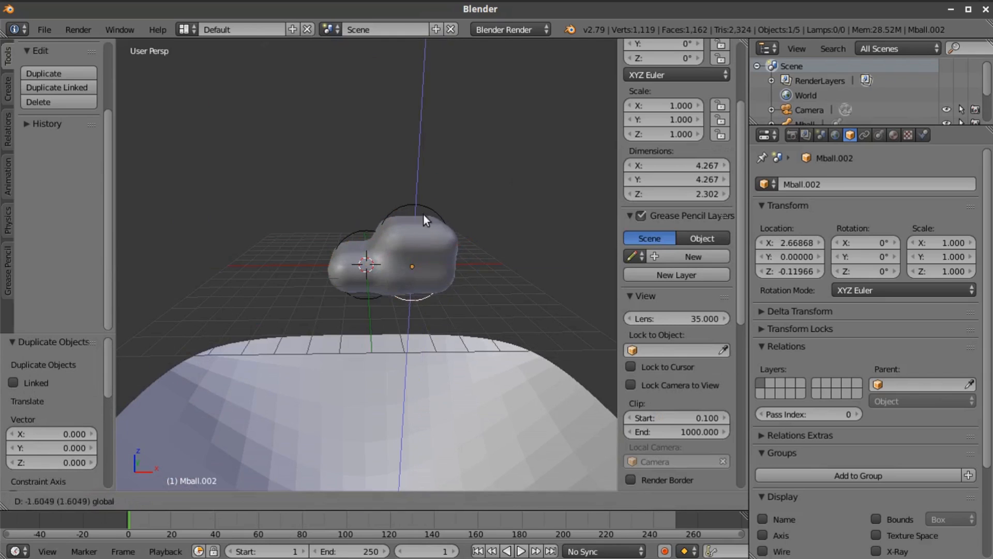
click(424, 215)
key(g)
key(x)
click(489, 268)
Reposition the newest metaball copy along Y, X and Z to about X 3.05, Y -1.88, Z 0.29
middle_drag(475, 281, 455, 384)
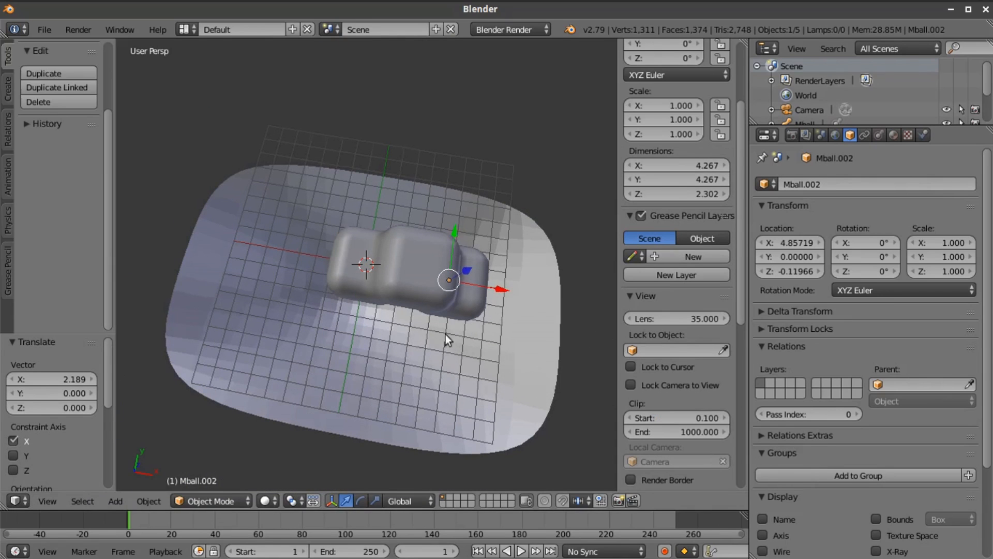
key(g)
key(y)
click(480, 330)
key(g)
key(x)
click(437, 302)
middle_drag(438, 302, 418, 247)
key(g)
key(z)
click(417, 234)
Add a metaball ball and move it on top of the cluster, at about X 2.85, Y 0, Z 2.89
middle_drag(454, 288, 385, 359)
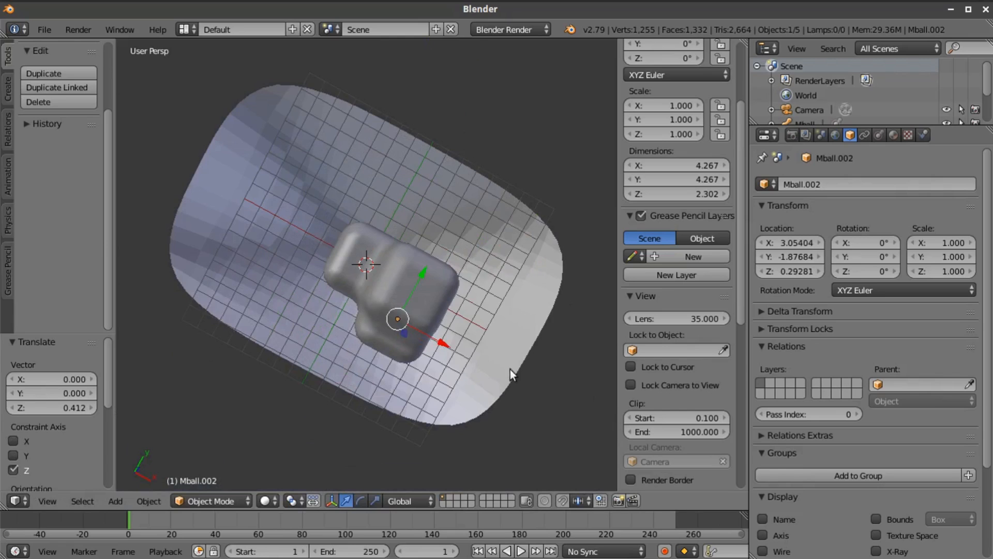
middle_drag(510, 368, 396, 377)
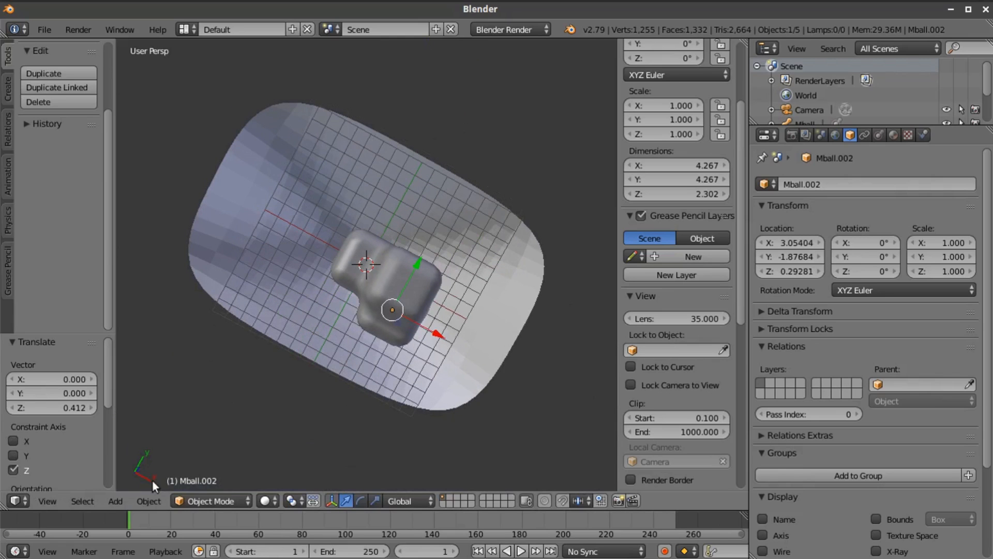
click(119, 499)
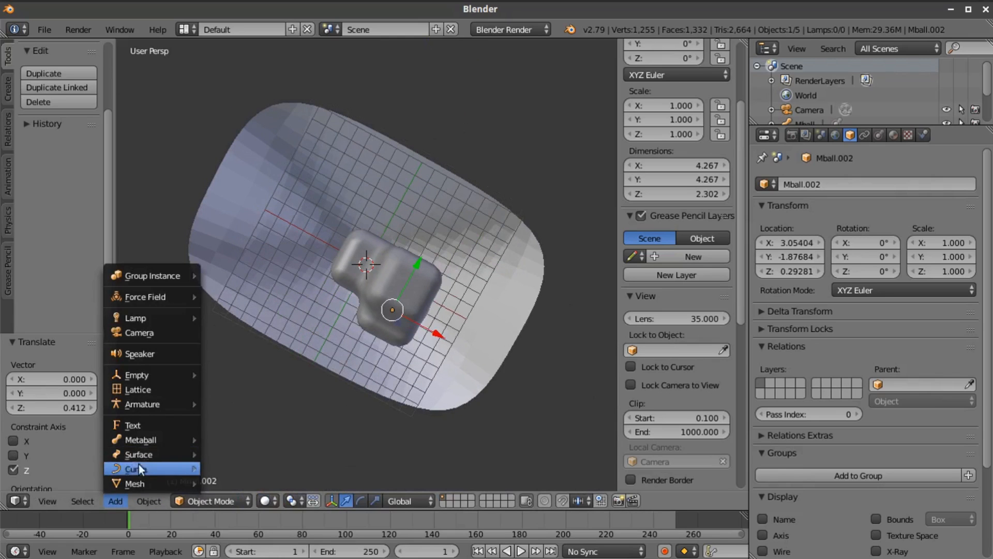
mouse_move(140, 439)
click(223, 441)
middle_drag(435, 356, 370, 244)
drag(369, 244, 364, 201)
drag(388, 243, 439, 260)
drag(409, 208, 410, 194)
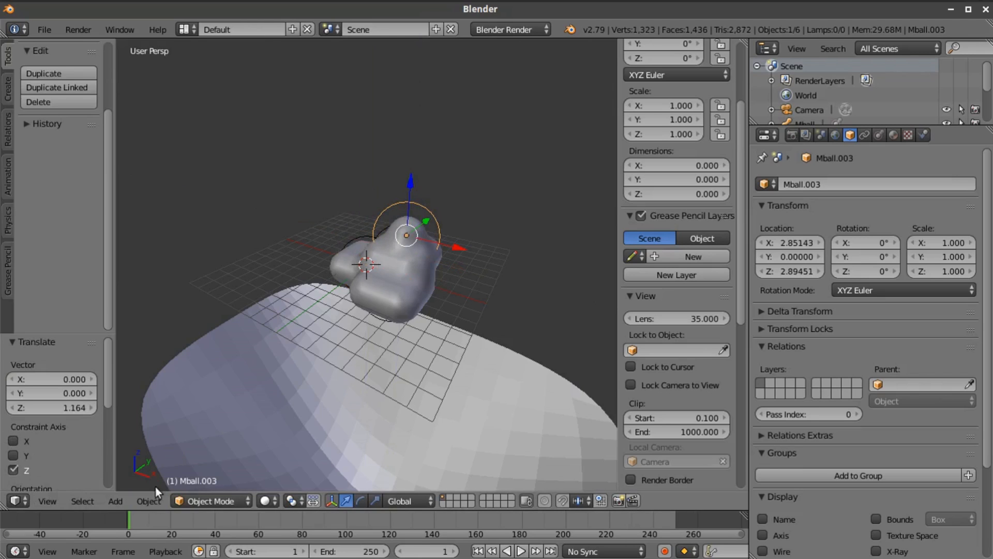
Try to convert the metaball ball with Mesh from Curve/Meta/Surf/Text
click(149, 500)
scroll(190, 43, up, 6)
scroll(191, 43, up, 5)
scroll(194, 43, up, 2)
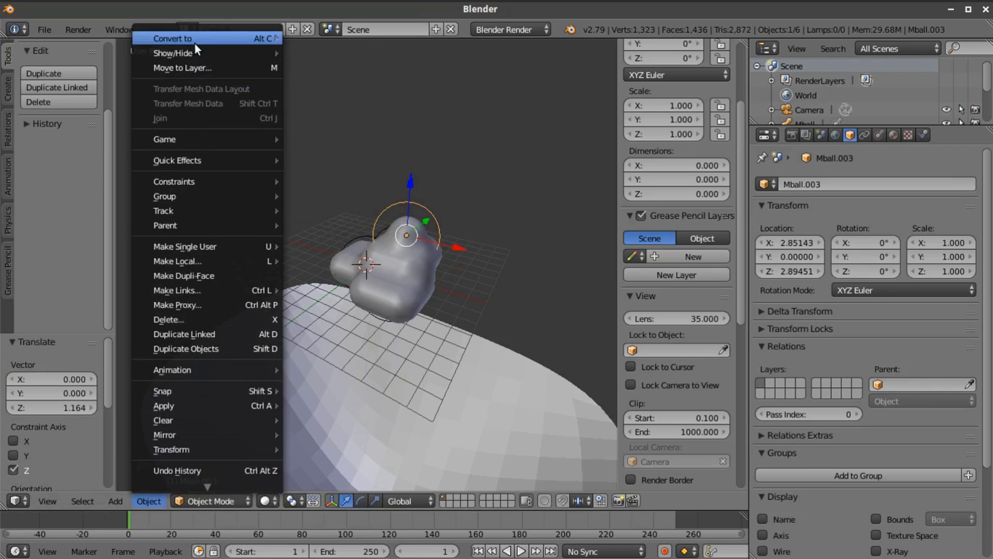
mouse_move(246, 38)
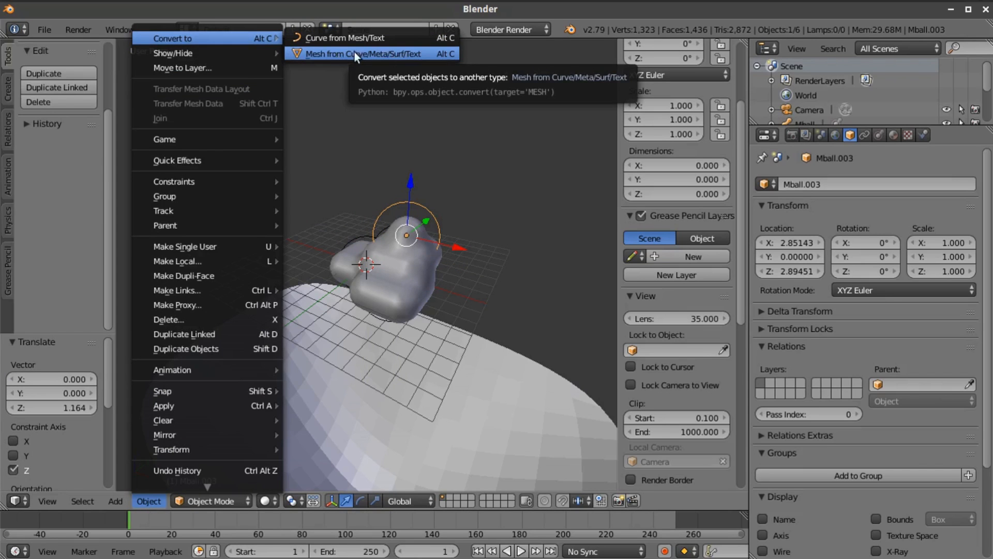
click(331, 53)
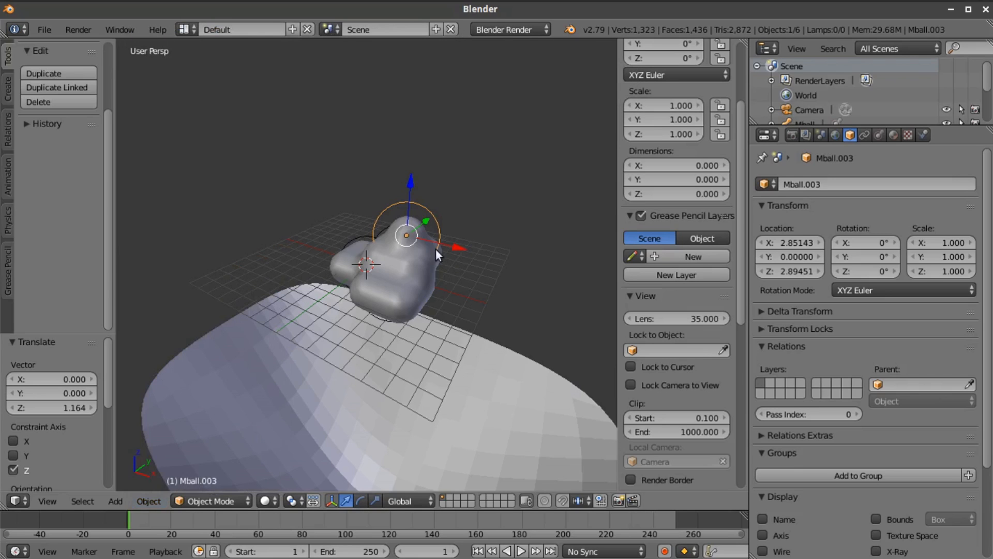
Delete the original metaball plane, its two copies and the metaball ball
middle_drag(450, 278, 575, 351)
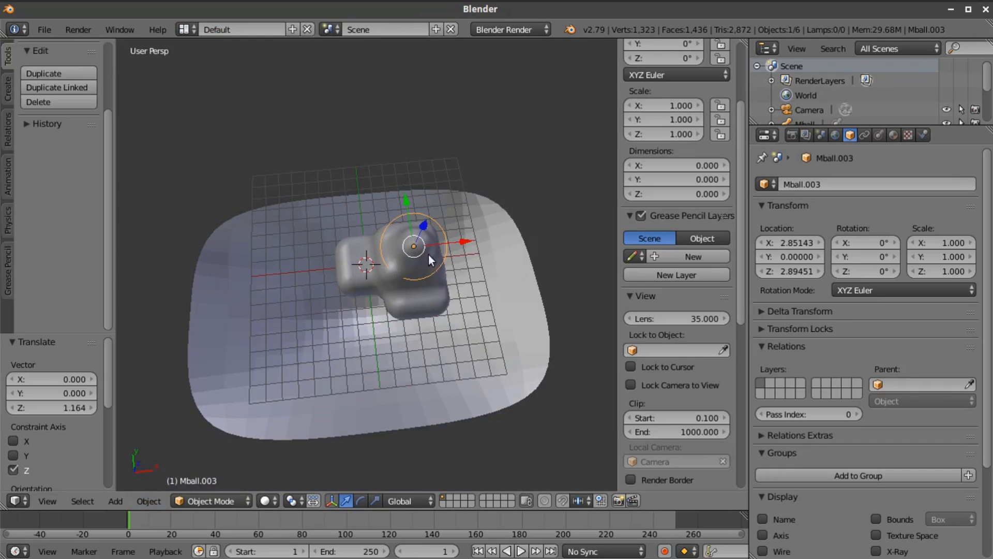
middle_drag(422, 254, 401, 254)
right_click(401, 253)
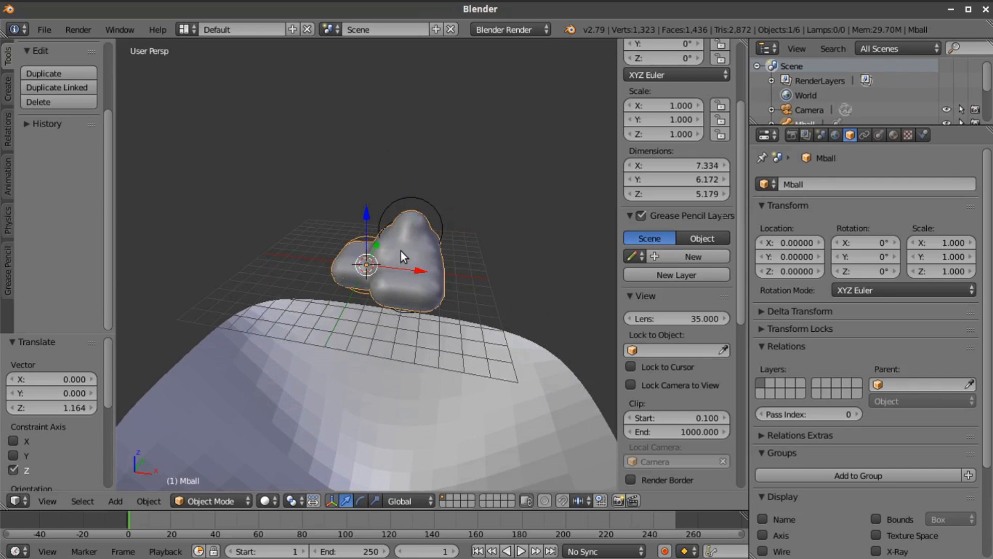
key(x)
click(402, 250)
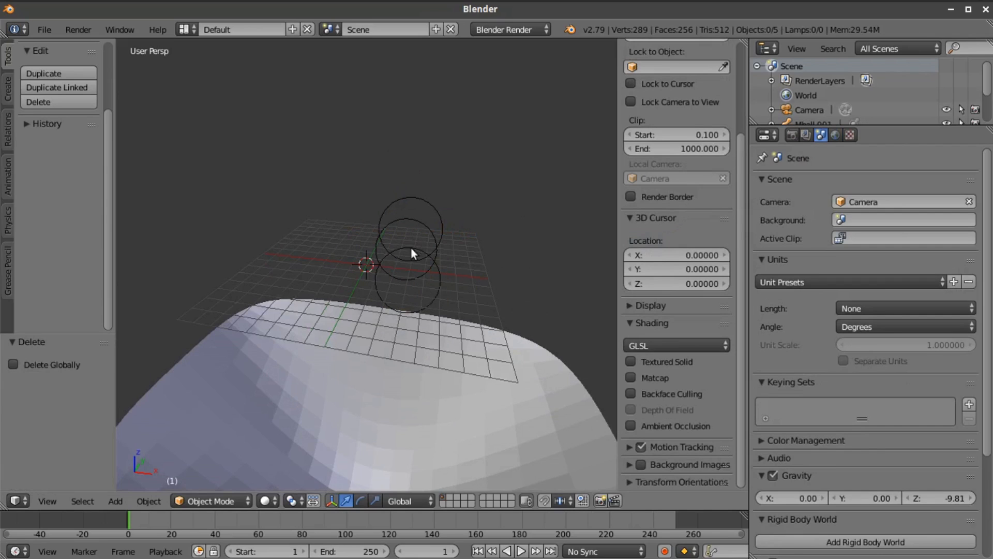
right_click(429, 203)
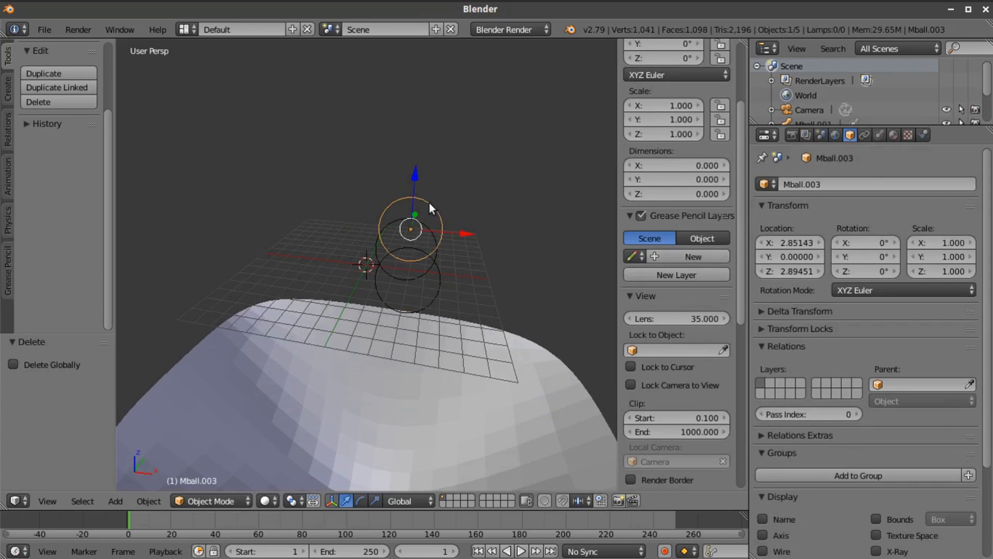
shift+right_click(433, 254)
shift+right_click(435, 248)
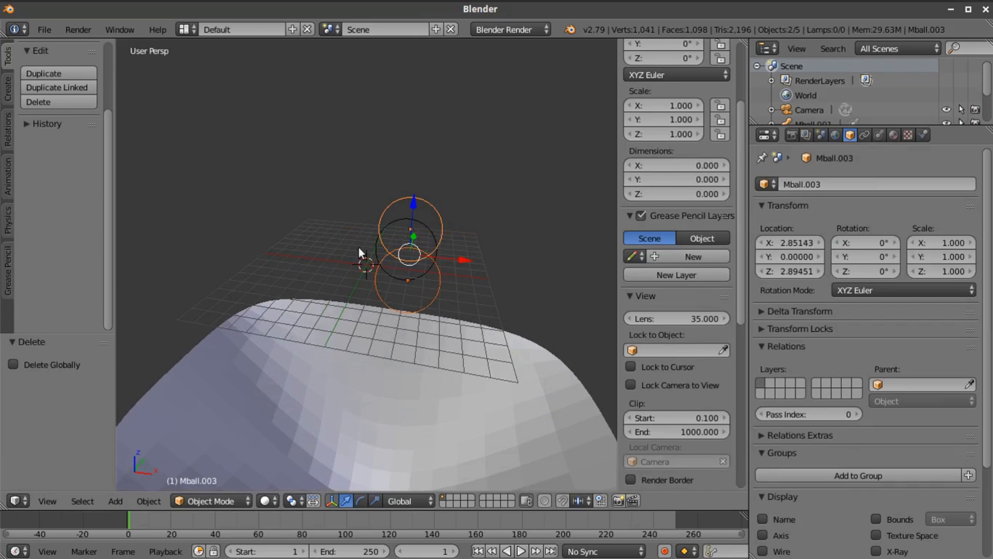
key(x)
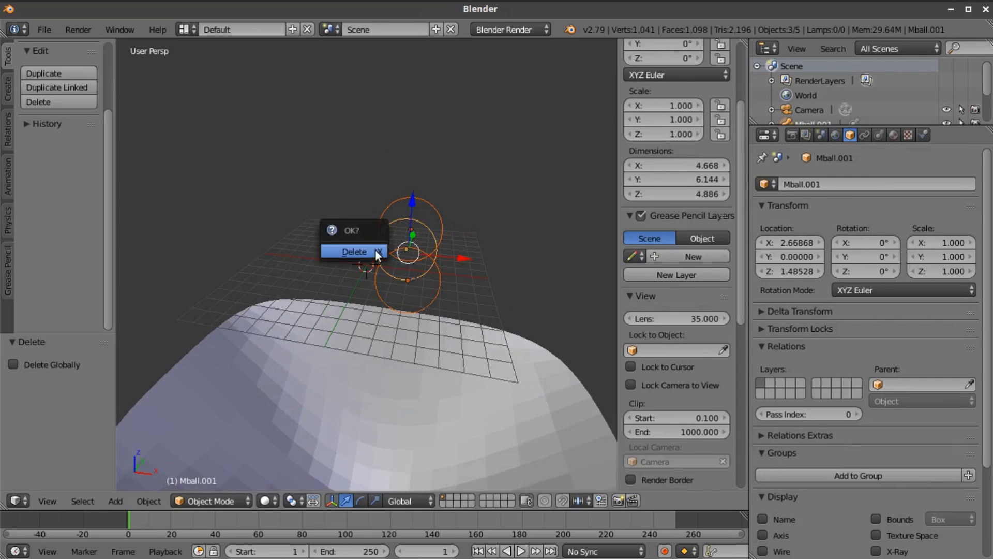
click(375, 250)
Return the viewport to the camera view with the whole camera frame in sight
click(47, 501)
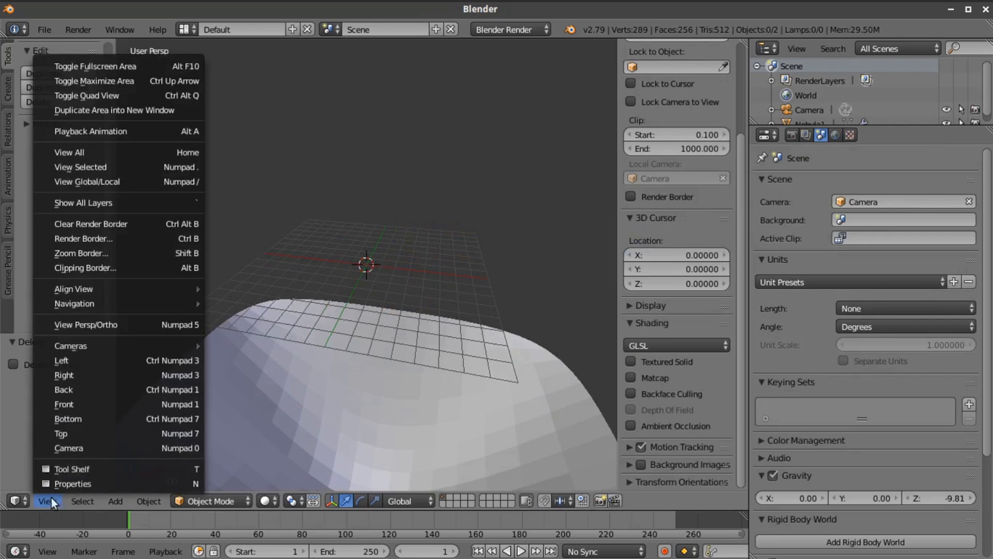
click(78, 447)
key(KP_0)
scroll(410, 361, down, 1)
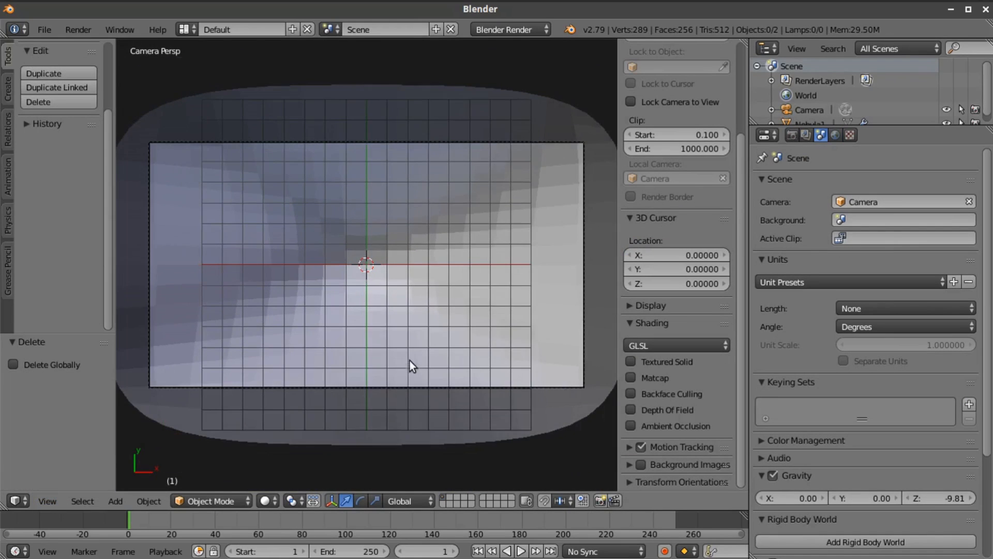
Shade the nebula plane smooth and switch the viewport shading from solid to a mode that shows its image
right_click(491, 293)
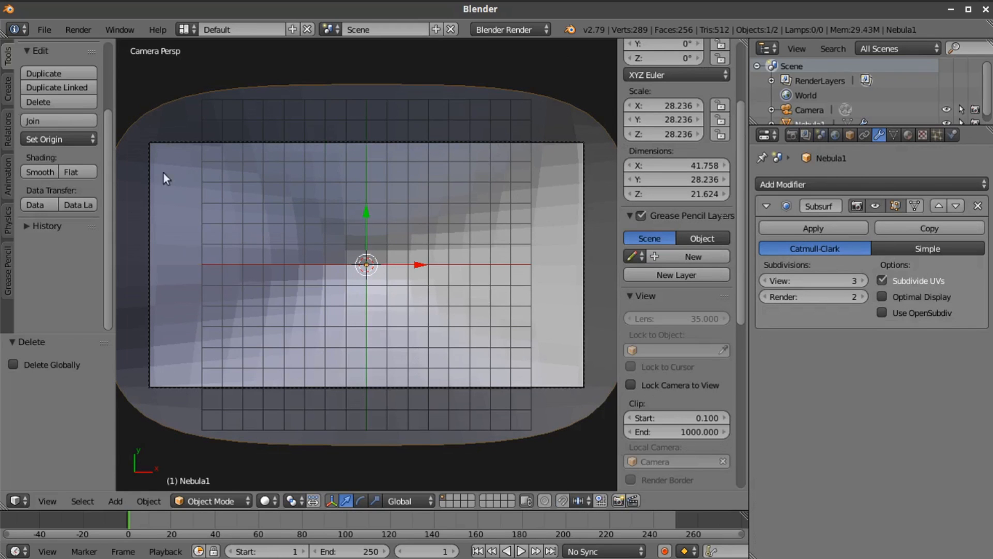
click(35, 174)
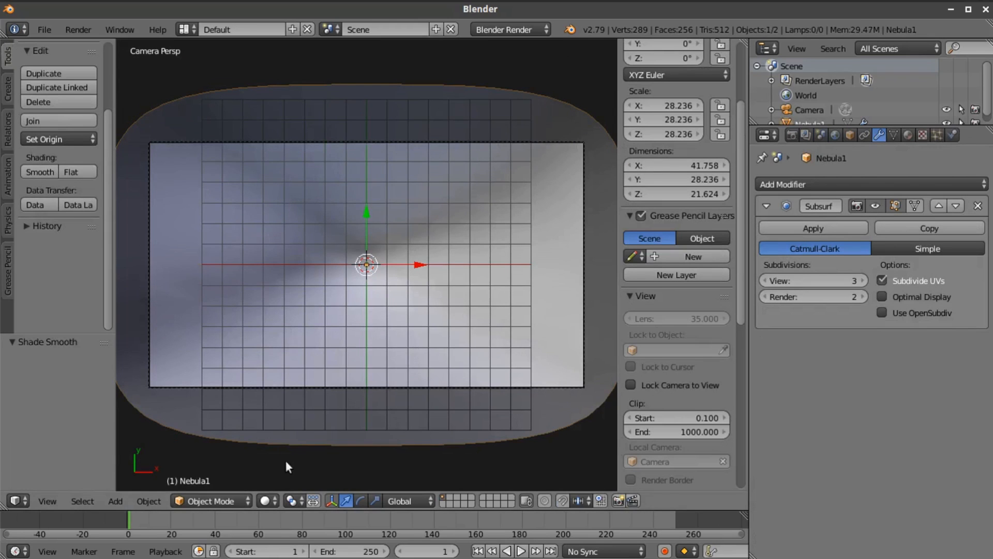
click(269, 501)
click(279, 435)
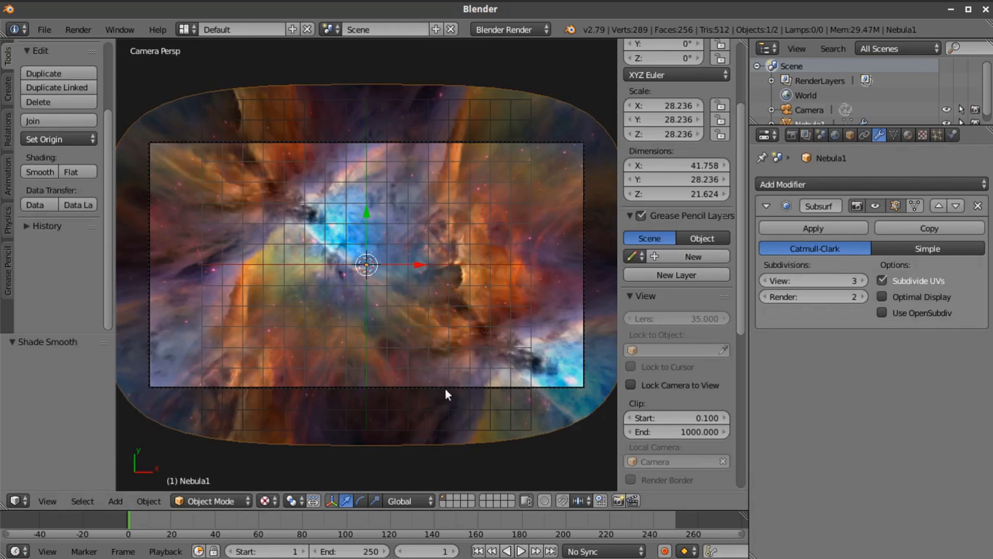
scroll(479, 327, down, 1)
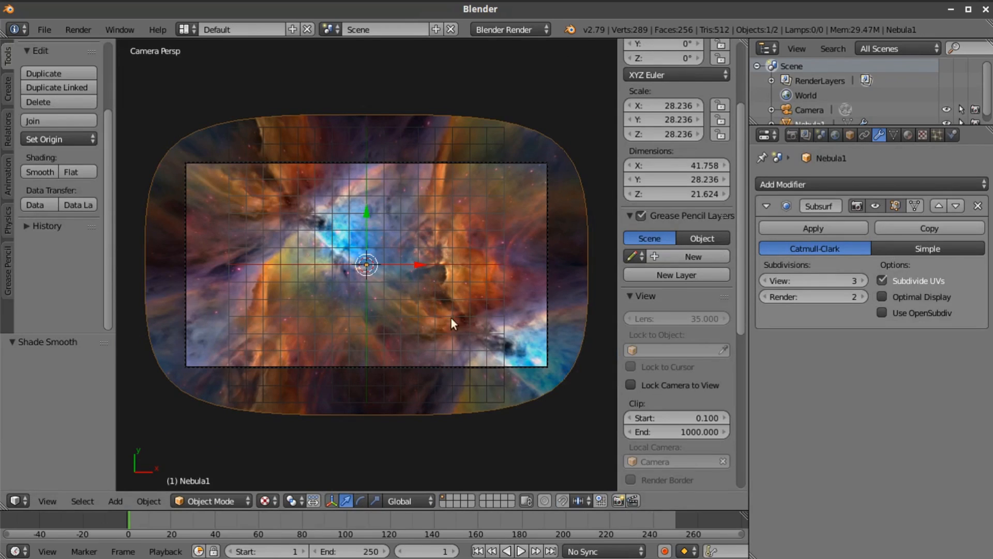
scroll(375, 271, up, 1)
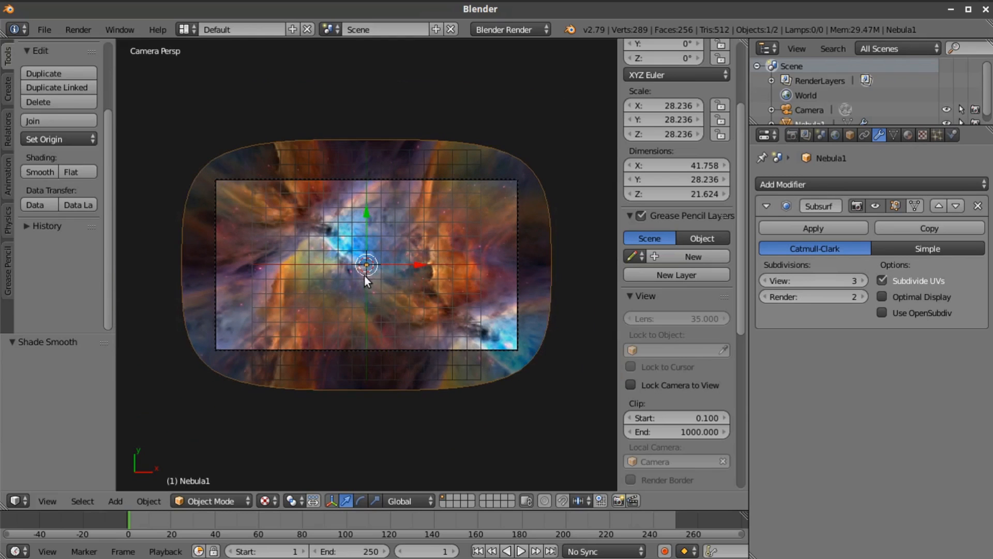
scroll(369, 278, down, 1)
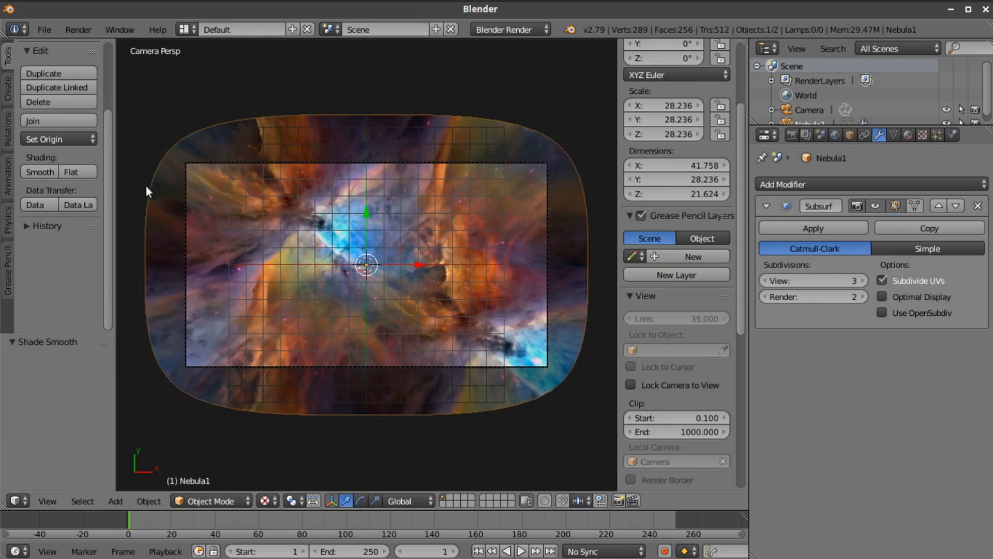
scroll(383, 238, up, 2)
scroll(362, 259, down, 2)
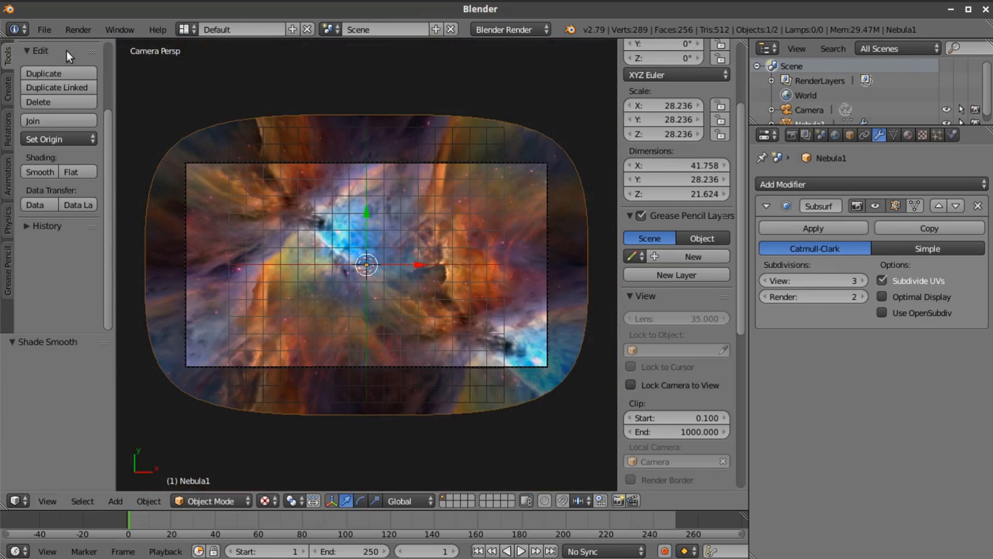
Import Star Field.jpeg from the Space Images folder as a shadeless image plane
click(49, 30)
mouse_move(59, 309)
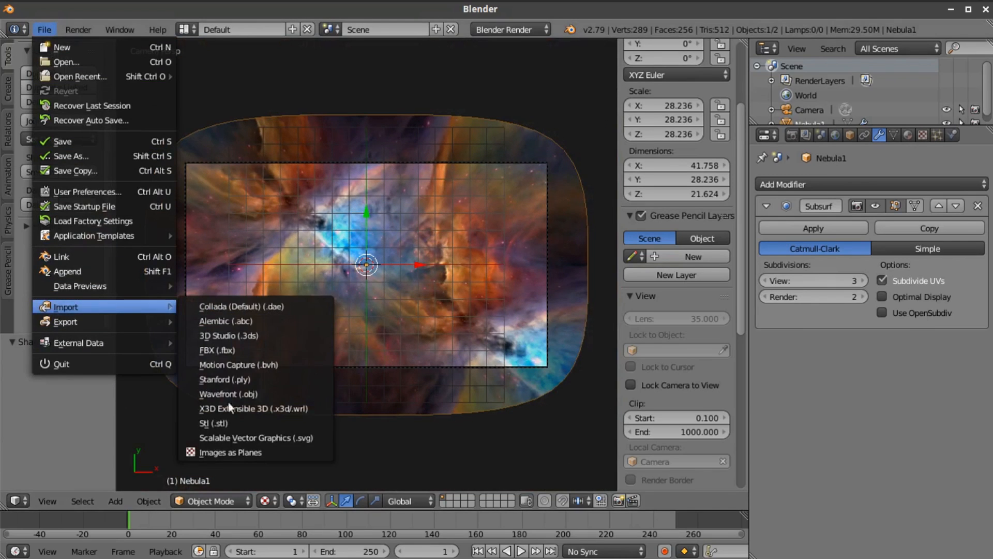
click(232, 450)
scroll(444, 410, down, 5)
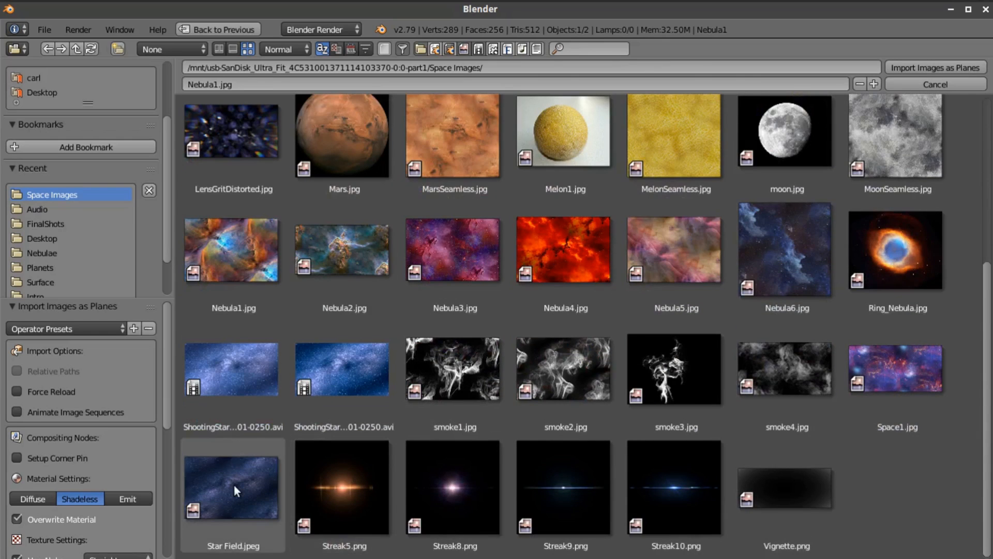
click(235, 487)
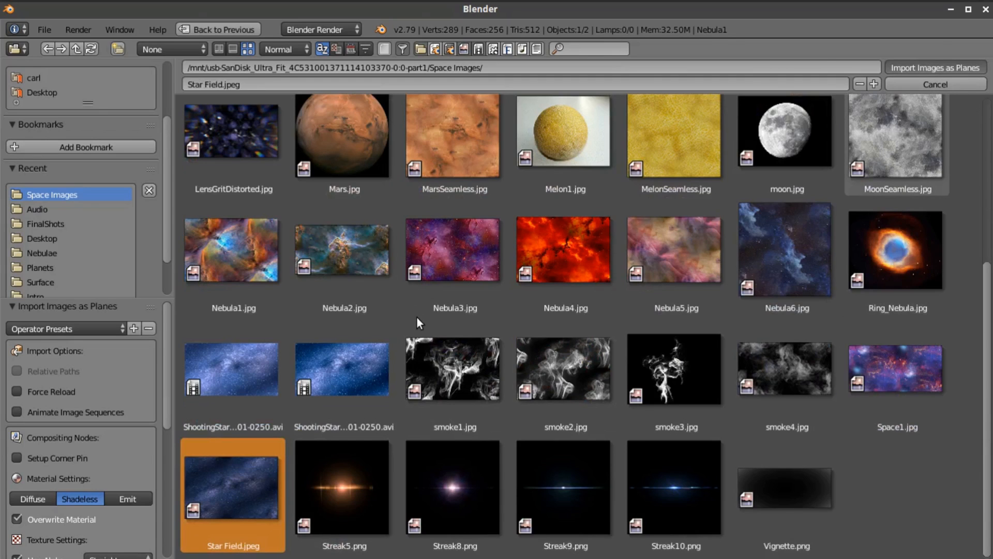
key(Return)
Scale the star field plane up to about 15.84 so it extends beyond the camera frame
key(s)
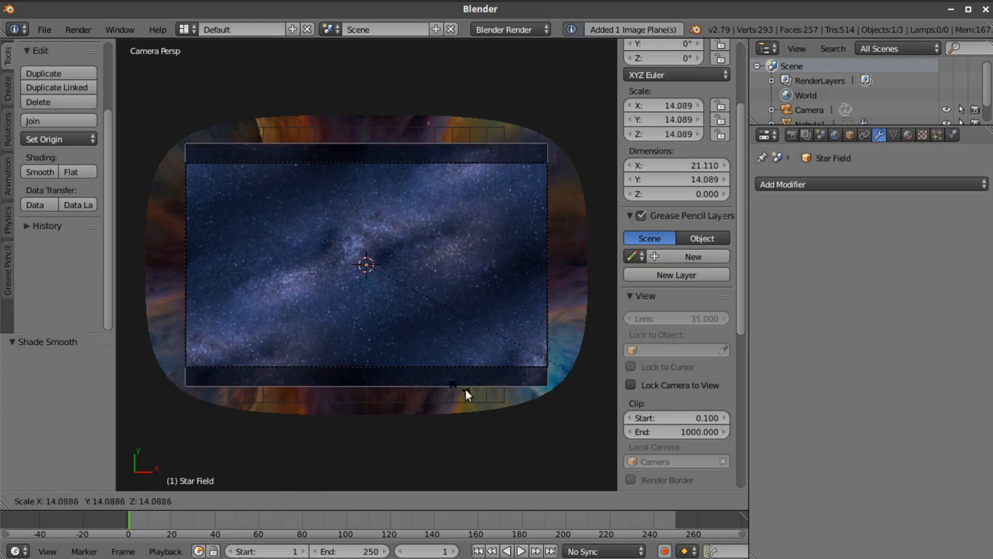
click(505, 396)
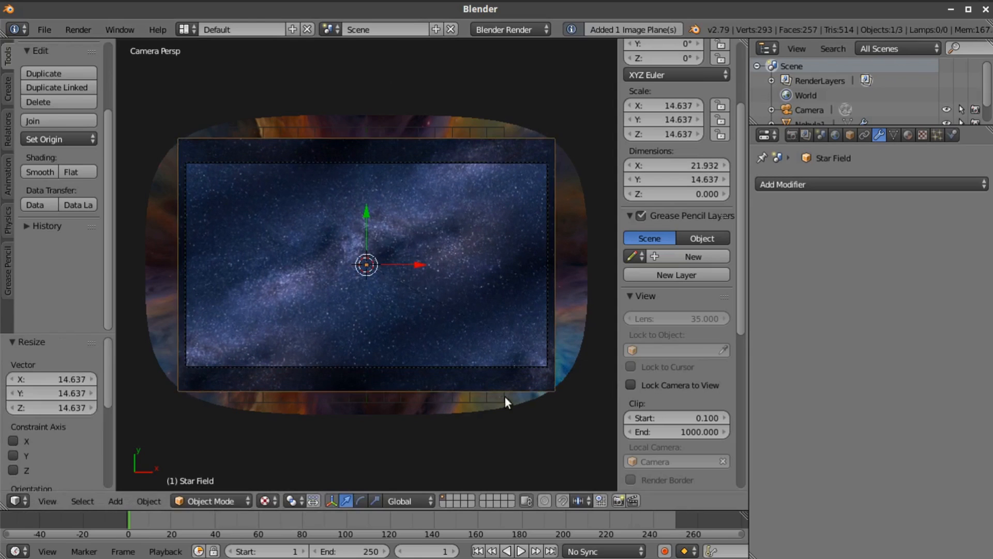
key(s)
click(434, 315)
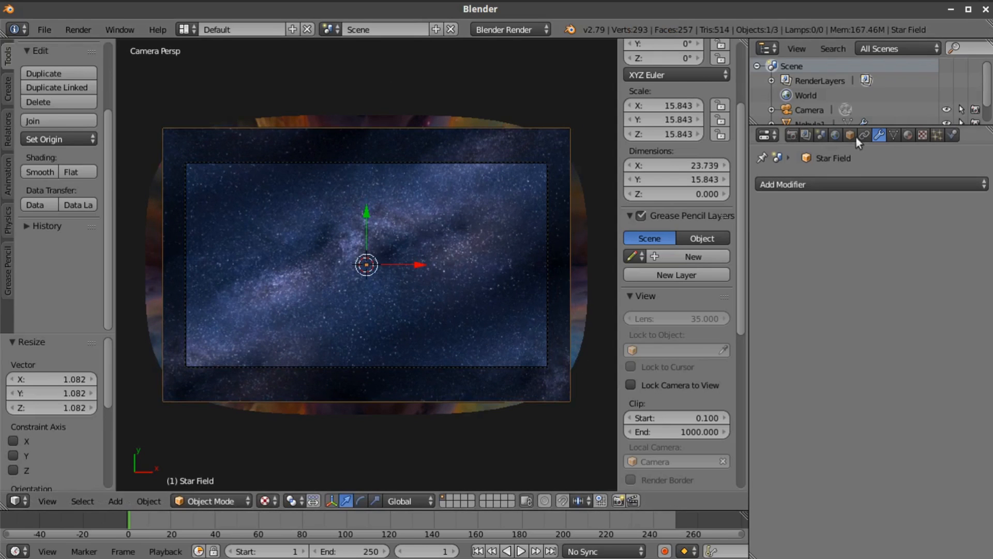
Switch the render engine to Blender Game and set the star field material's alpha blend mode to Add
click(537, 29)
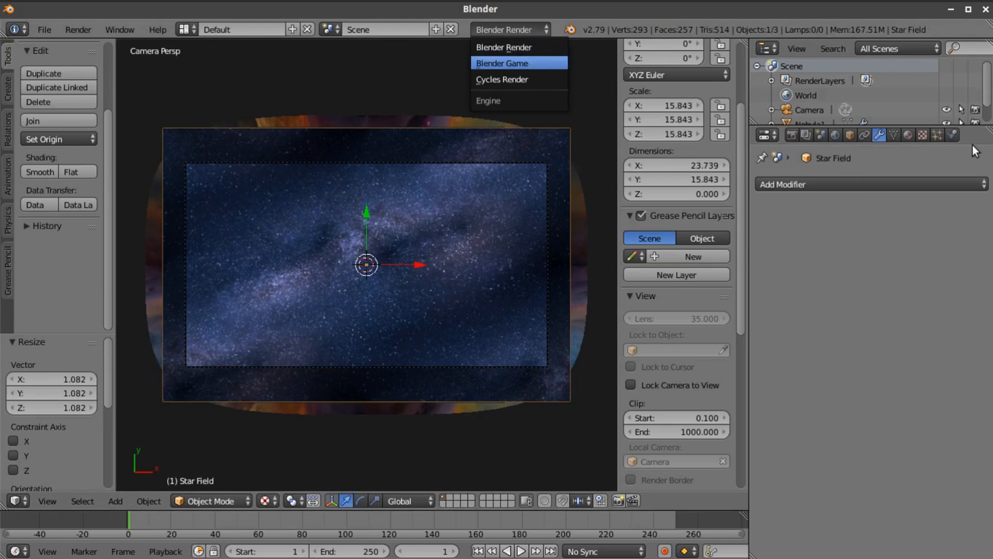
click(532, 60)
click(908, 136)
scroll(855, 430, down, 8)
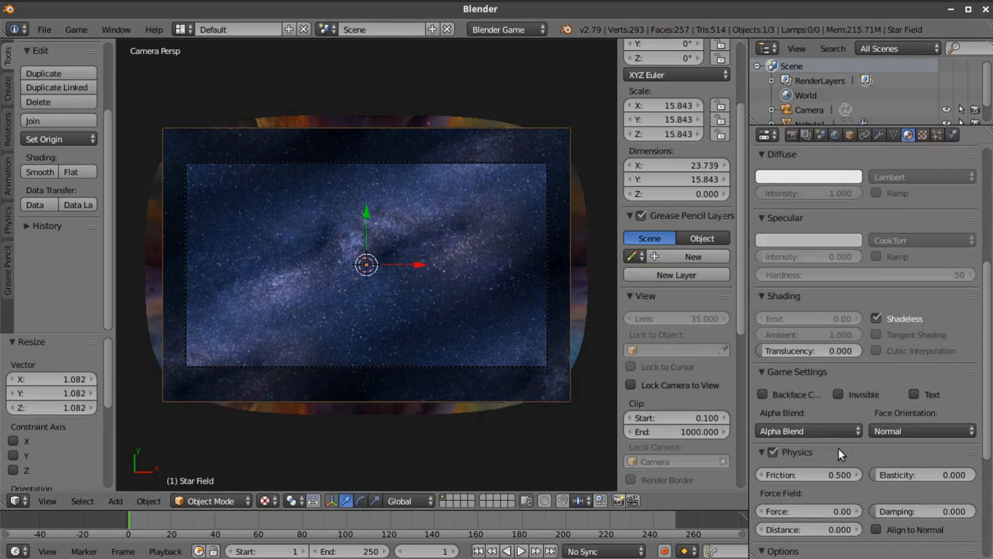
click(822, 434)
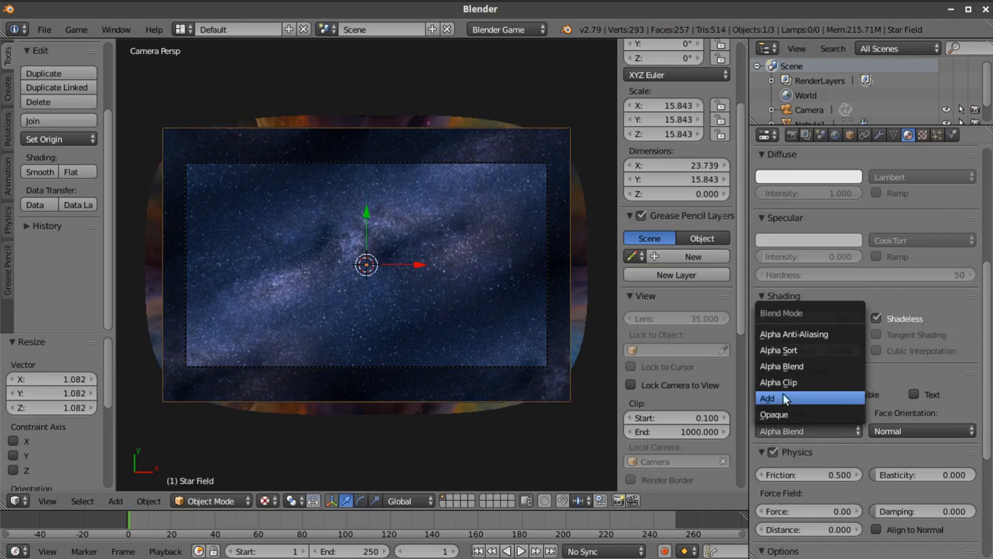
click(788, 396)
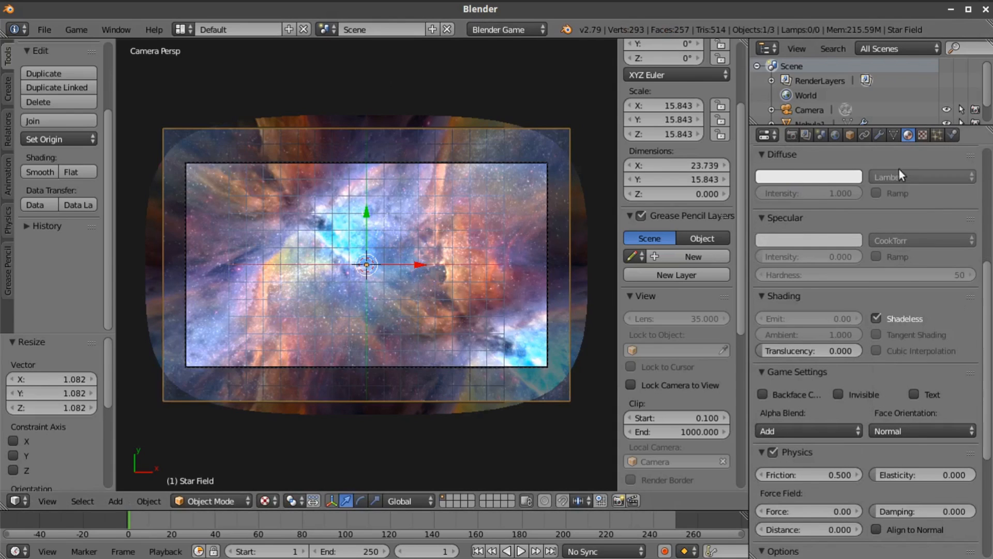
Set the render engine back to Blender Render and enable nodes for the Star Field material
scroll(905, 210, up, 10)
click(496, 29)
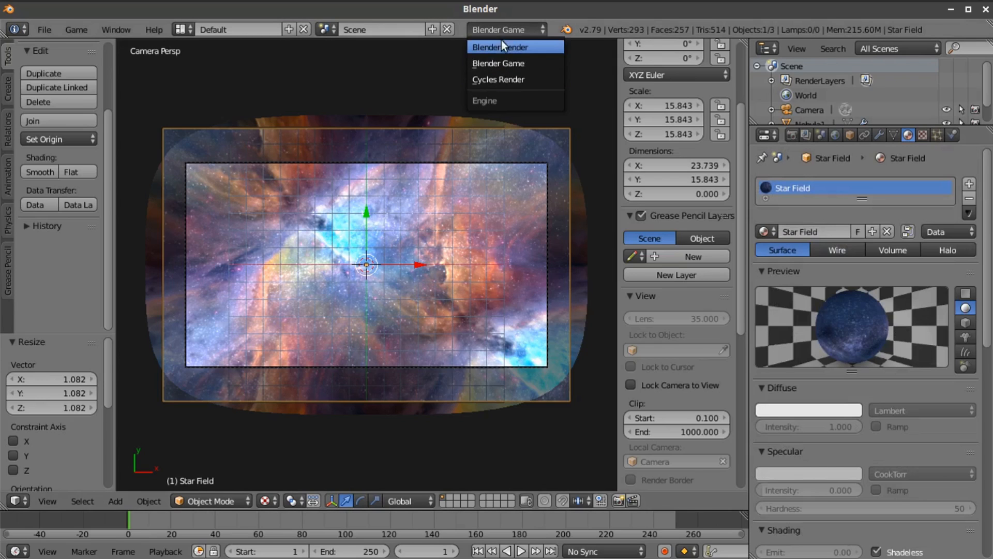
click(502, 48)
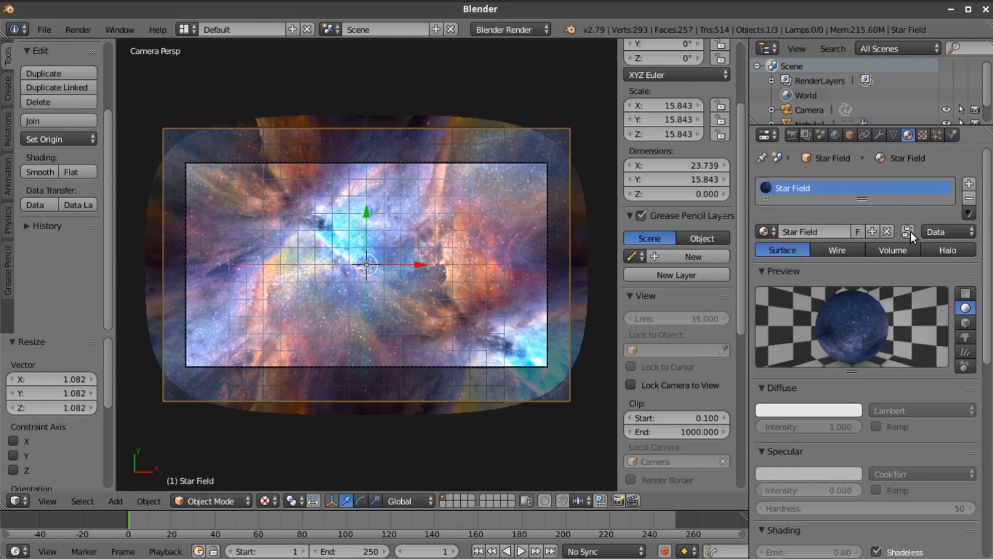
click(910, 232)
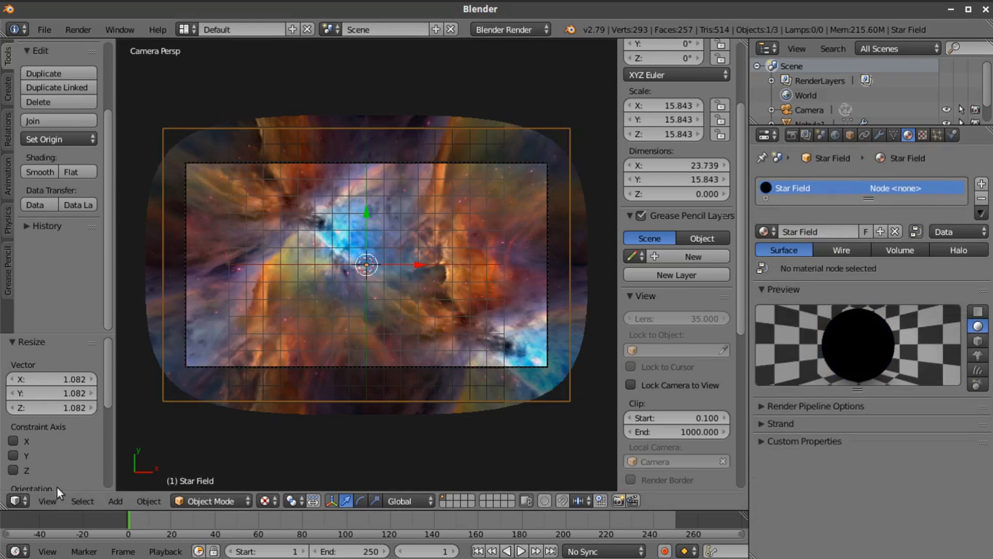
Split the 3D viewport horizontally and turn the lower area into a Node Editor
click(23, 499)
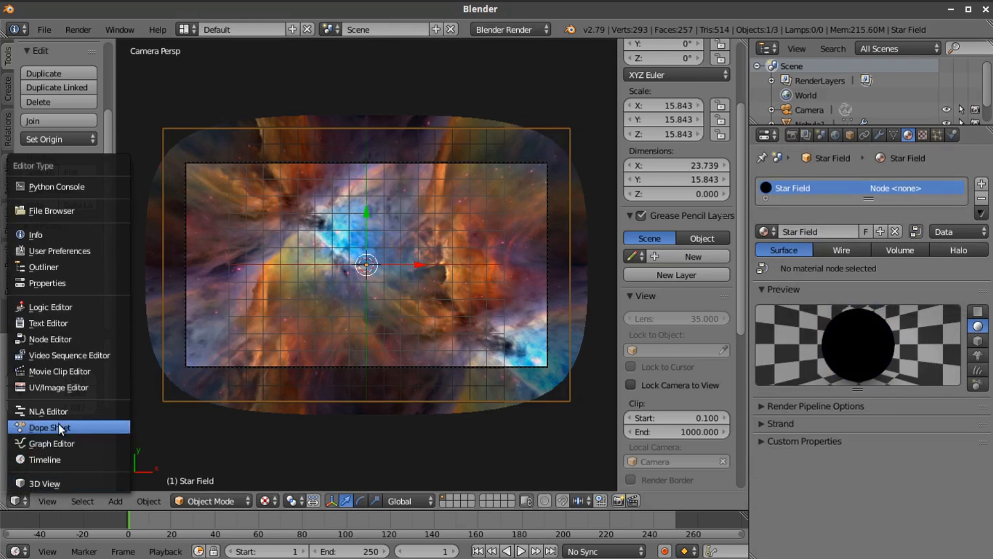
drag(5, 495, 4, 310)
click(14, 501)
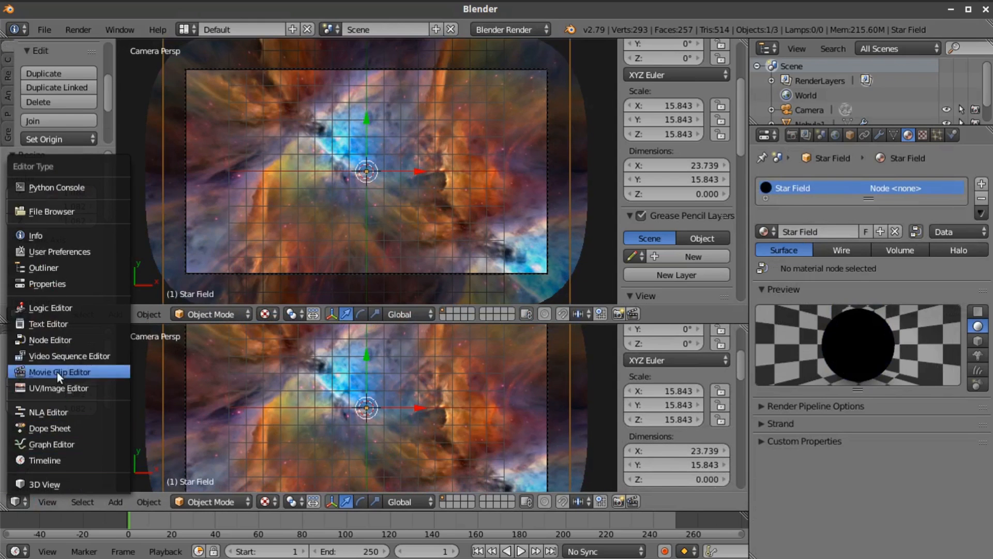
click(52, 339)
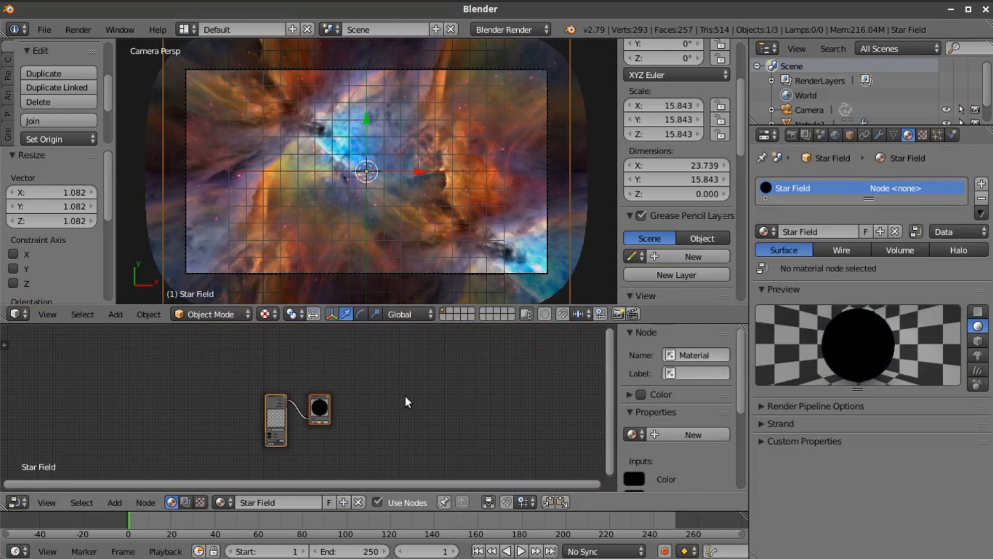
Assign the Star Field material to the Material node in the node tree
scroll(402, 395, up, 6)
middle_drag(402, 395, 479, 461)
scroll(479, 460, up, 3)
middle_drag(456, 422, 381, 335)
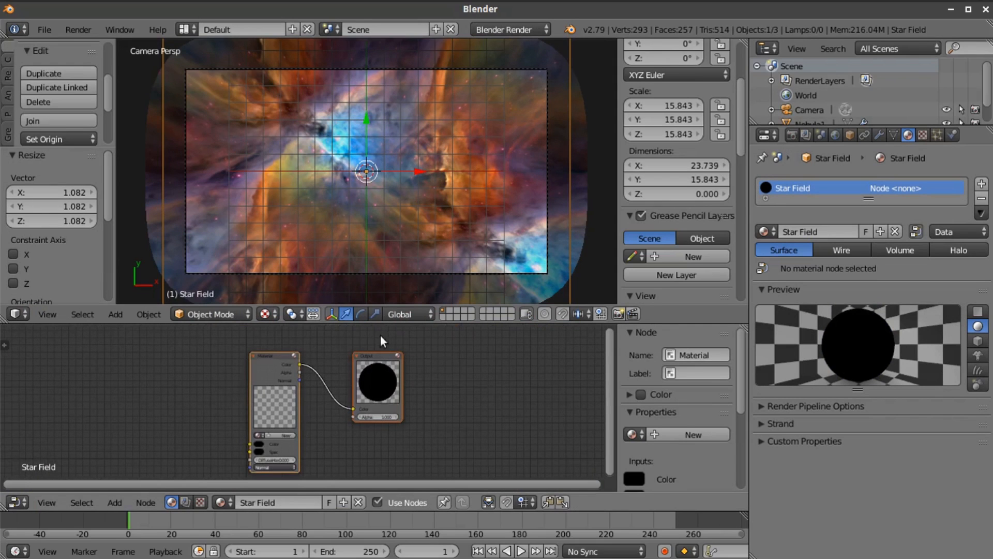
click(258, 435)
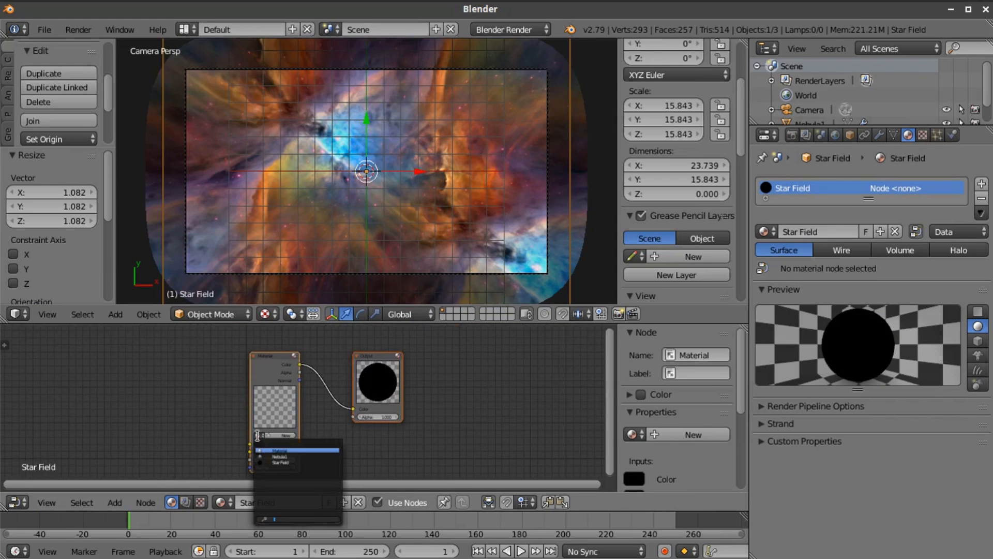
click(279, 462)
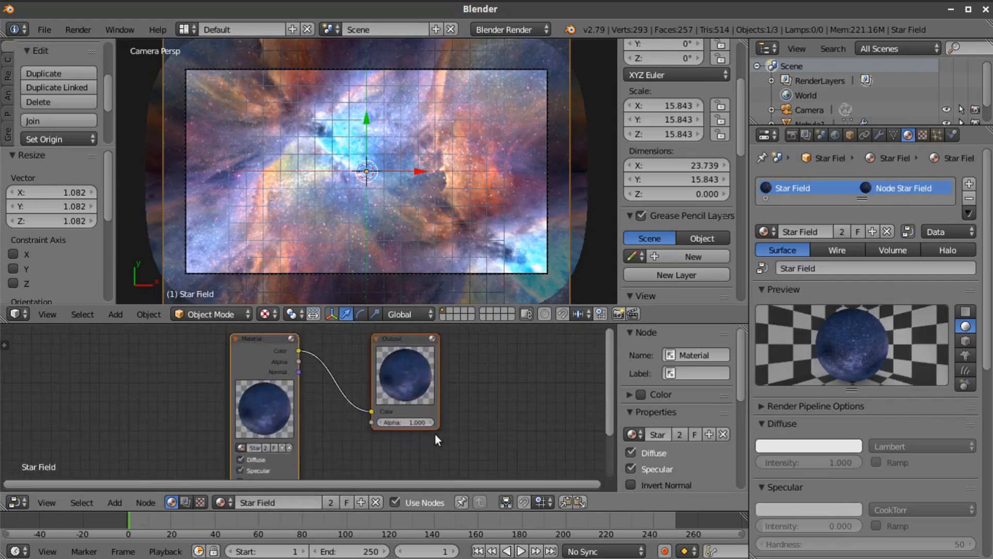
Move the Output node away from the Material node and insert an RGB Curves node on the color link between them
scroll(388, 393, down, 1)
drag(378, 349, 496, 346)
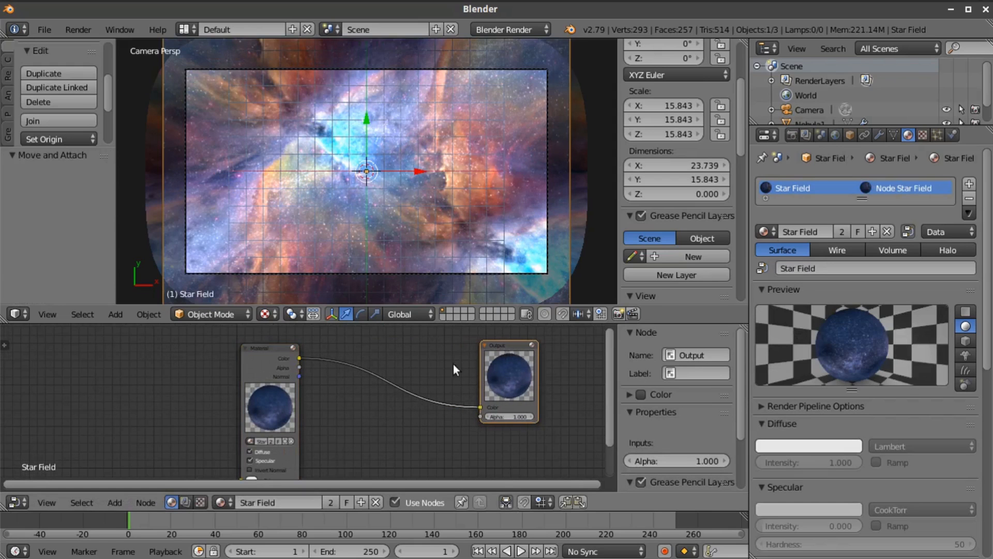
click(116, 502)
mouse_move(135, 471)
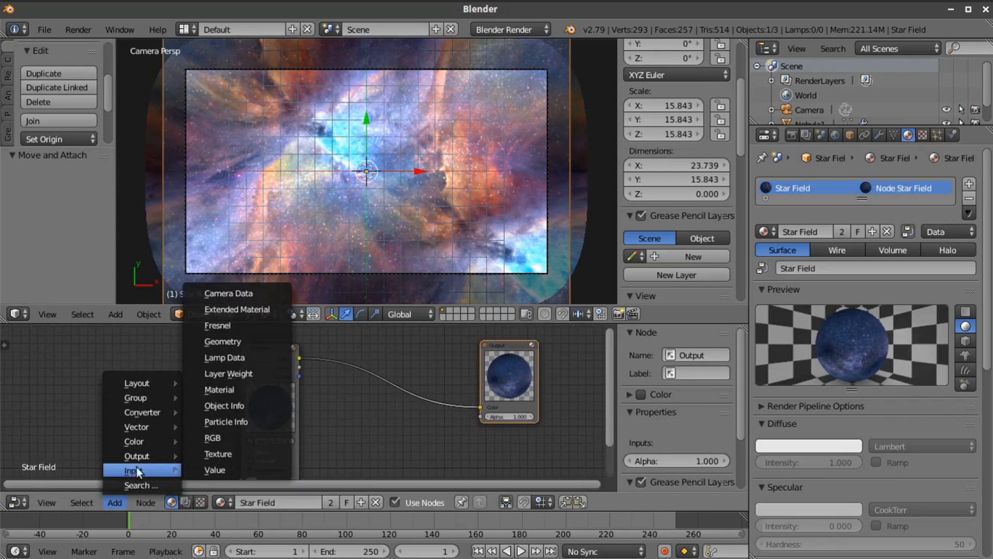
mouse_move(139, 440)
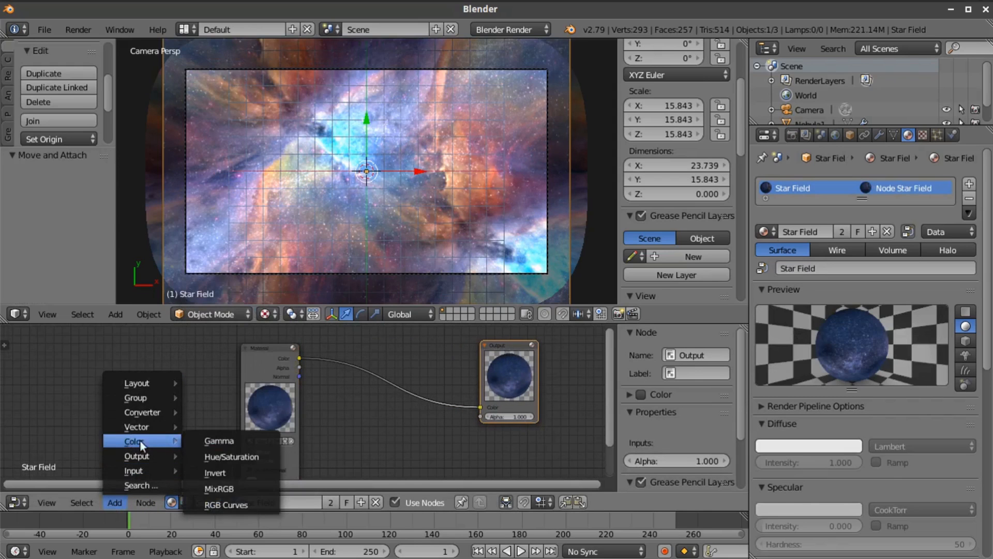
click(233, 499)
click(333, 344)
key(Home)
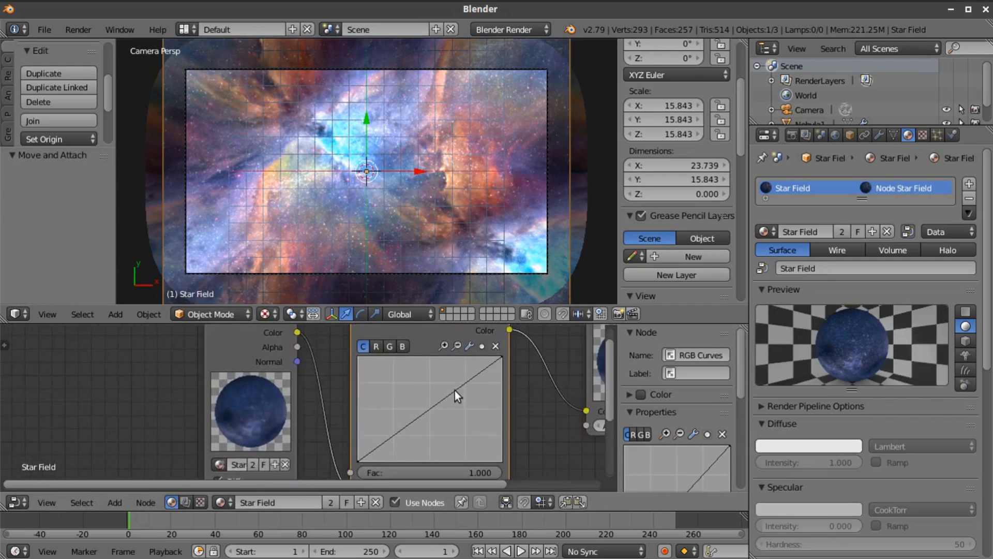
Shape the RGB curve into an S with a low point at about X 0.48, Y 0.14 and a high point near X 0.8, Y 0.74
middle_drag(427, 283, 460, 226)
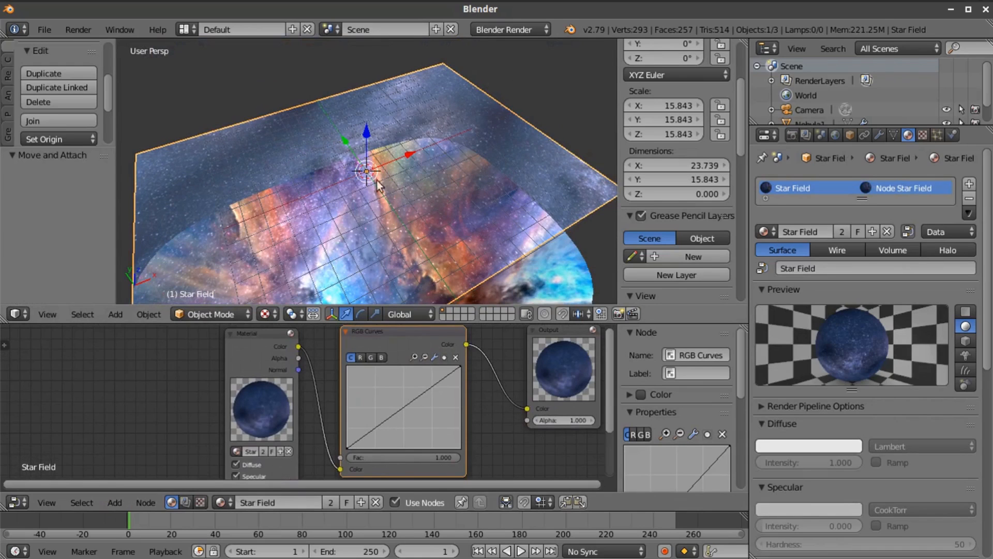
scroll(494, 402, down, 2)
middle_drag(464, 398, 436, 370)
drag(345, 393, 360, 402)
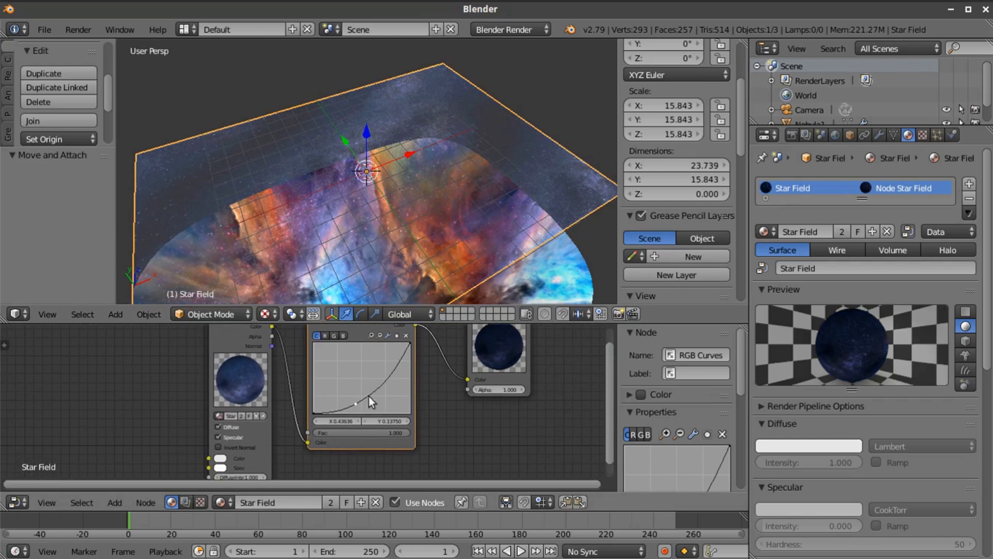
drag(392, 367, 393, 361)
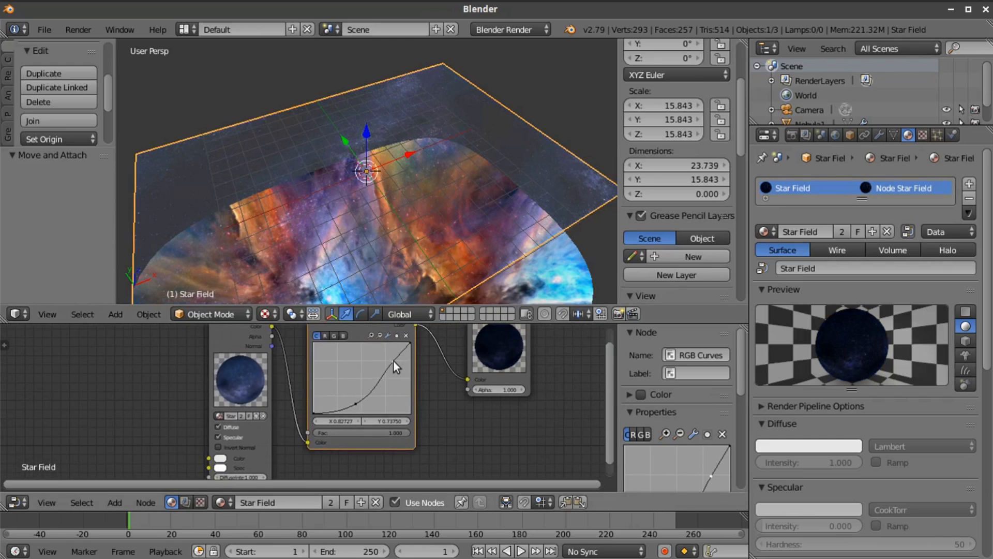
drag(358, 402, 361, 403)
drag(394, 362, 389, 366)
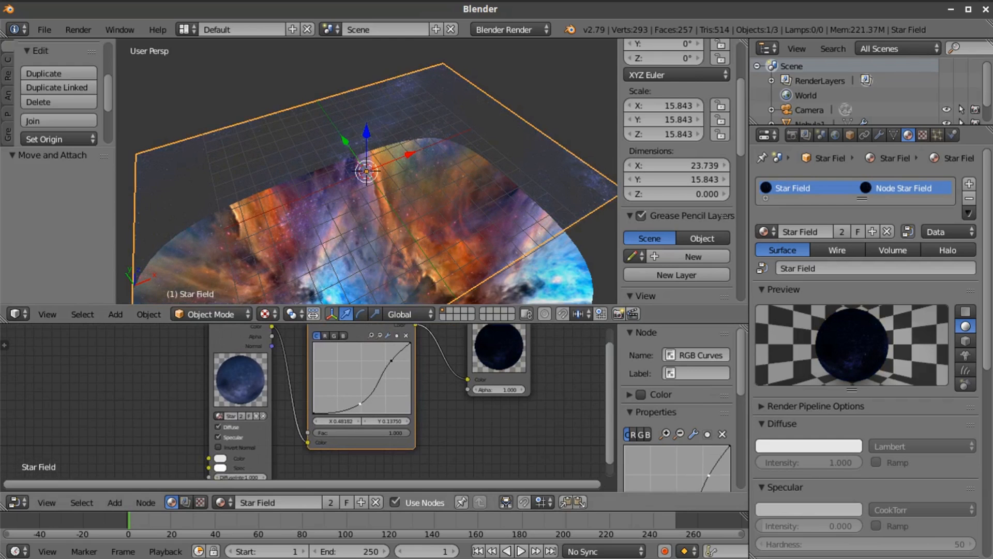
Show the scene through the camera and enable Only Render and World Background in the viewport display
middle_drag(408, 112, 378, 237)
click(45, 313)
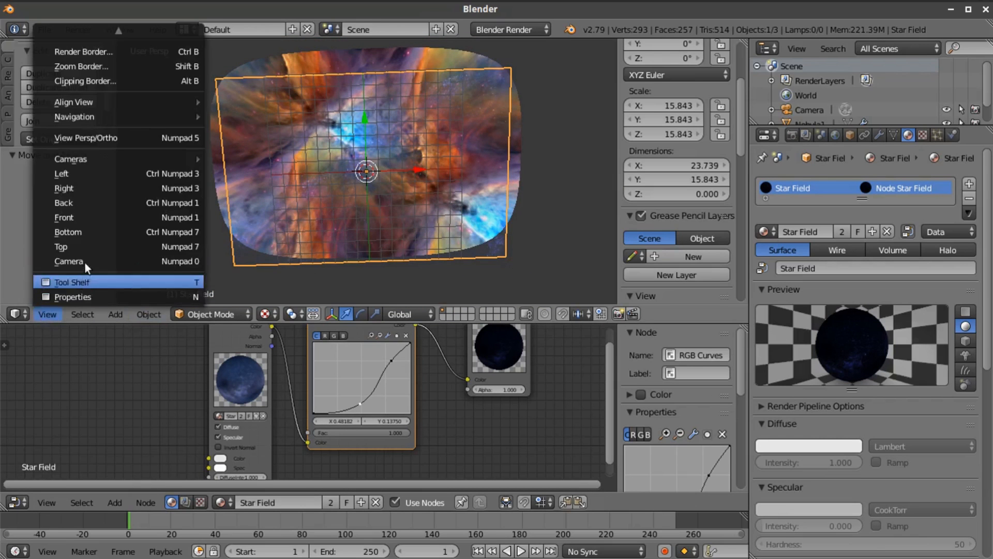
click(83, 260)
key(KP_0)
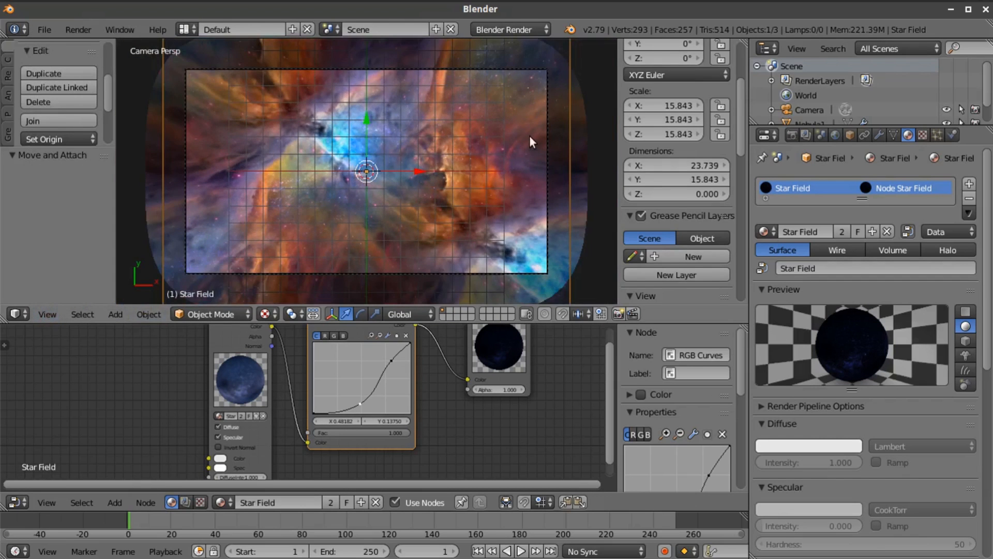
scroll(706, 241, down, 8)
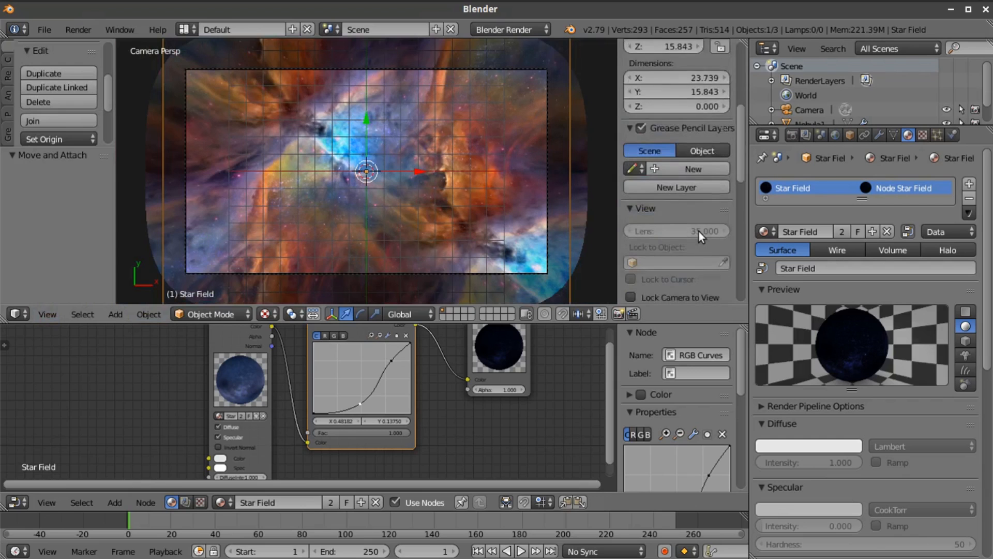
scroll(698, 232, down, 10)
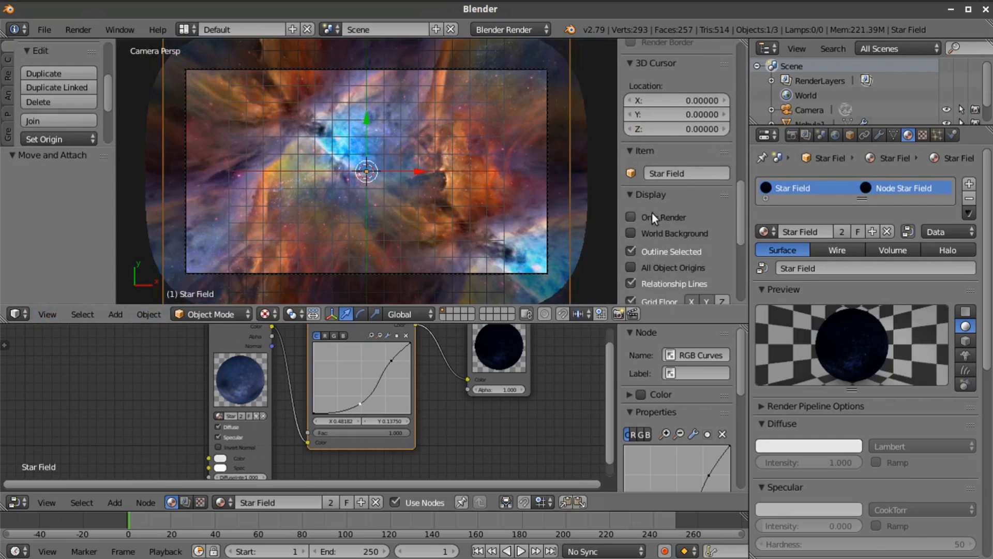
click(631, 216)
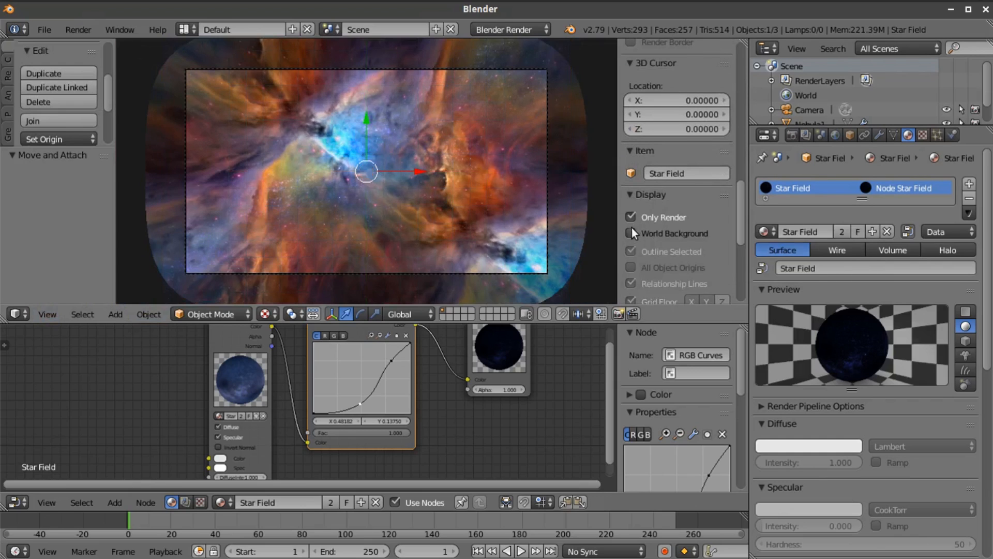
click(631, 233)
Select the Nebula1 backdrop and enable Transparency in its object display settings
click(783, 110)
scroll(709, 143, down, 3)
right_click(452, 154)
right_click(452, 153)
right_click(453, 153)
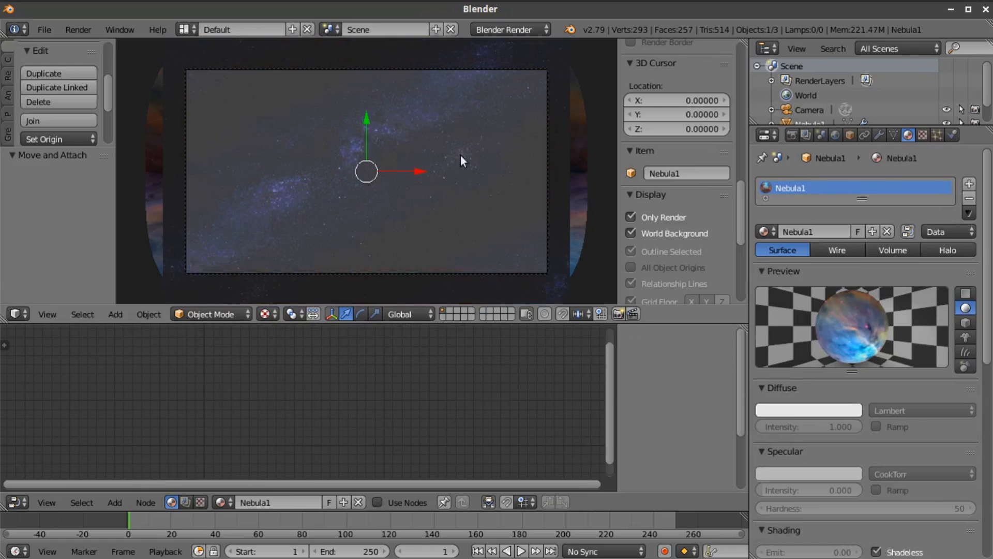
click(849, 135)
scroll(869, 445, down, 4)
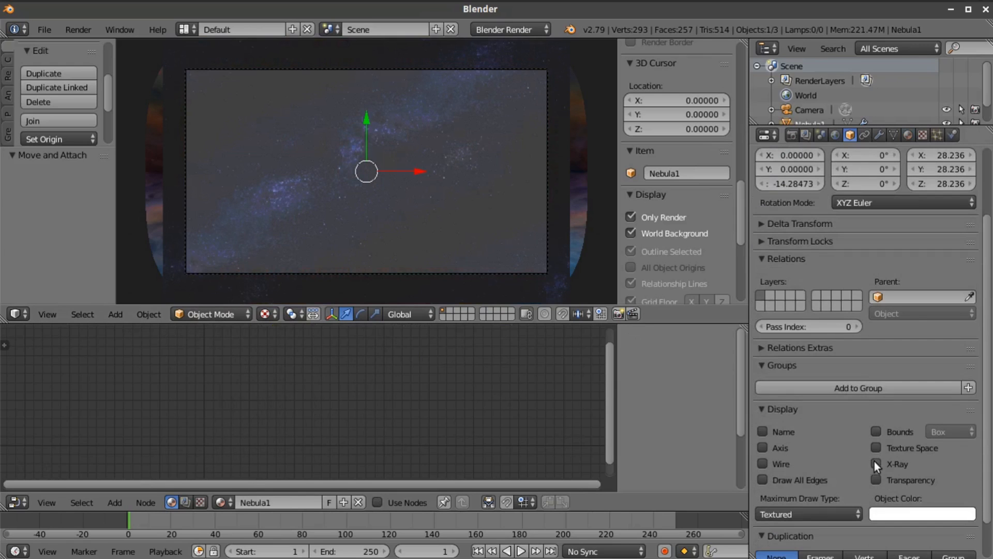
click(876, 479)
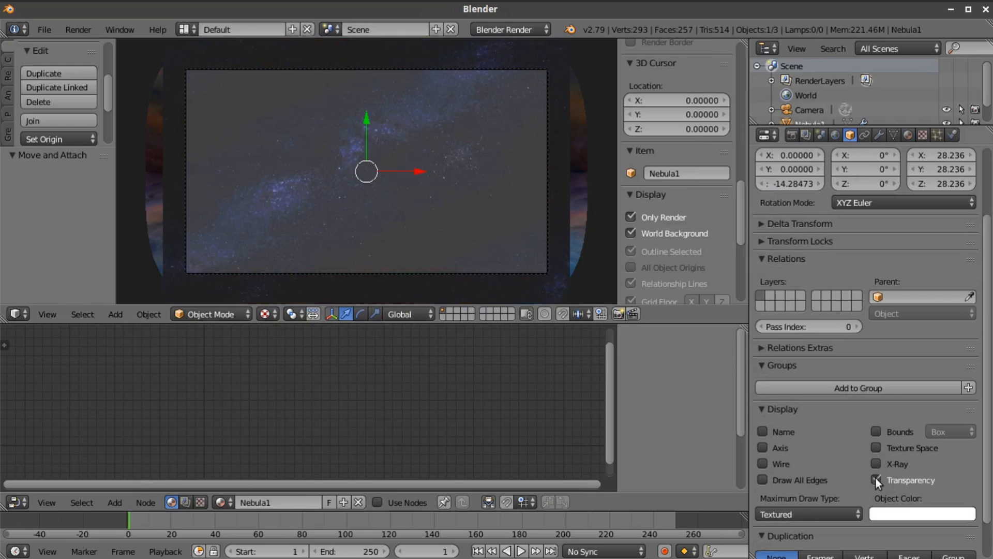
click(807, 109)
right_click(503, 205)
scroll(501, 216, down, 2)
middle_drag(501, 215, 500, 102)
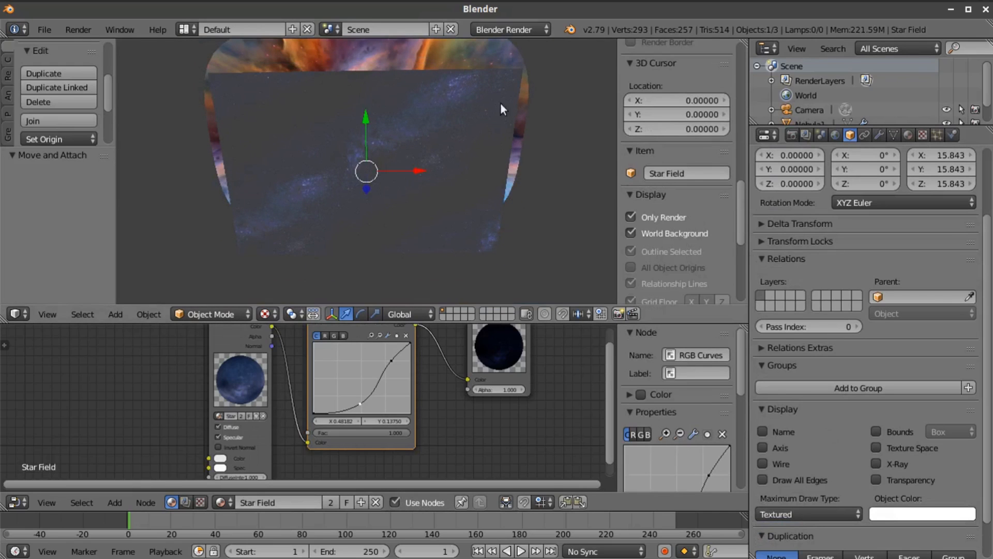
right_click(454, 50)
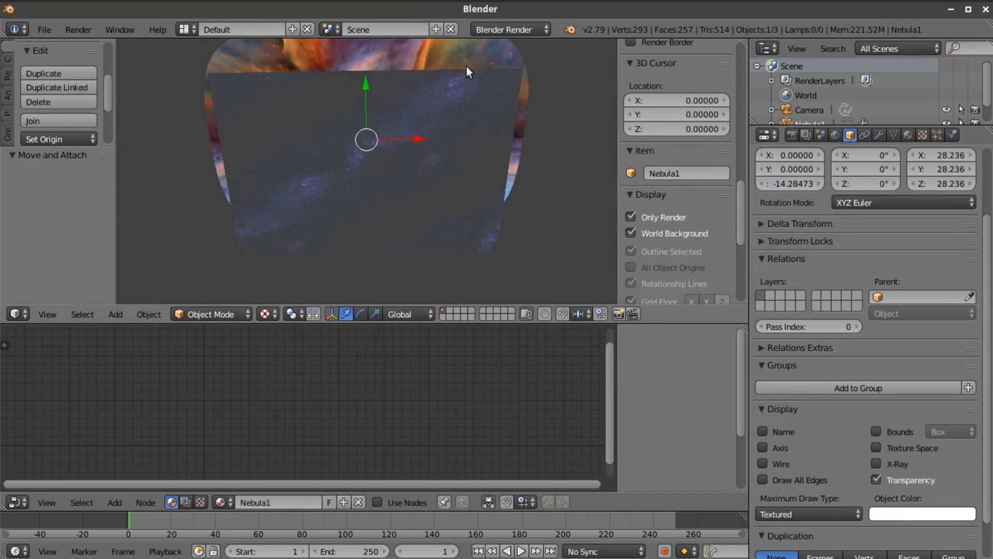
right_click(471, 129)
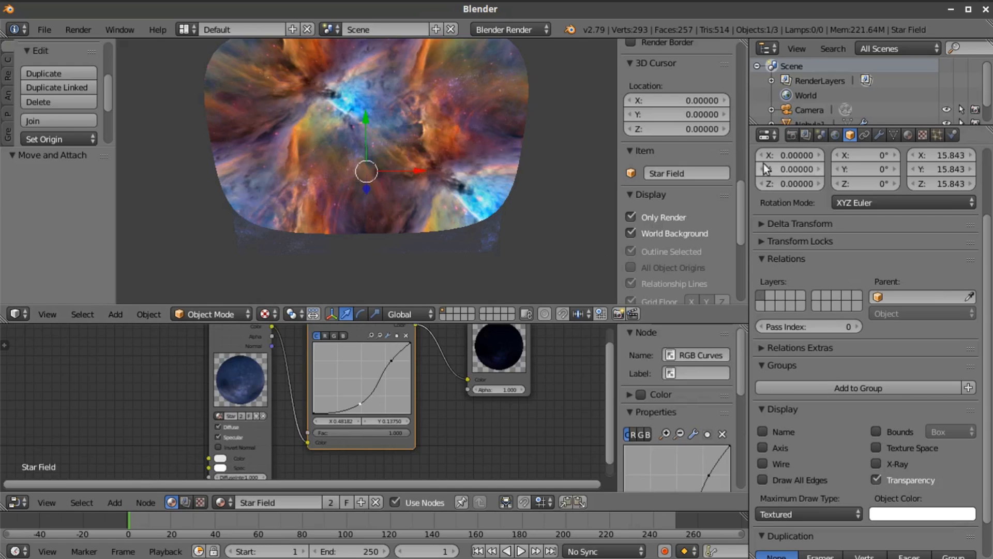
Select the camera and, looking through it, move it down along the Z axis by about 2.05 units, to about Z 20.95
click(791, 108)
click(40, 313)
click(61, 262)
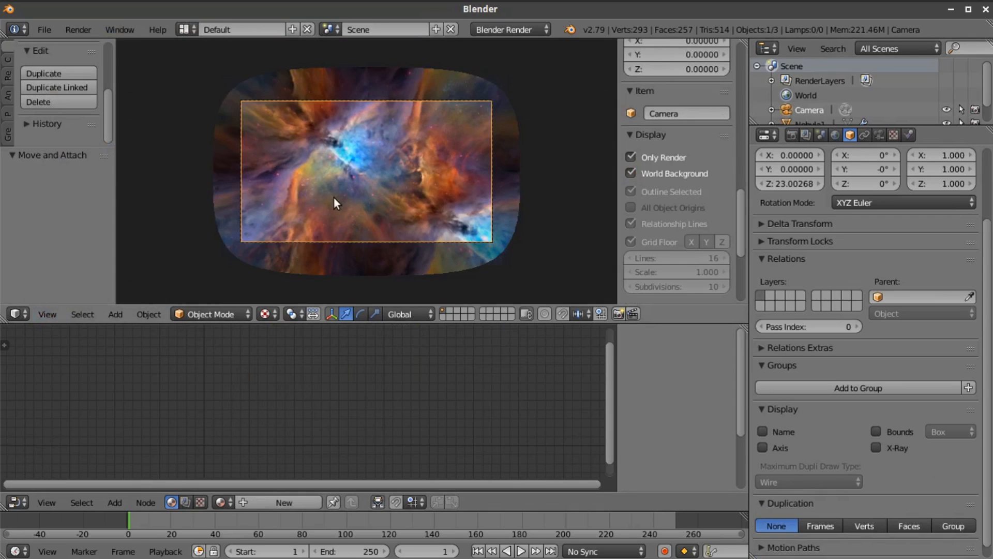
key(Home)
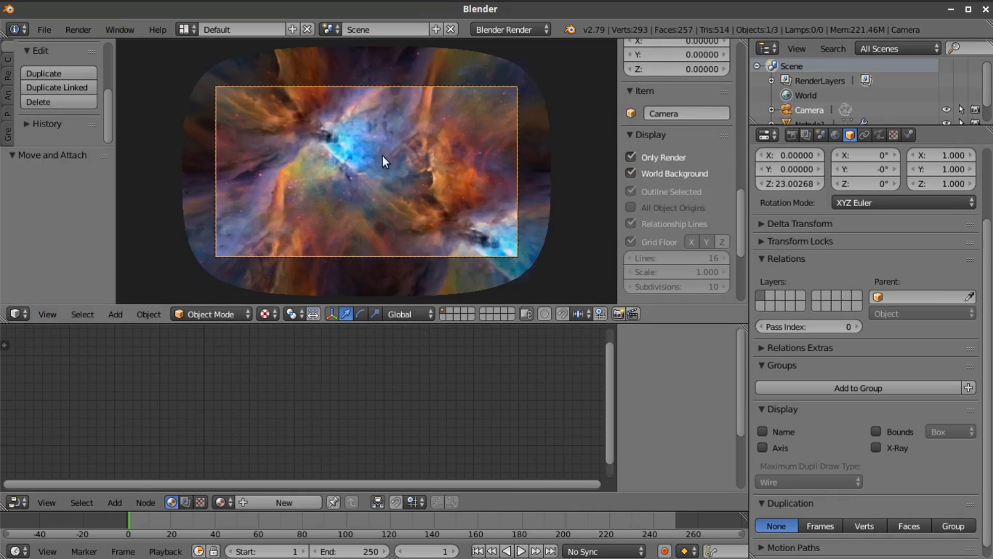
scroll(380, 156, down, 1)
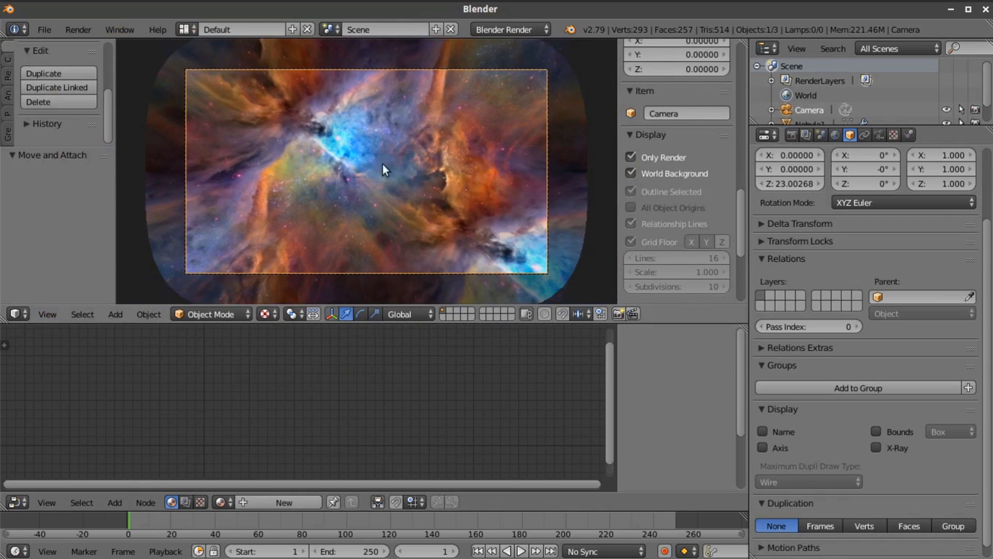
scroll(376, 168, down, 1)
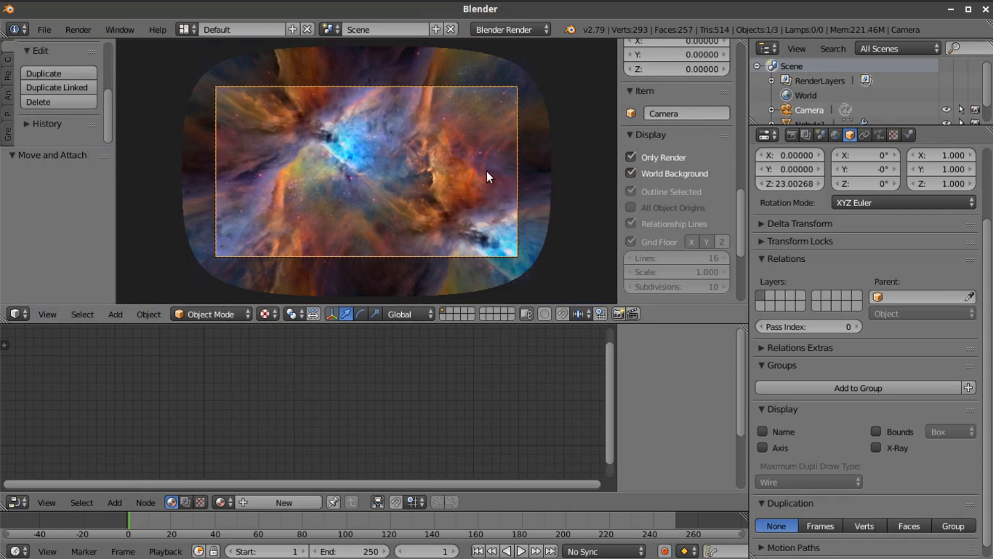
key(g)
key(z)
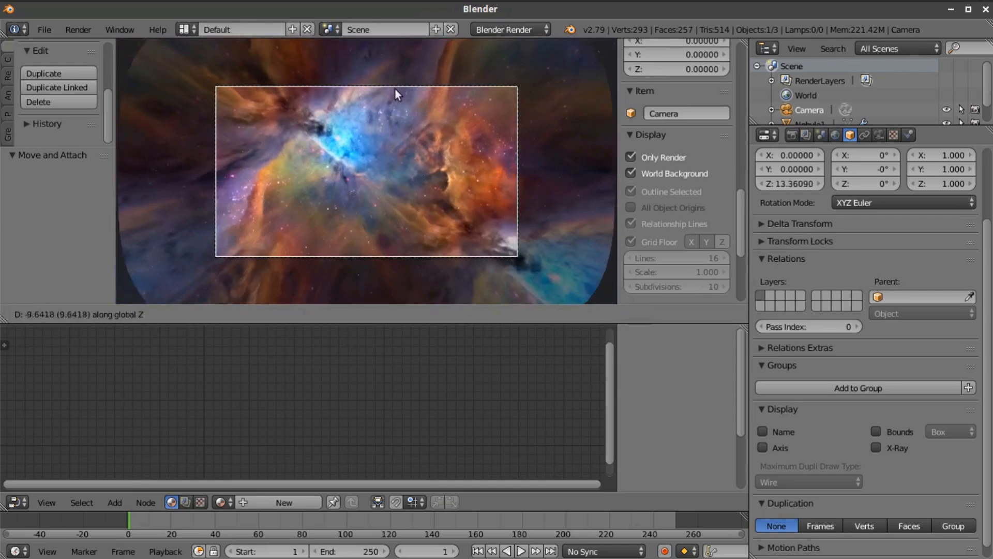
click(424, 132)
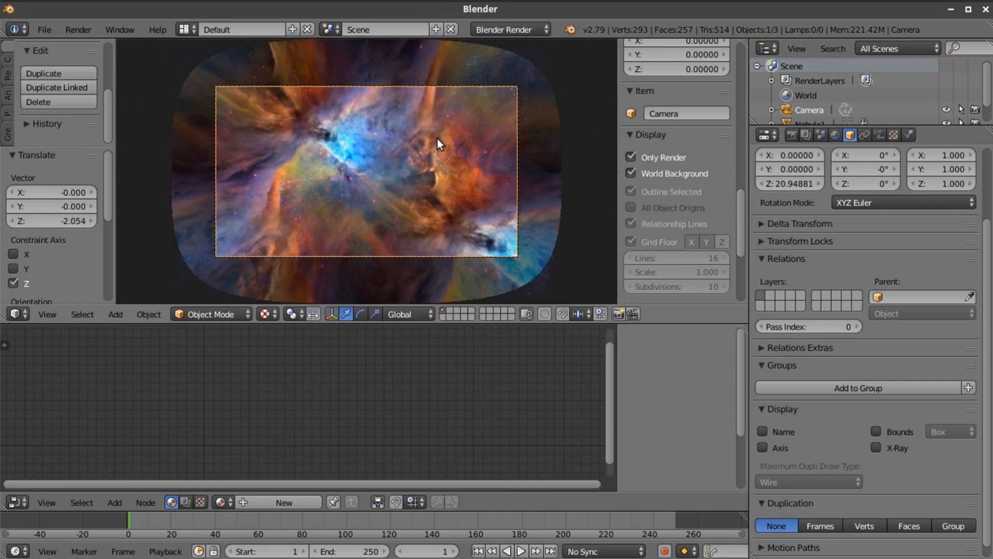
Lower the Star Field plane to about Z -4.78 and scale it up by about 1.09 to overfill the camera frame
middle_drag(440, 136, 384, 181)
right_click(366, 190)
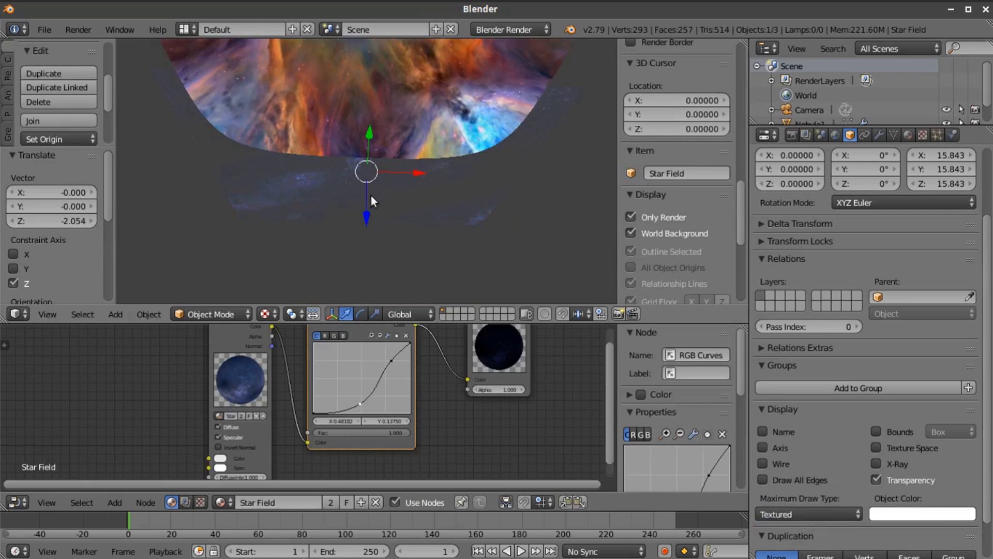
drag(365, 207, 363, 167)
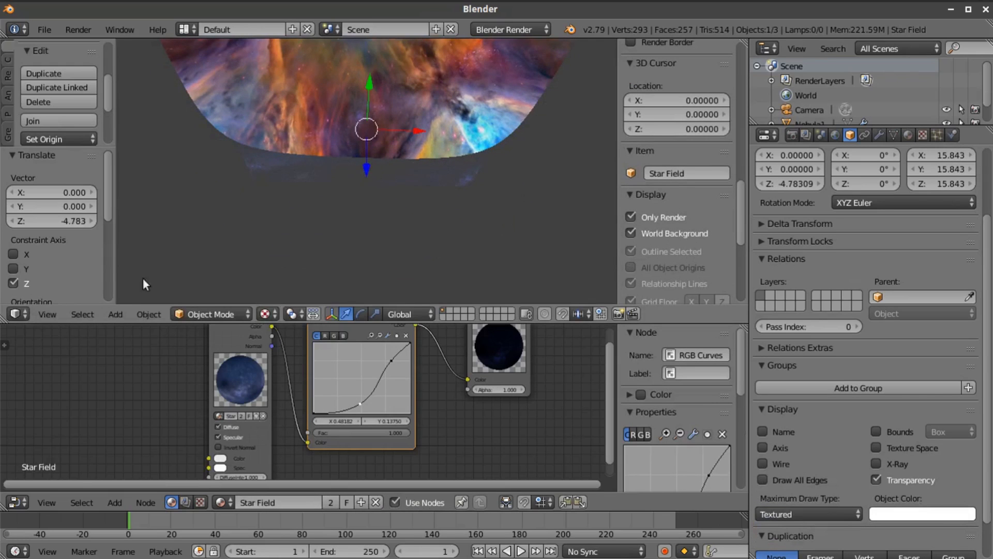
click(47, 314)
click(64, 258)
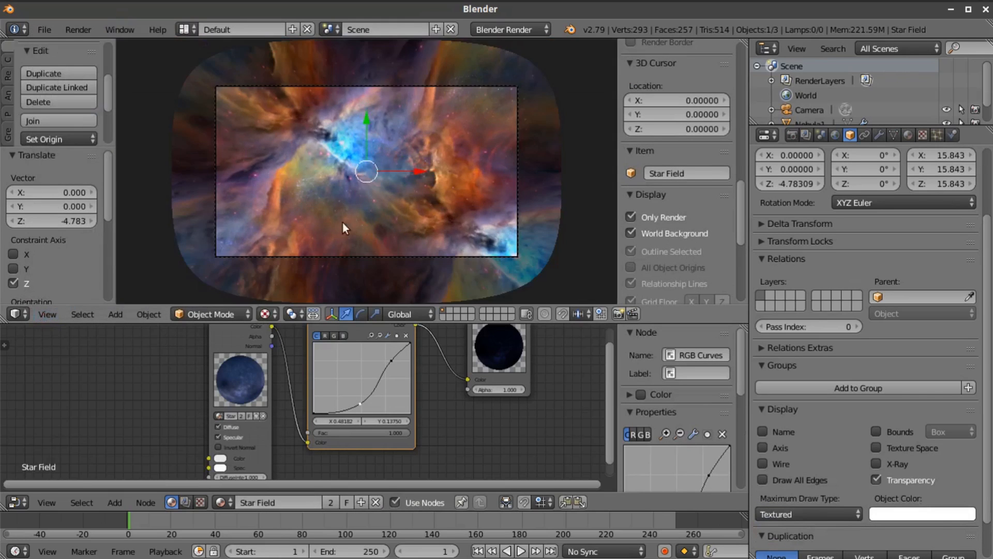
key(s)
click(467, 216)
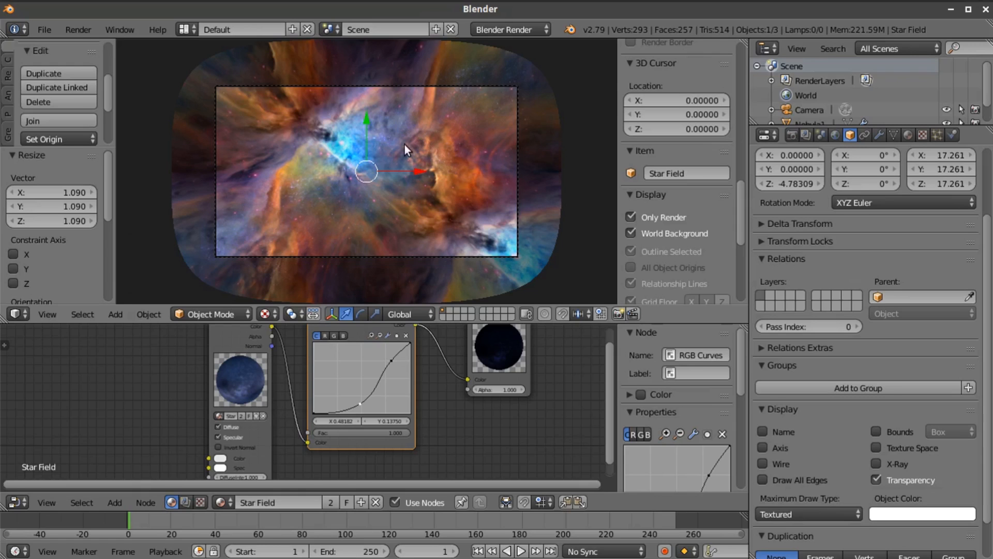
Import Nebula5.jpg from the Space Images folder as an image plane
click(45, 32)
mouse_move(96, 311)
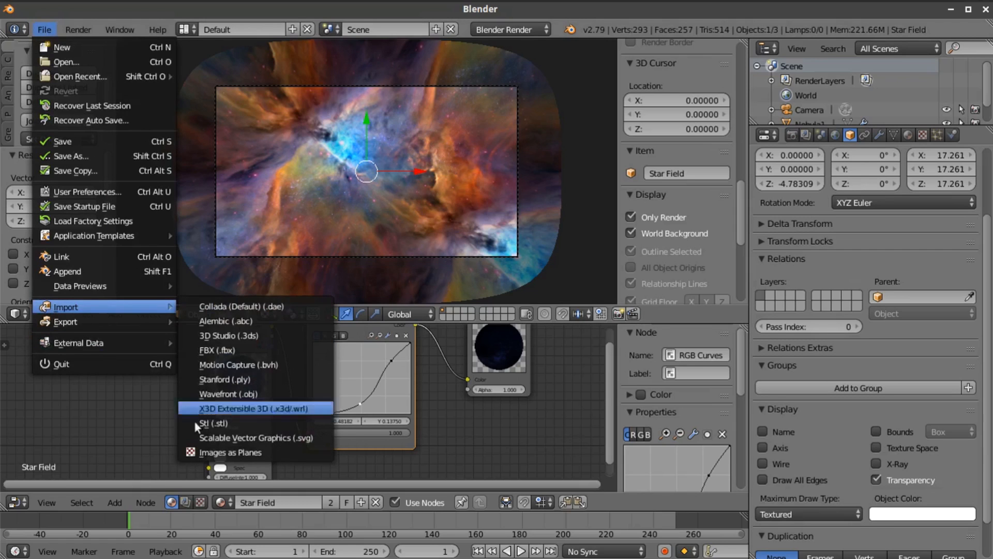
click(222, 452)
scroll(608, 359, down, 2)
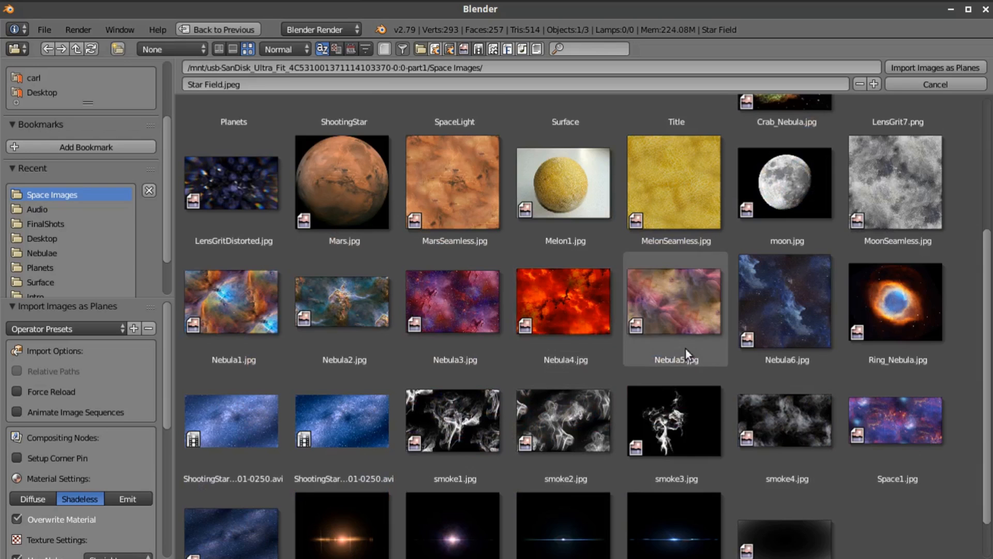
scroll(685, 352, down, 2)
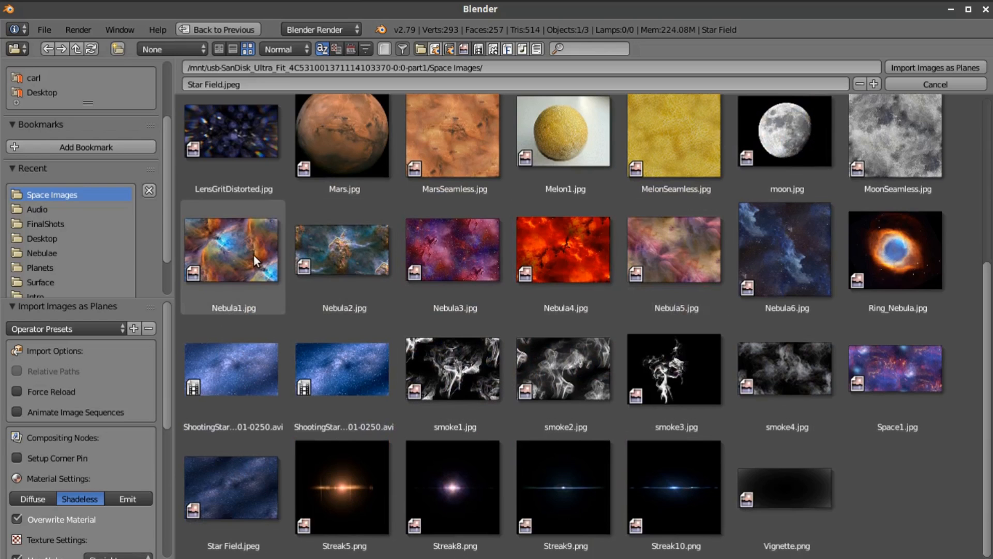
click(679, 250)
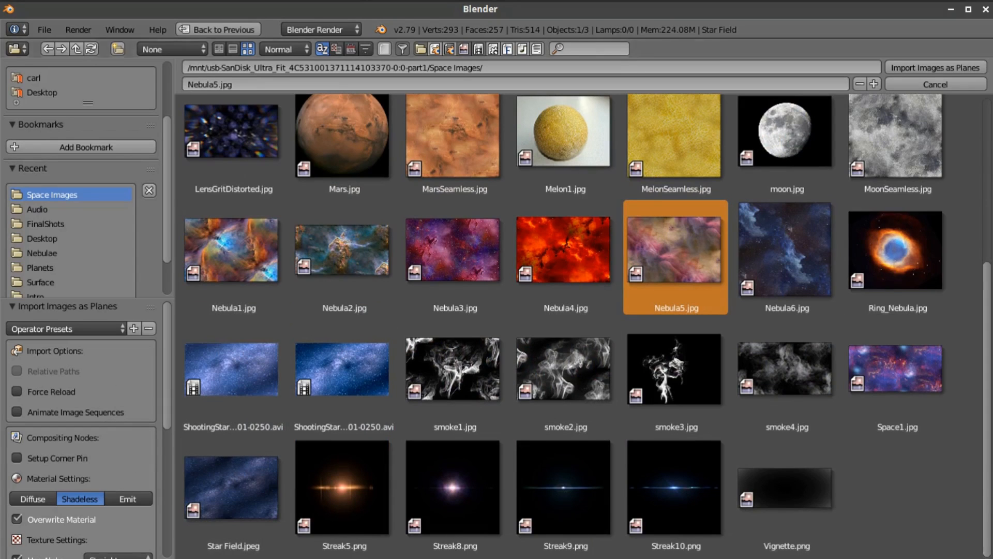
key(Return)
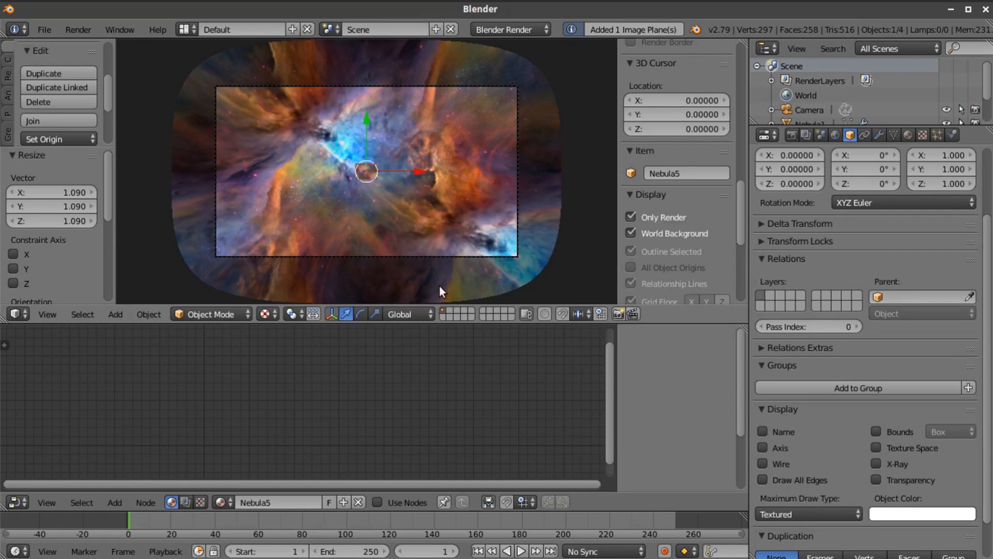
Scale the Nebula5 plane to about 16.3, raise it to about Z 0.63, and return to the camera view
key(s)
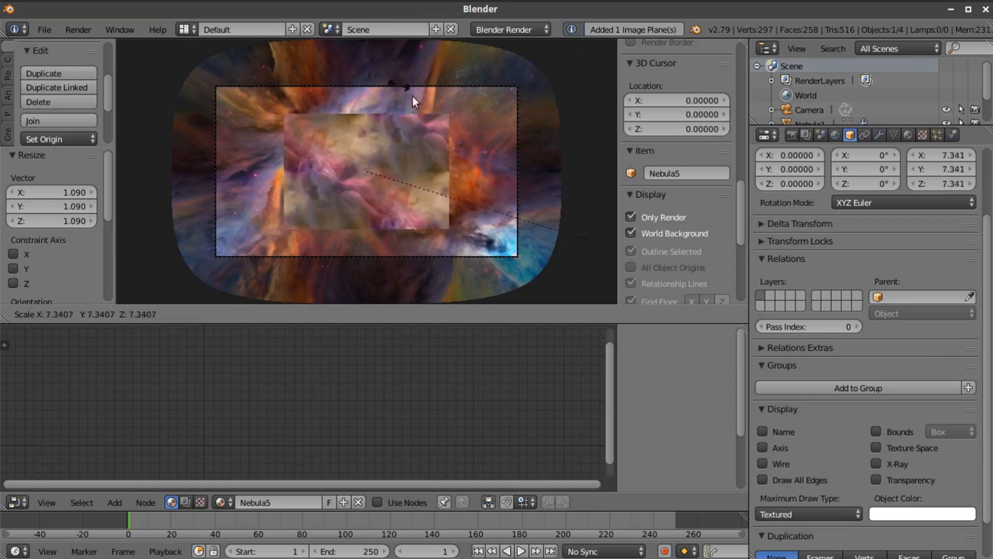
click(472, 199)
middle_drag(470, 194, 343, 138)
drag(363, 124, 365, 121)
key(KP_1)
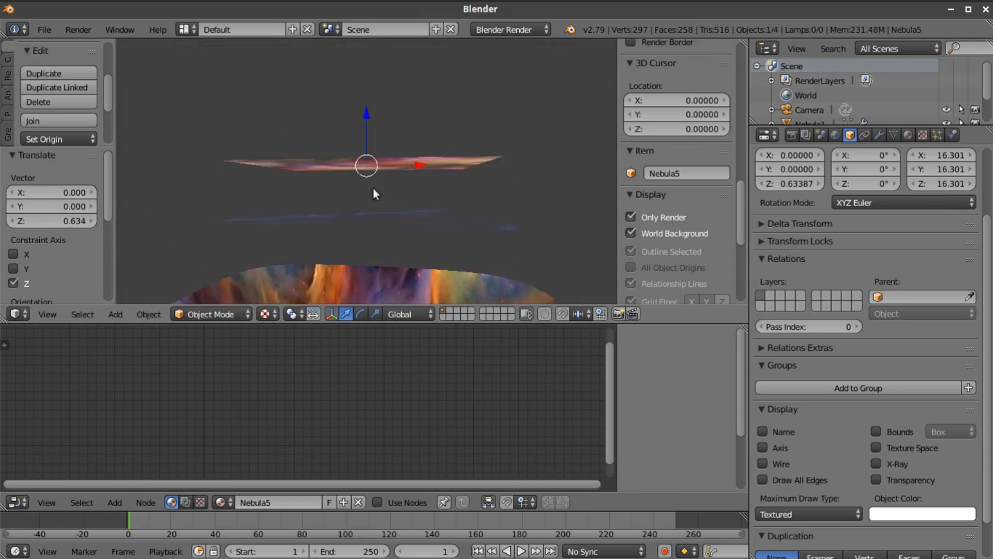
middle_drag(363, 223, 310, 301)
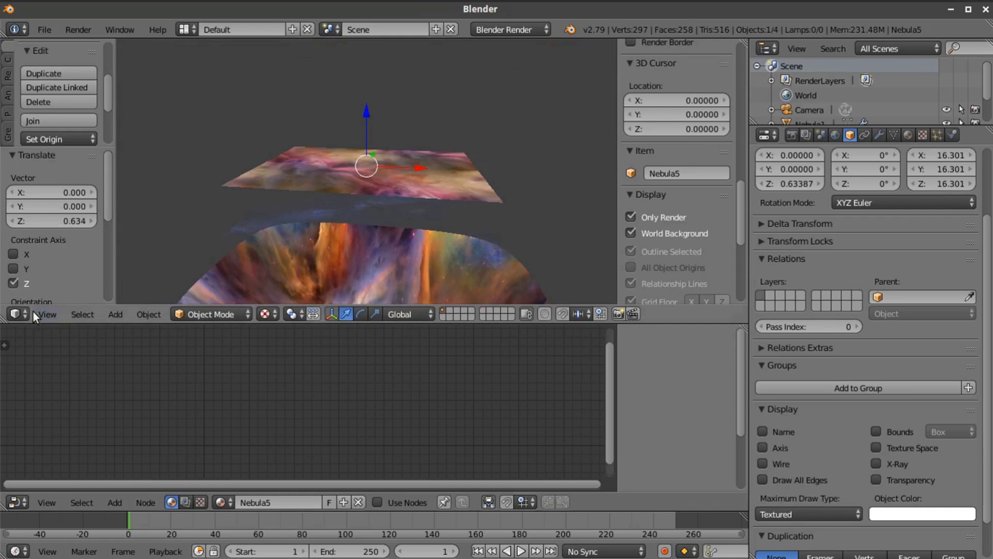
click(47, 314)
click(61, 261)
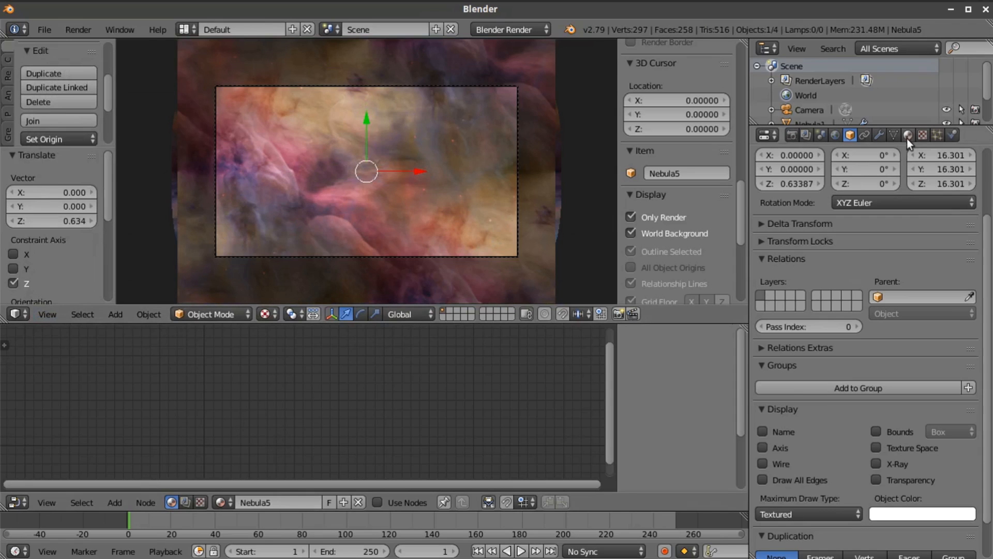
Enable nodes for the Nebula5 material and assign Nebula5 to its Material node
scroll(931, 292, up, 3)
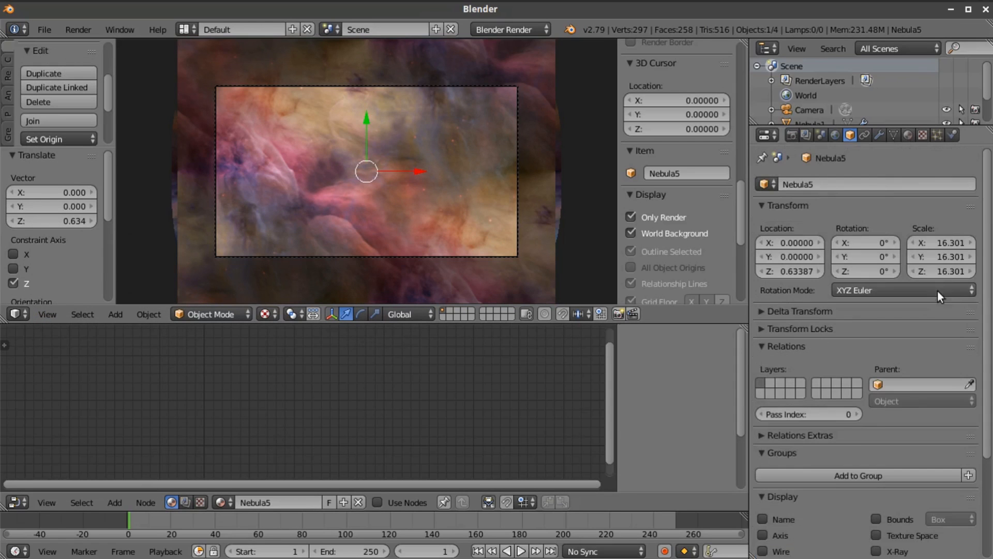
click(909, 135)
click(908, 231)
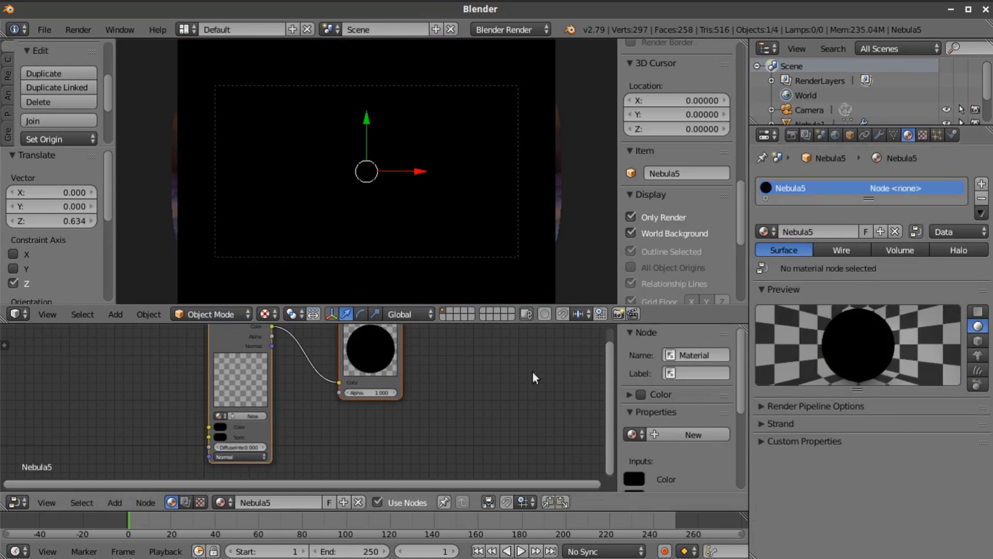
scroll(274, 411, up, 2)
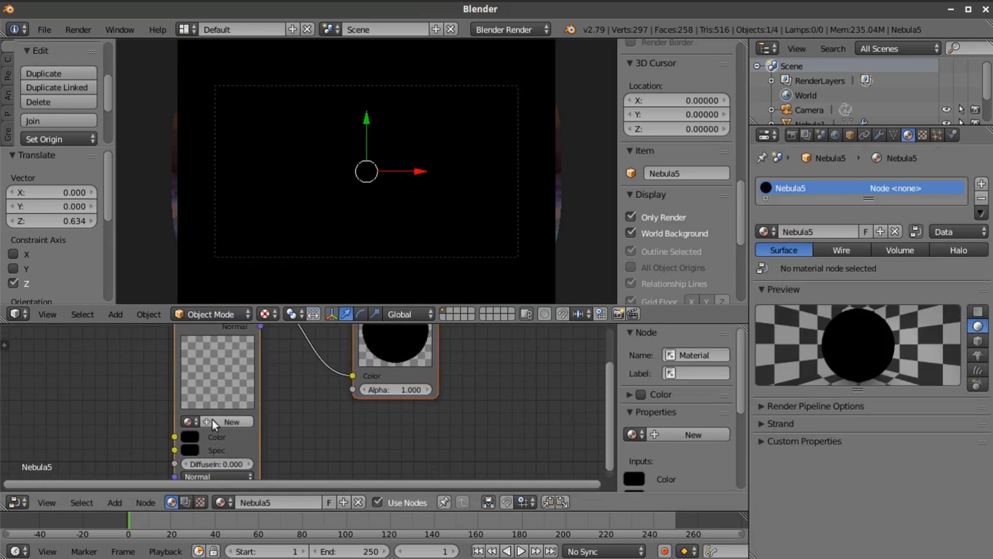
click(189, 421)
click(228, 324)
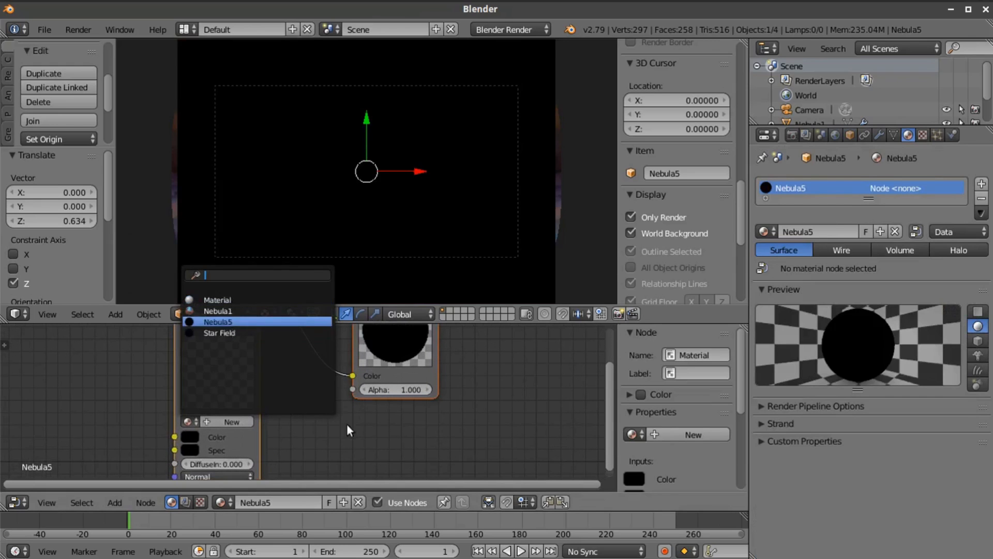
Move the Output node farther away from the Material node to make room between them
scroll(340, 175, down, 1)
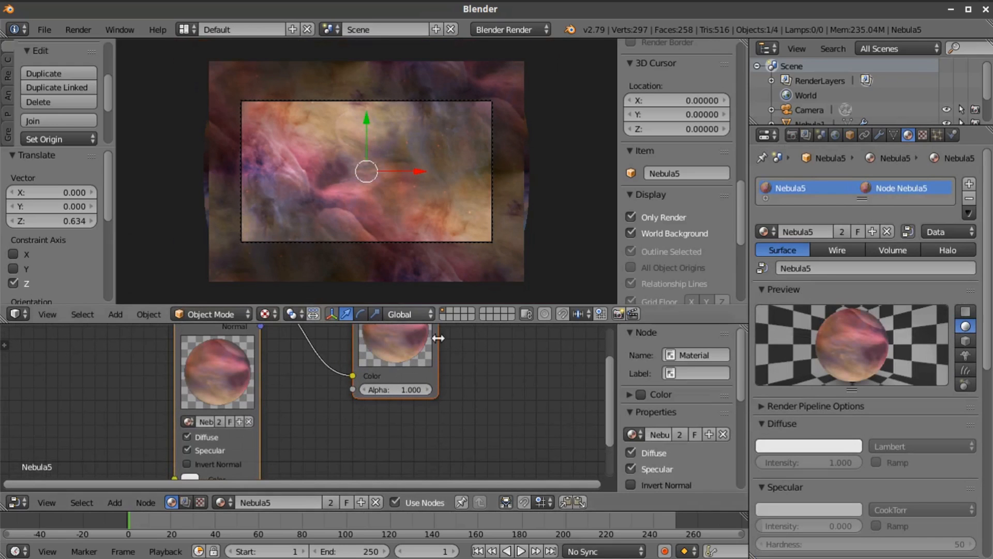
middle_drag(448, 371, 483, 448)
drag(431, 361, 517, 353)
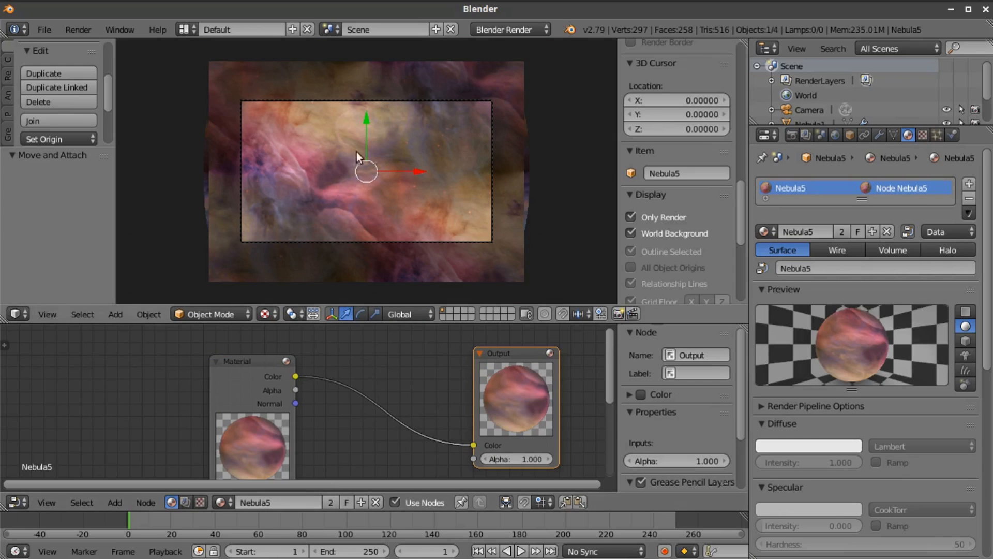
scroll(415, 366, up, 1)
middle_drag(415, 361, 376, 483)
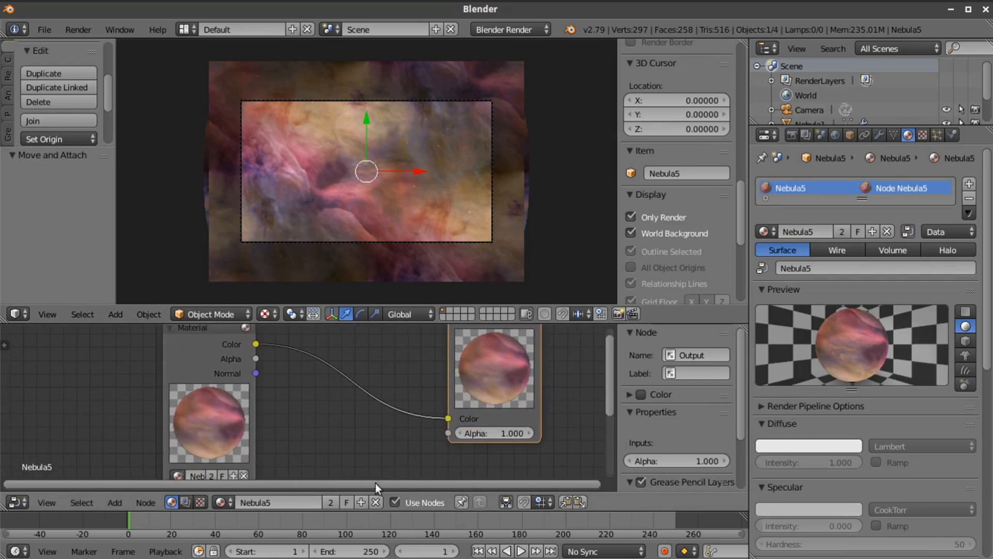
Insert a Hue/Saturation node between the Material and Output nodes and set its saturation to 0
click(115, 502)
mouse_move(132, 471)
mouse_move(181, 439)
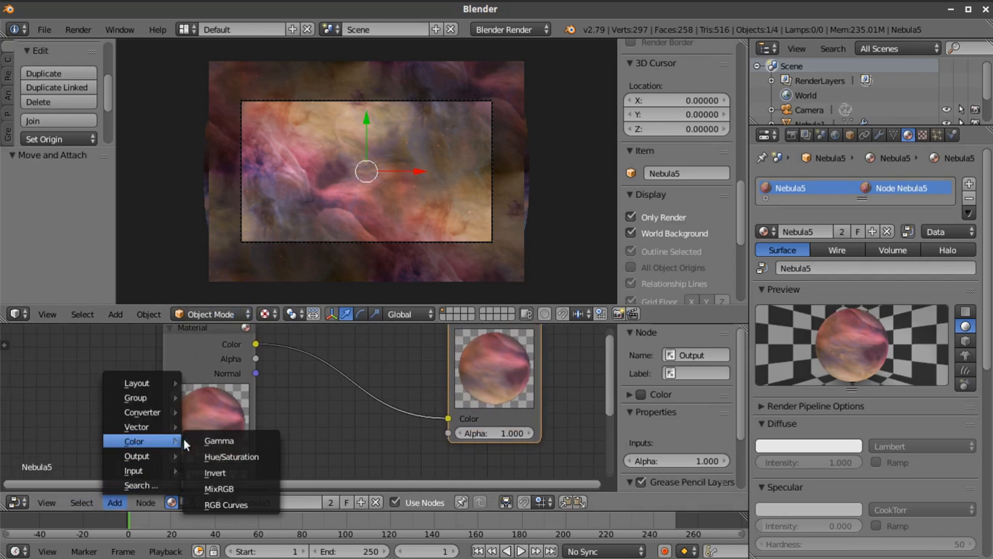
click(208, 452)
click(308, 339)
drag(384, 398, 336, 398)
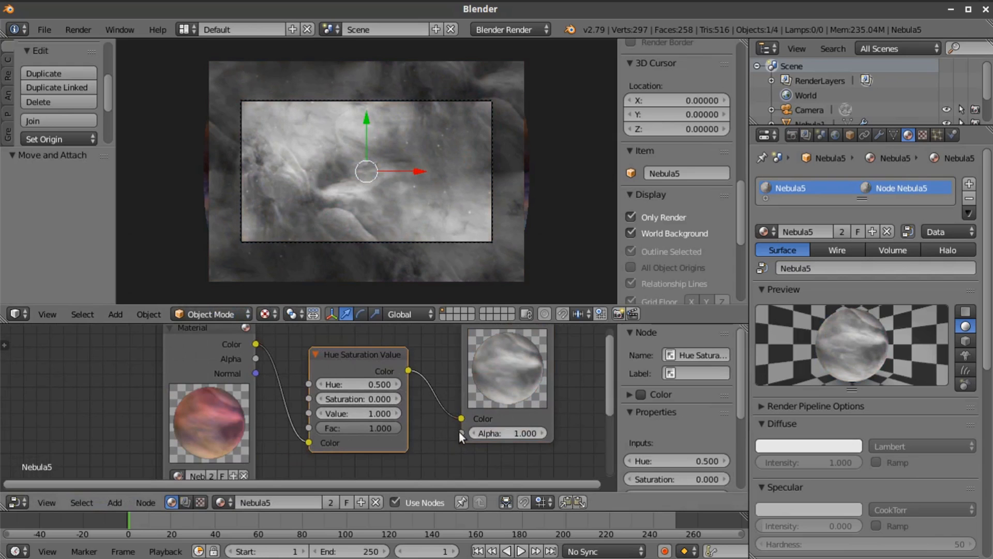
Move the Output node farther away and insert an RGB Curves node between Hue Saturation Value and Output
scroll(436, 429, down, 1)
drag(467, 333, 537, 342)
click(119, 501)
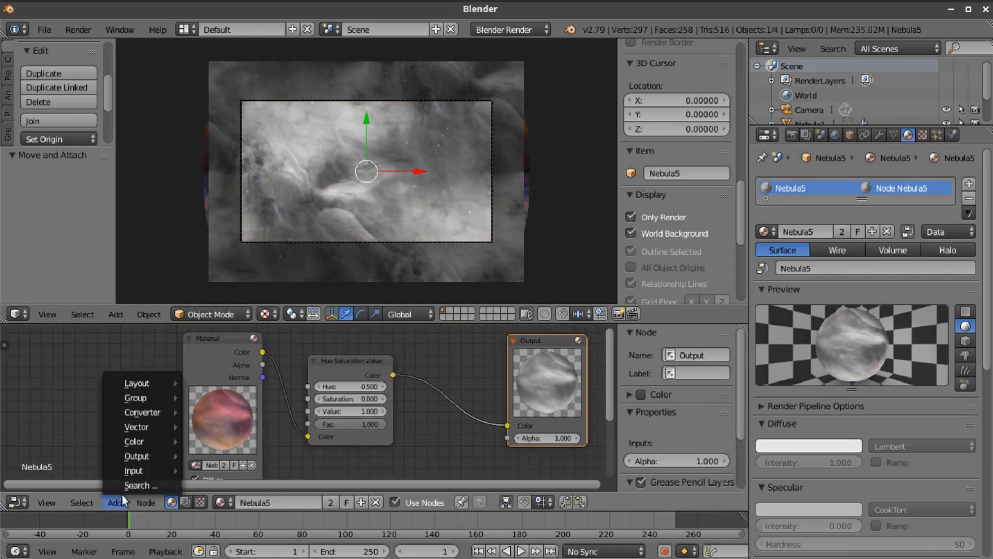
mouse_move(145, 442)
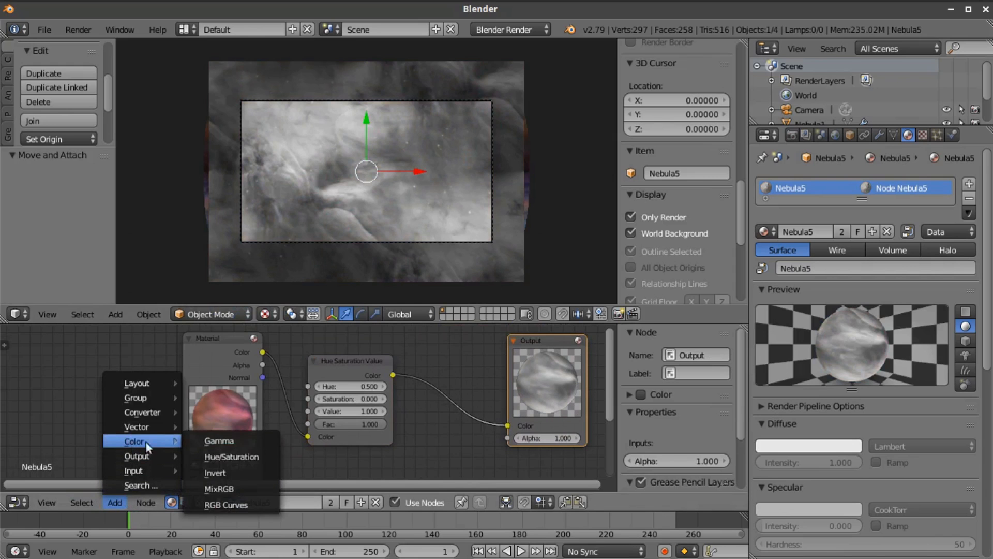
click(246, 499)
click(445, 356)
scroll(507, 353, down, 1)
middle_drag(485, 351, 391, 305)
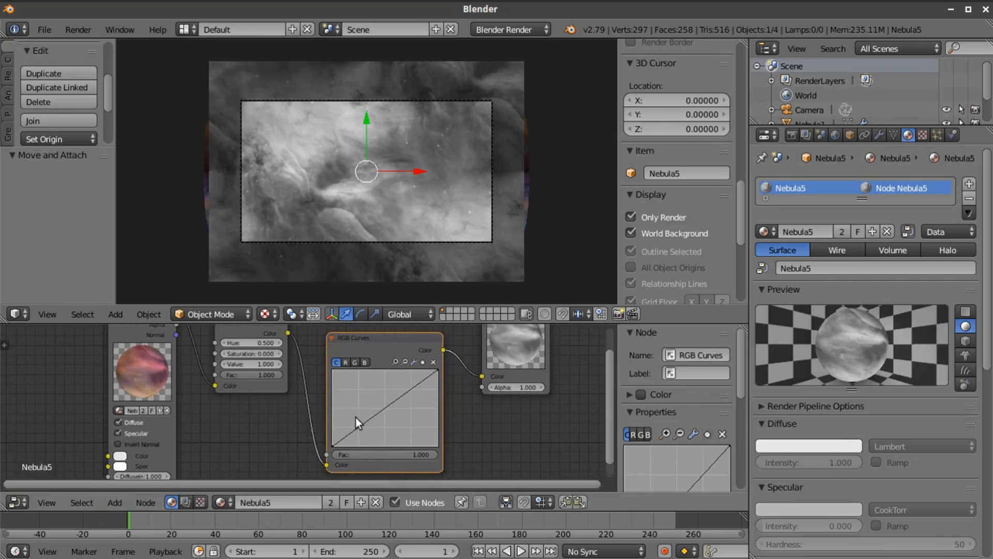
Shape the RGB curve into a high-contrast S, with the lower control point at about X 0.43, Y 0.11
drag(337, 443, 393, 433)
drag(422, 400, 412, 384)
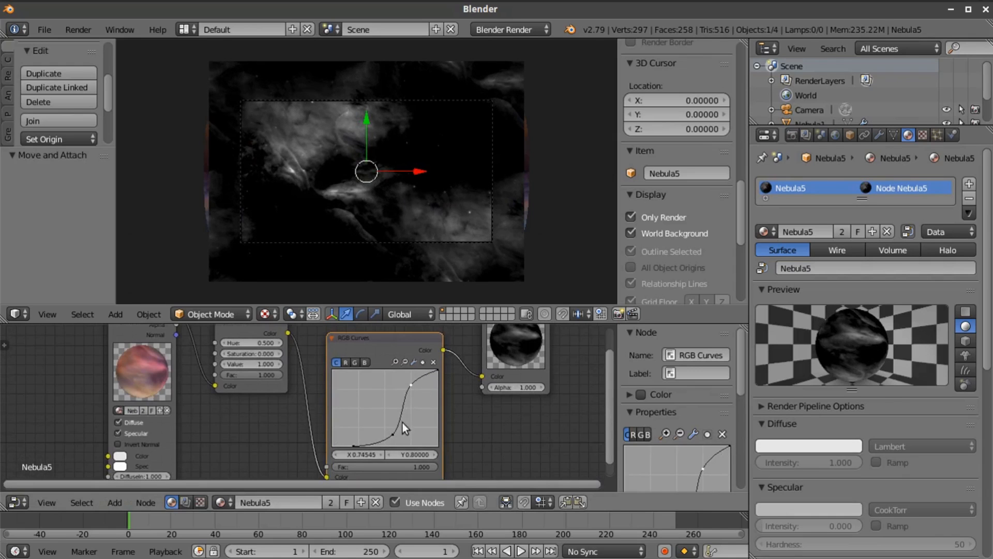
drag(393, 433, 378, 437)
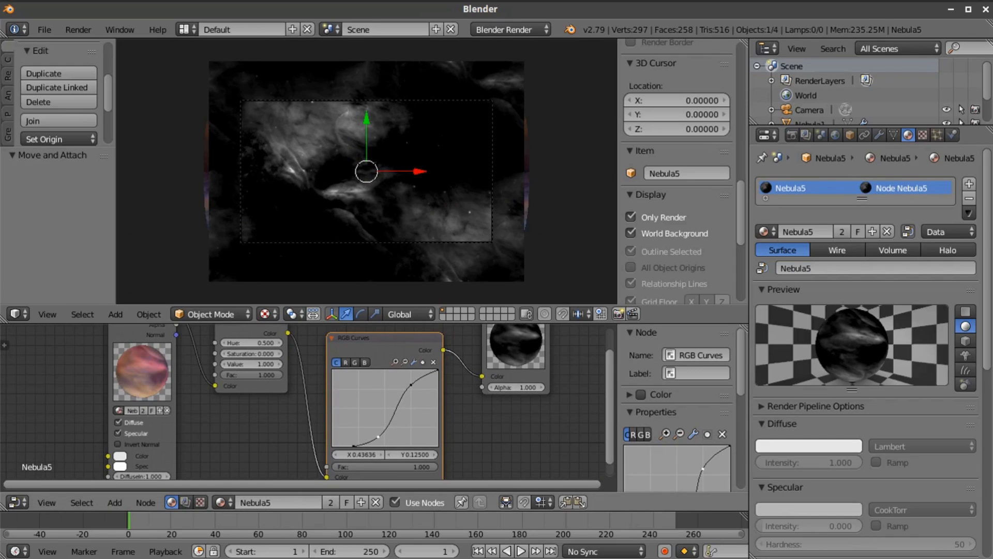
drag(410, 385, 402, 386)
click(379, 437)
drag(381, 437, 378, 439)
drag(404, 385, 403, 385)
click(378, 437)
drag(378, 438, 377, 437)
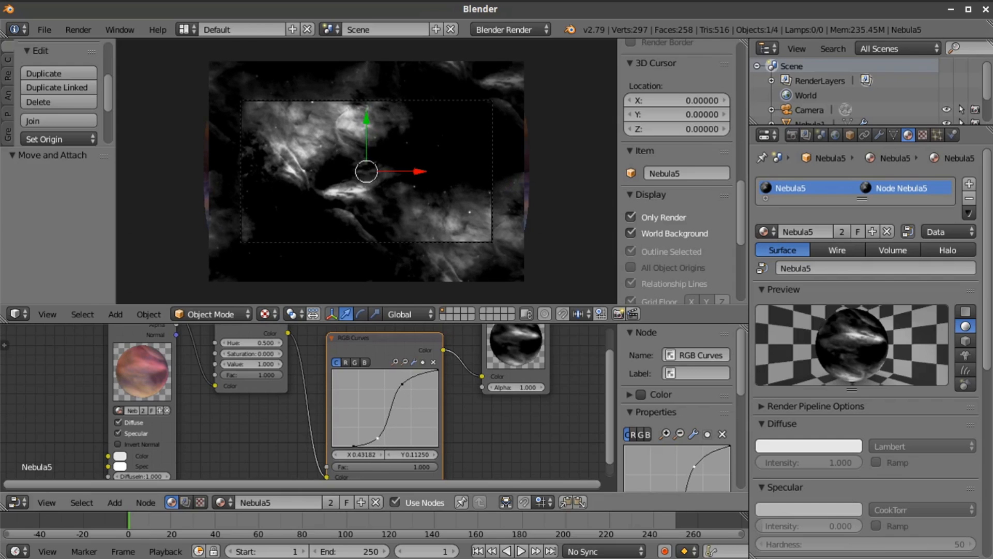
Connect the RGB Curves color to the Output node's Alpha and the Material color directly to the Output's Color
scroll(390, 218, up, 4)
scroll(390, 218, down, 3)
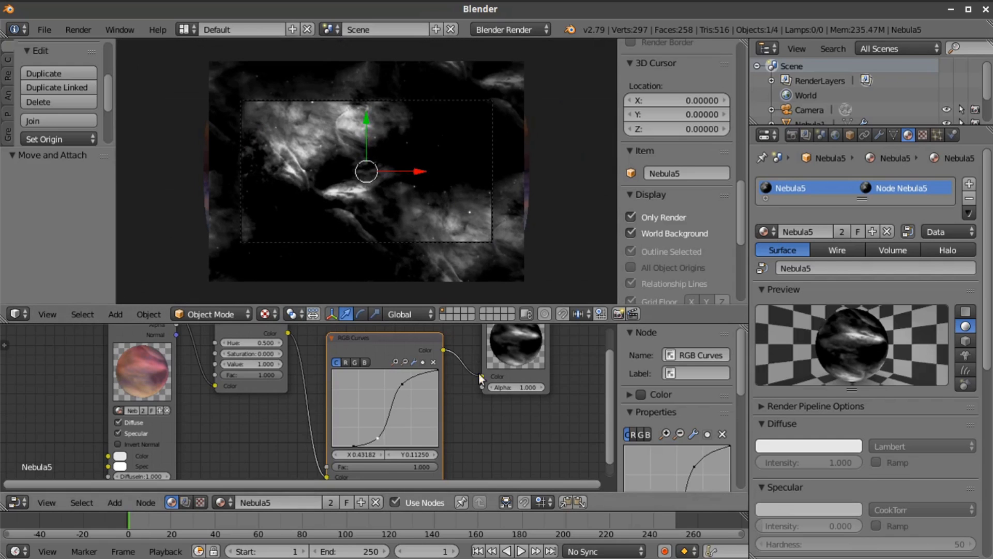
drag(481, 380, 507, 460)
drag(215, 360, 215, 375)
drag(391, 383, 467, 380)
drag(143, 352, 474, 374)
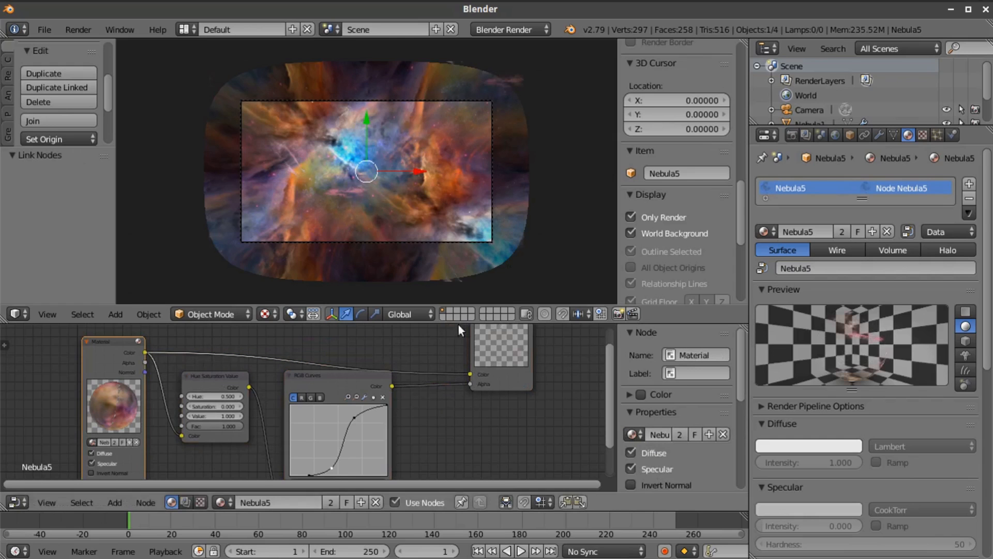
Move both inner RGB curve points toward the darker tones to make more of the Nebula5 clouds opaque
scroll(416, 247, up, 3)
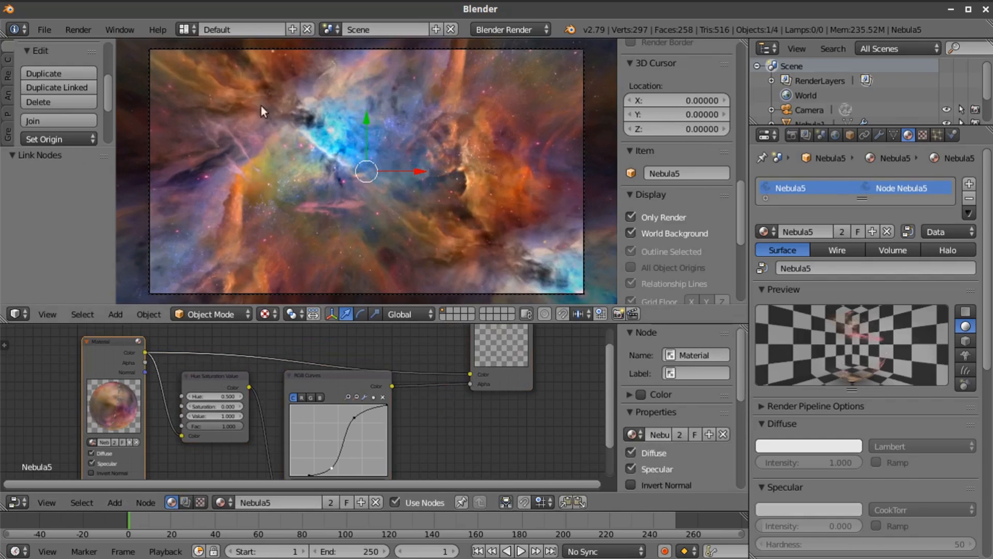
scroll(411, 387, down, 2)
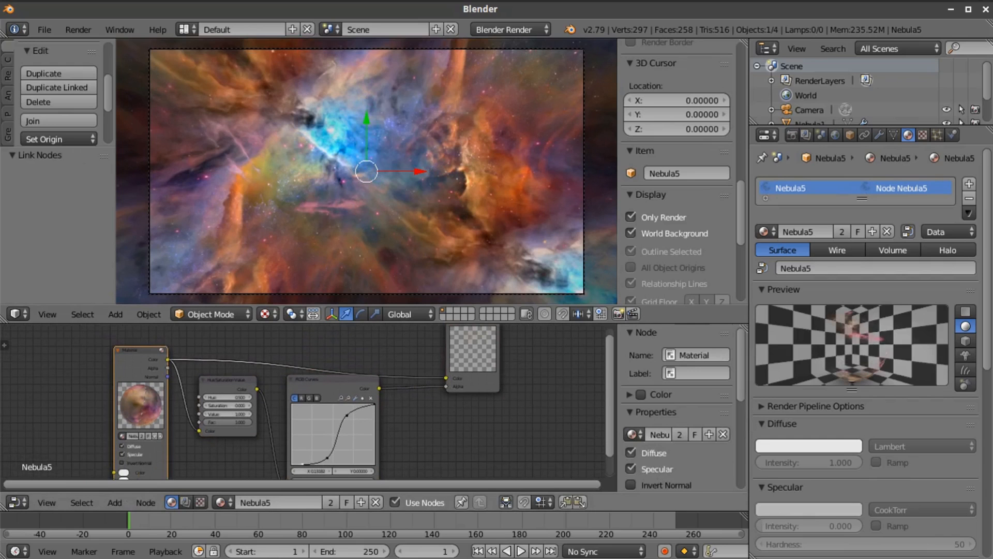
drag(326, 459, 317, 458)
drag(346, 416, 333, 410)
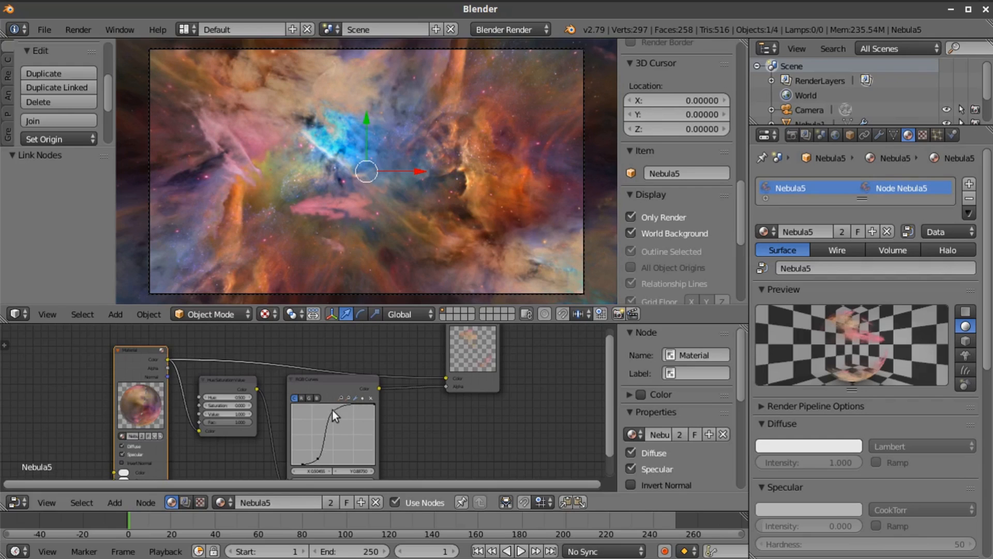
Raise the Nebula5 plane by about 0.77 along Z and return to the camera view
middle_drag(444, 185, 429, 132)
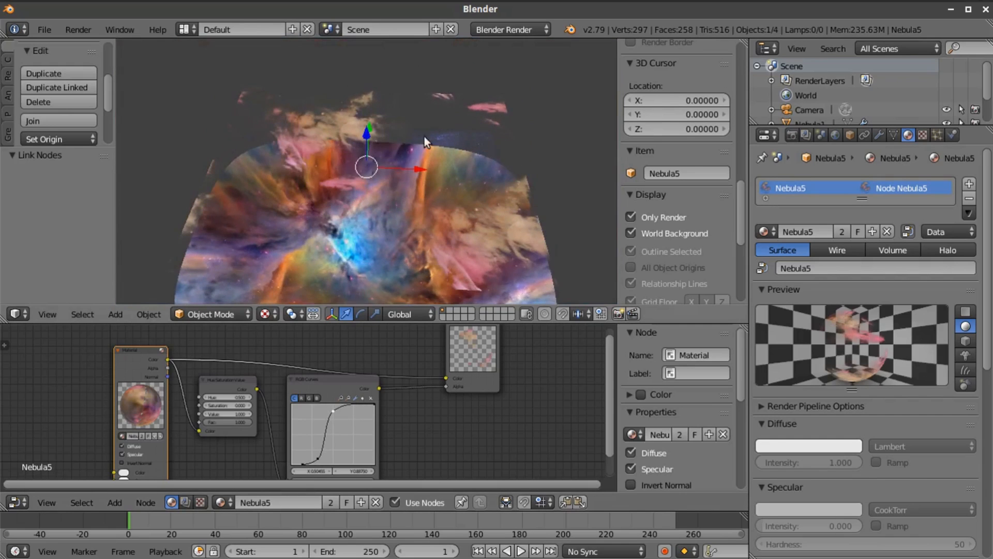
drag(364, 134, 365, 135)
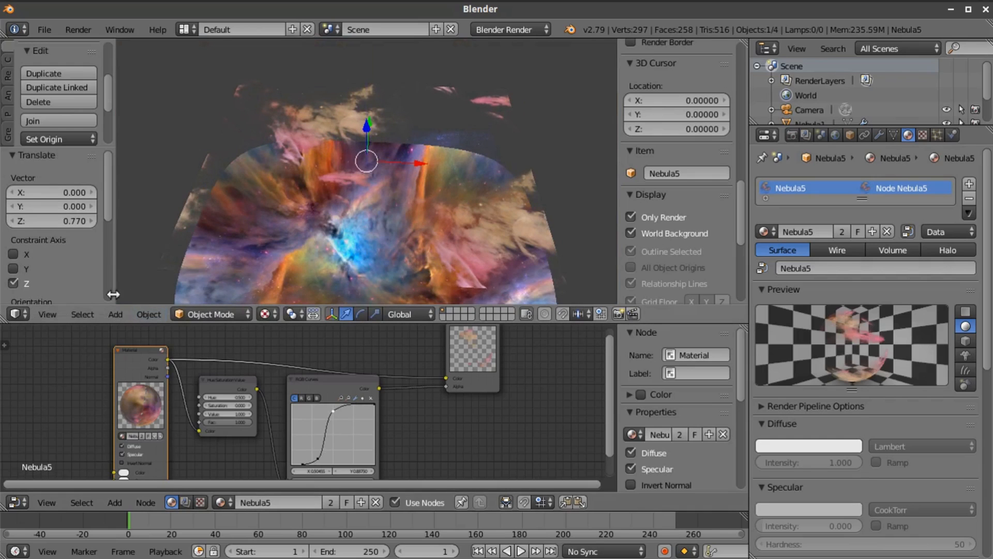
click(43, 314)
click(70, 261)
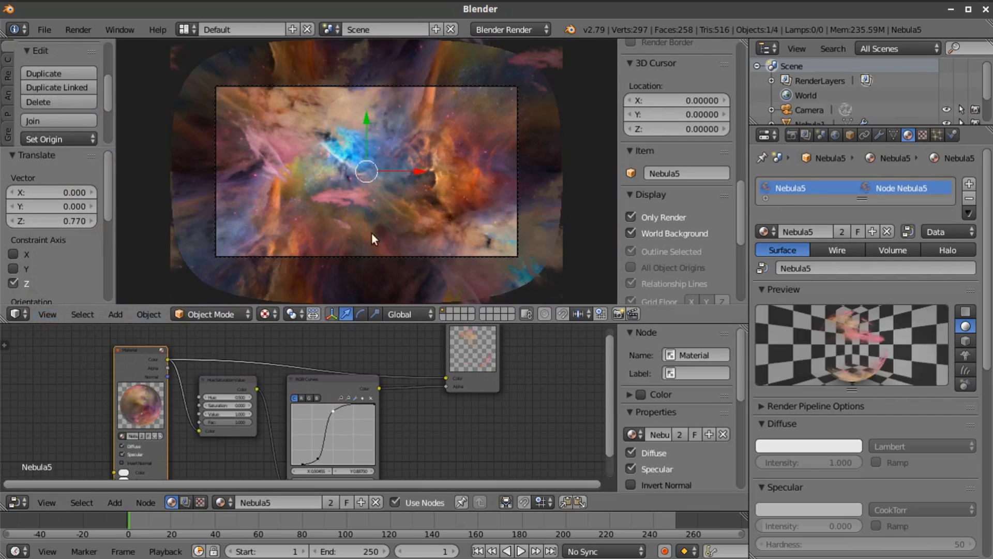
Move the Nebula5 plane about -1.816 along X and rotate it around the global Z axis
drag(420, 174, 387, 175)
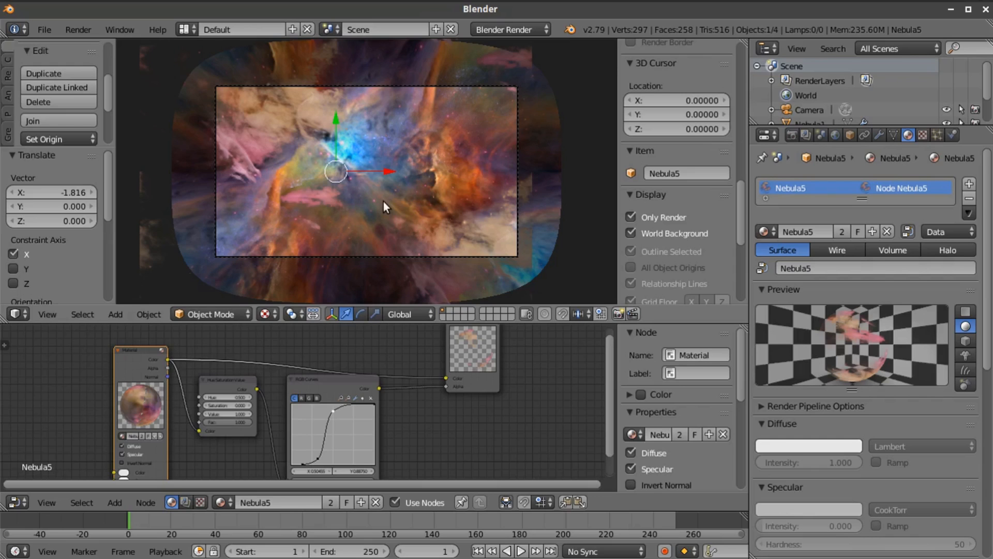
key(r)
key(z)
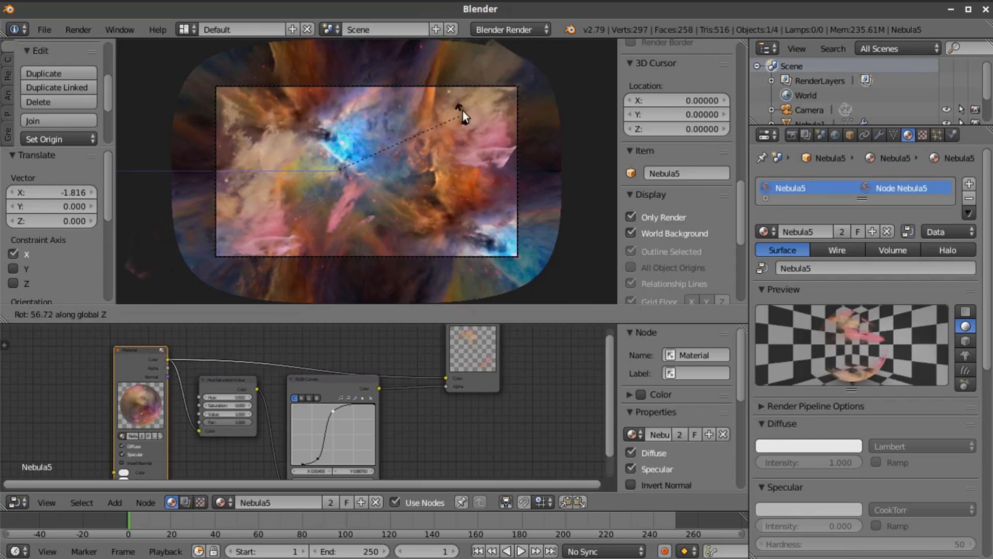
click(471, 89)
Shift the Nebula5 plane back along X, scale it by about 1.117, and fine-tune its rotation around Z
drag(390, 173, 423, 172)
key(s)
click(418, 172)
key(r)
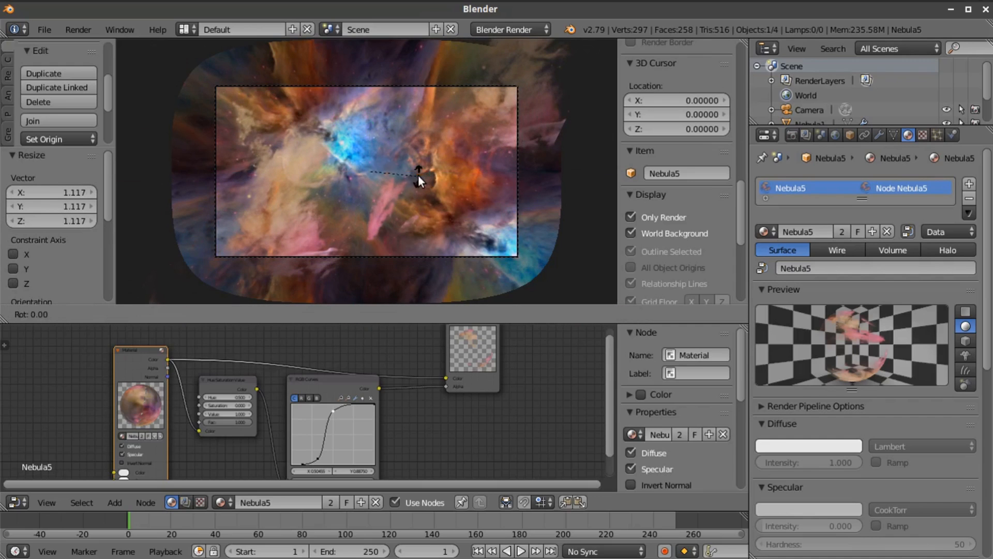
key(z)
click(422, 173)
Move the Nebula5 plane by about -0.865 along X and -1.599 along Y
key(g)
key(x)
click(405, 174)
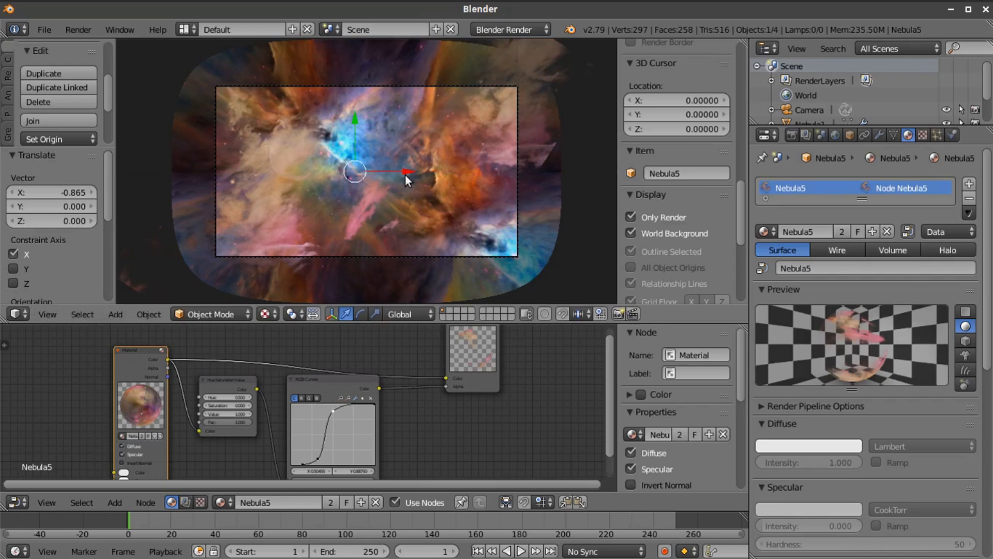
key(g)
key(y)
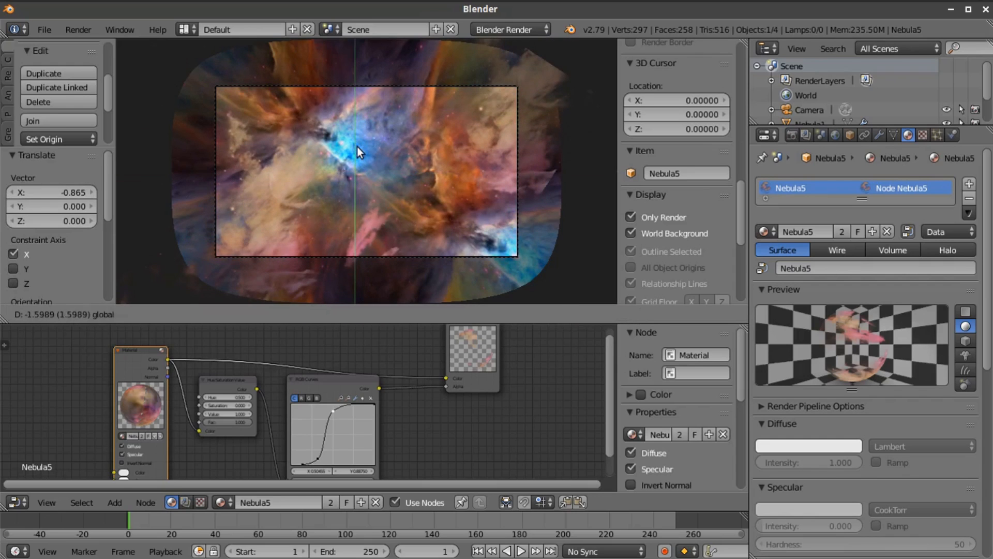
click(365, 150)
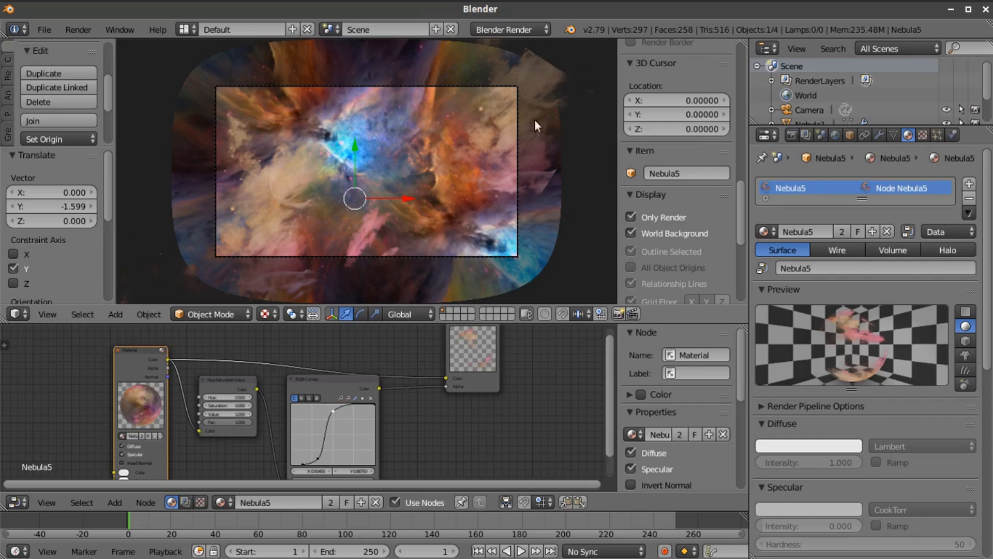
Add a Plain Axes Empty at the world origin and enlarge the Outliner to show every scene object
click(790, 106)
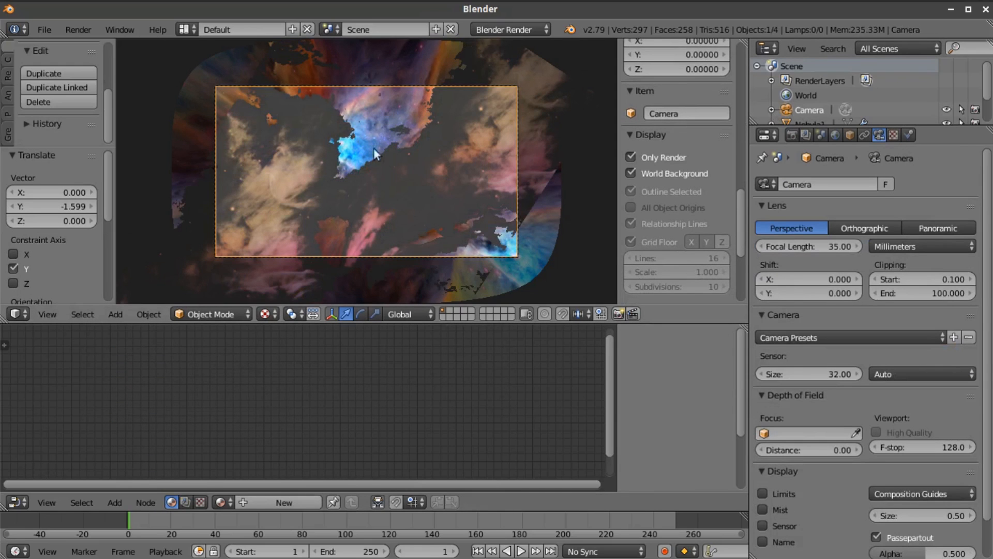
middle_drag(410, 161, 477, 144)
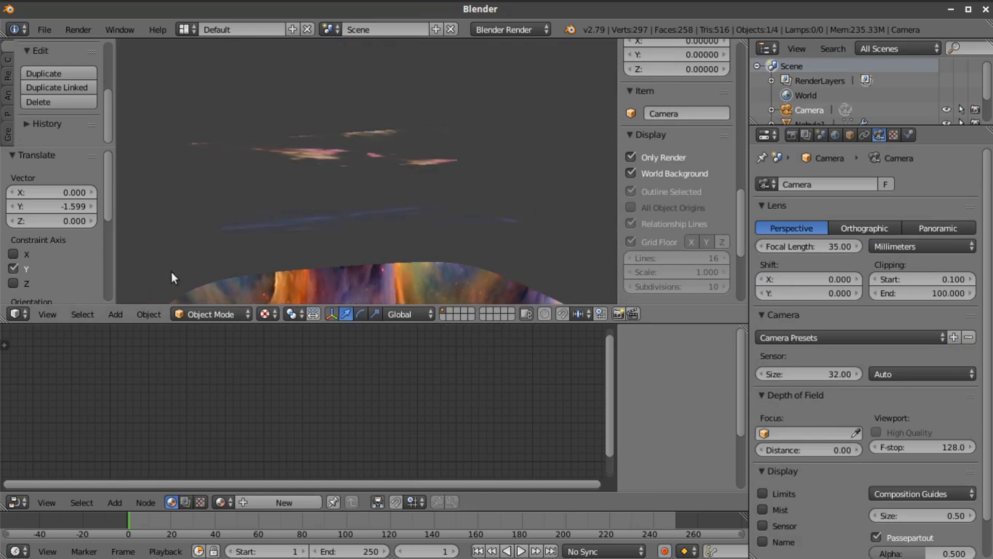
click(115, 314)
mouse_move(115, 314)
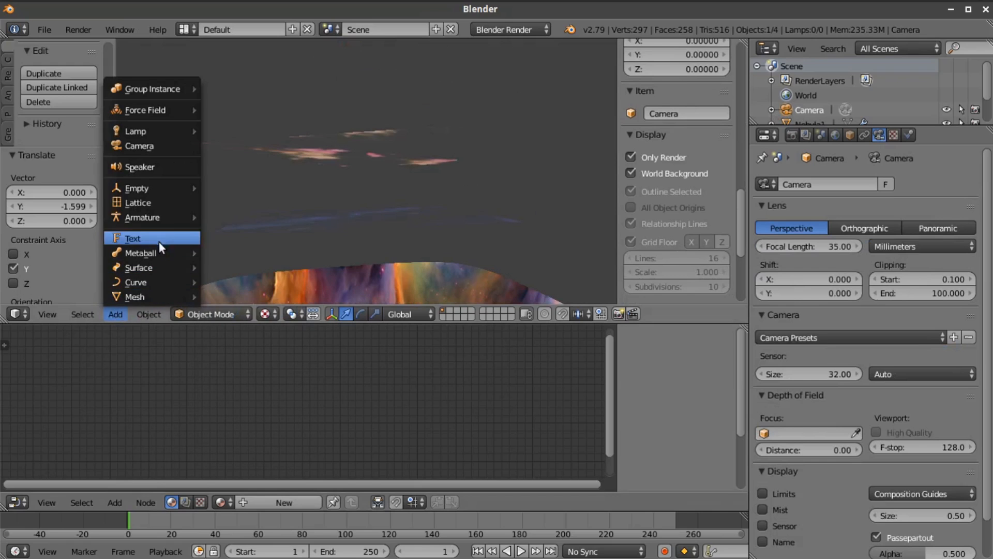
mouse_move(155, 189)
click(245, 189)
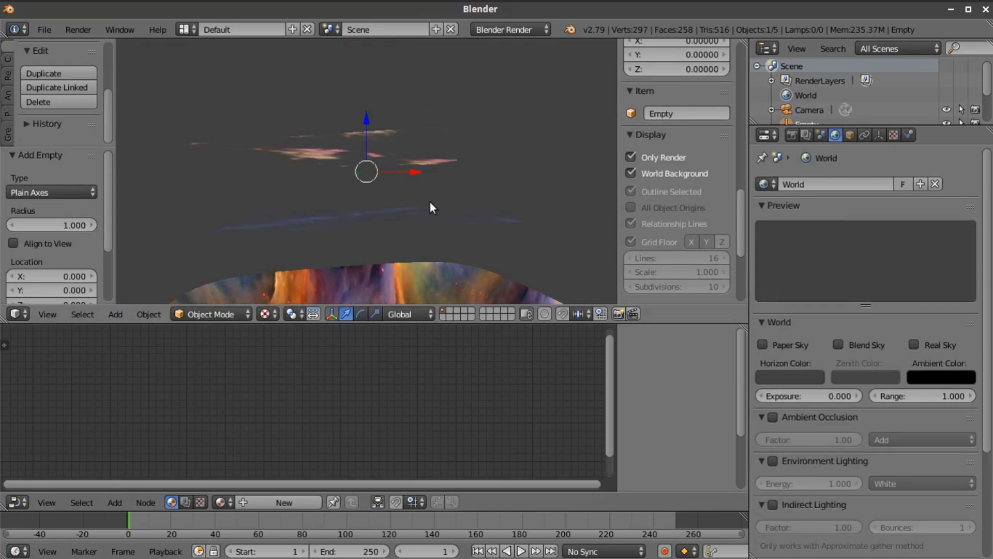
drag(793, 126, 792, 385)
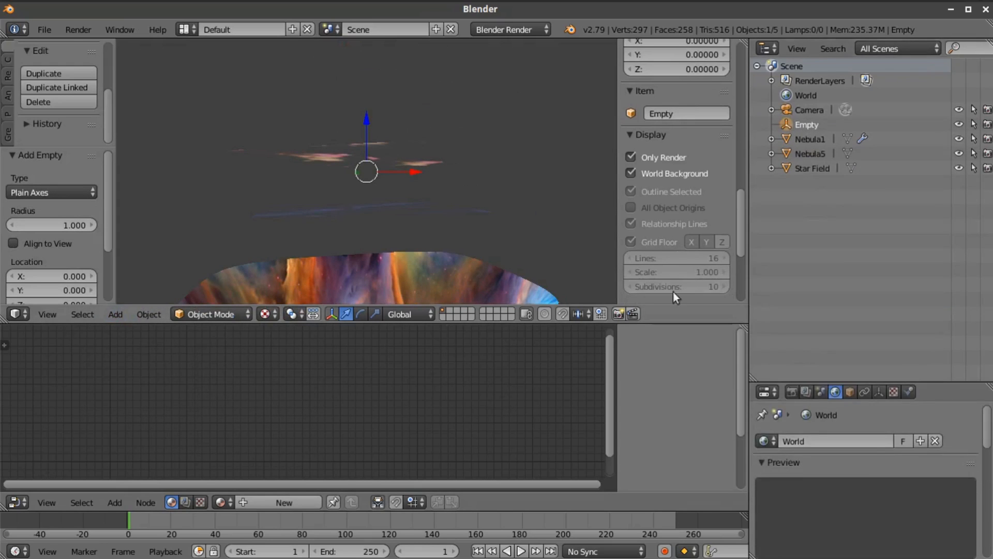
Parent Nebula1, Nebula5 and Star Field to the Empty and expand its hierarchy in the Outliner
right_click(433, 168)
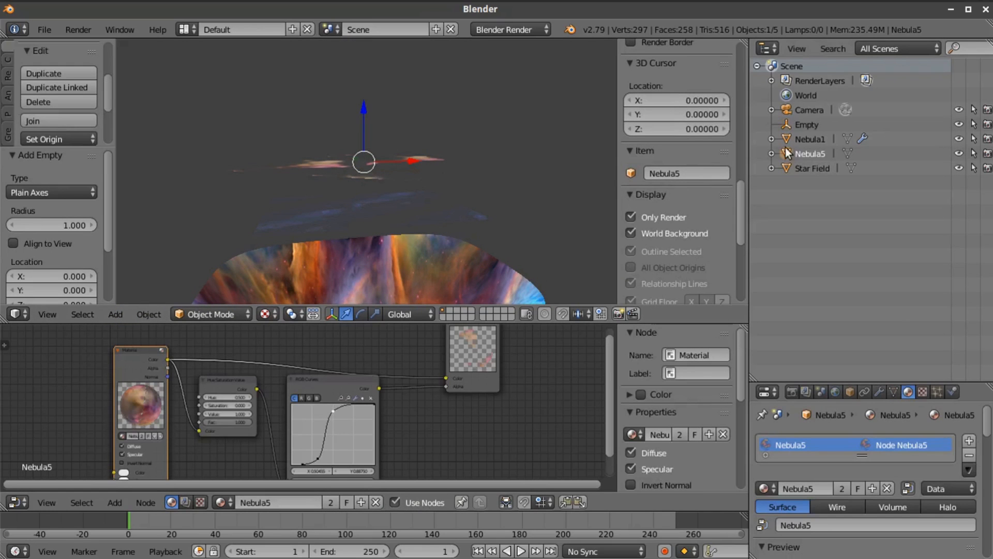
mouse_move(785, 139)
mouse_down()
mouse_move(785, 123)
mouse_move(778, 128)
mouse_up()
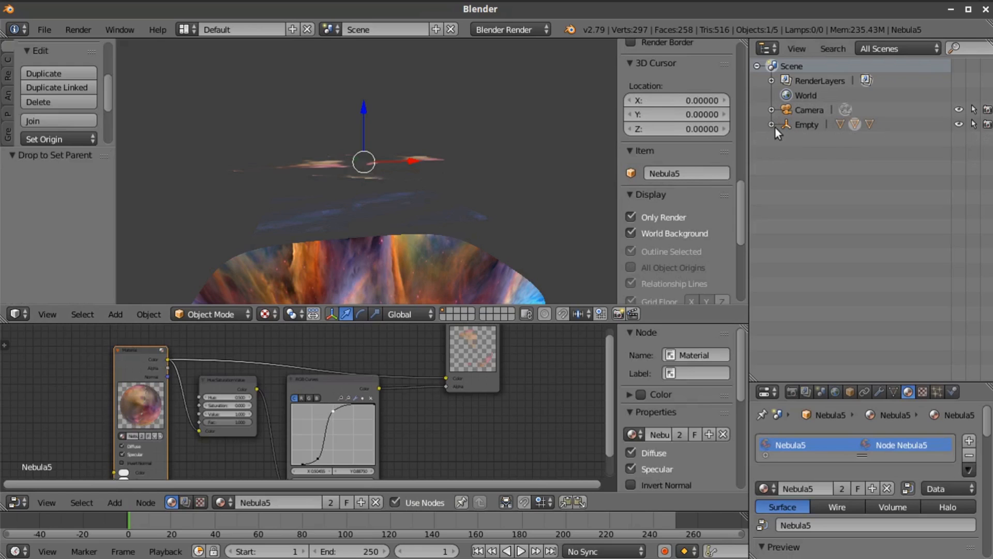
click(771, 125)
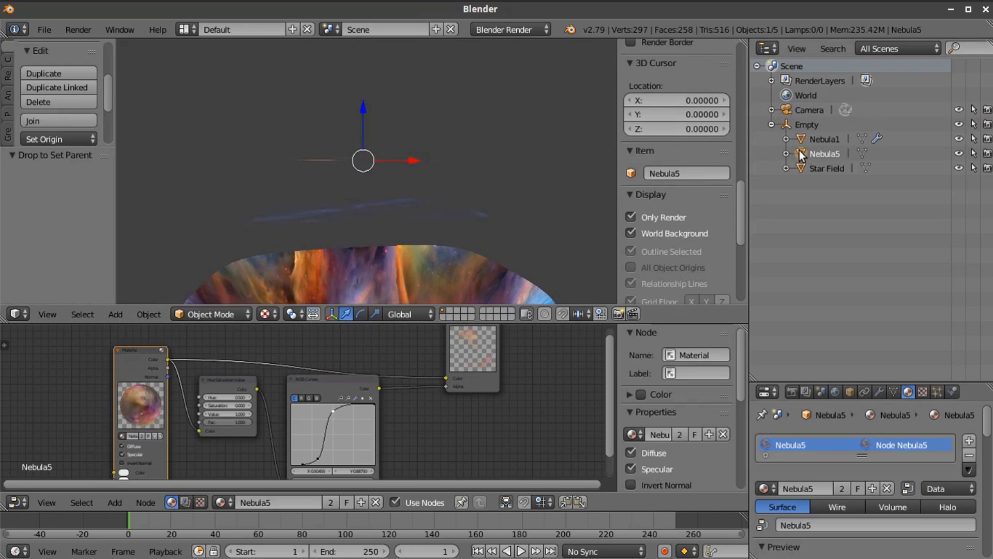
Clear the Empty as parent of Nebula5, Star Field and Nebula1
drag(800, 151, 762, 150)
right_click(450, 212)
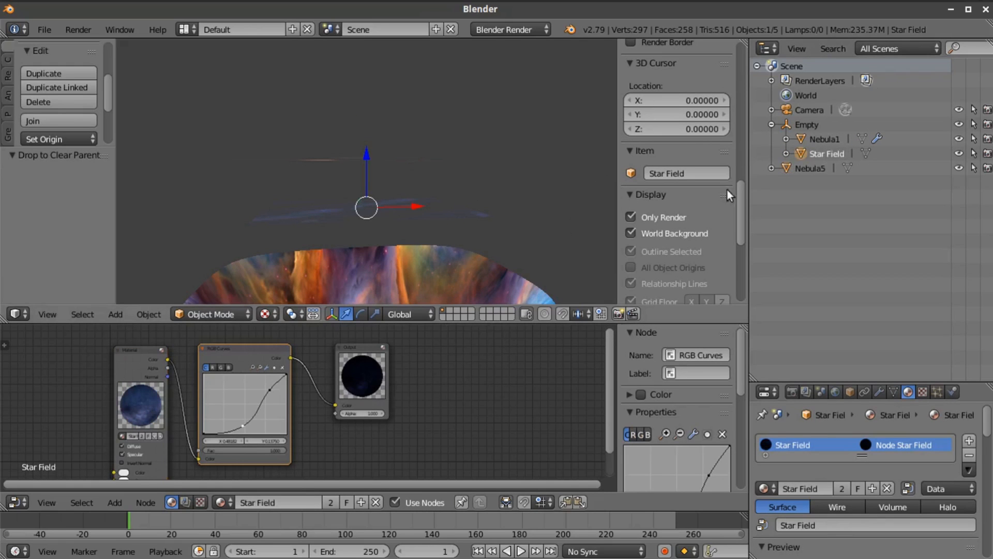
drag(799, 151, 763, 150)
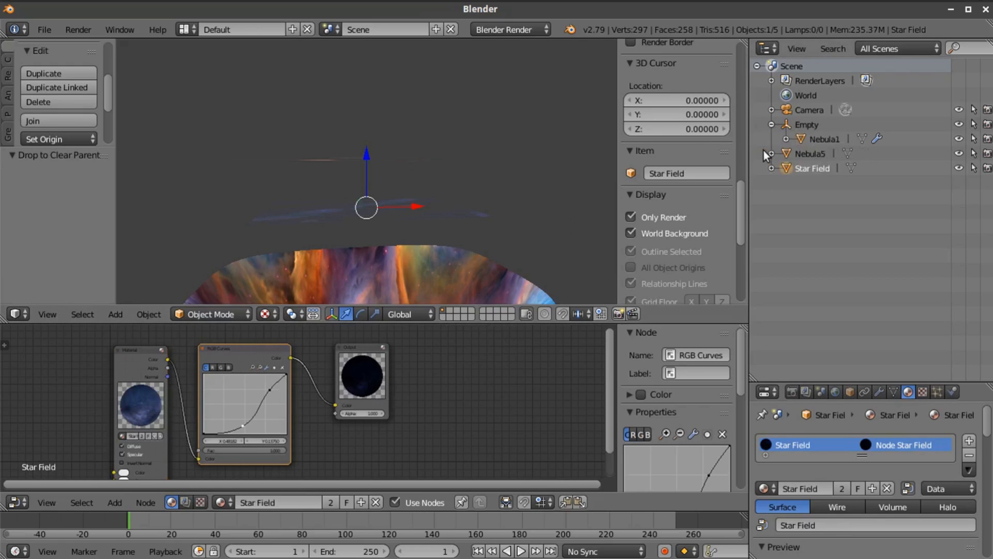
right_click(475, 261)
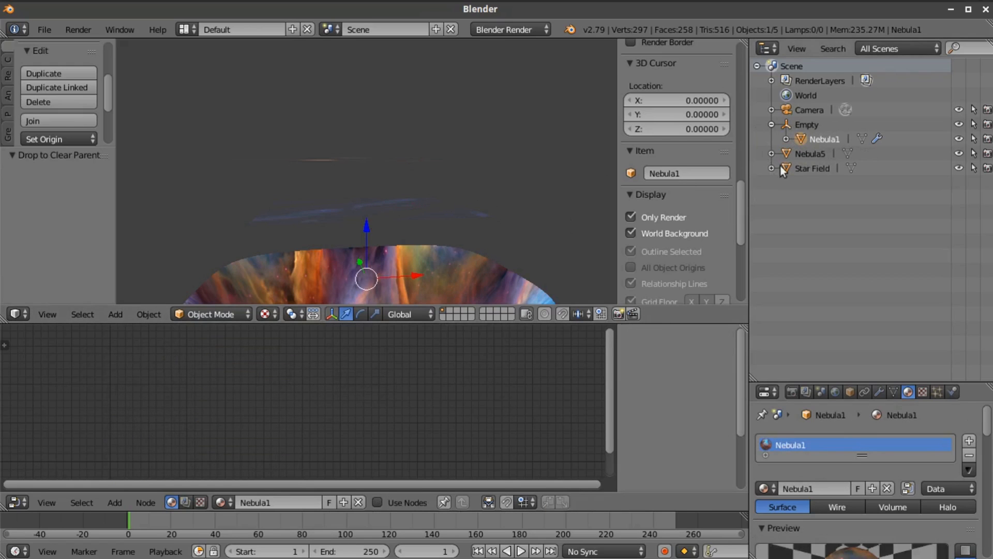
drag(799, 138, 761, 138)
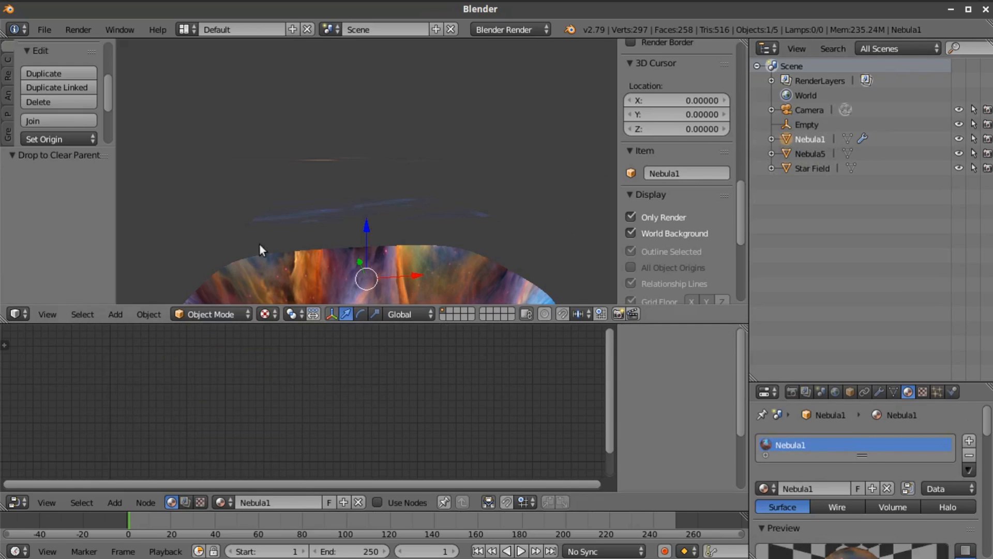
Look through the camera and move it by about -2.131 along Z
click(785, 111)
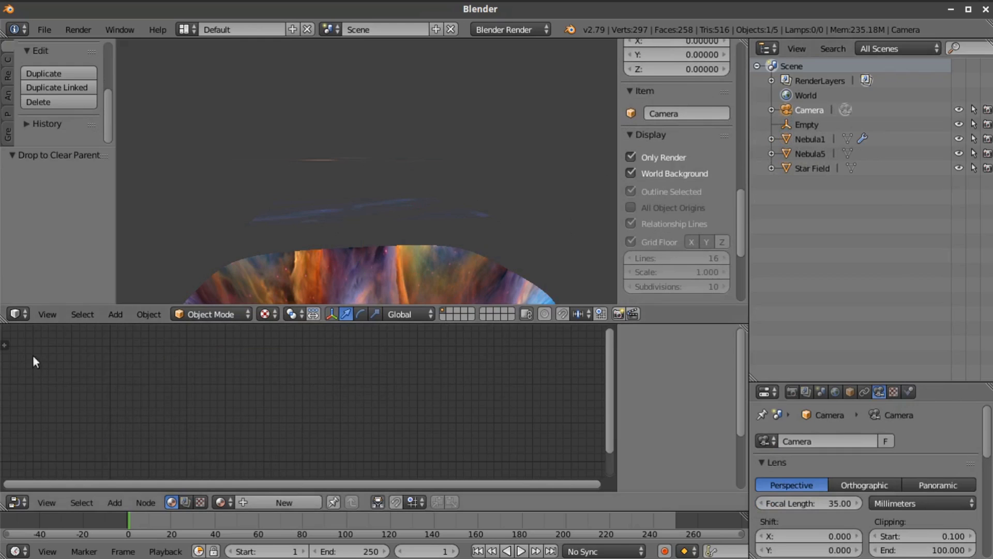
click(43, 314)
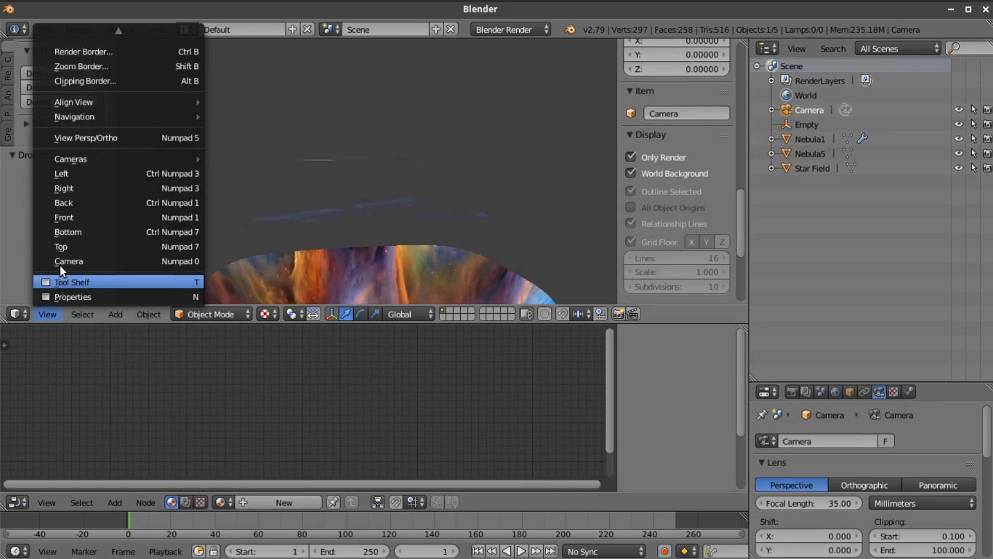
click(60, 260)
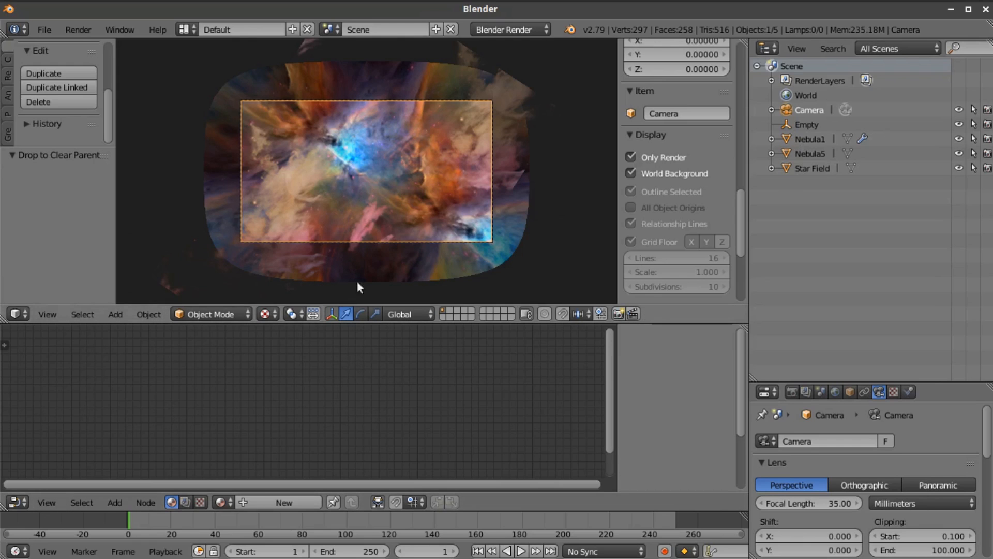
scroll(375, 248, up, 2)
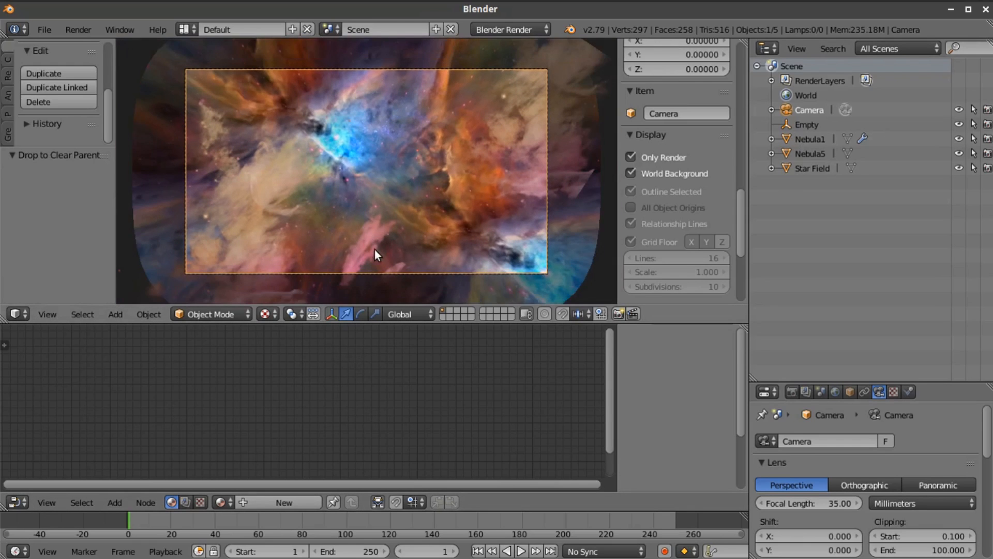
scroll(421, 219, down, 1)
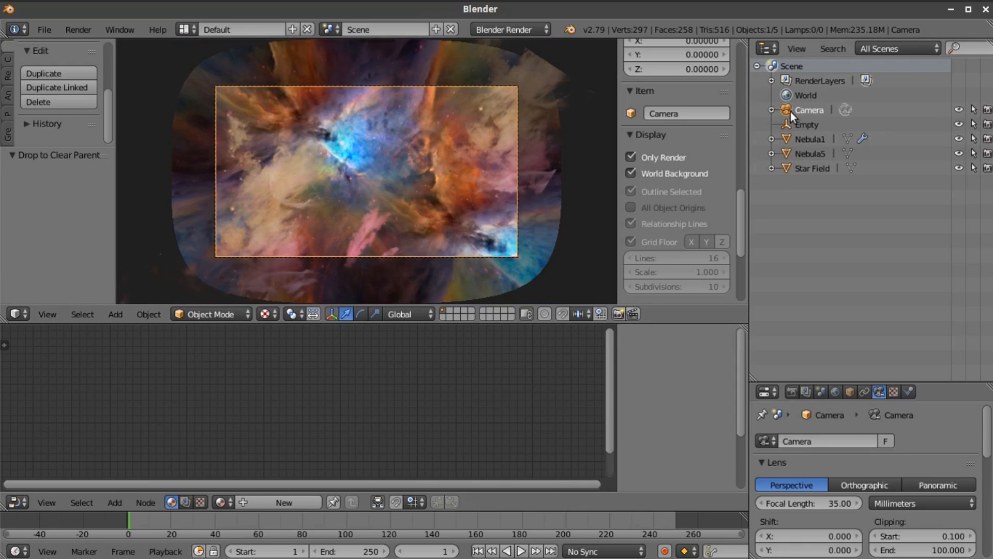
key(g)
key(z)
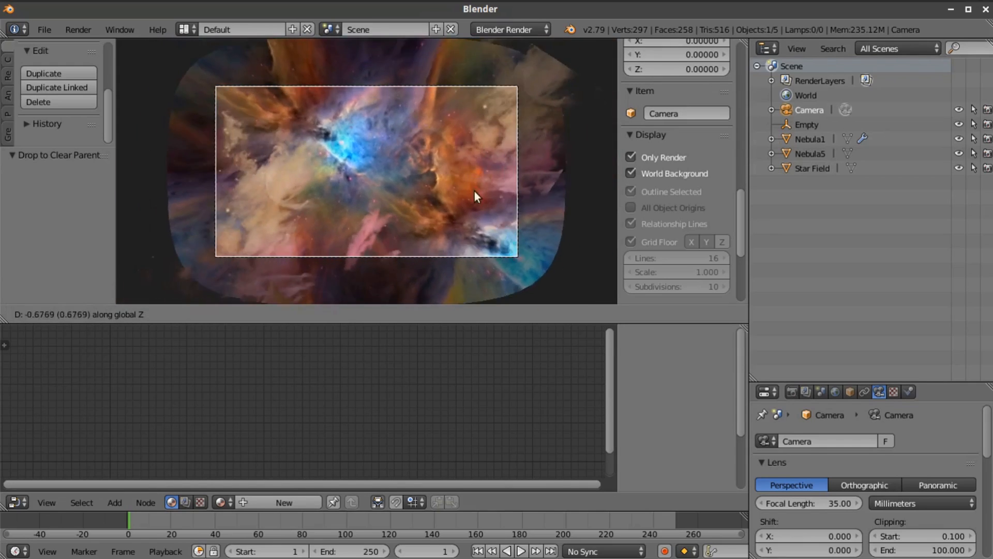
click(472, 167)
Scale Nebula1 by about 2.072 along Z and move it by about 8.302 along Z
middle_drag(486, 191, 470, 162)
scroll(483, 169, down, 5)
middle_drag(474, 229, 426, 287)
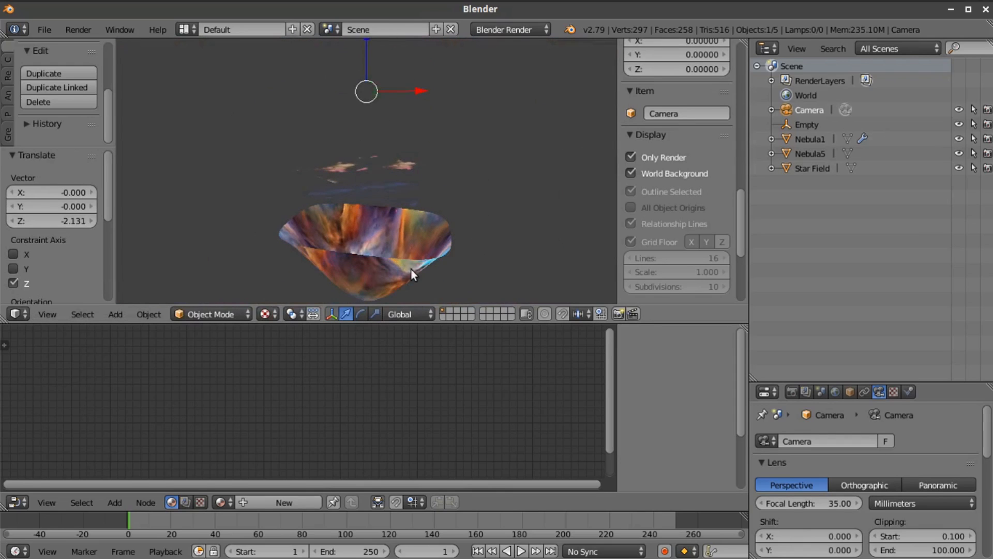
right_click(411, 268)
key(s)
key(z)
click(392, 135)
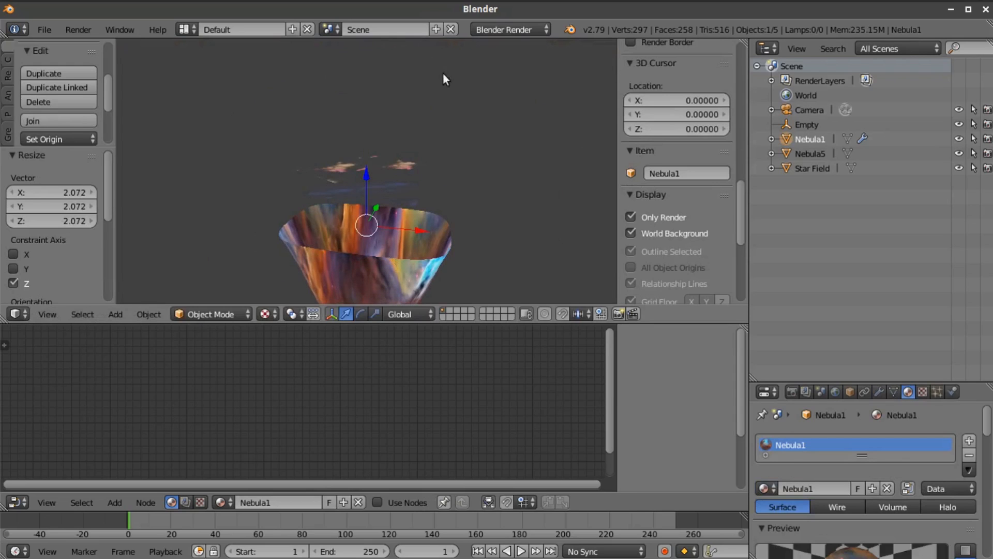
key(g)
key(z)
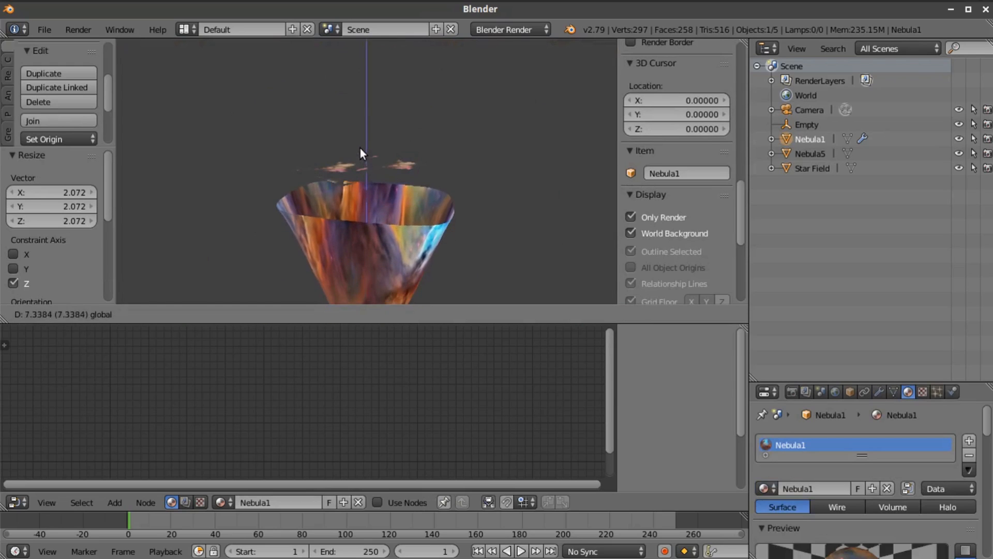
click(359, 144)
In camera view, scale Nebula1 along X by about 0.760, along Y by about 0.699, and along X again by about 0.934
click(47, 314)
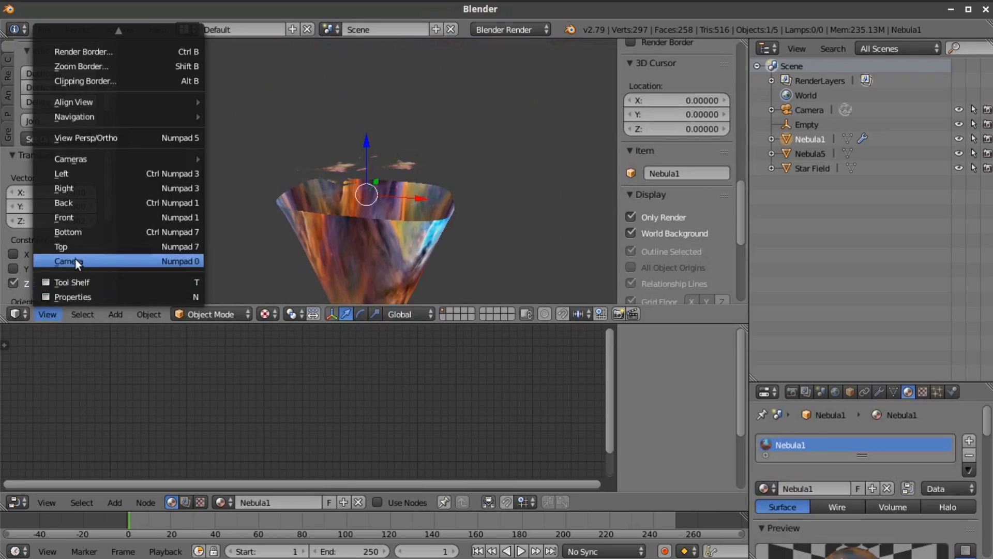
click(75, 260)
scroll(426, 209, down, 2)
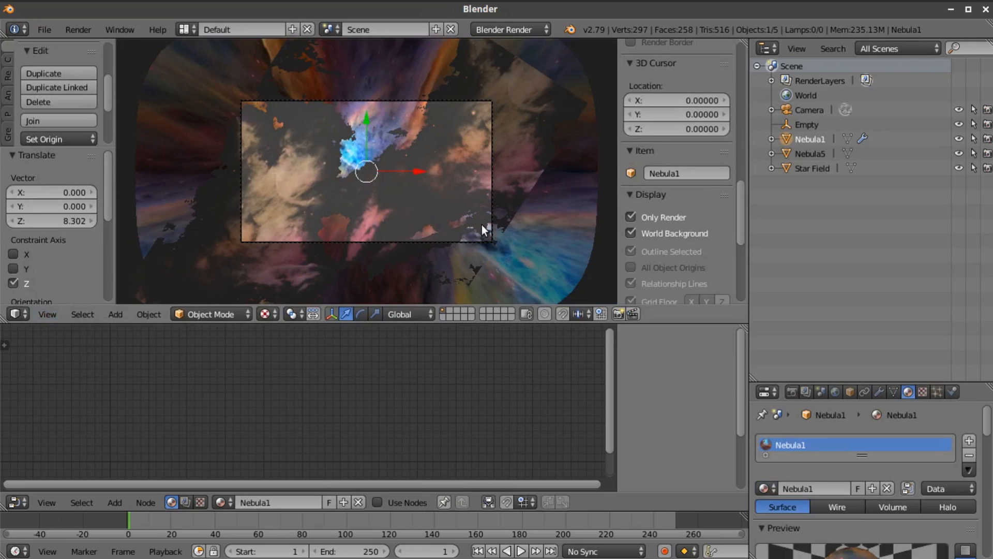
key(s)
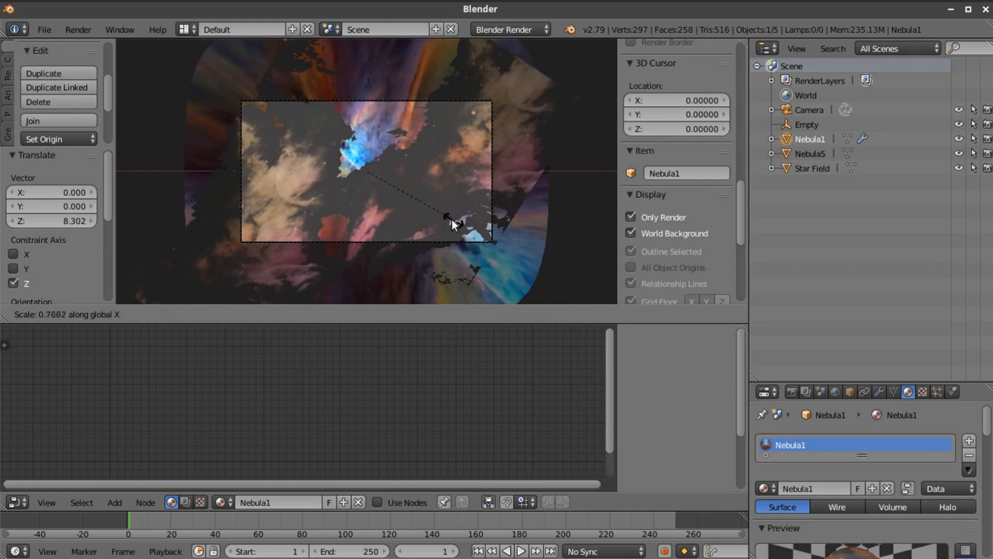
click(449, 219)
key(s)
key(y)
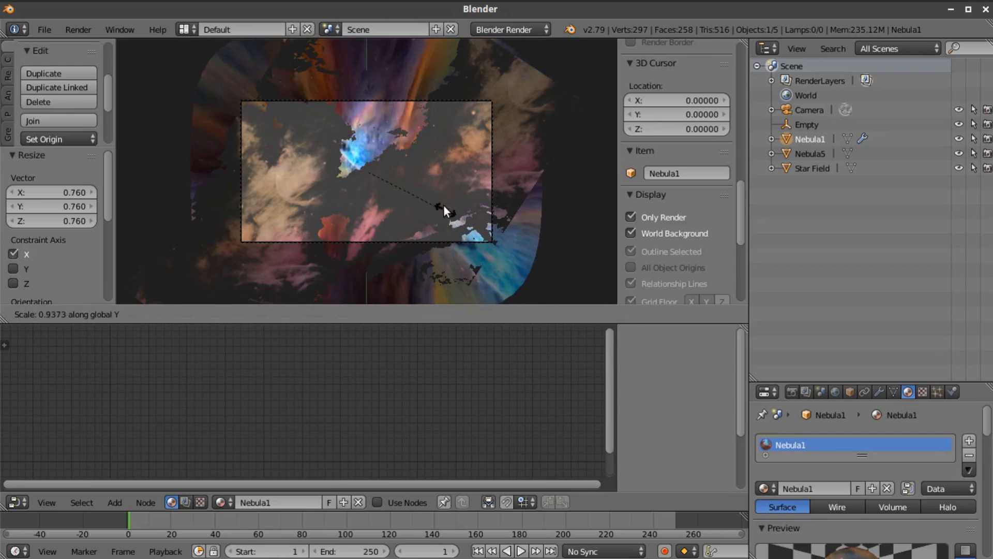
click(432, 183)
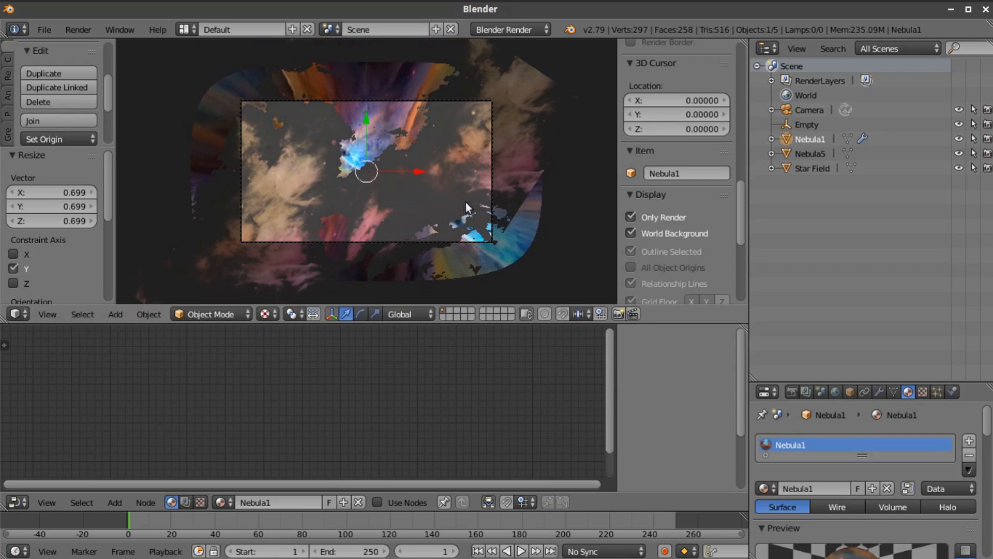
key(s)
key(x)
click(496, 225)
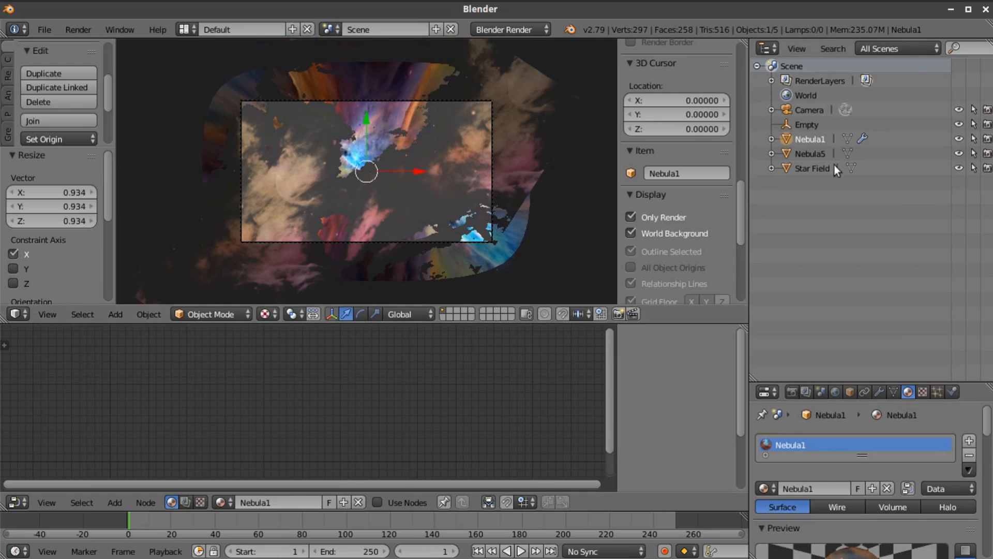
Move the camera by about -13.028 along Z, into the nebula
click(792, 111)
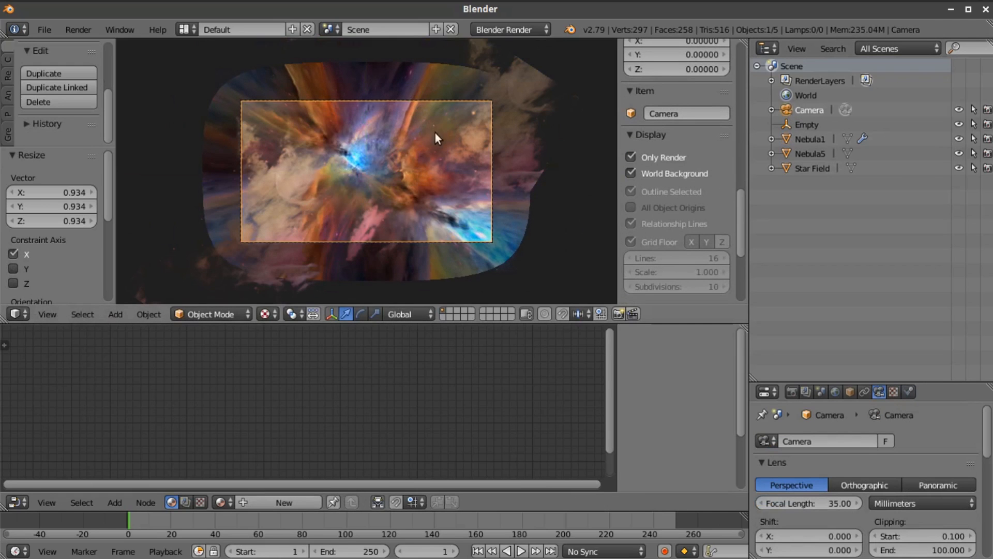
scroll(417, 176, up, 3)
scroll(417, 176, down, 2)
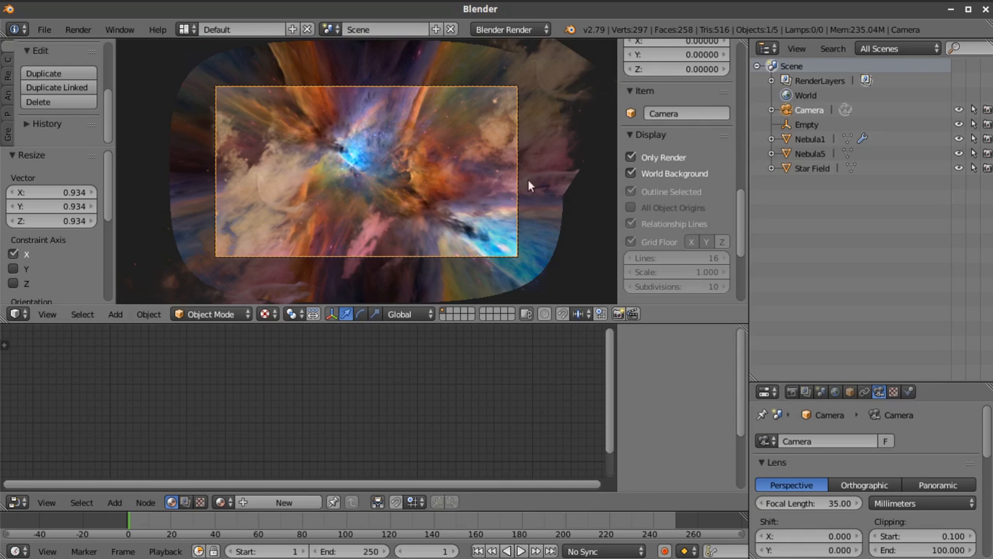
key(g)
key(z)
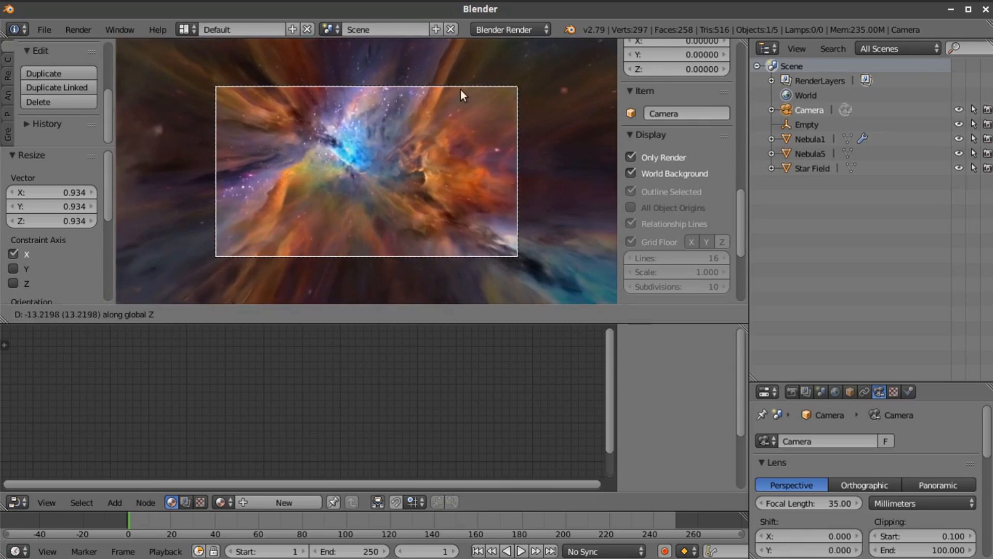
click(462, 92)
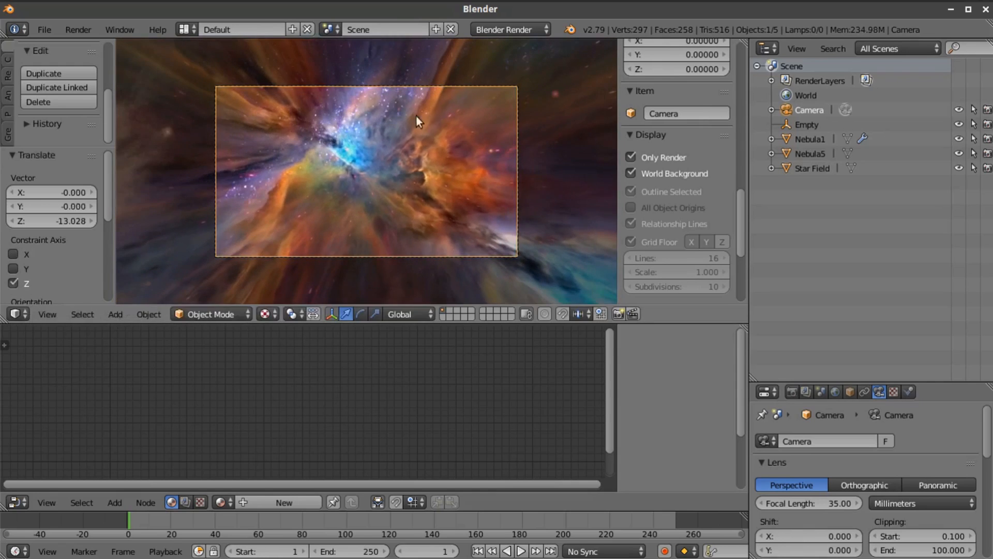
Turn off the Transparency display option for the Star Field object
right_click(420, 148)
scroll(443, 161, down, 1)
middle_drag(443, 160, 456, 194)
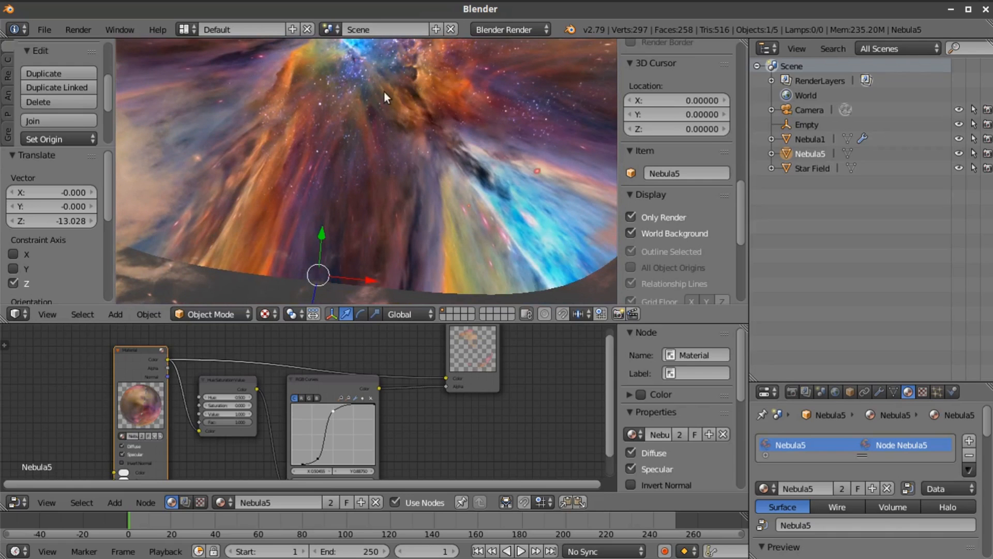
middle_drag(528, 173, 630, 148)
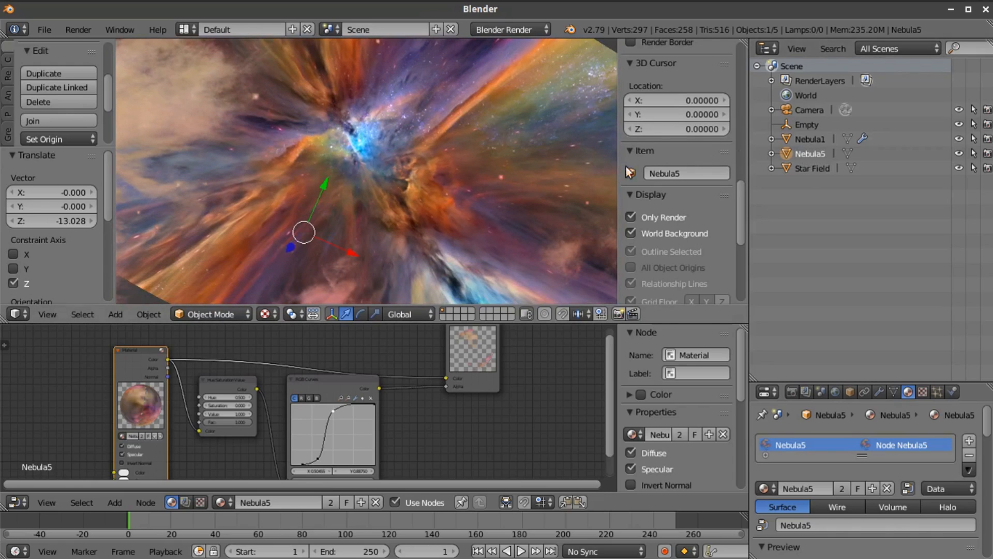
click(808, 140)
click(810, 168)
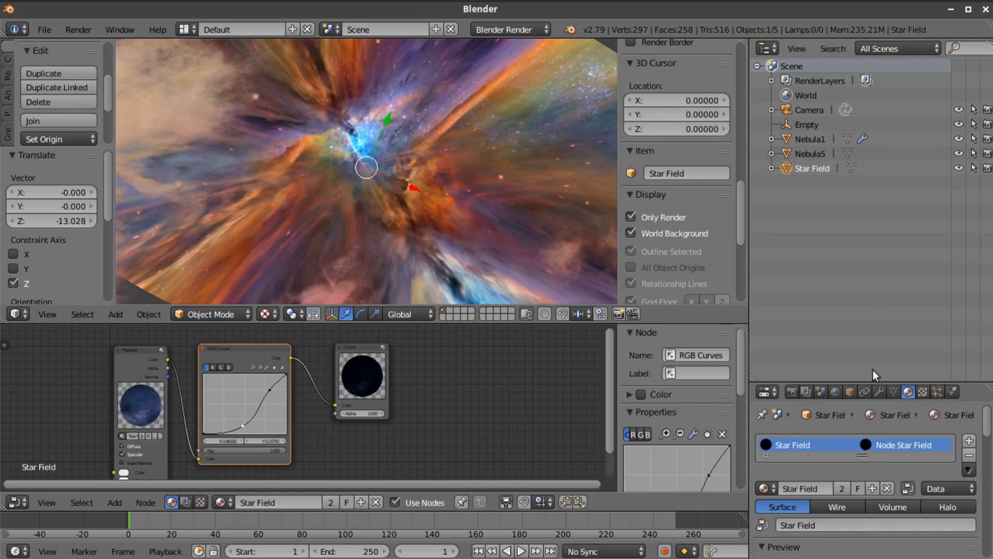
drag(872, 382, 889, 237)
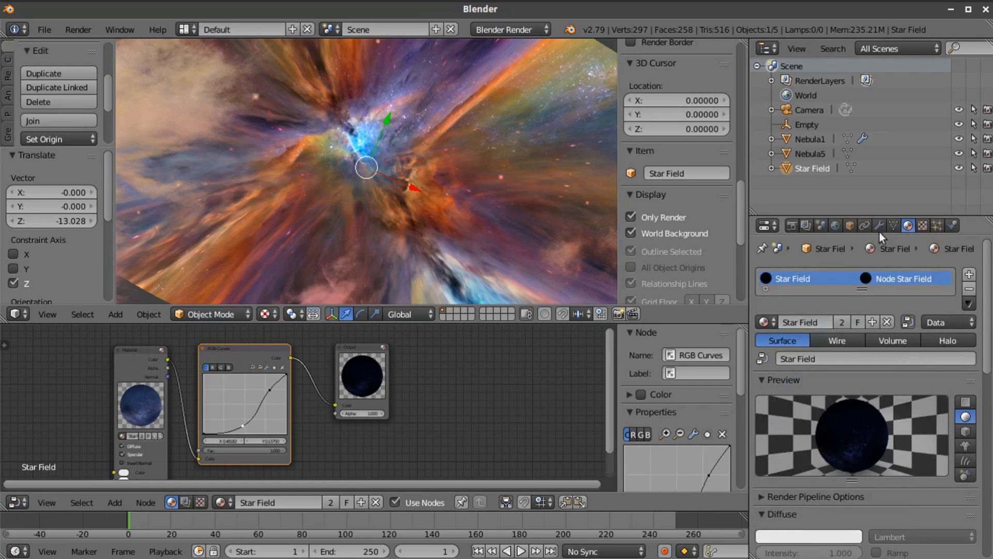
click(851, 226)
scroll(868, 425, down, 8)
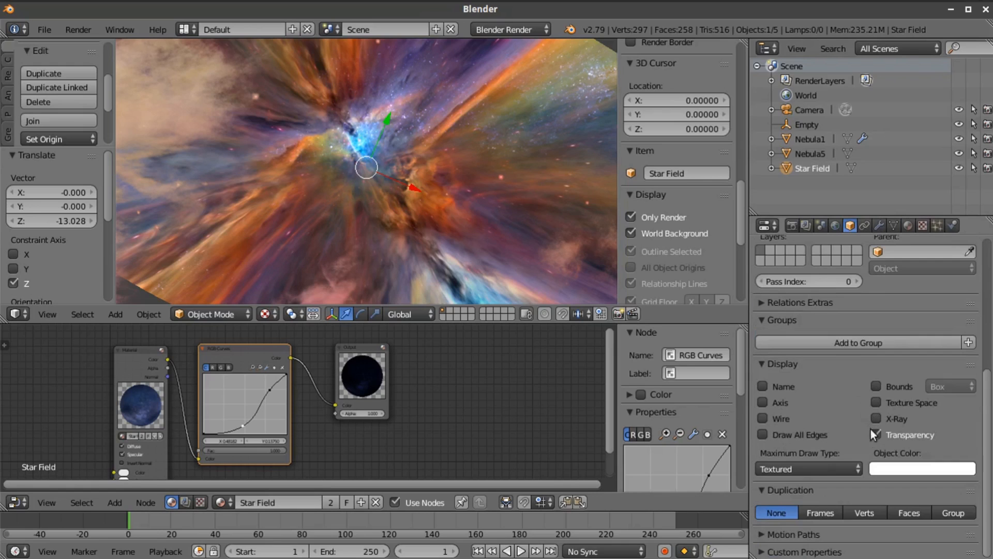
click(874, 433)
scroll(818, 318, up, 3)
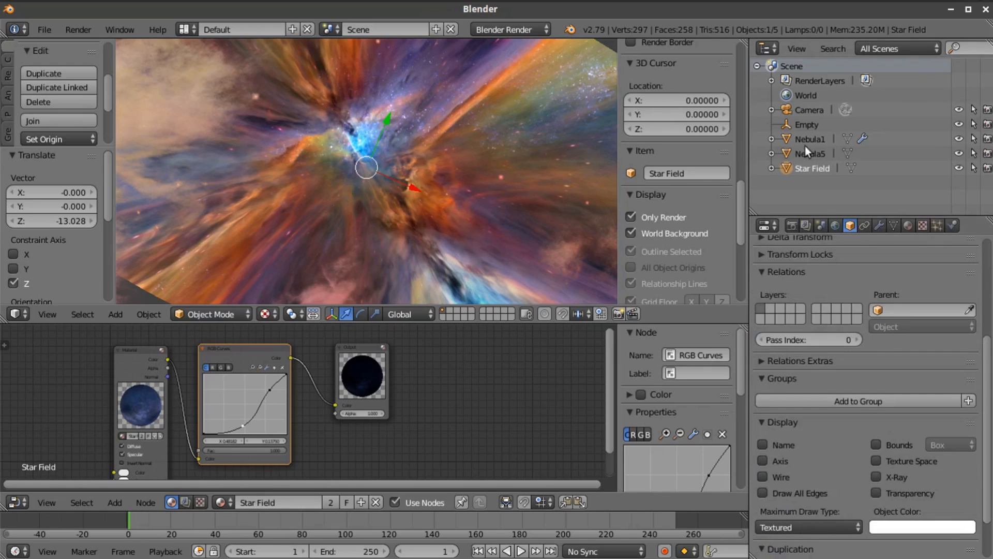
Return to the camera view and move the camera by about 15.014 along Z, back out of the nebula
click(799, 110)
middle_drag(489, 165, 606, 160)
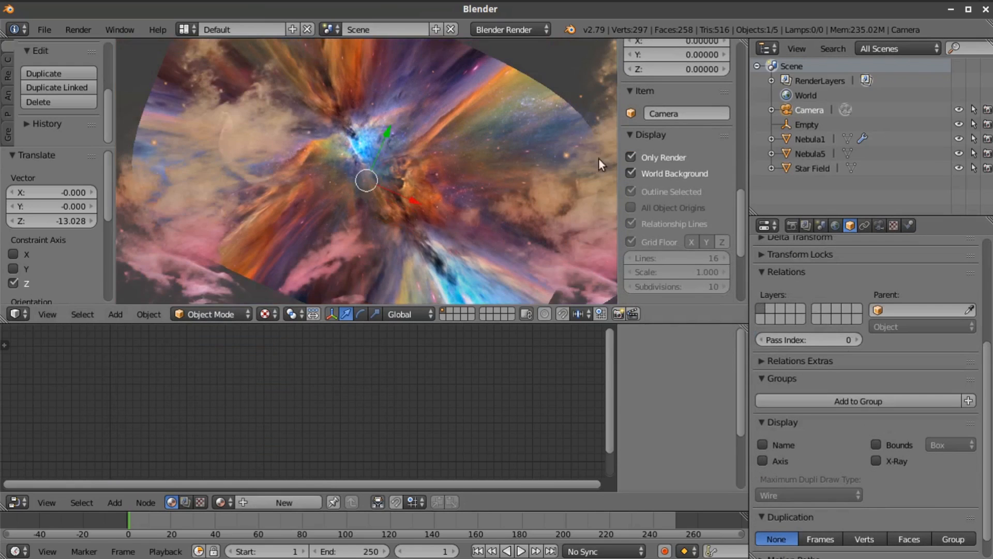
click(48, 314)
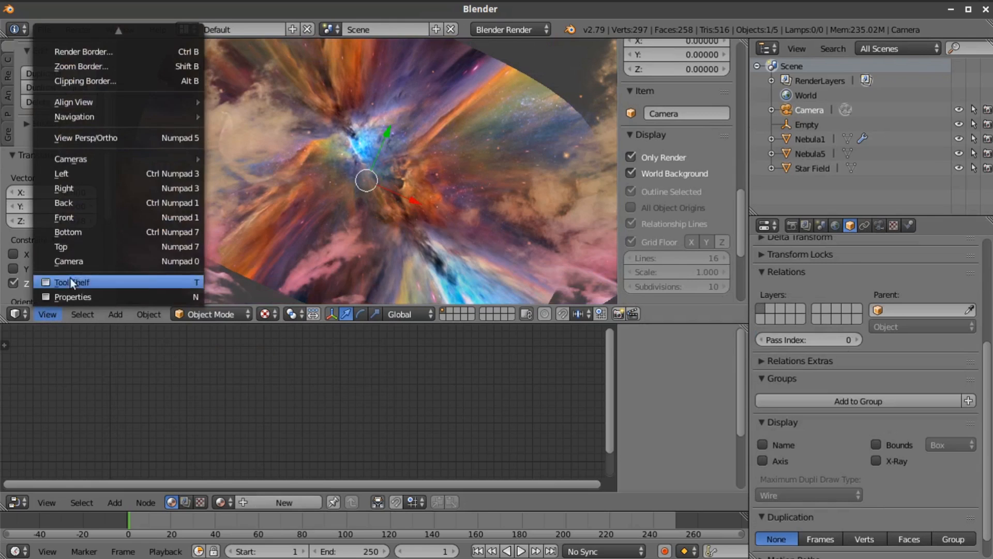
click(76, 257)
scroll(406, 210, down, 1)
scroll(406, 203, up, 3)
scroll(405, 203, down, 1)
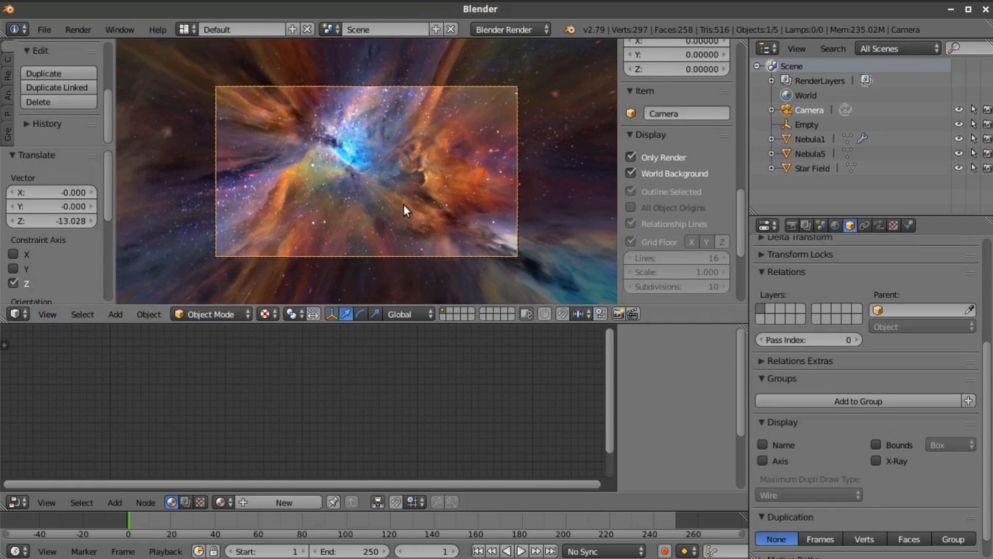
key(g)
key(z)
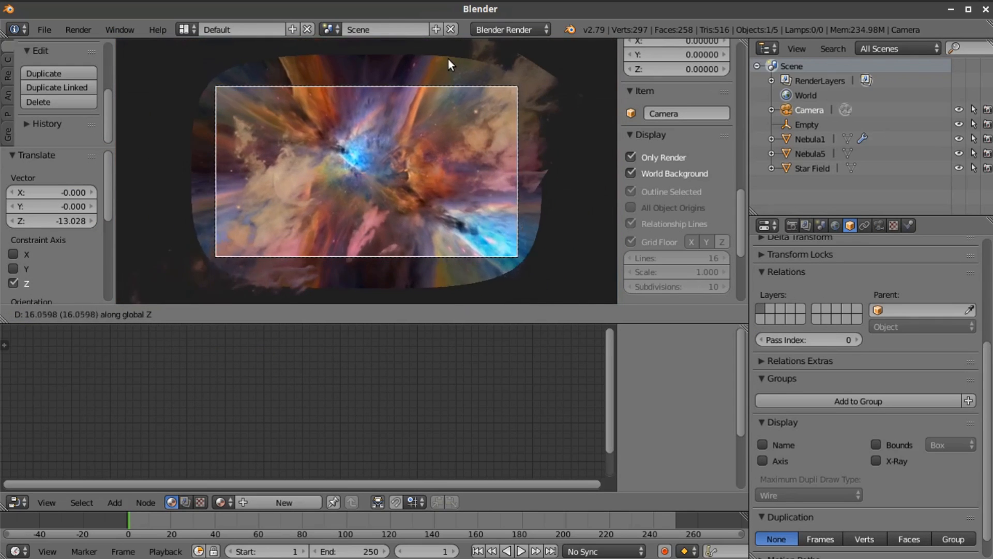
click(449, 58)
Try the camera closer to the nebula along Z and settle it at an offset of about -0.031
scroll(421, 127, up, 1)
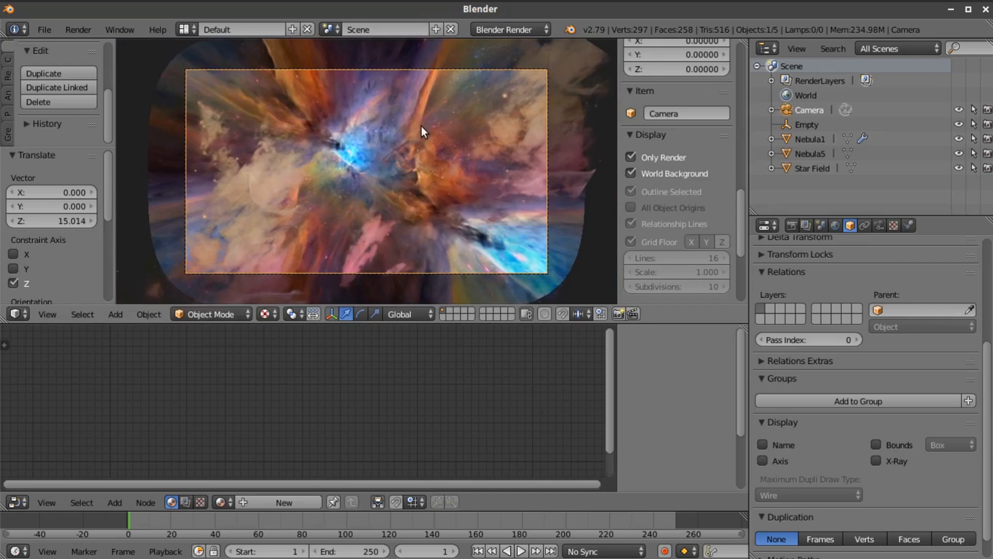
key(g)
key(z)
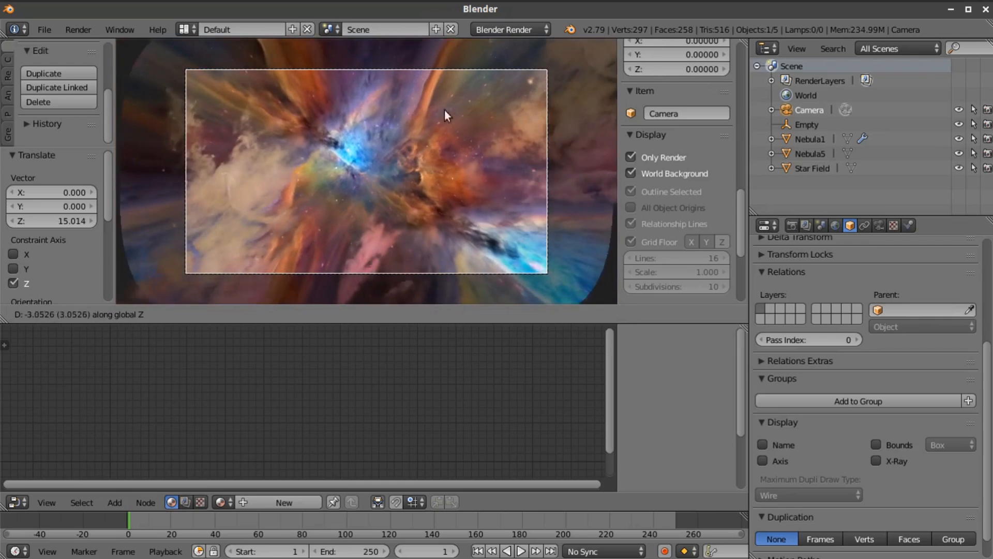
click(476, 150)
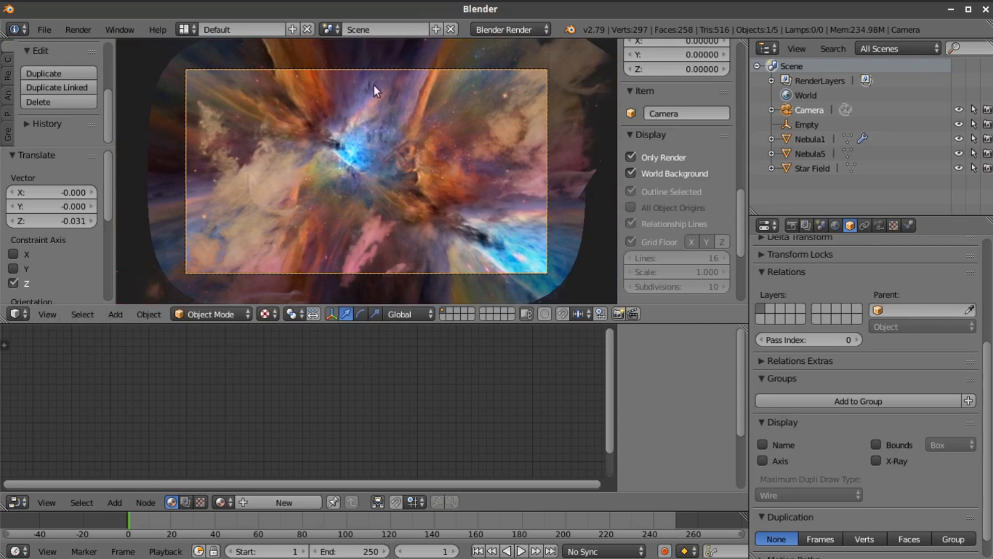
Import Streak5.png from the Space Images folder as an image plane
click(43, 30)
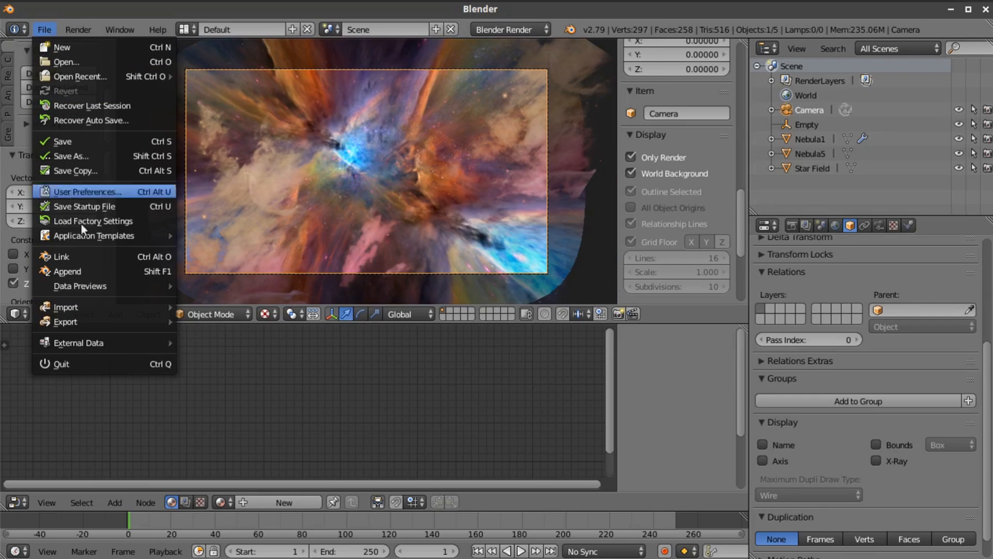
mouse_move(77, 308)
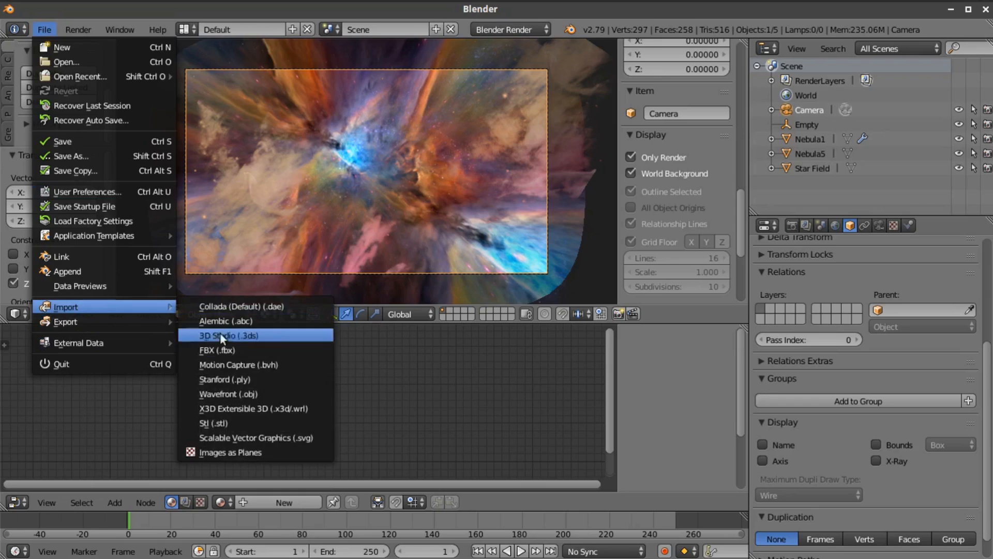
click(222, 451)
scroll(532, 346, down, 5)
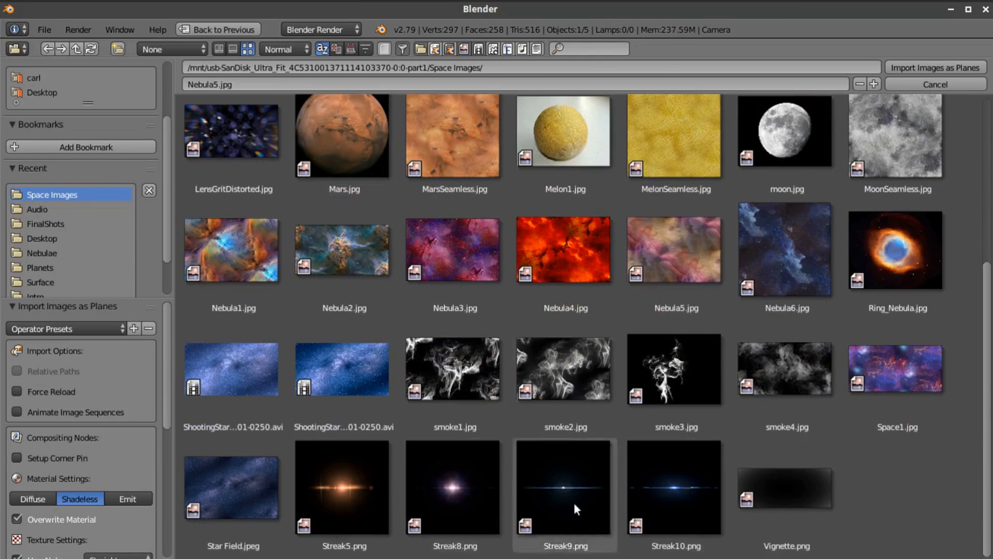
click(350, 495)
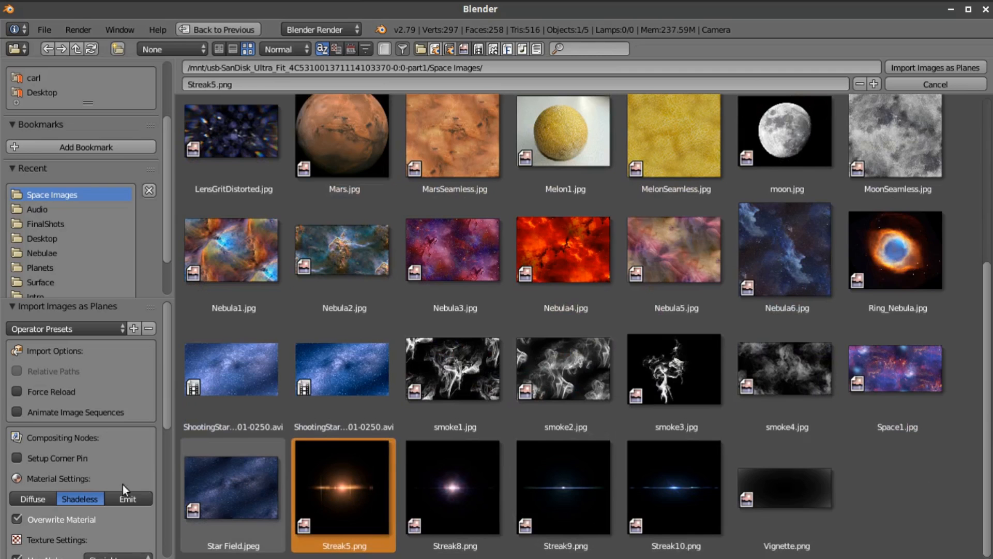
click(923, 66)
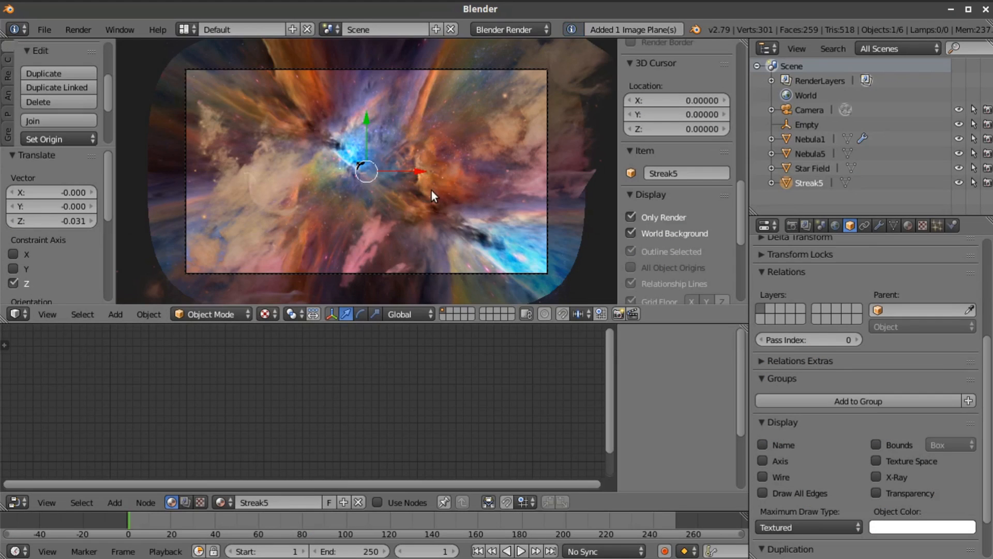
Scale the Streak5 plane by about 9.341 and turn on its X-Ray display option
key(s)
click(554, 224)
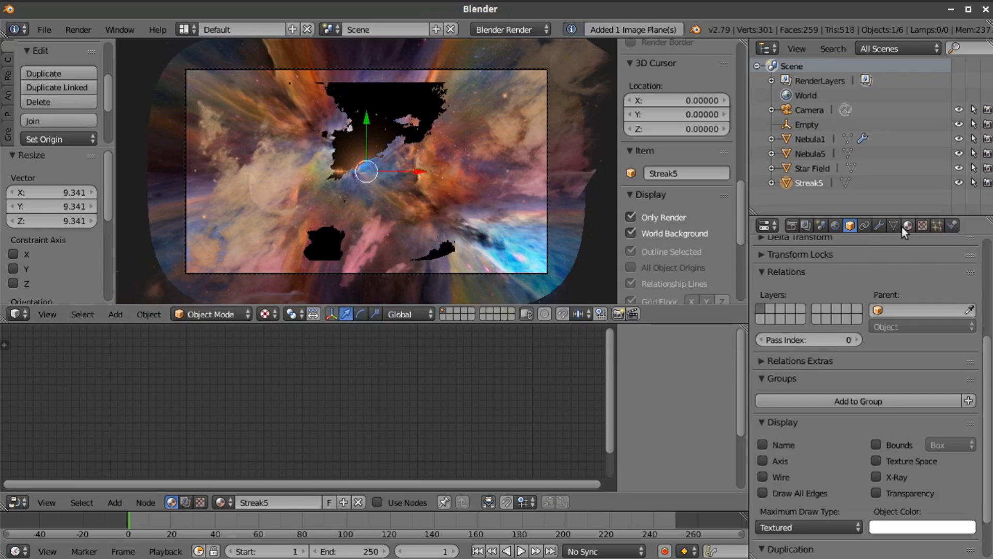
click(876, 477)
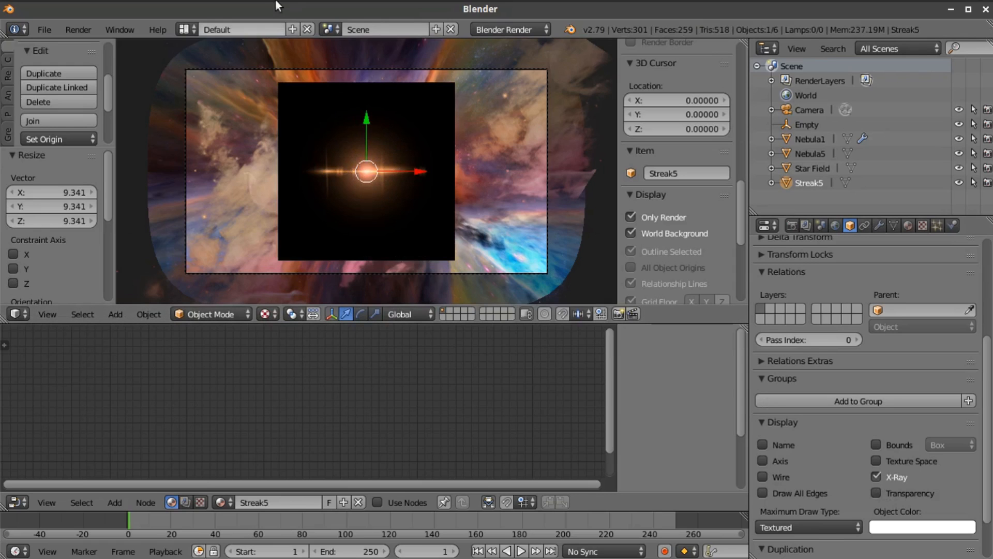
Switch the render engine to Blender Game and set the Streak5 material's alpha blend mode to Add
click(533, 28)
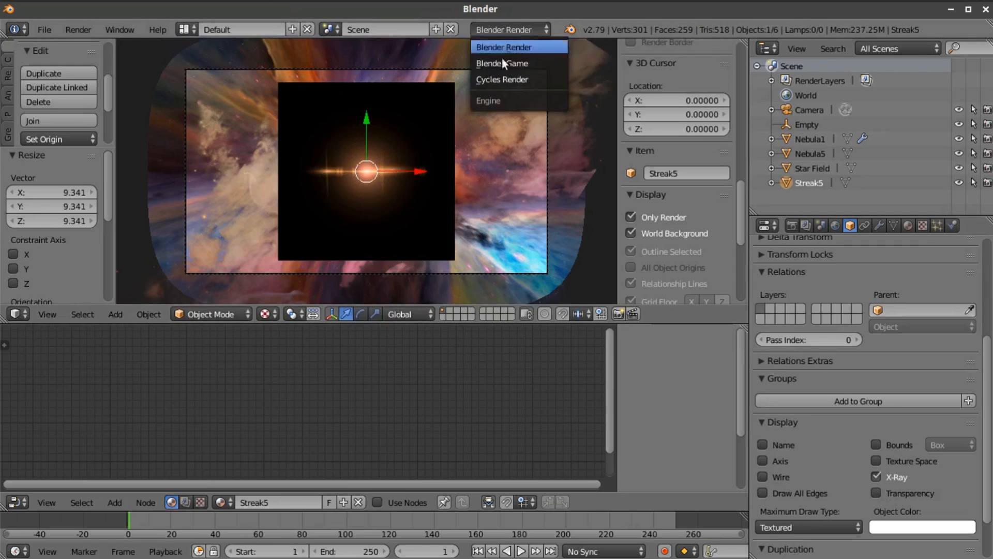
key(Return)
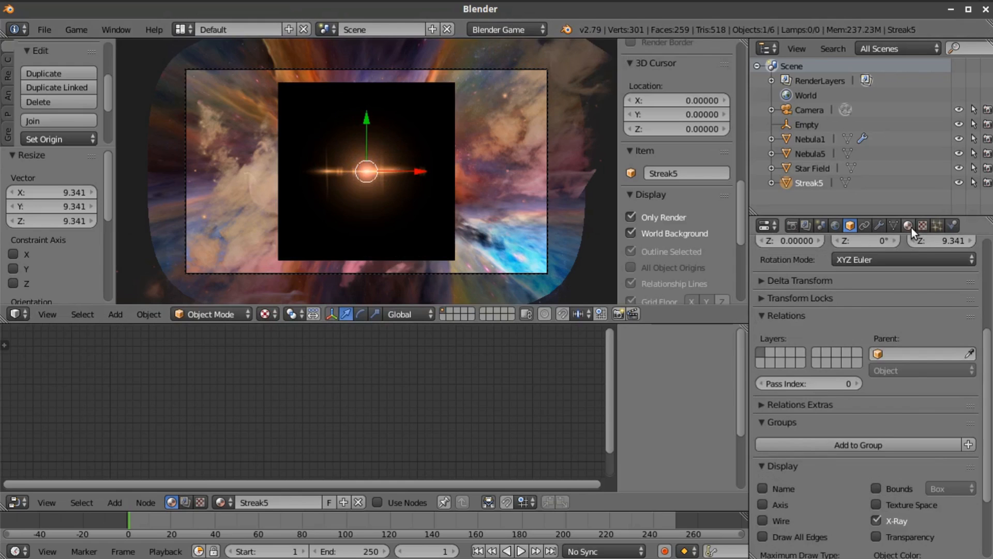
click(909, 226)
scroll(848, 449, down, 8)
click(820, 434)
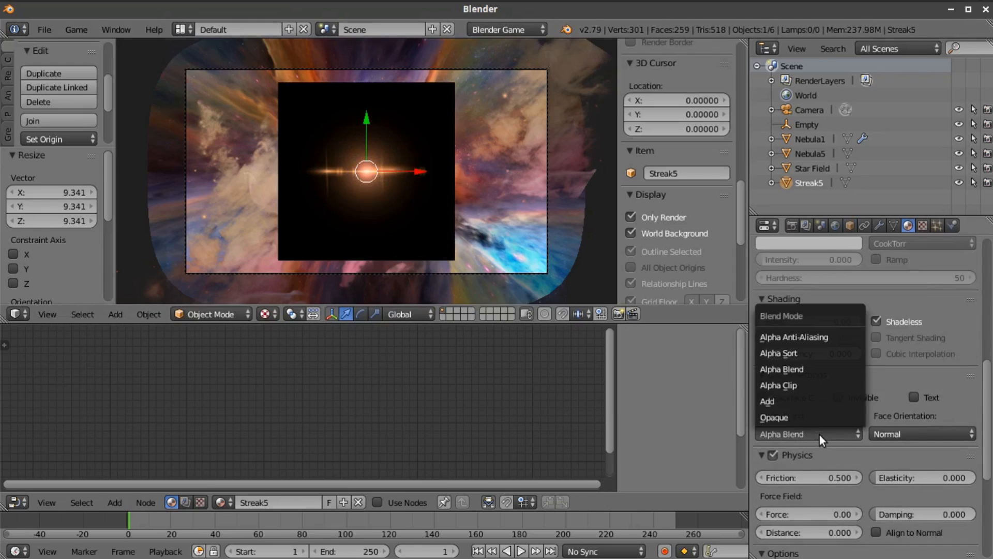
click(801, 401)
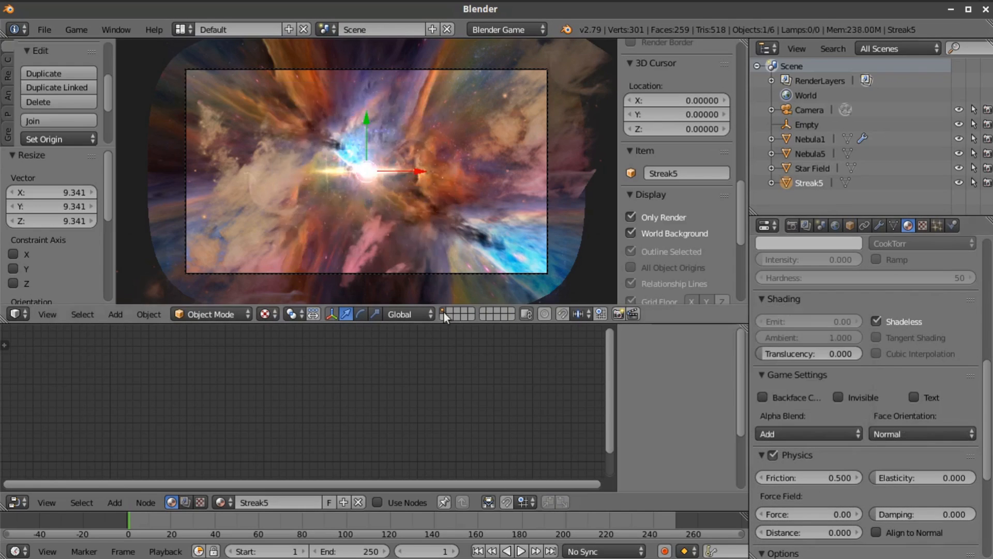
Move the Streak5 plane down along Z into the nebula opening and return to the camera view
key(KP_1)
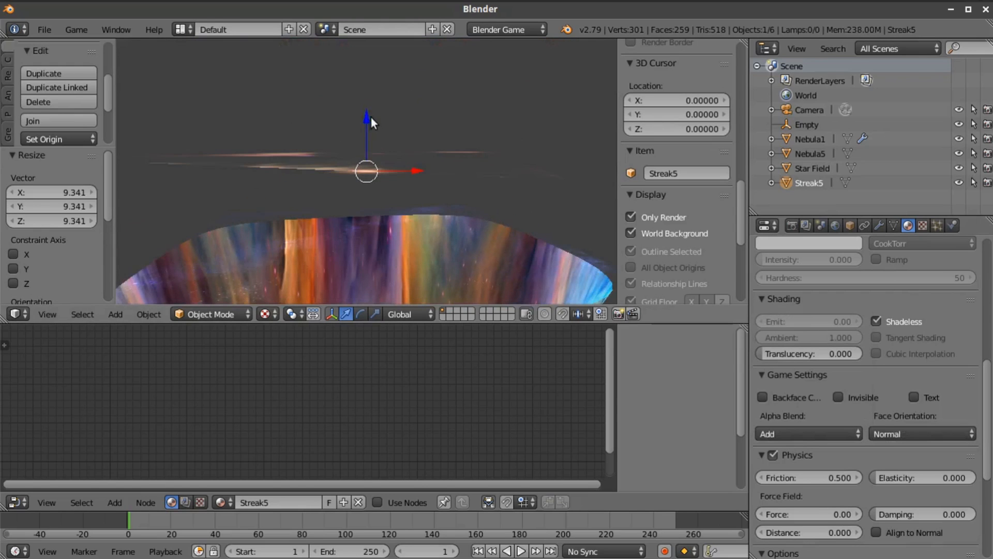
mouse_move(367, 113)
mouse_down()
mouse_move(377, 168)
mouse_move(416, 220)
mouse_up()
scroll(421, 226, down, 2)
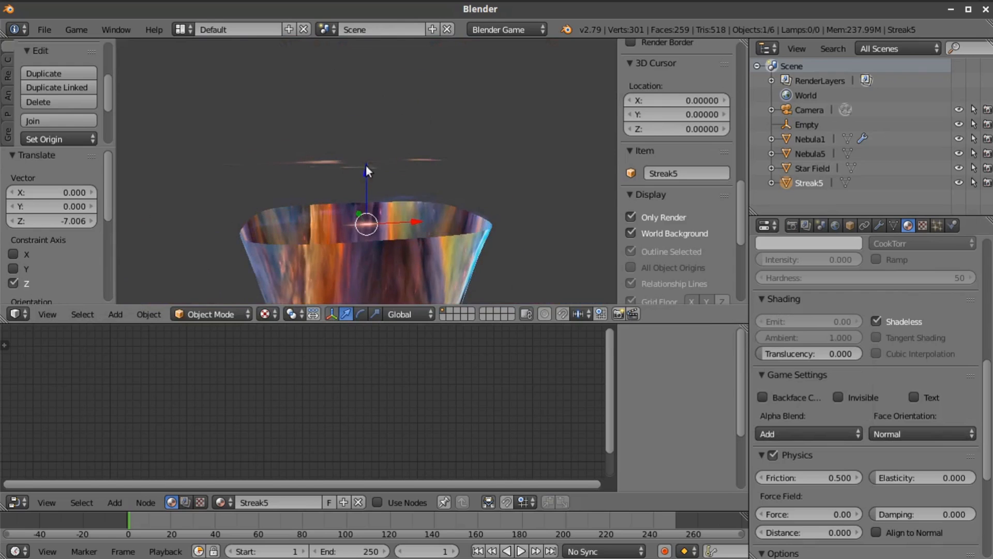
mouse_move(368, 176)
mouse_down()
mouse_move(372, 185)
mouse_move(361, 175)
mouse_up()
click(47, 314)
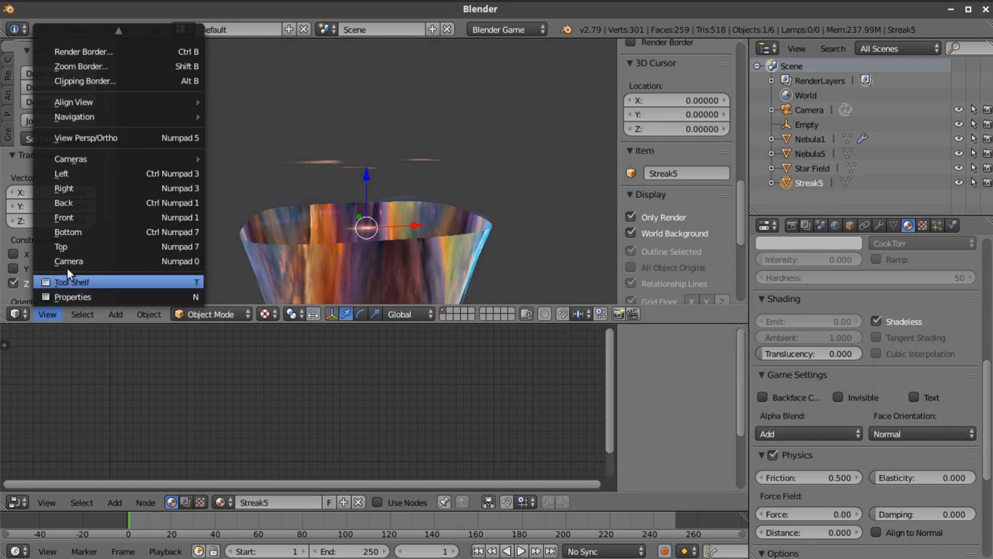
click(67, 259)
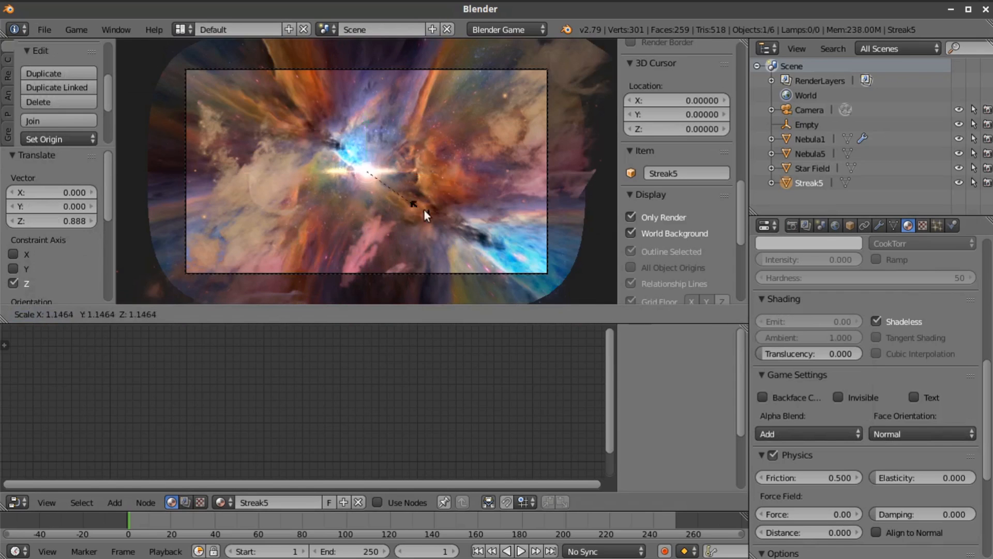
Enlarge the Streak5 flare and shift it in X and Y beside the blue core, ending with a scale of about 1.146
key(s)
click(492, 226)
mouse_move(368, 123)
mouse_down()
mouse_move(371, 76)
mouse_move(368, 96)
mouse_up()
mouse_move(426, 147)
mouse_down()
mouse_move(463, 146)
mouse_move(436, 145)
mouse_up()
mouse_move(374, 104)
mouse_down()
mouse_move(378, 119)
mouse_move(378, 110)
mouse_up()
mouse_move(433, 155)
mouse_down()
mouse_move(417, 151)
mouse_move(449, 152)
mouse_up()
mouse_move(414, 109)
mouse_down()
mouse_move(399, 135)
mouse_move(451, 179)
mouse_up()
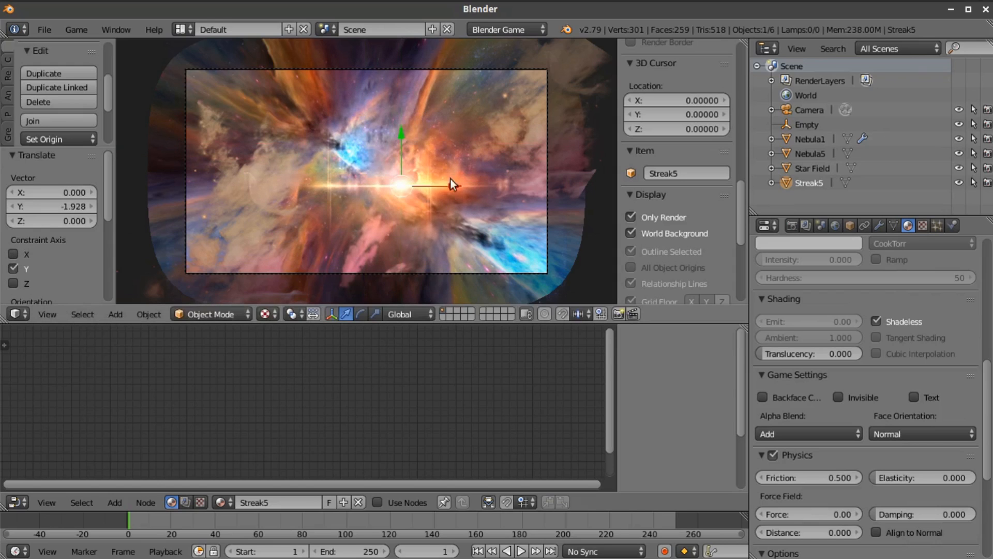
key(s)
click(478, 217)
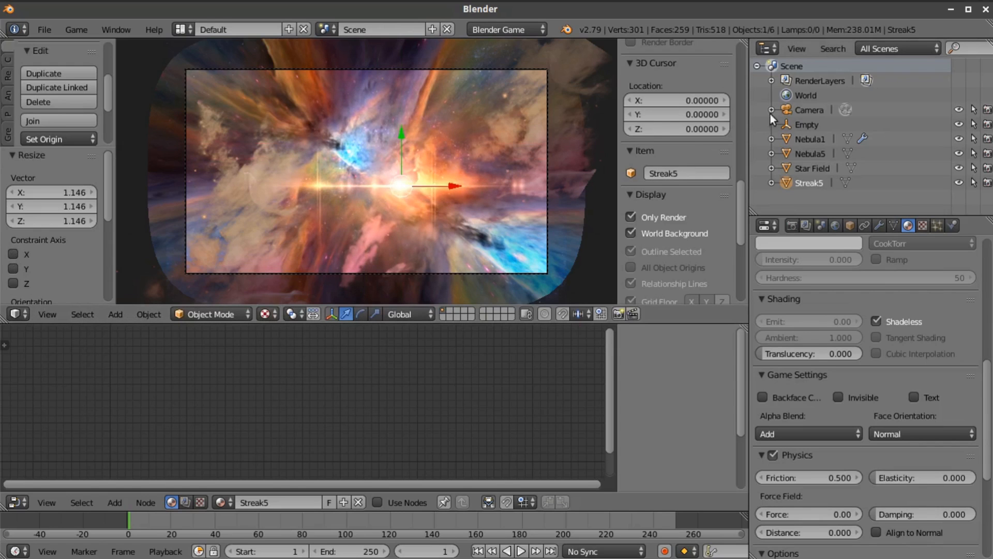
Try the camera closer to the nebula along Z and settle it at an offset of about -0.411
click(785, 111)
key(g)
key(z)
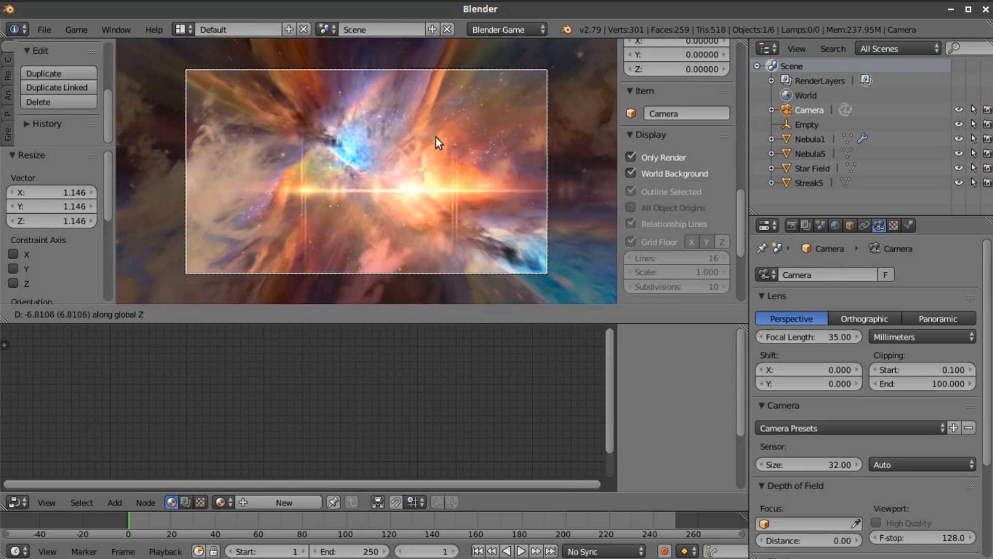
click(479, 202)
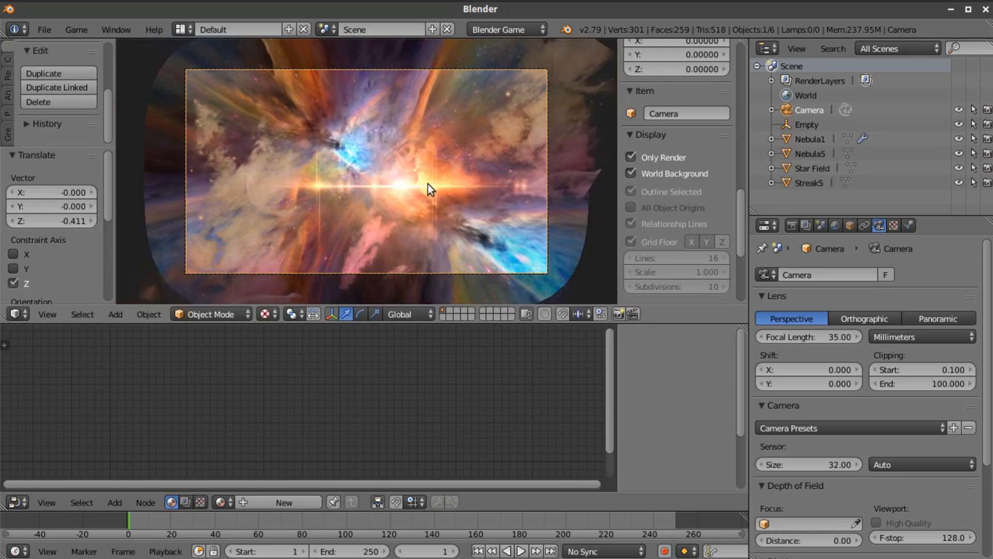
Delete the Streak5 plane from the scene
click(807, 183)
key(x)
click(426, 226)
scroll(420, 219, up, 1)
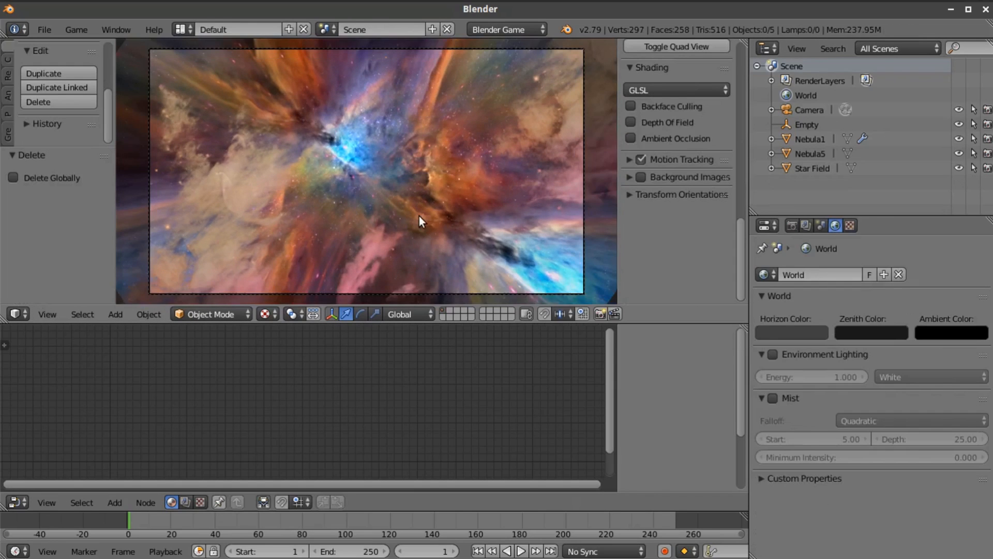
scroll(418, 216, down, 1)
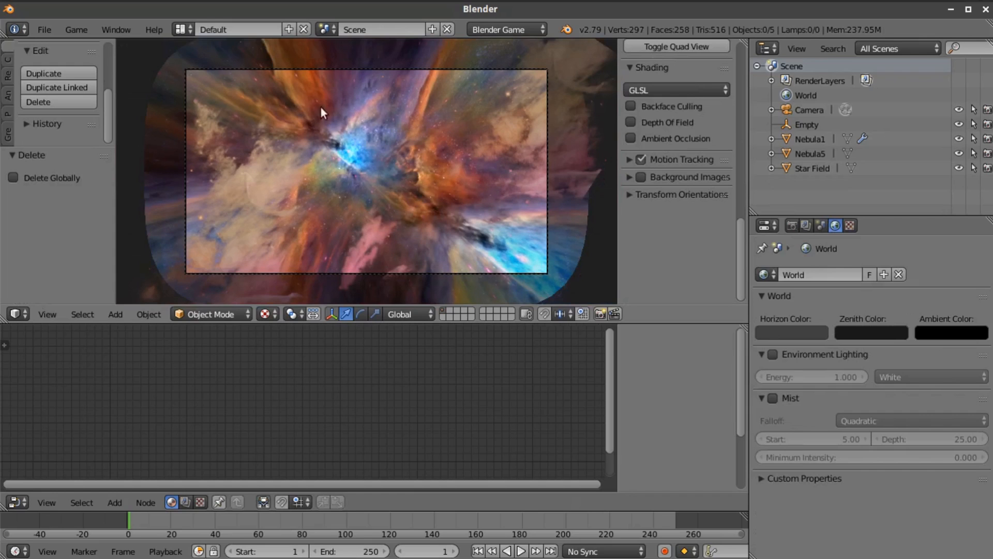
Move the Nebula5 clouds by about -4.482 along Z, deeper into the nebula, and return to the camera view
middle_drag(350, 150, 381, 167)
right_click(391, 97)
drag(369, 131, 368, 112)
right_click(402, 195)
drag(364, 244, 362, 191)
click(44, 312)
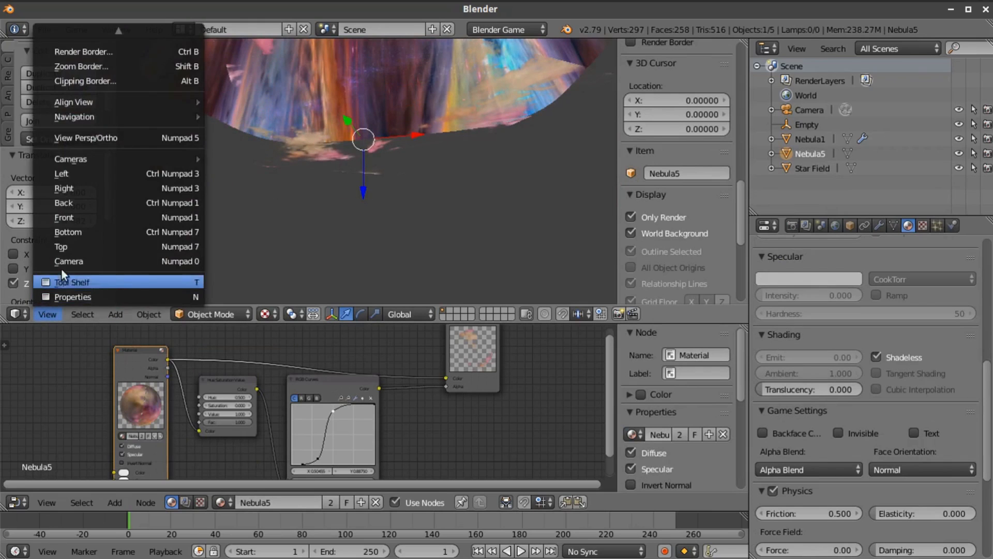
click(60, 274)
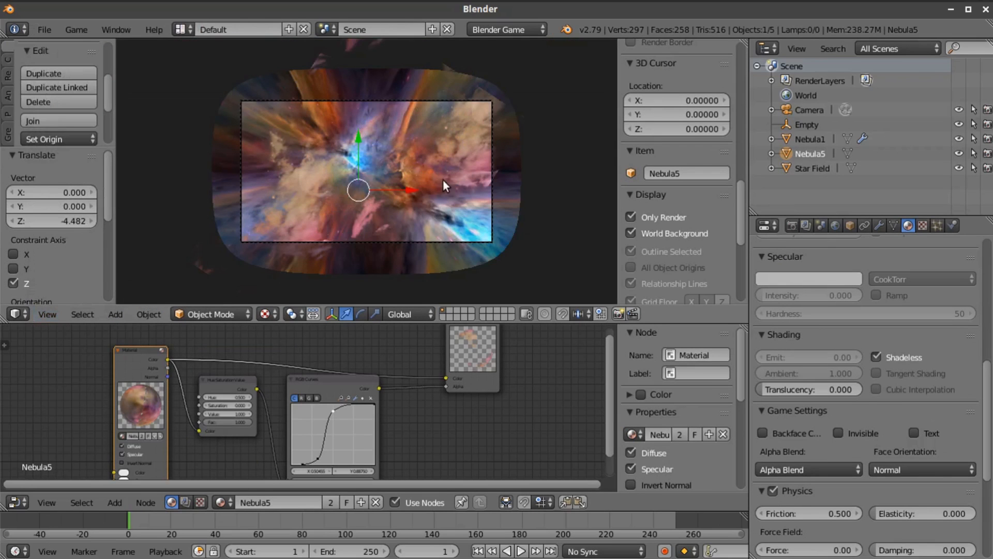
Scale the Nebula5 clouds by about 1.165 to spread them across the camera frame
right_click(442, 179)
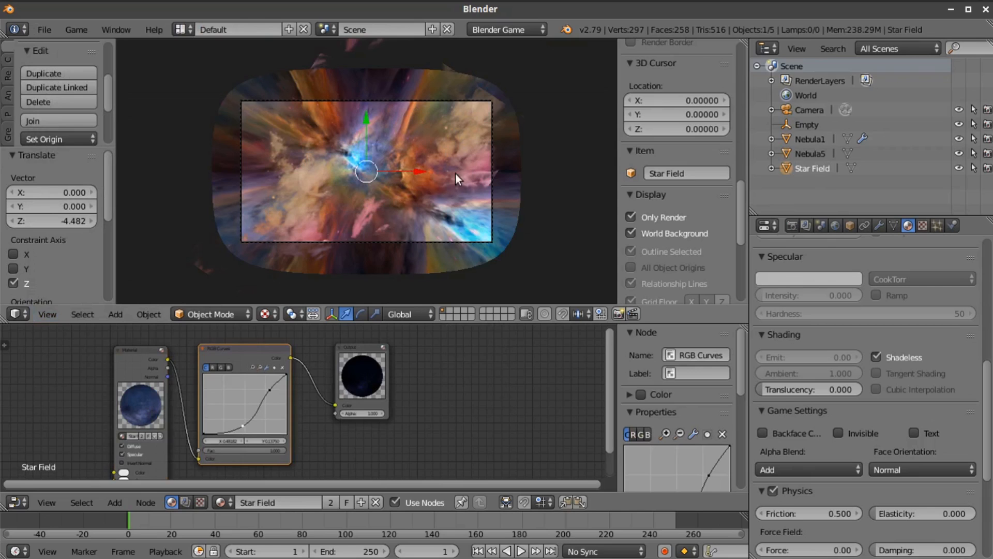
right_click(455, 177)
key(s)
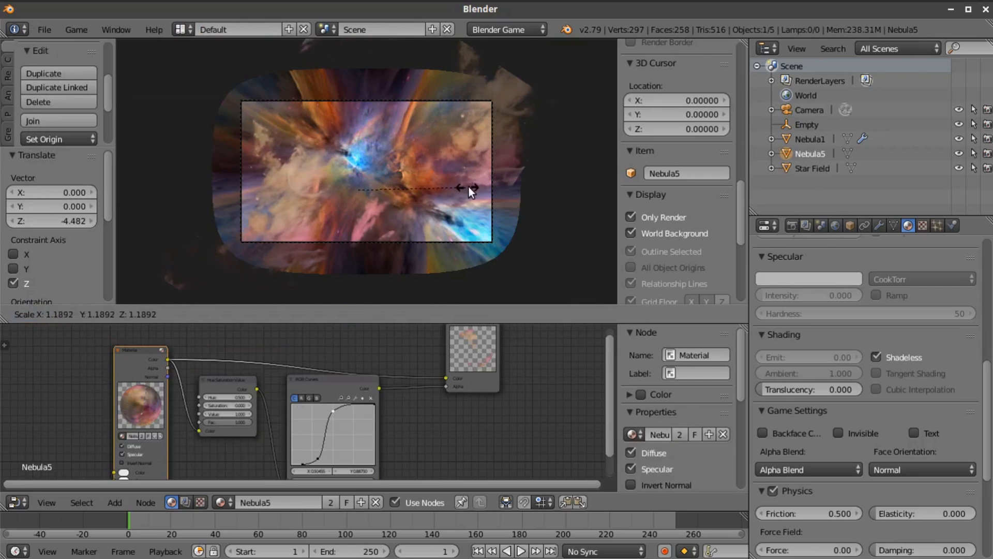
click(464, 188)
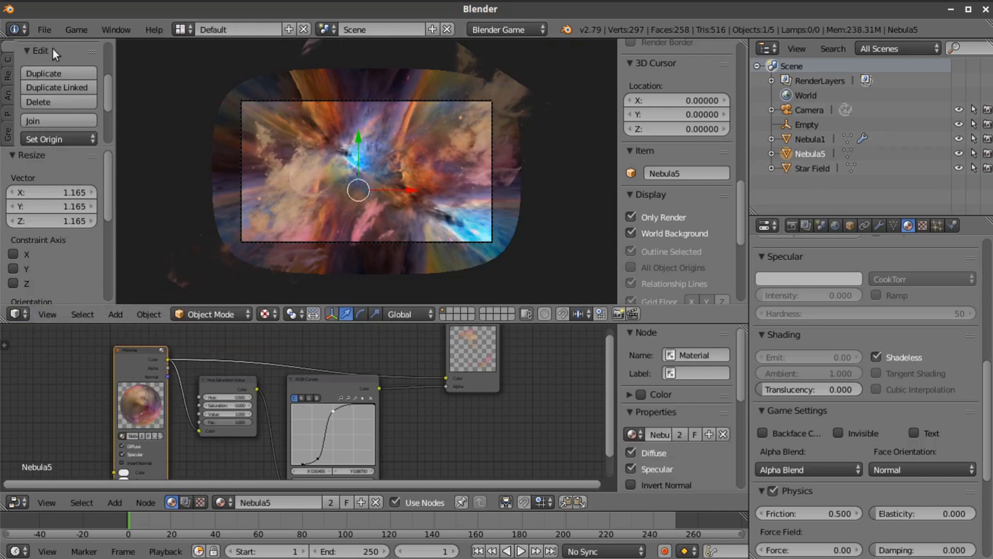
Choose smoke3.jpg in the Space Images folder for import as an image plane
click(46, 29)
mouse_move(124, 301)
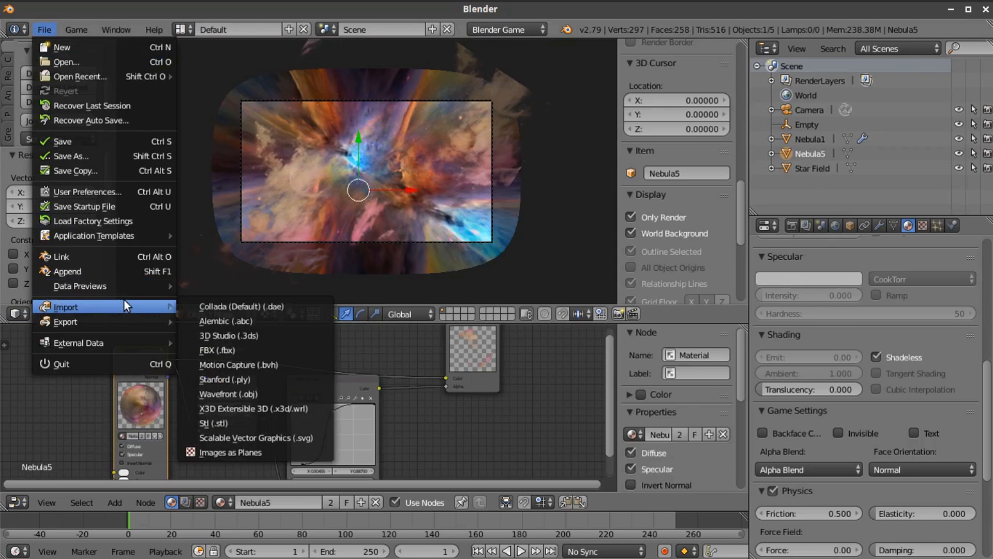
click(260, 452)
scroll(474, 371, down, 5)
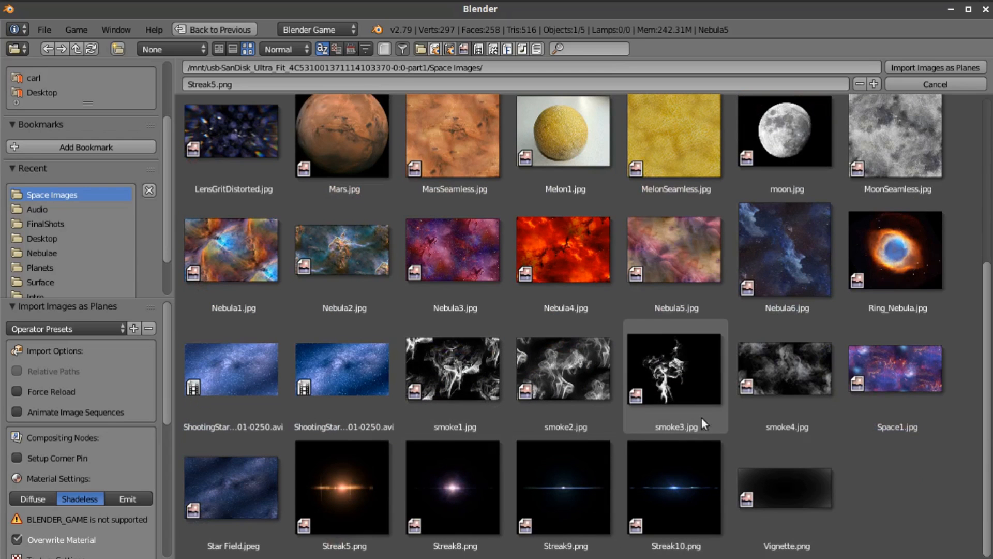
click(681, 373)
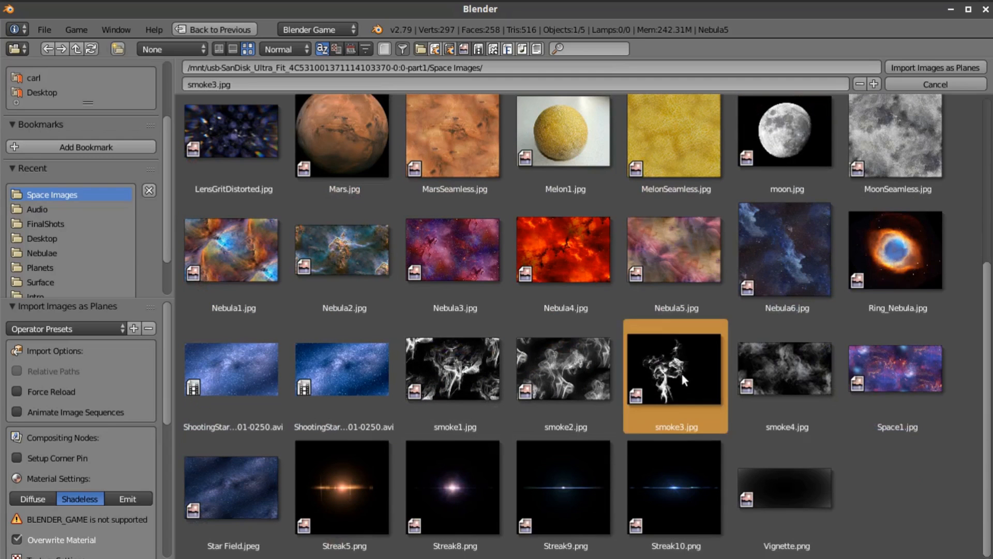
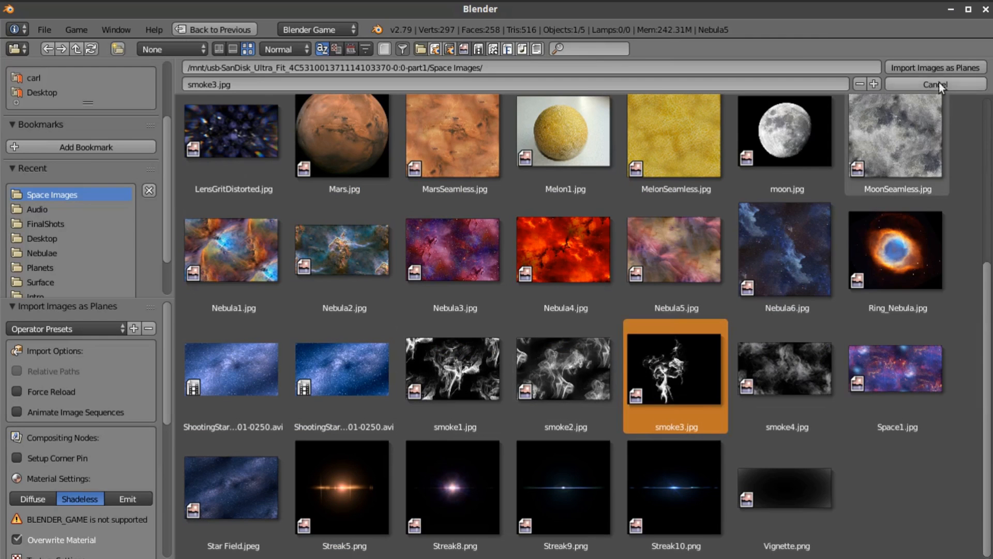
Import smoke3.jpg as an image plane and switch the render engine to Blender Render
click(939, 68)
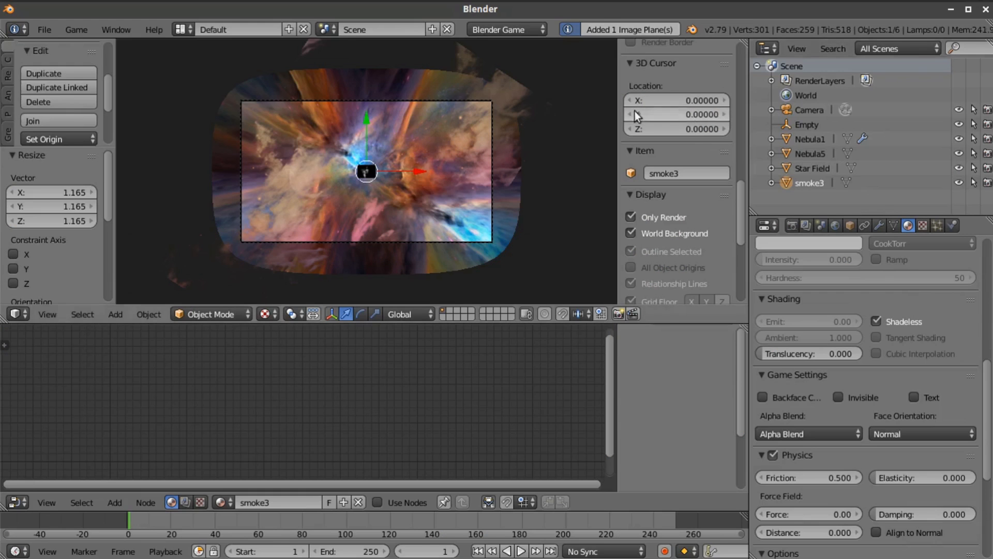
click(509, 29)
click(501, 47)
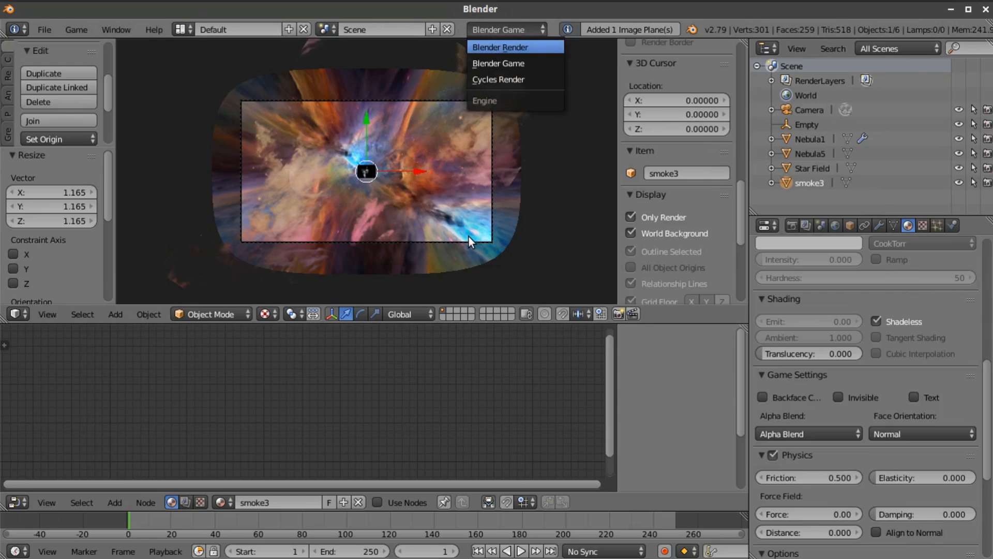
Enlarge the smoke3 plane and raise it about 1.067 along Z above the nebula clouds, ending in the camera view
scroll(469, 237, up, 1)
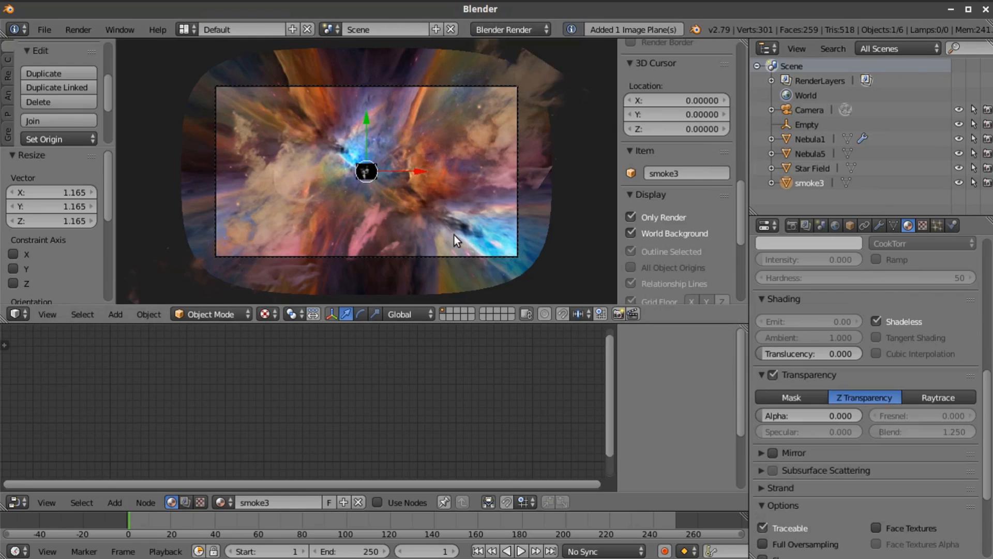
key(s)
click(484, 117)
middle_drag(484, 116, 353, 107)
drag(363, 118, 368, 79)
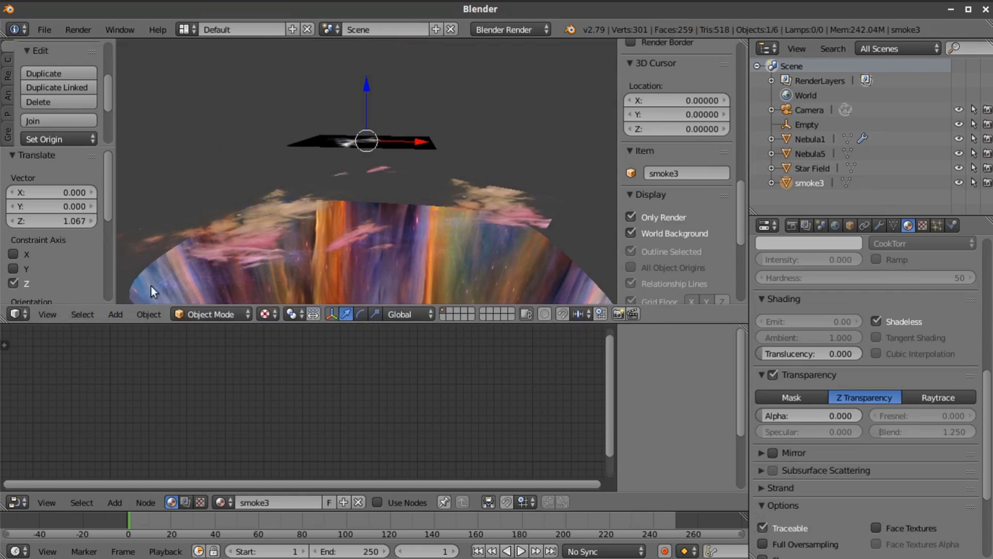
click(47, 314)
click(73, 260)
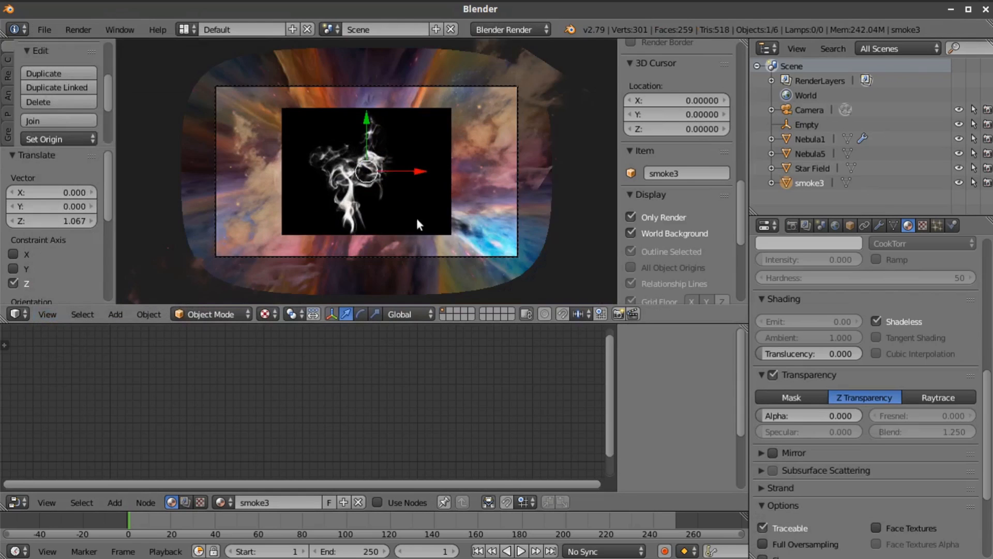
Scale the smoke3 plane by about 2.81 and rotate it about -44.2° around Z
key(s)
click(523, 277)
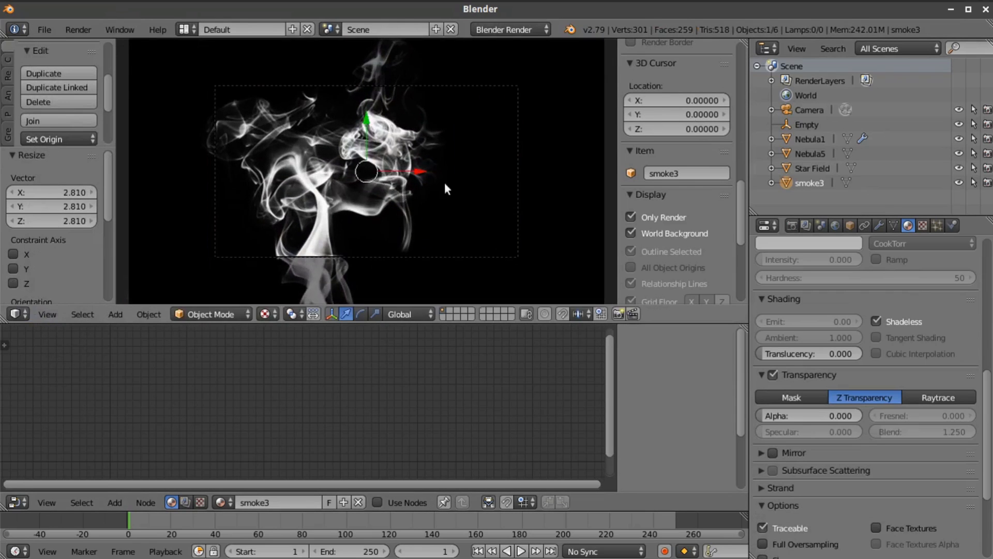
key(r)
key(z)
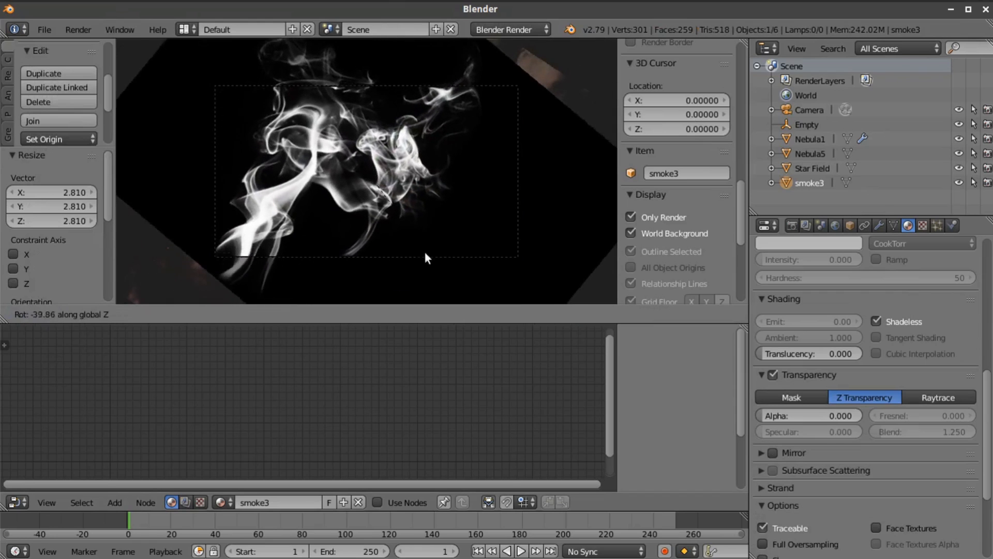
click(421, 255)
Rotate the smoke3 plane further around Z and shift it along X, with a final move of about 8.201
key(g)
key(x)
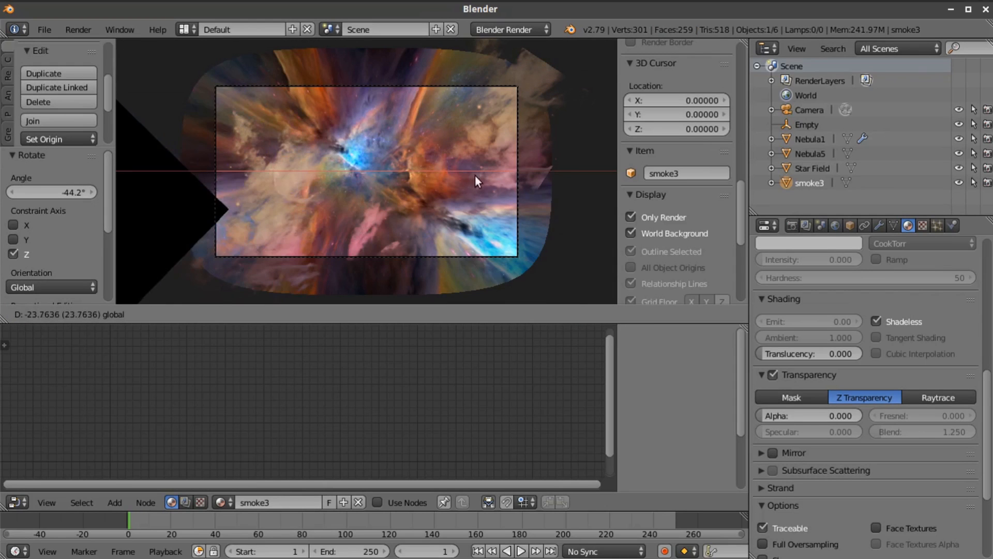
click(317, 201)
key(r)
key(z)
click(389, 157)
key(g)
key(x)
click(525, 198)
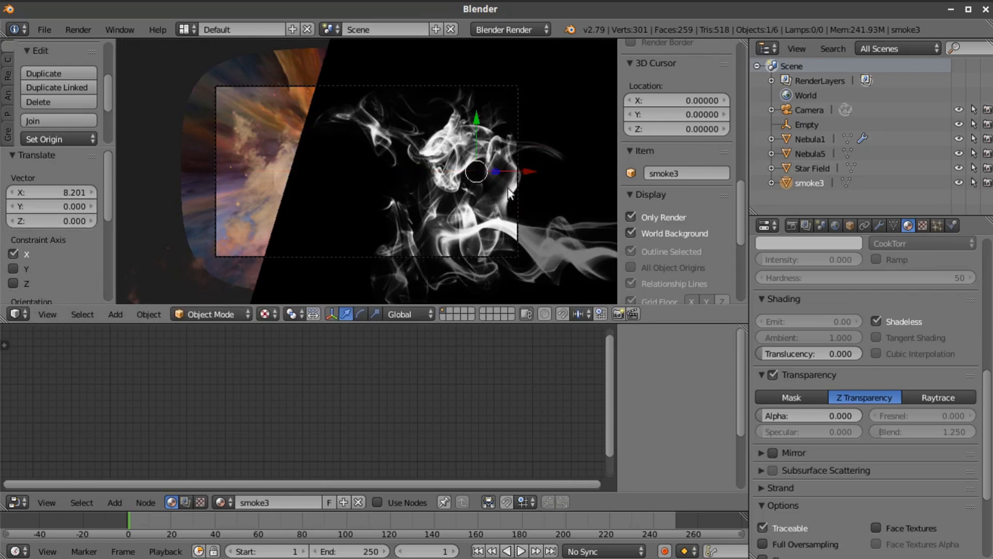
Shrink the smoke3 plane and reposition it slightly along X and by about -0.561 along Y
key(s)
click(509, 244)
key(g)
key(x)
click(515, 169)
key(g)
key(y)
click(461, 126)
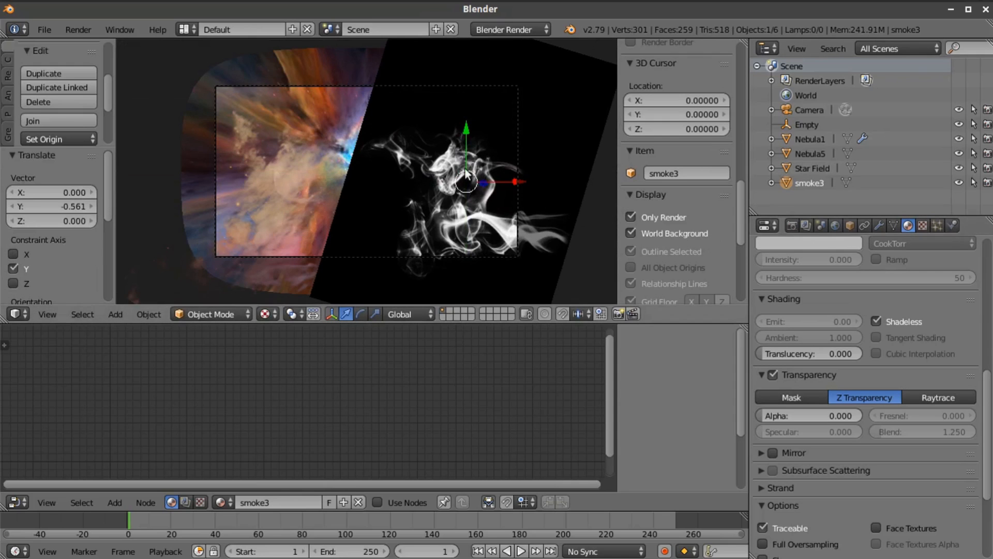
Widen the properties area beside the 3D view to give the material settings more room
drag(750, 222, 667, 222)
key(Home)
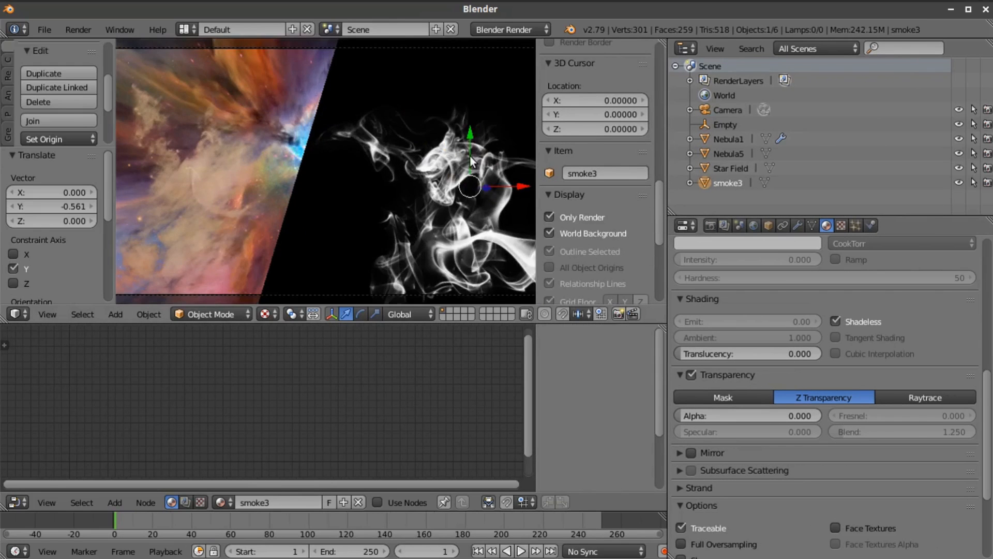
scroll(466, 160, down, 3)
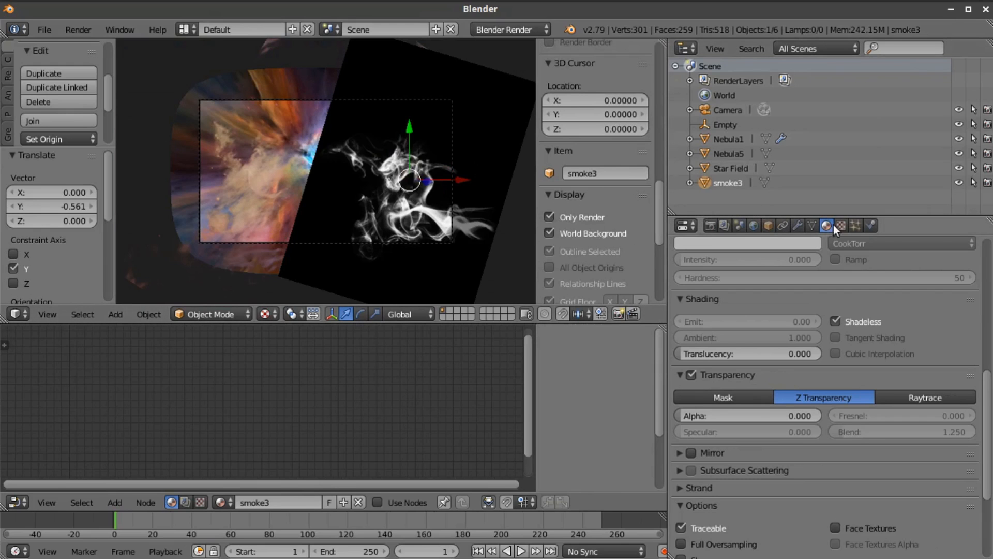
Add a second material slot with a new material to the smoke3 plane and make that material shadeless
scroll(842, 240, up, 10)
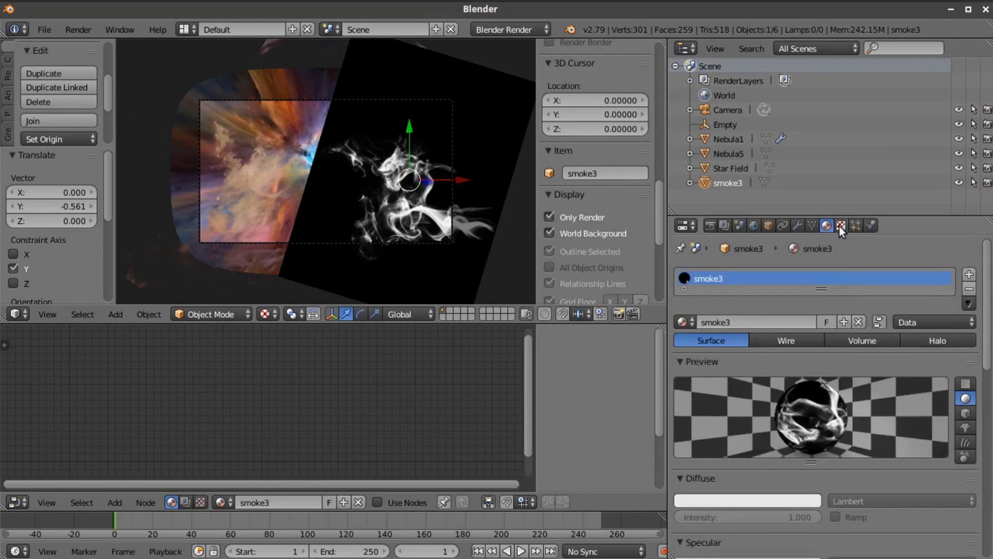
click(840, 225)
click(826, 226)
click(969, 273)
click(765, 356)
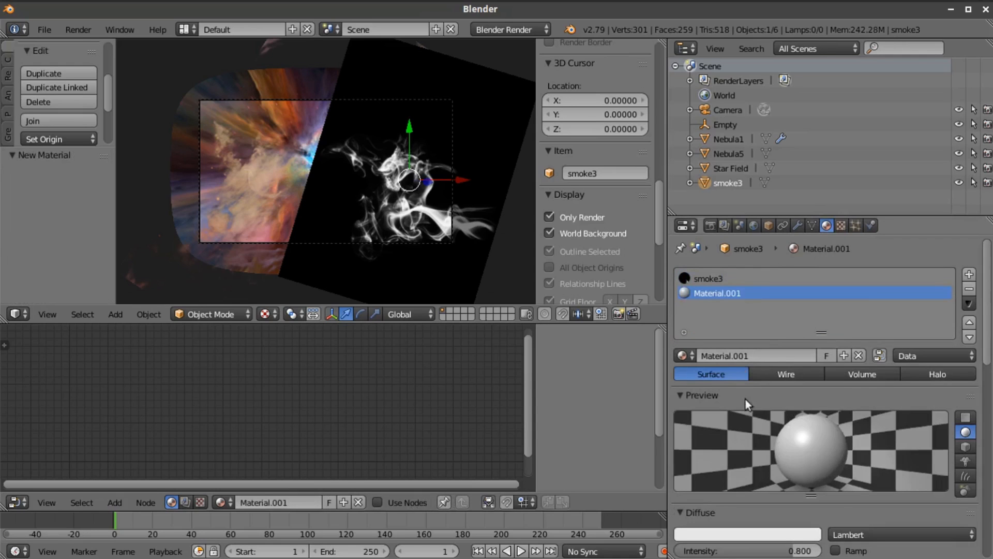
scroll(825, 393, down, 5)
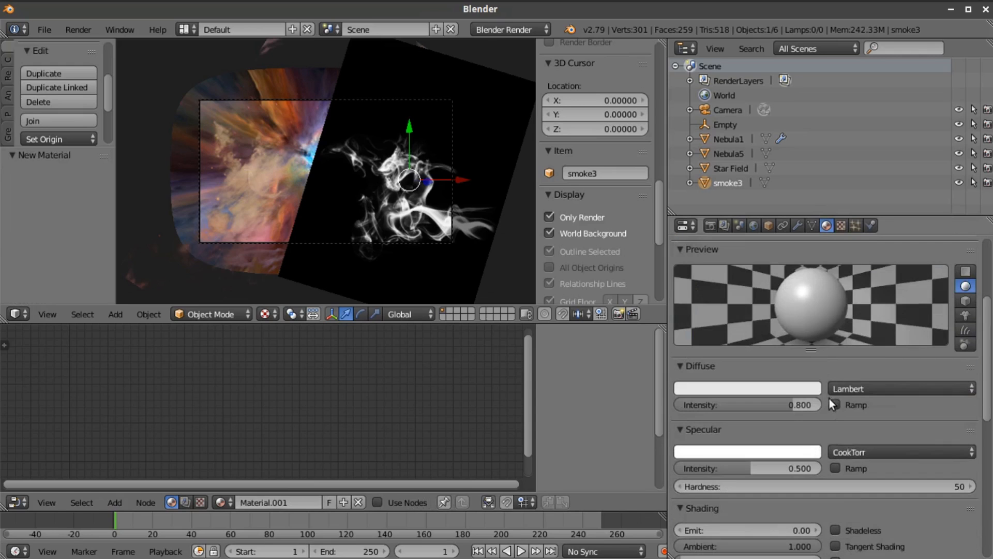
click(835, 530)
scroll(876, 466, up, 5)
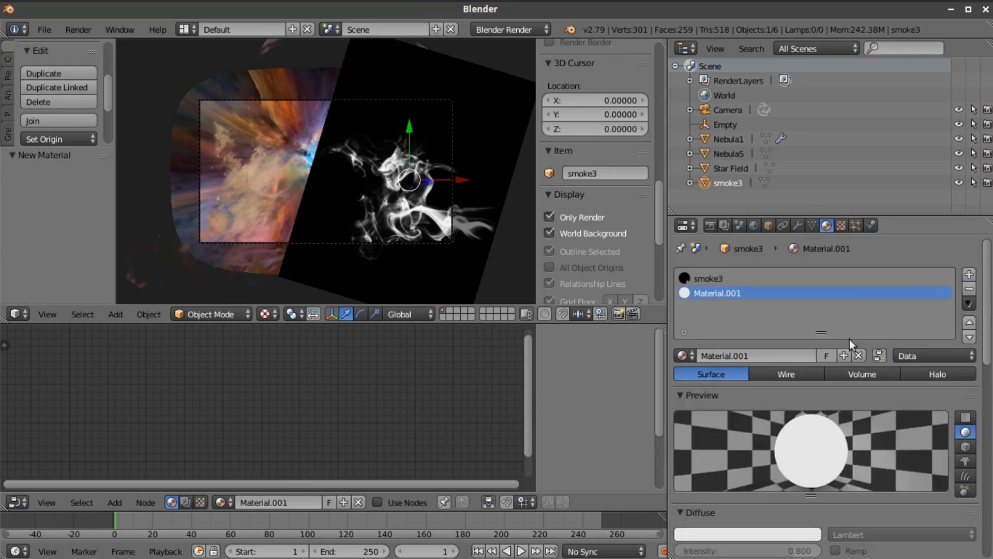
Give the new material an image texture that uses Nebula5.jpg from the Space Images folder
click(841, 225)
click(776, 383)
scroll(850, 473, down, 5)
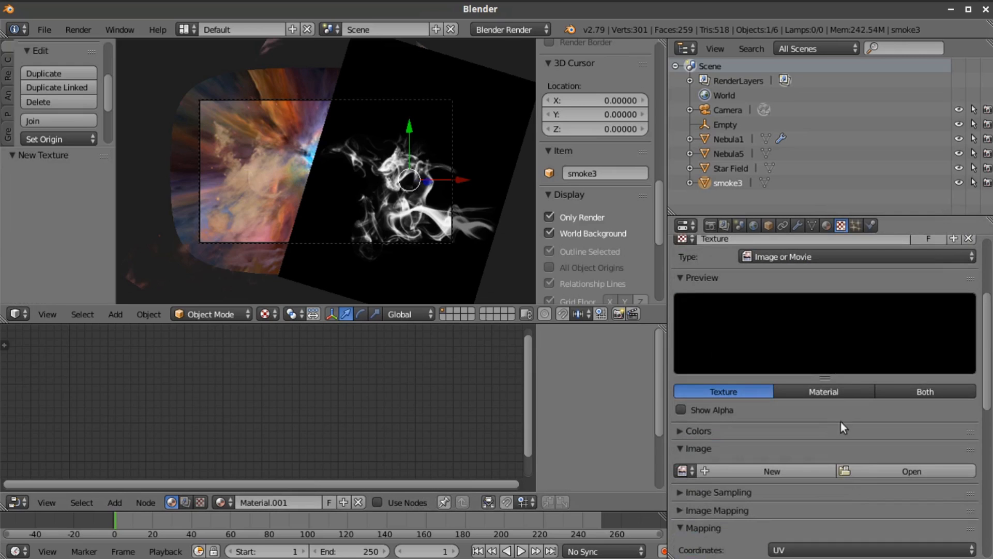
click(876, 468)
click(75, 283)
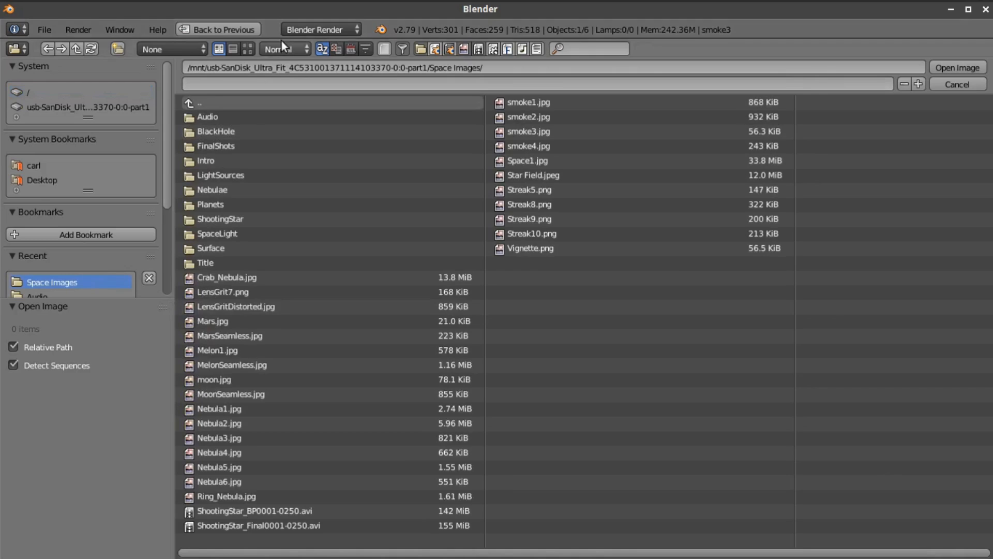
click(247, 49)
scroll(582, 315, down, 4)
scroll(586, 328, down, 1)
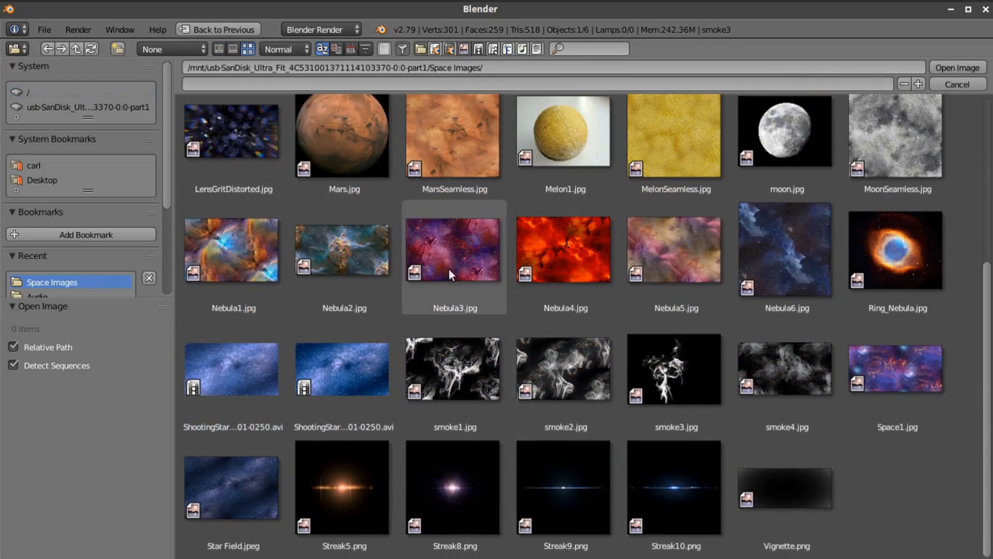
click(251, 258)
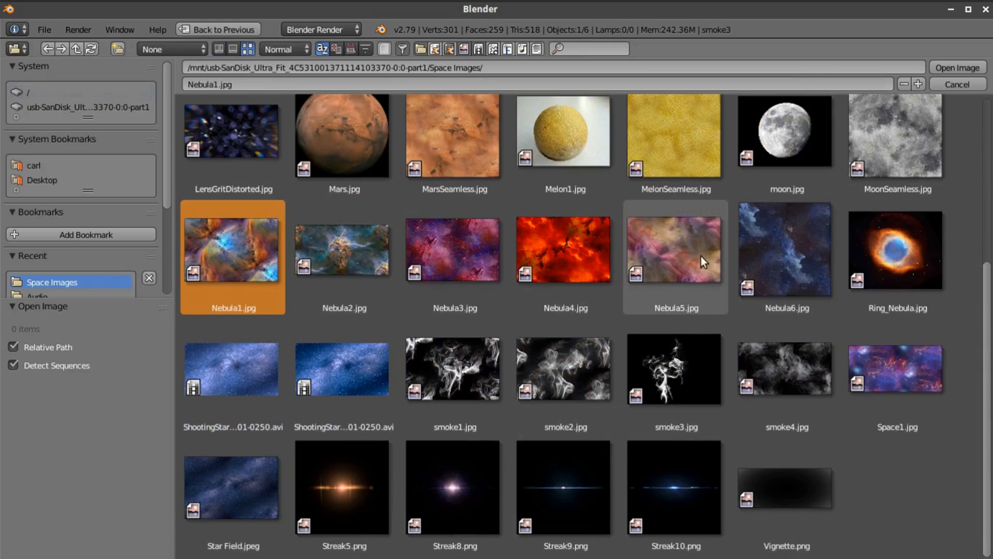
click(683, 253)
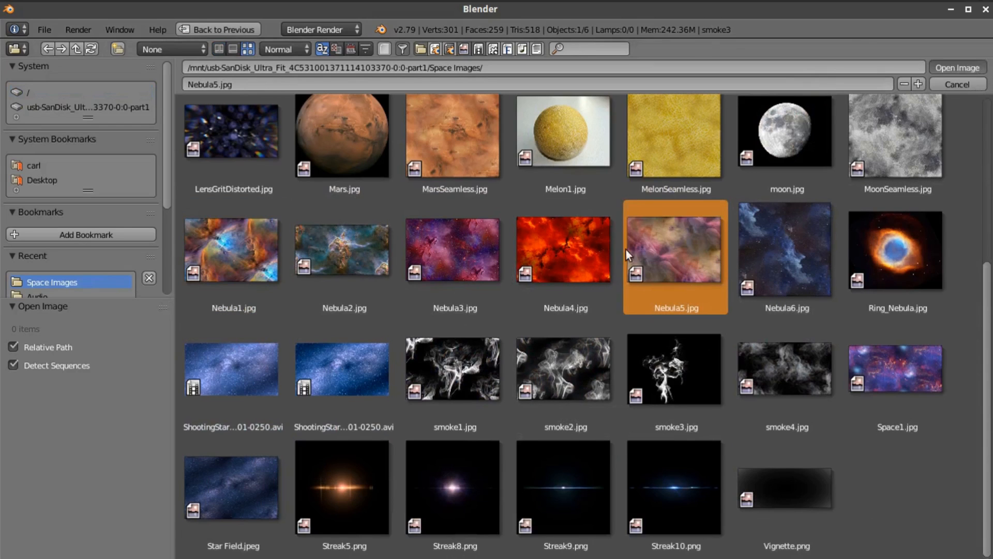
double_click(693, 213)
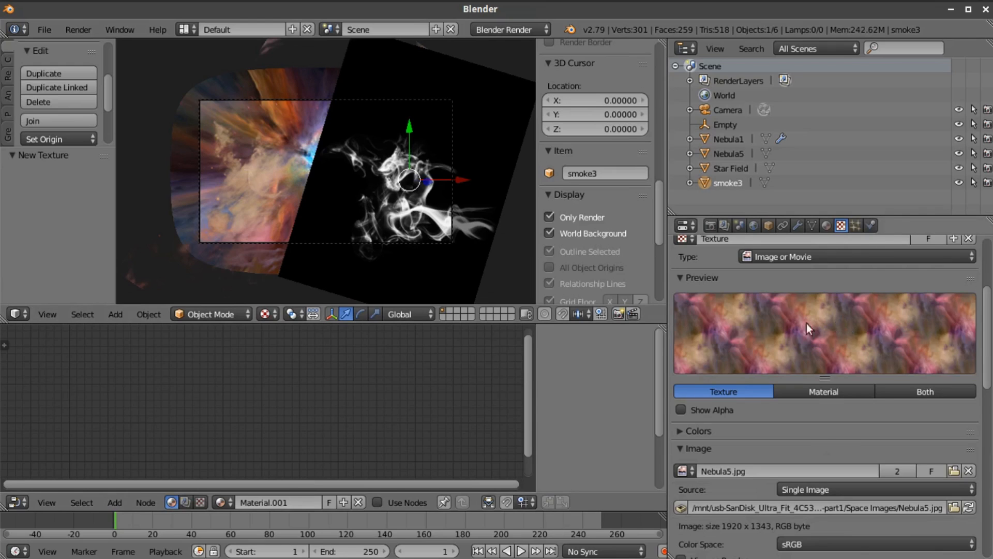
Select the plane's smoke3 material and enable shader nodes for it
scroll(808, 313, up, 5)
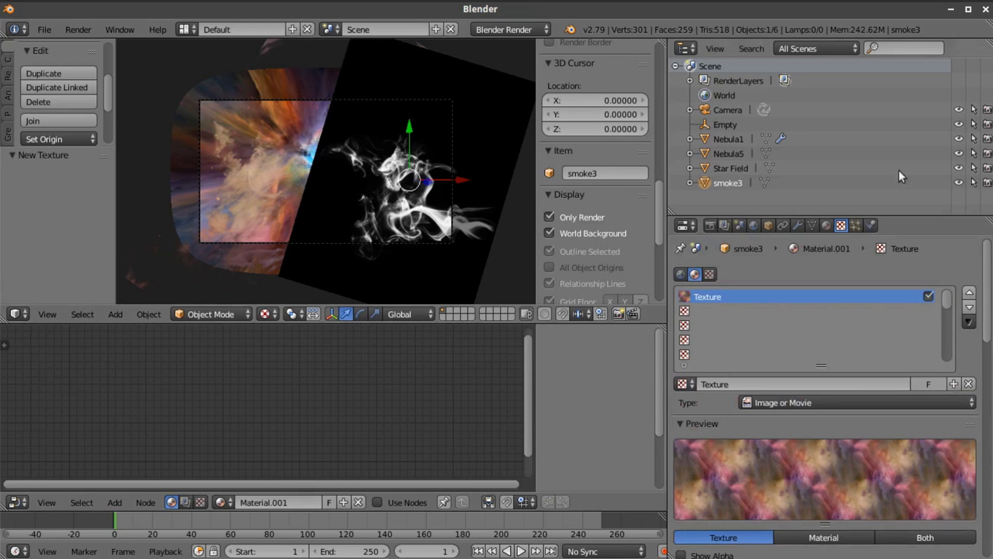
click(828, 226)
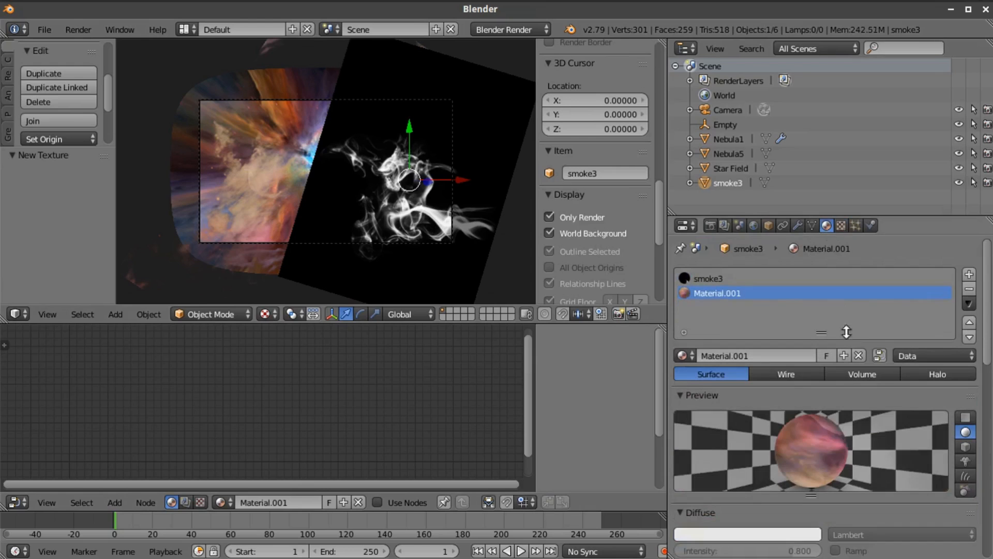
click(721, 279)
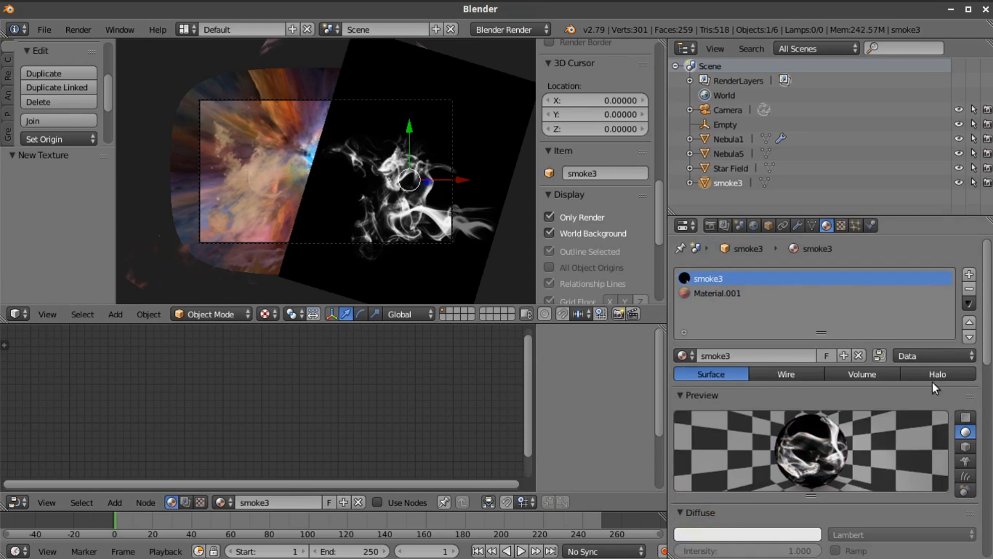
click(879, 355)
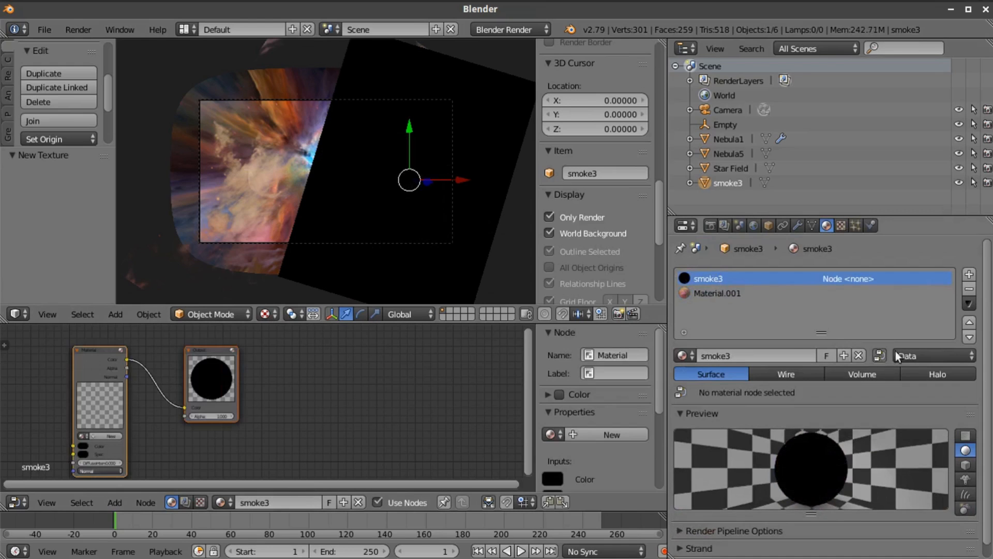
Assign the smoke3 material to the material node in the node tree
middle_drag(308, 381, 500, 394)
scroll(416, 378, up, 7)
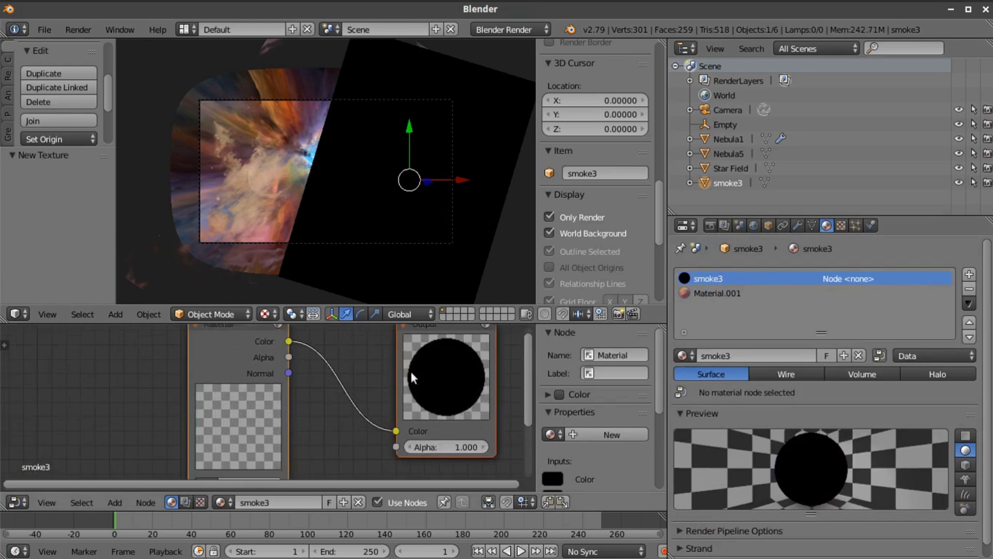
scroll(322, 410, down, 2)
scroll(321, 416, down, 1)
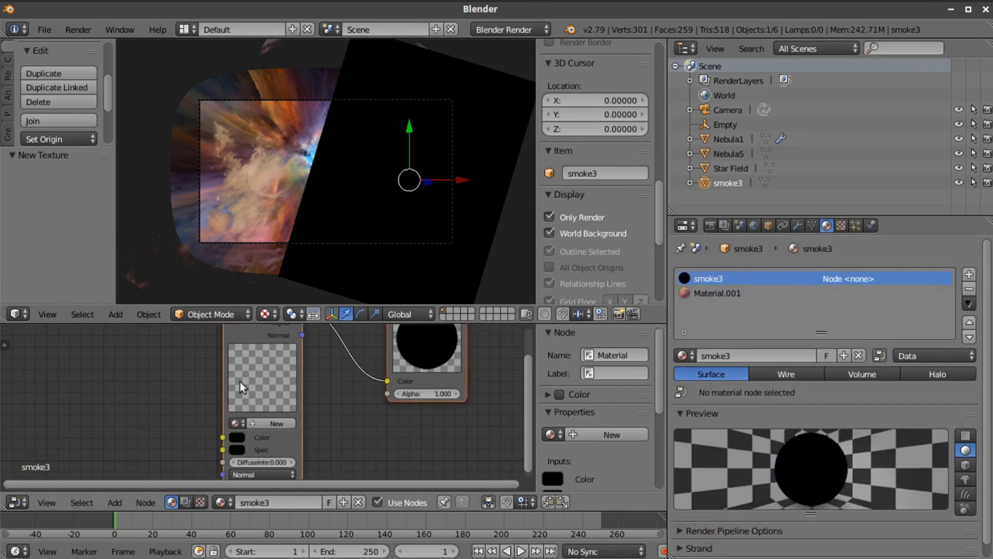
click(238, 422)
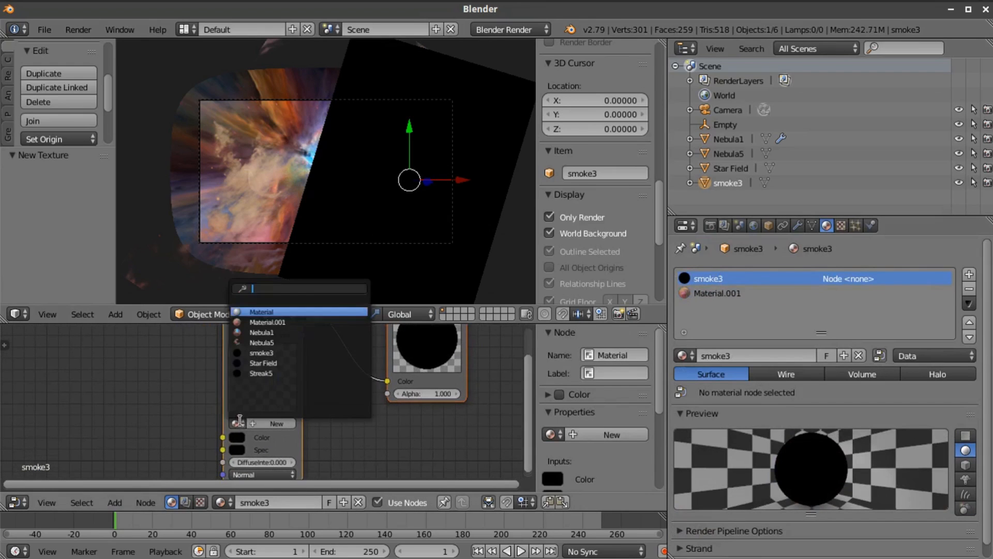
click(259, 354)
scroll(284, 397, down, 4)
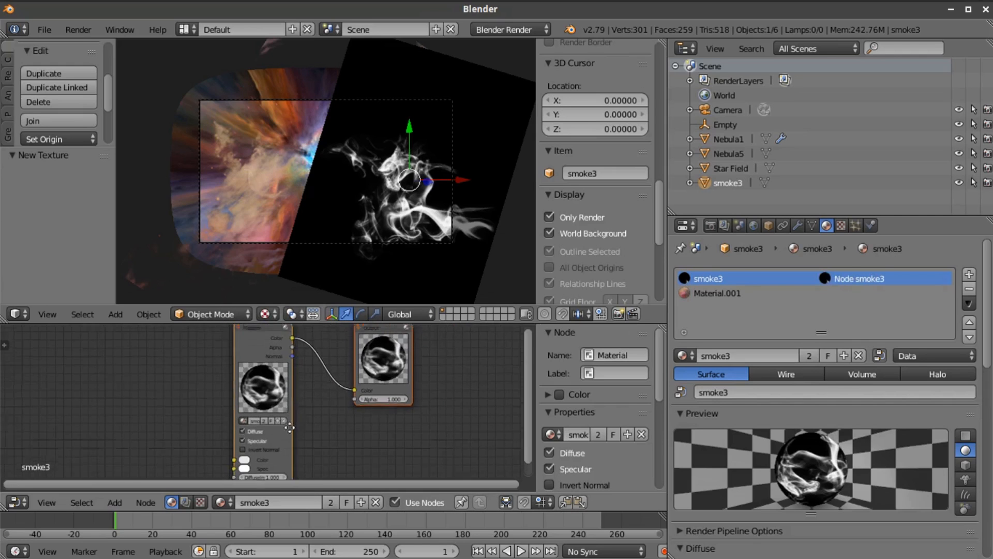
Add a second Material input node below the smoke3 node and assign Material.001 to it
middle_drag(289, 420, 143, 364)
click(116, 501)
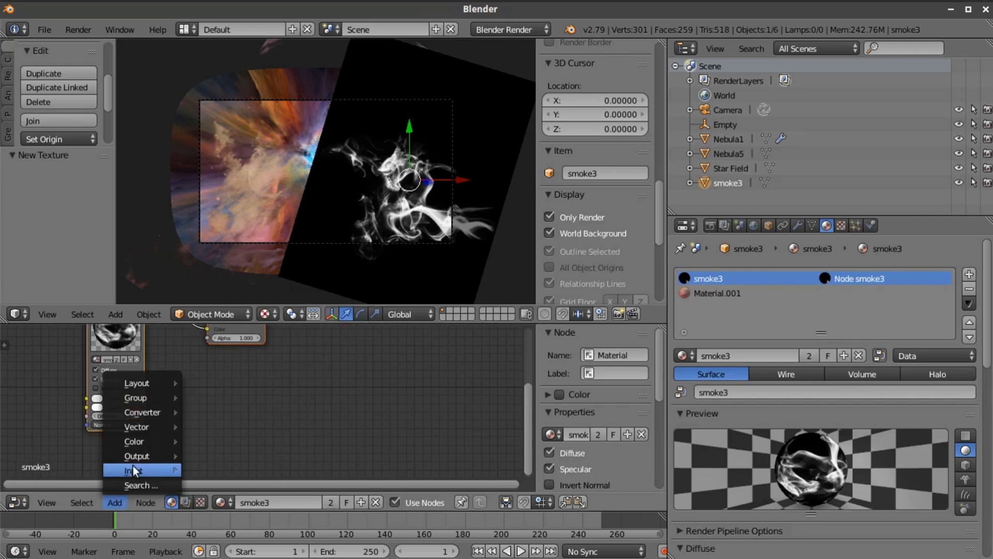
mouse_move(134, 468)
mouse_move(141, 440)
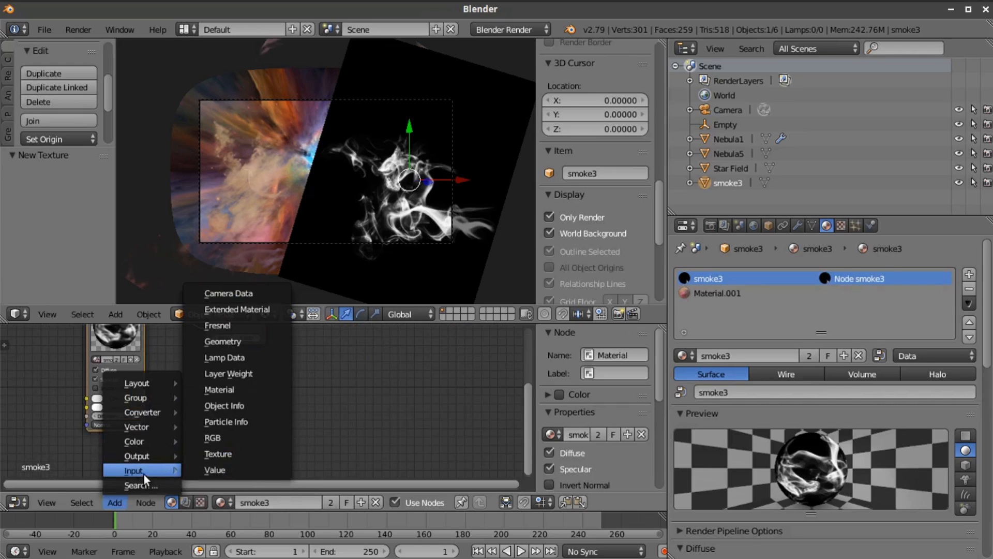
click(228, 389)
click(202, 364)
scroll(369, 442, up, 2)
middle_drag(393, 445, 408, 390)
scroll(214, 417, up, 2)
click(207, 419)
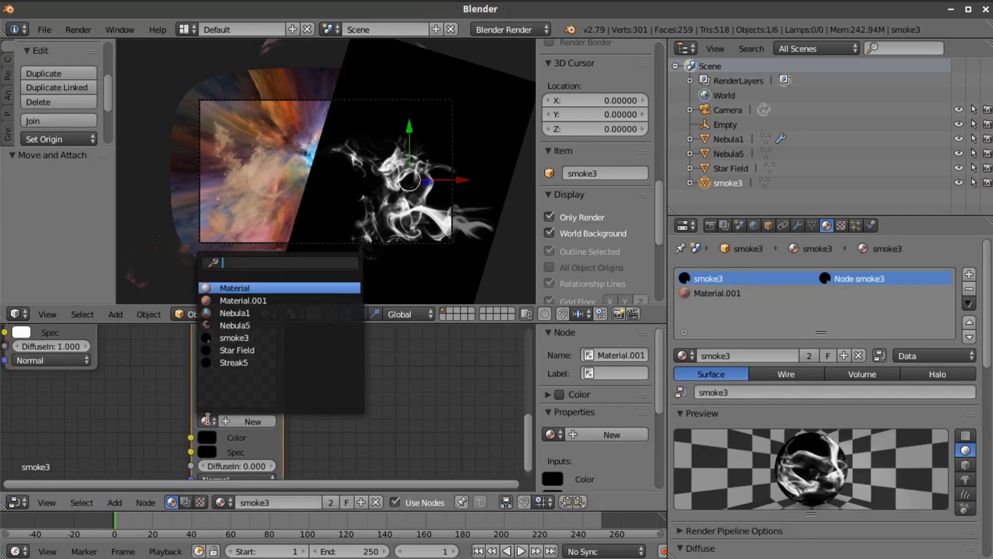
click(249, 300)
Space out the Output node, linking the Material.001 node's Color to its Color and the smoke3 node's Color to its Alpha
scroll(355, 385, down, 8)
middle_drag(355, 385, 274, 468)
drag(159, 354, 375, 359)
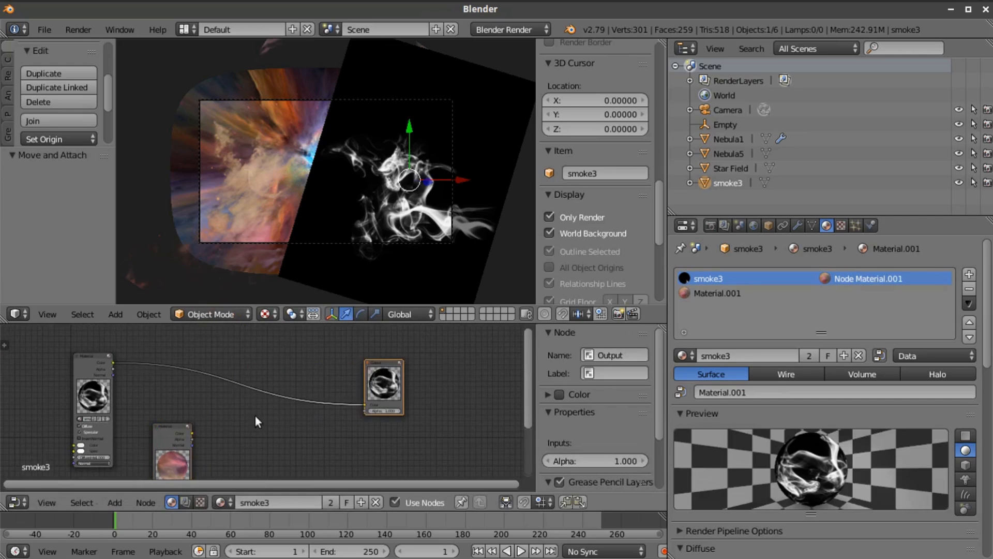
scroll(209, 434, up, 1)
drag(180, 438, 381, 405)
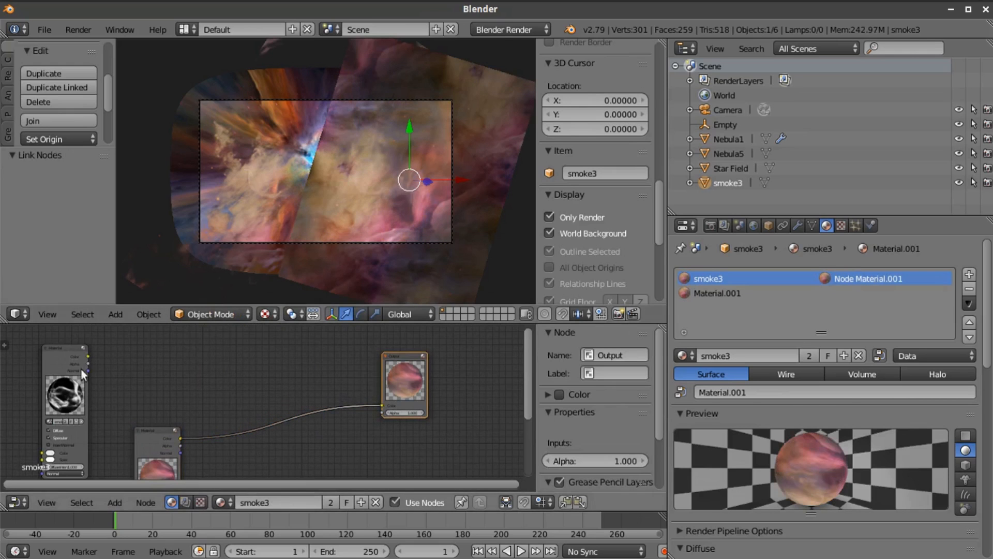
drag(88, 355, 383, 412)
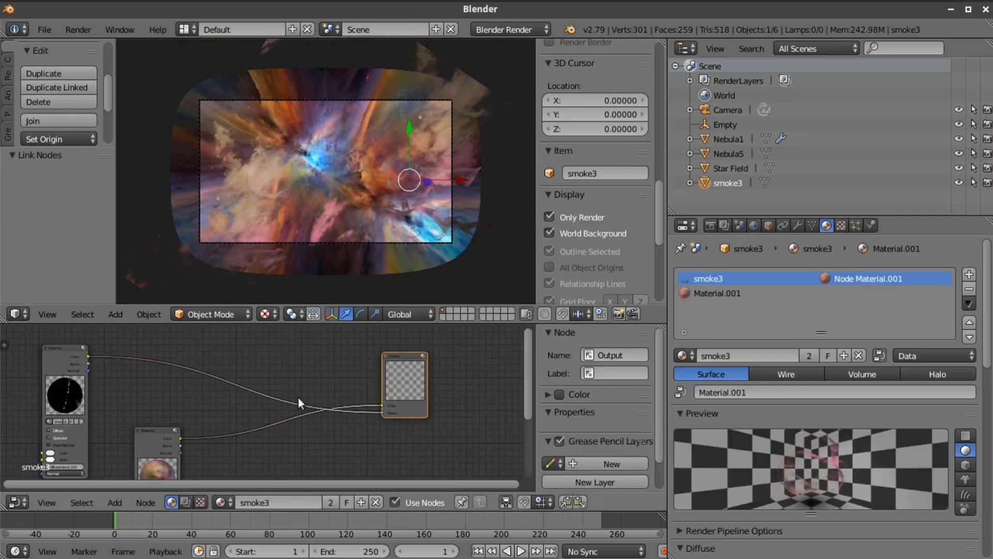
Move the smoke3 node's Color link to the Output's Color input and insert an RGB Curves node into that link
drag(381, 413, 383, 405)
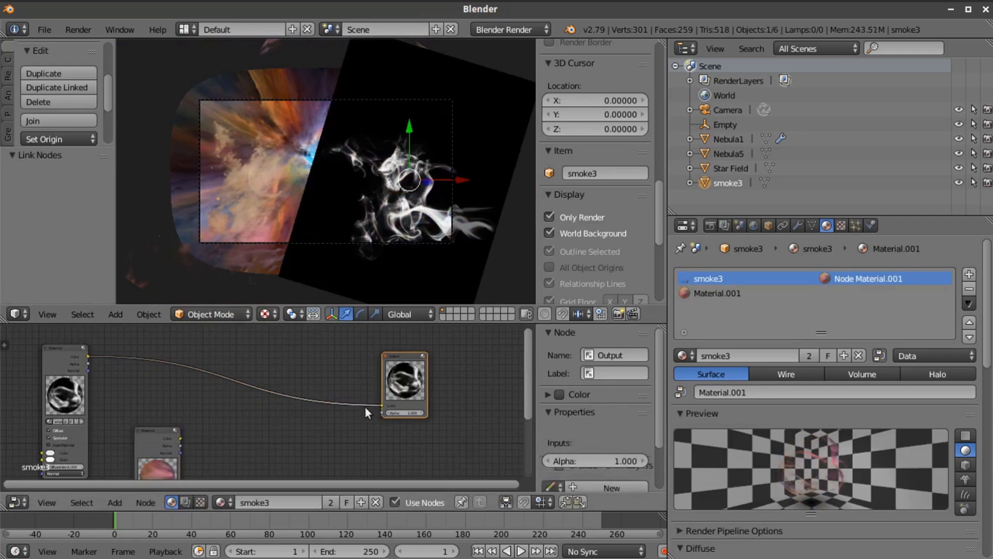
click(120, 501)
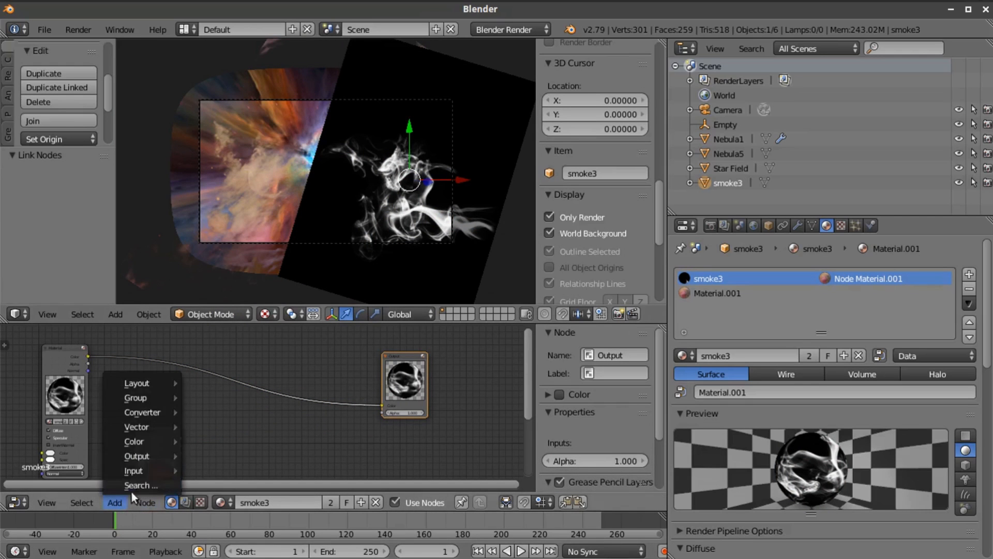
mouse_move(143, 438)
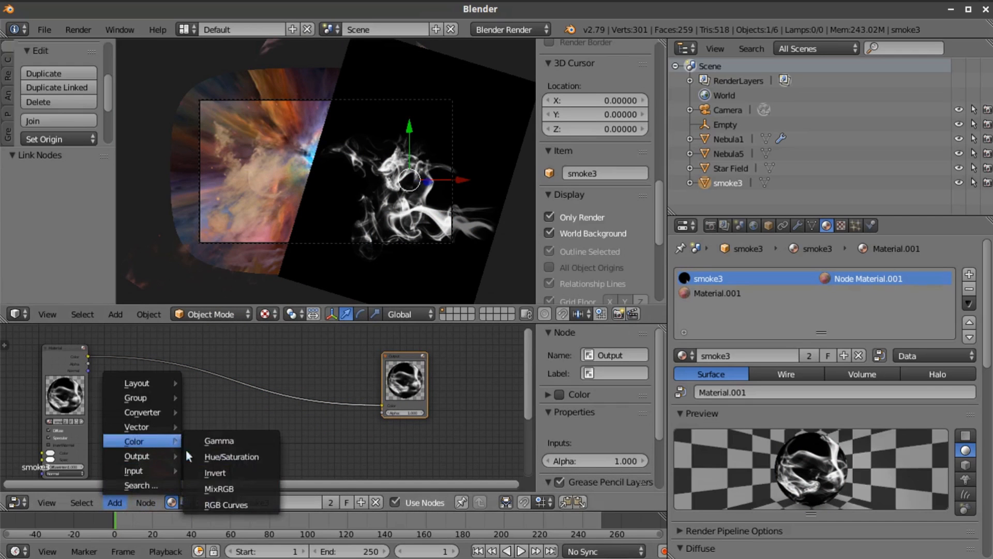
click(224, 504)
click(266, 409)
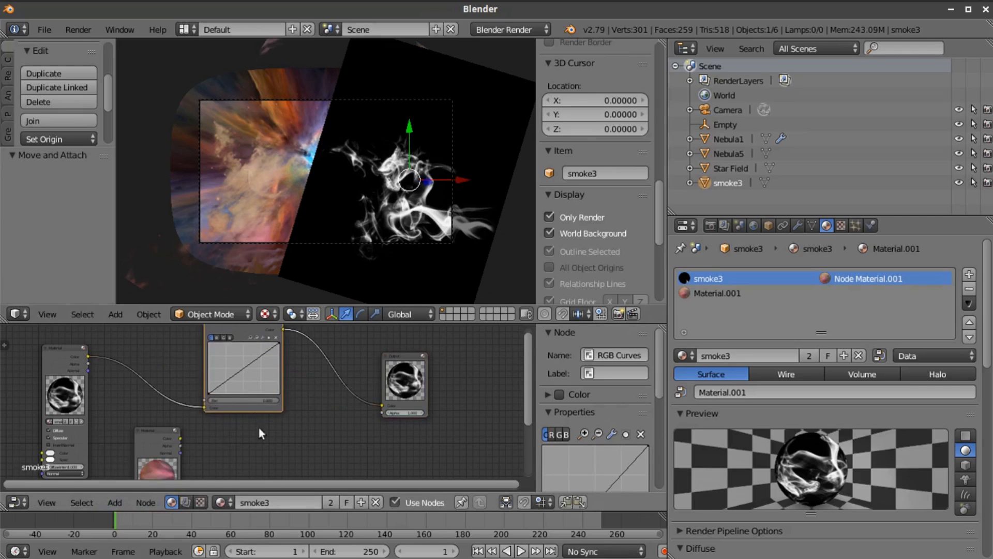
Raise the RGB Curves node's curve with a point near its upper-left part to strengthen the white smoke
scroll(266, 405, up, 1)
scroll(266, 406, up, 1)
scroll(452, 68, up, 1)
scroll(249, 346, down, 1)
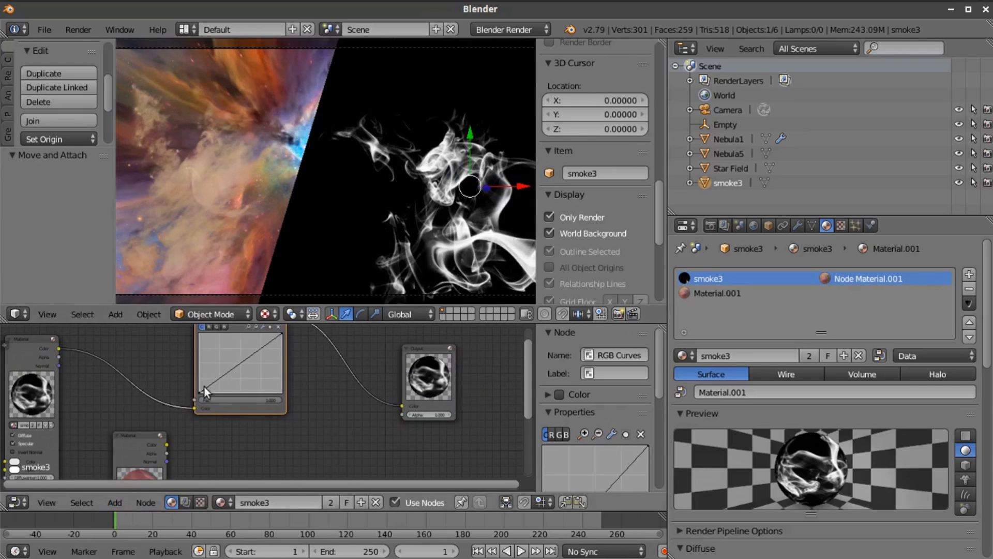
drag(260, 348, 221, 343)
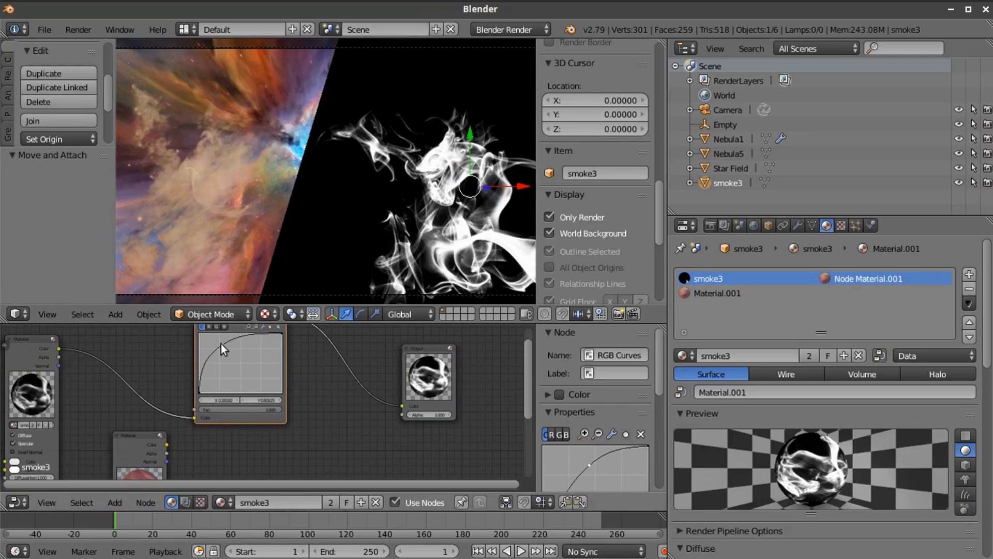
scroll(246, 279, down, 2)
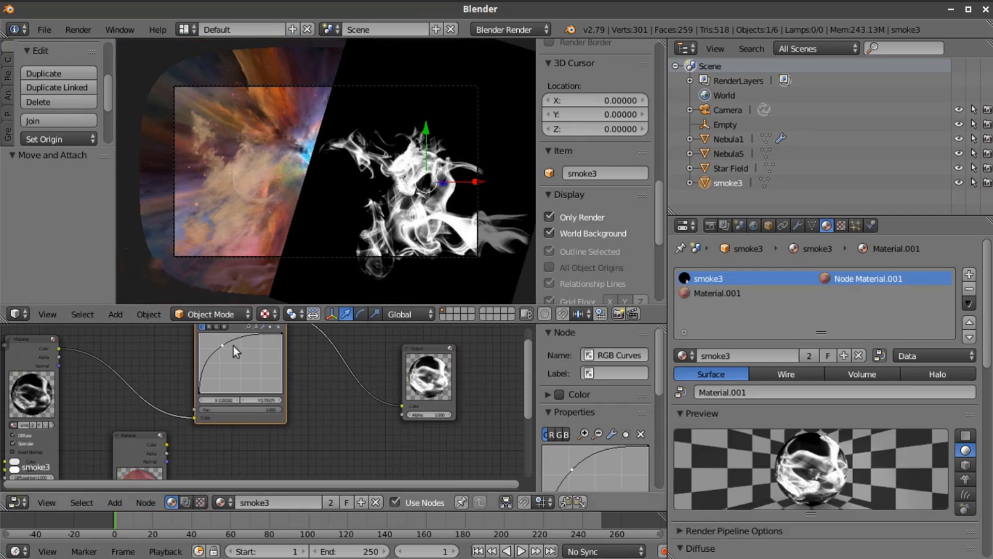
drag(222, 345, 219, 342)
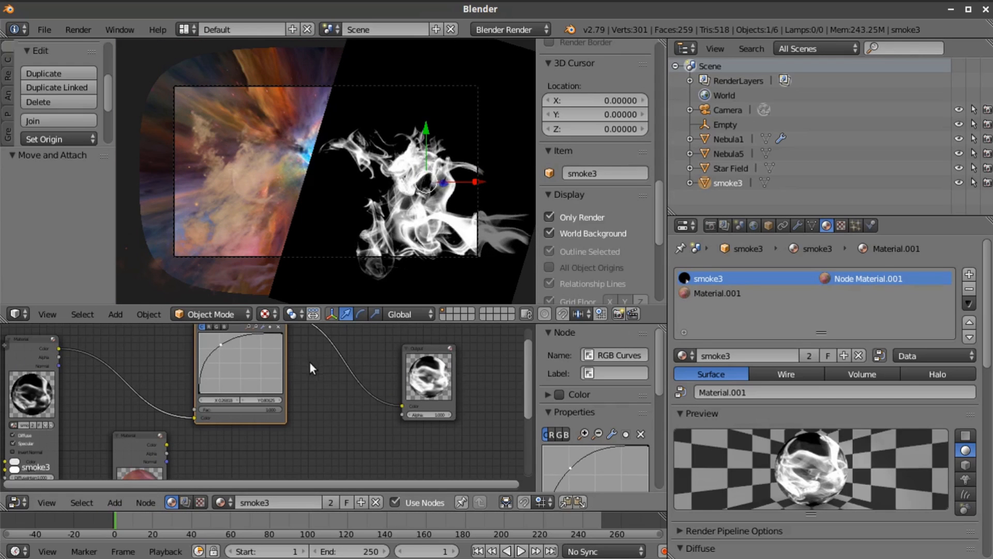
Relink the RGB Curves output to the Output's Alpha and the Material.001 node's Color to the Output's Color
scroll(307, 382, down, 1)
drag(363, 402, 358, 408)
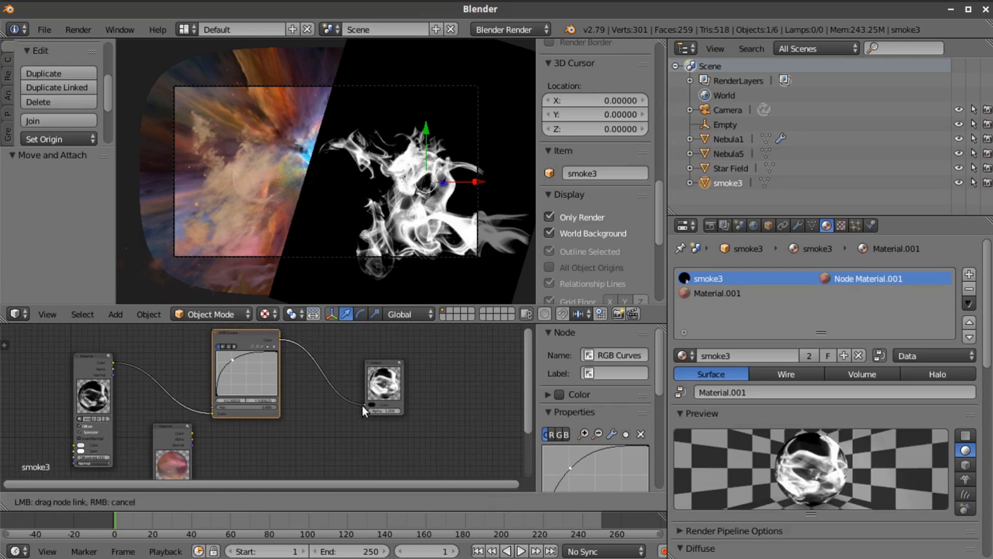
drag(192, 432, 362, 404)
Shift the smoke3 plane slightly along negative X, scale it by about 1.188, and move it about 0.478 along Y
scroll(463, 182, up, 2)
drag(523, 187, 505, 187)
key(s)
click(511, 222)
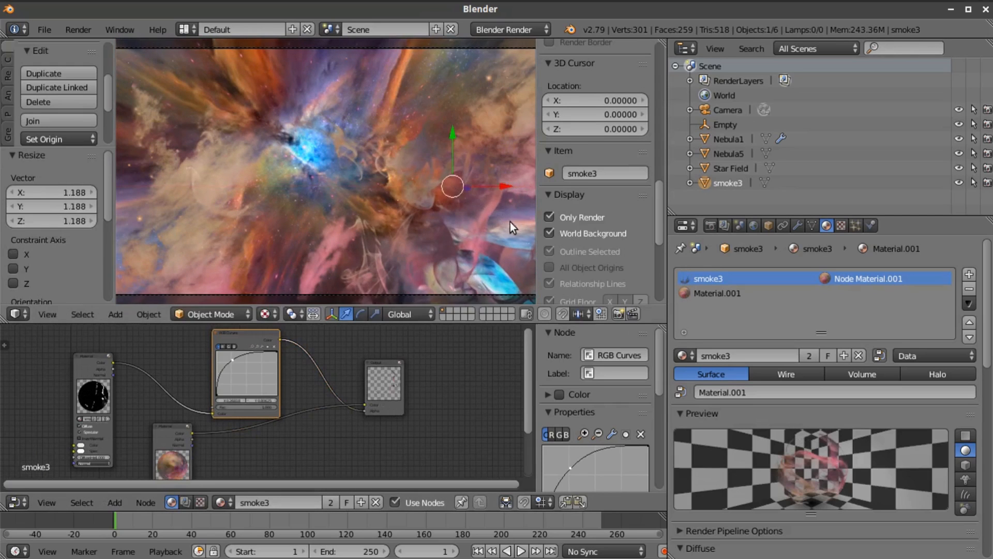
scroll(480, 211, down, 3)
drag(401, 132, 399, 123)
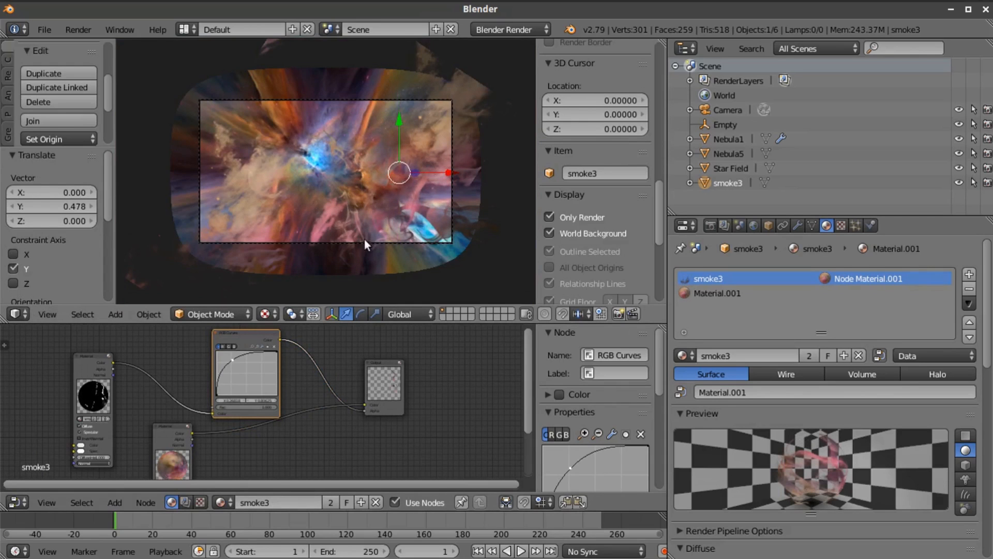
scroll(390, 237, up, 3)
scroll(390, 237, down, 2)
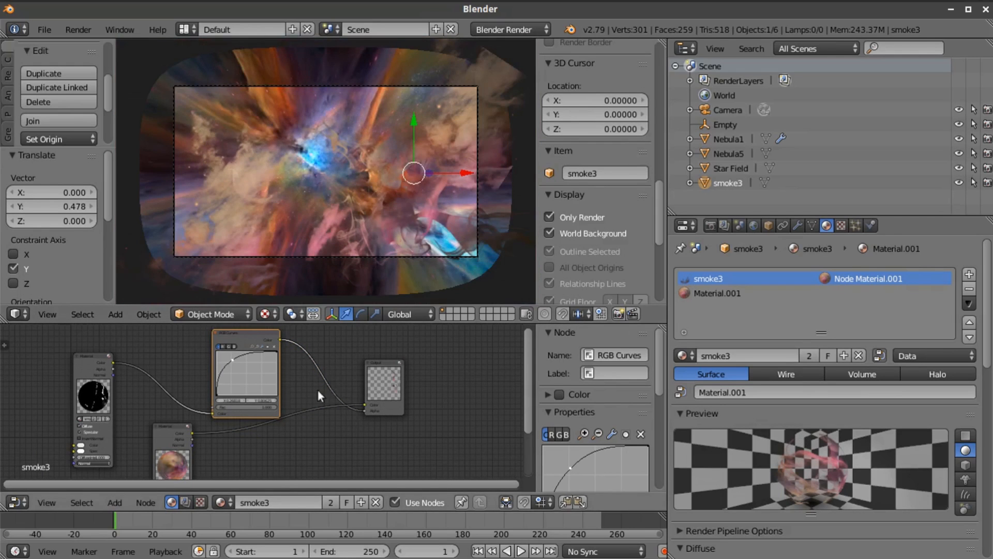
Add a second RGB Curves node into the link between the Material.001 node and the Output's Color
scroll(323, 383, down, 2)
click(117, 500)
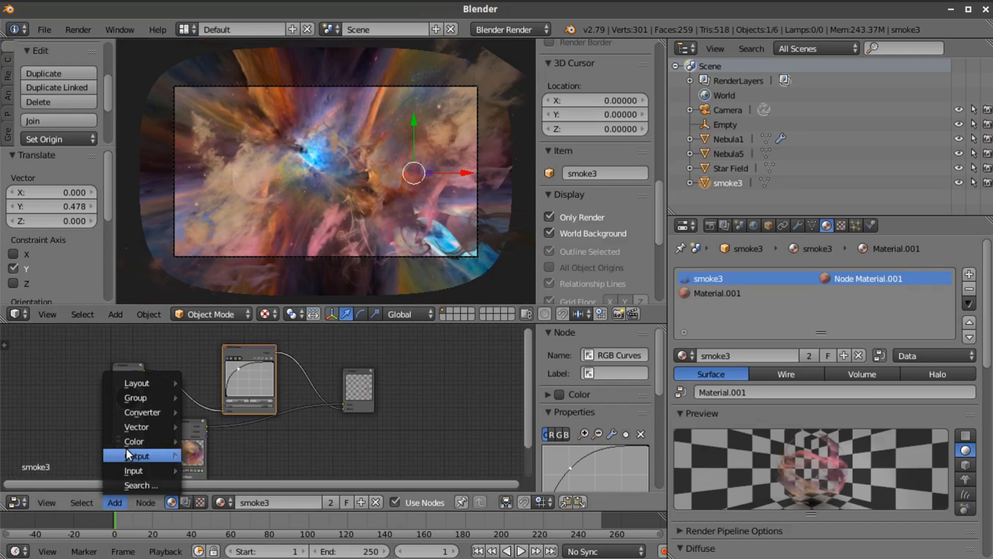
mouse_move(127, 440)
click(233, 498)
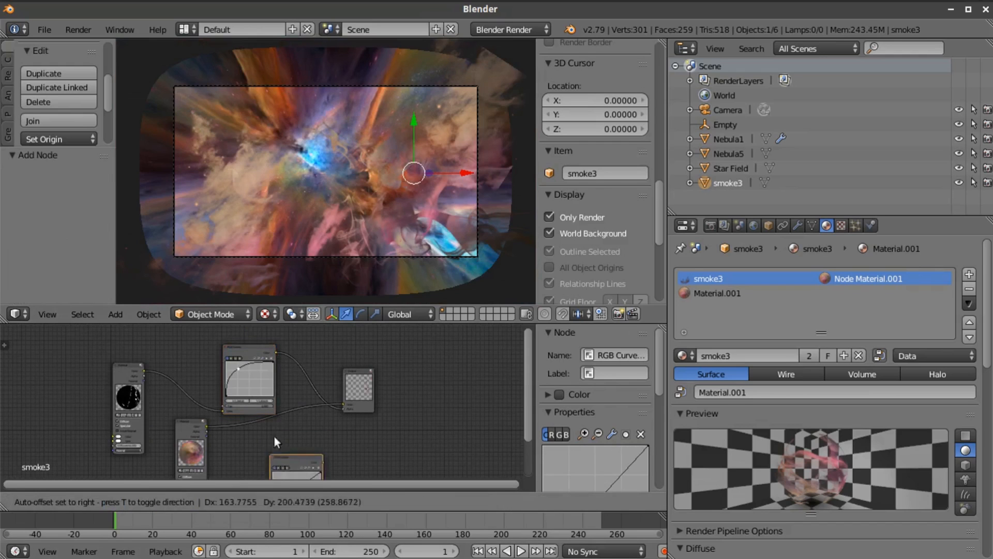
click(244, 415)
middle_drag(334, 439, 332, 352)
Pull the second RGB Curves node's curve downward to darken the smoke's color
drag(266, 392, 275, 398)
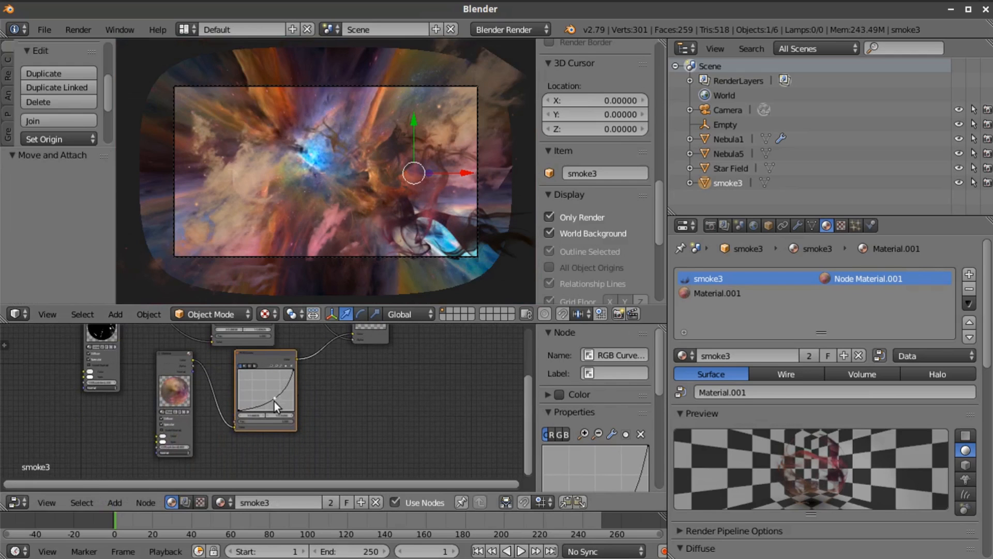
scroll(367, 260, up, 3)
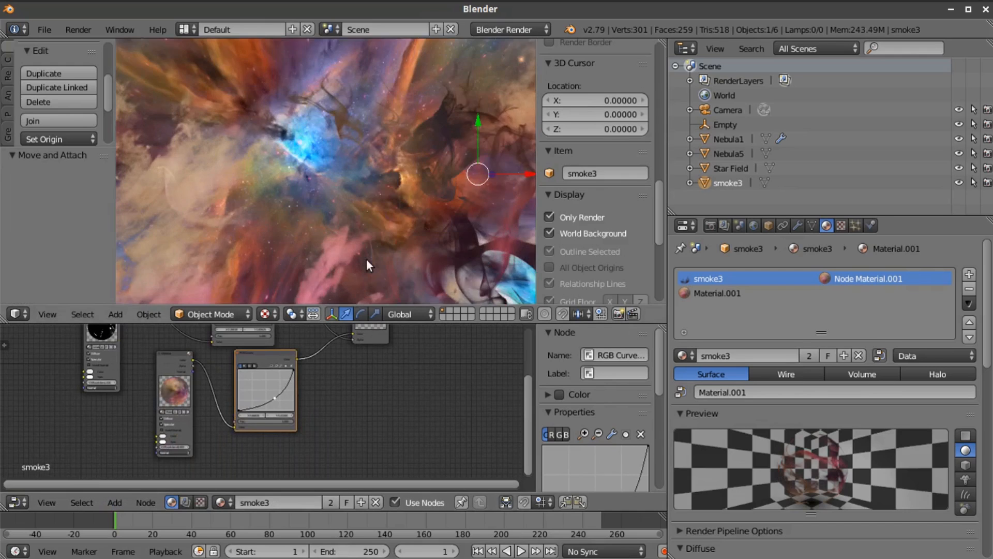
scroll(368, 260, down, 2)
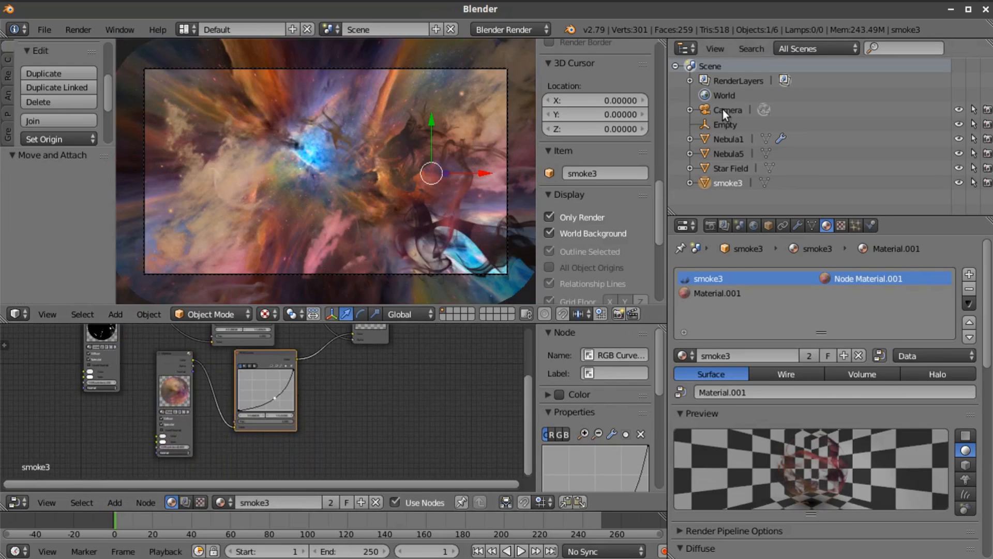
Enable Transparency in the smoke3 plane's object display settings
click(724, 110)
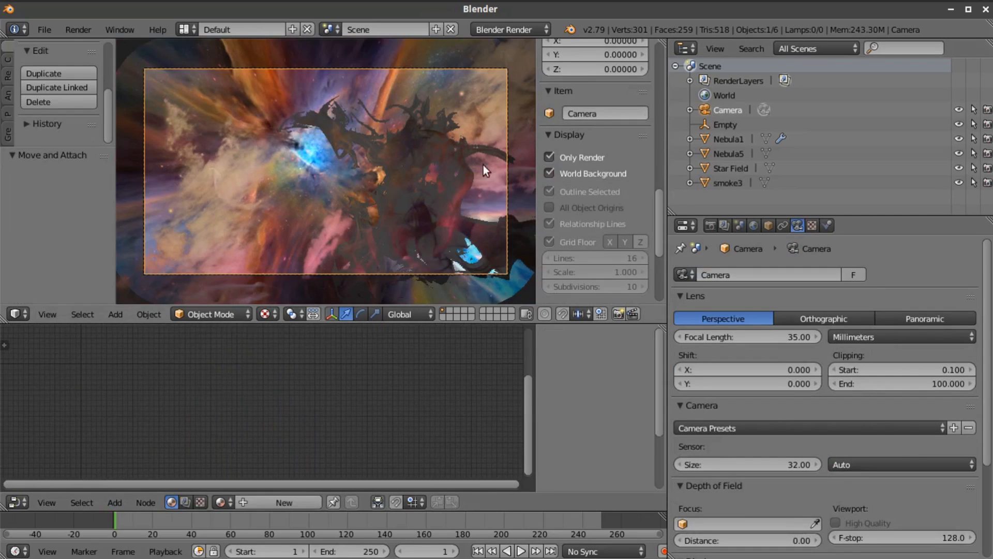
right_click(399, 167)
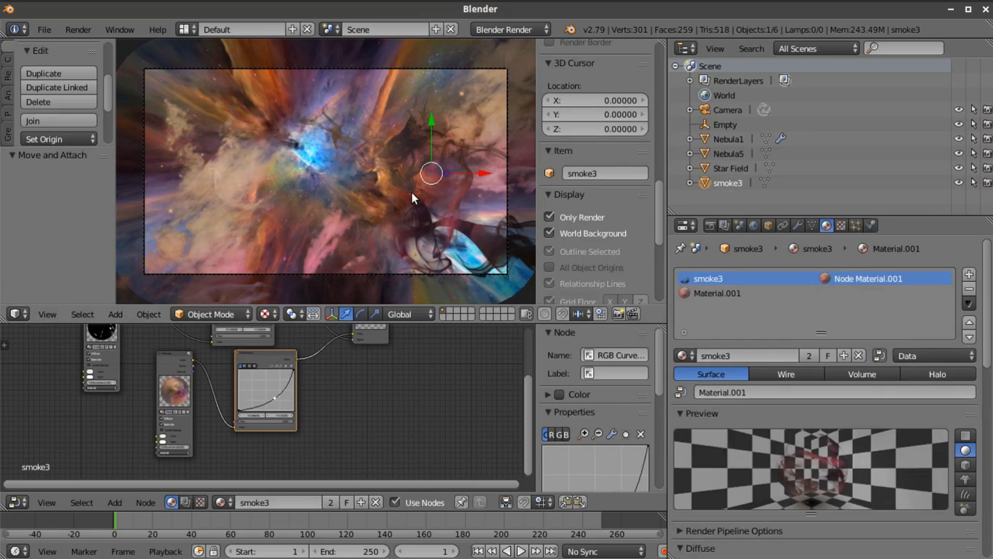
scroll(410, 193, down, 2)
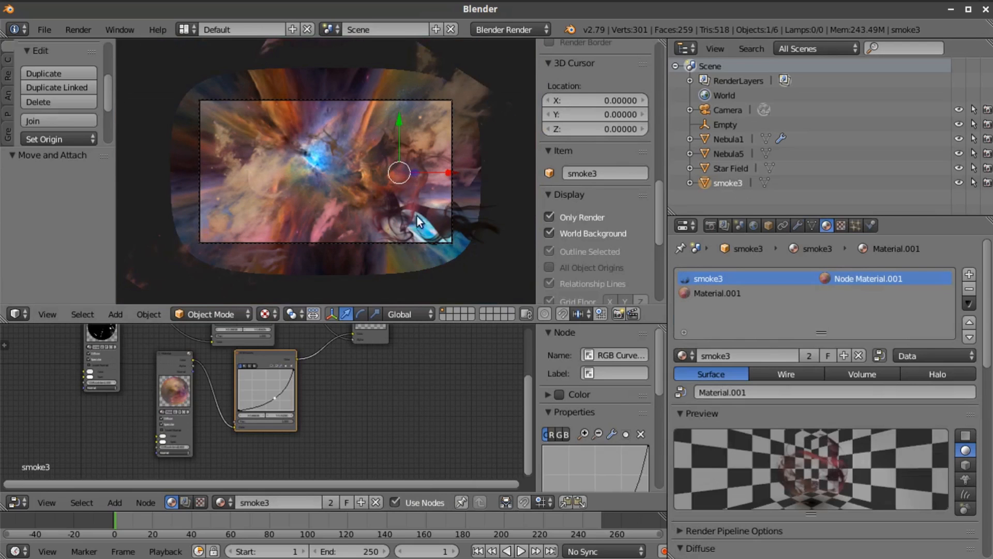
middle_drag(461, 222, 410, 157)
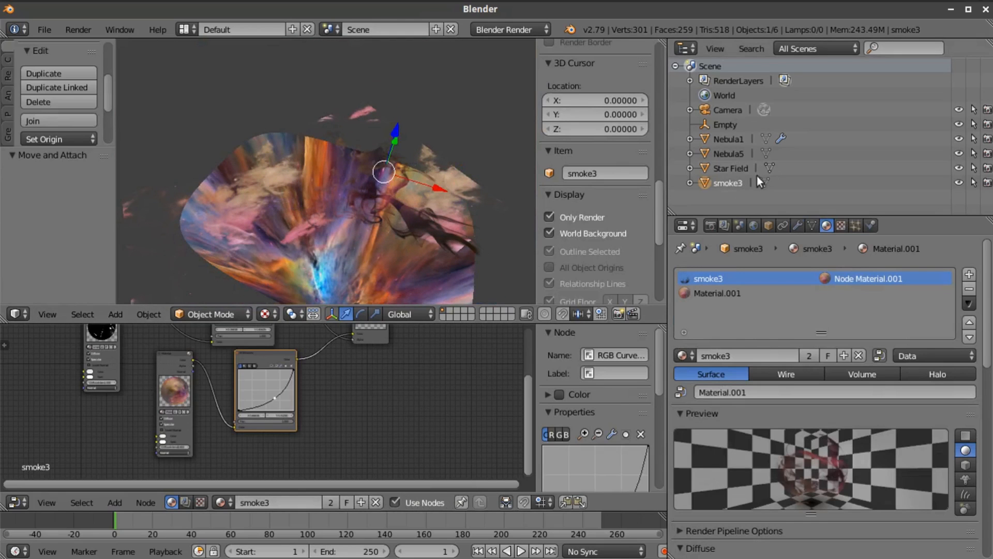
click(769, 225)
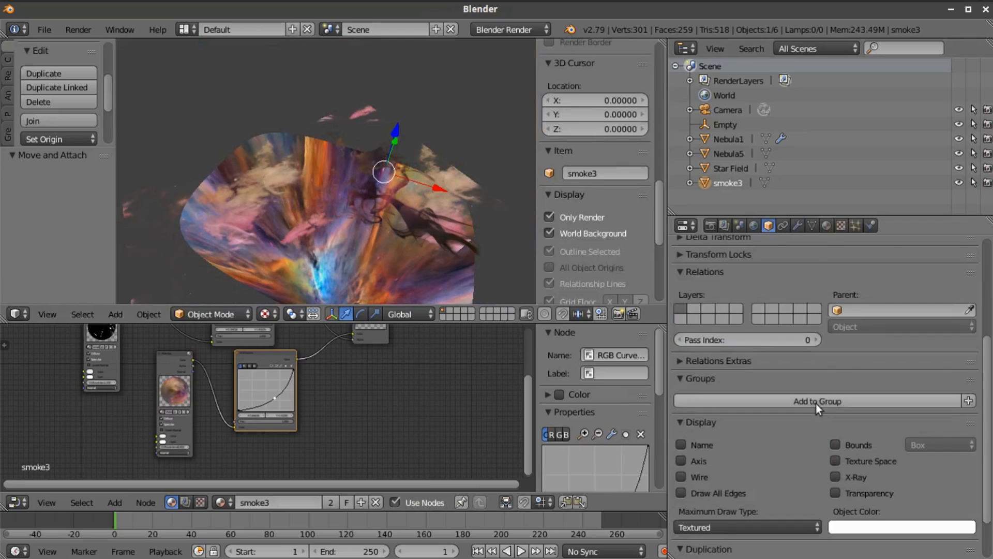
scroll(817, 414, down, 3)
click(835, 433)
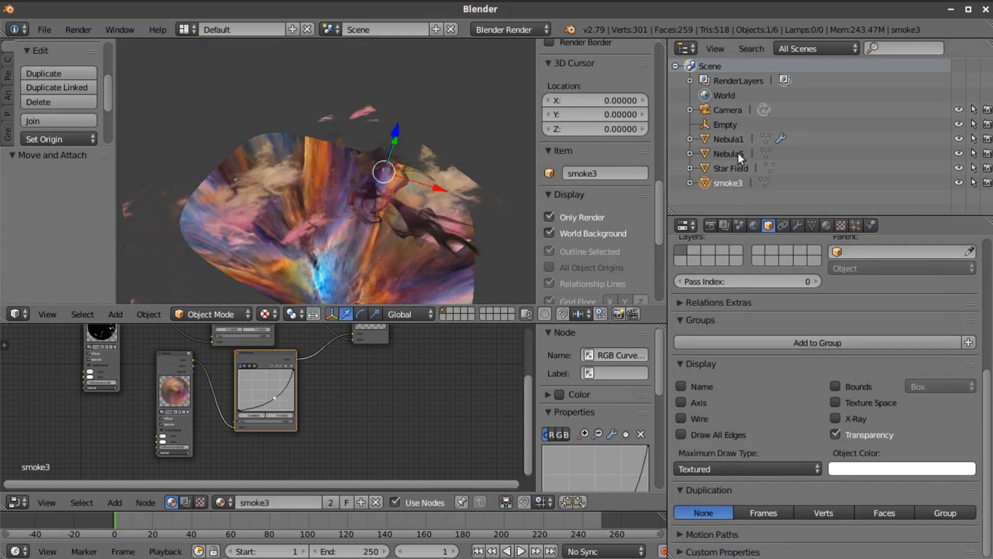
Select the camera, return to the camera view, and move the camera about -2.110 along the global Z axis
click(715, 109)
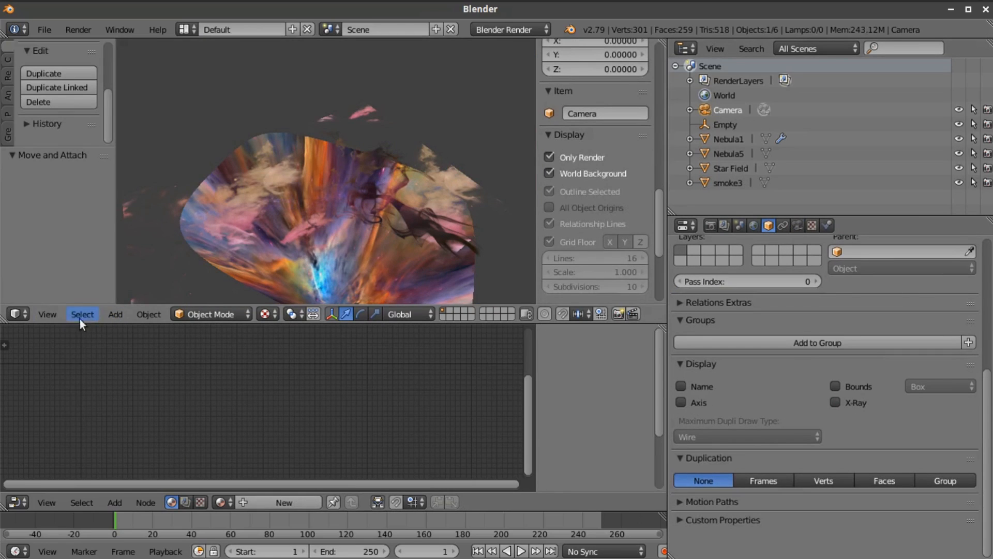
click(47, 314)
click(69, 261)
scroll(458, 223, up, 4)
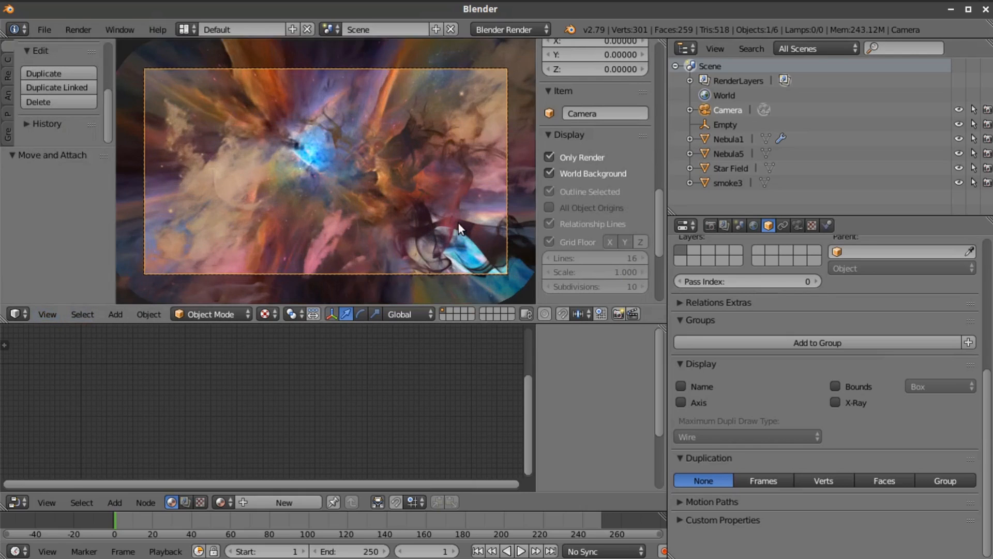
scroll(436, 219, down, 2)
scroll(449, 222, down, 1)
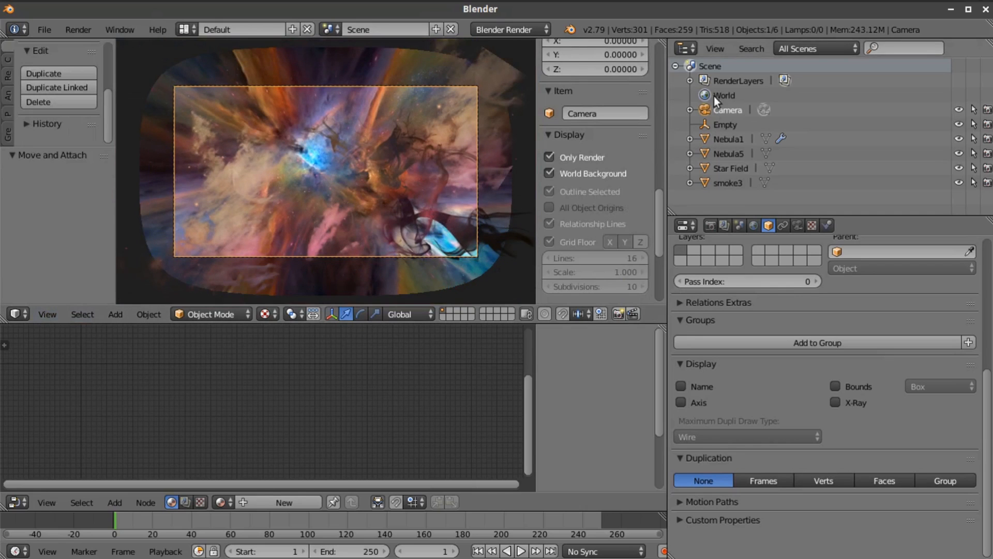
key(g)
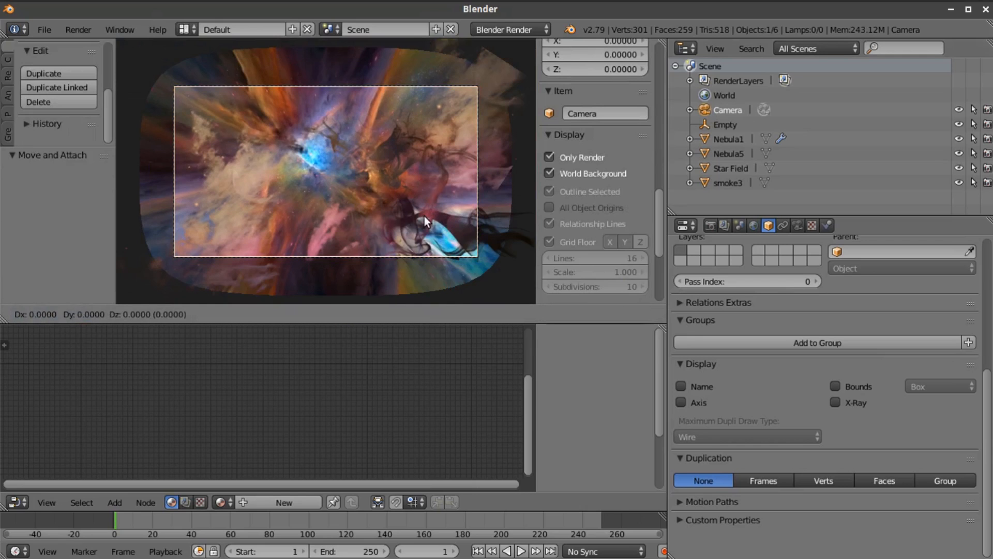
key(z)
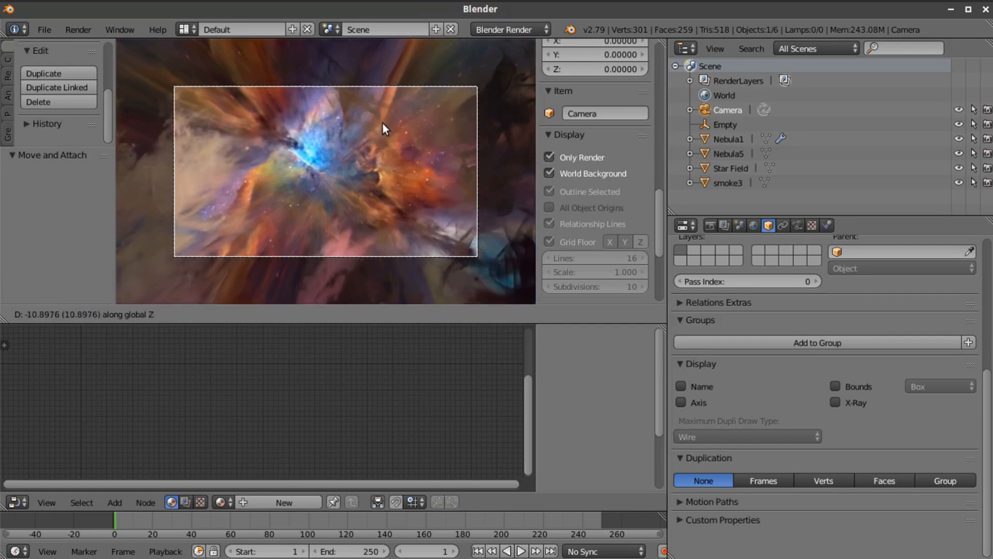
click(410, 176)
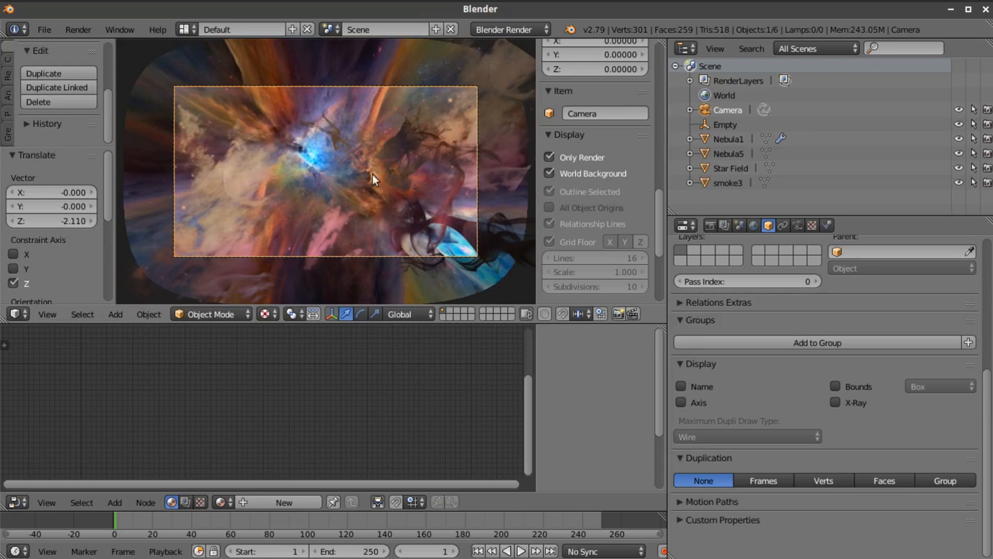
Set the animation's end frame to 120
scroll(331, 140, up, 1)
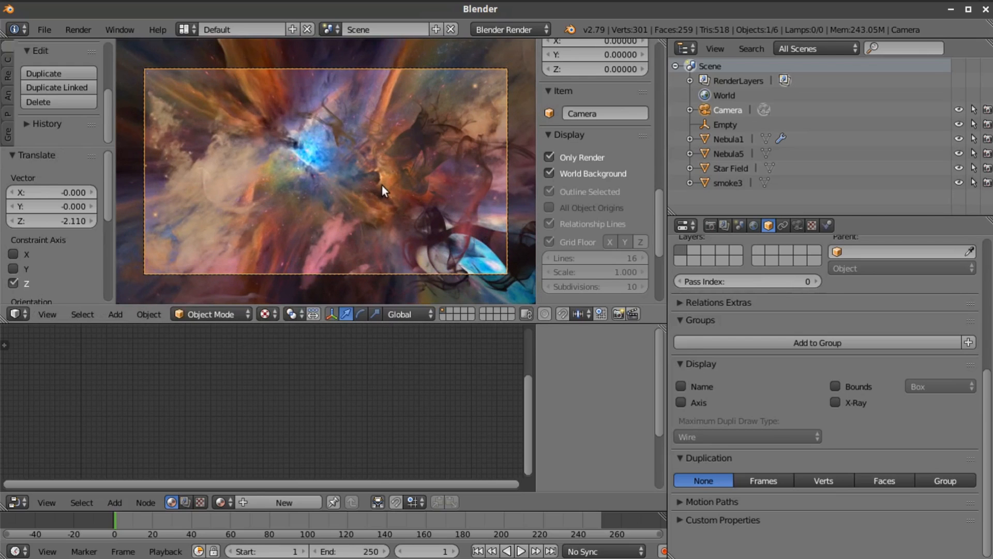
click(352, 551)
text(120)
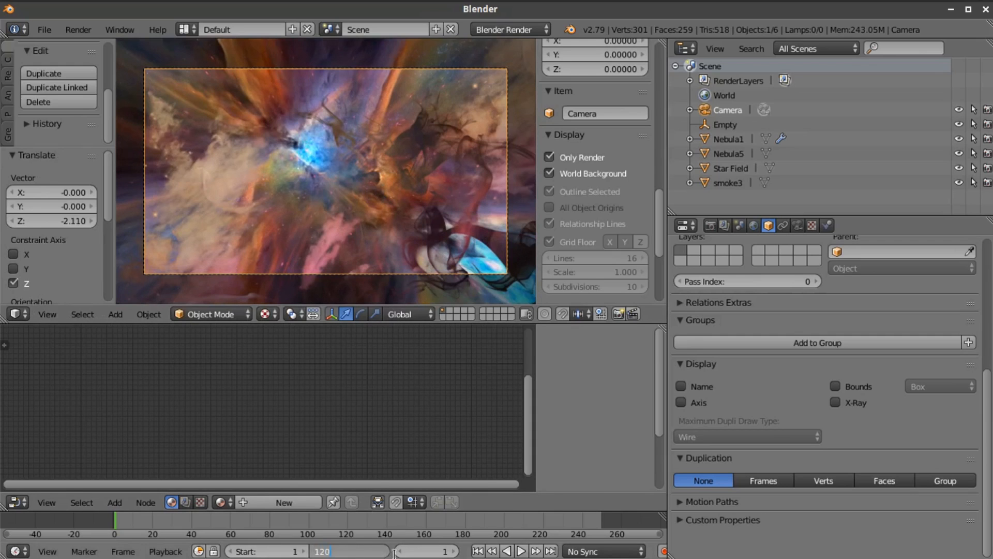
key(Return)
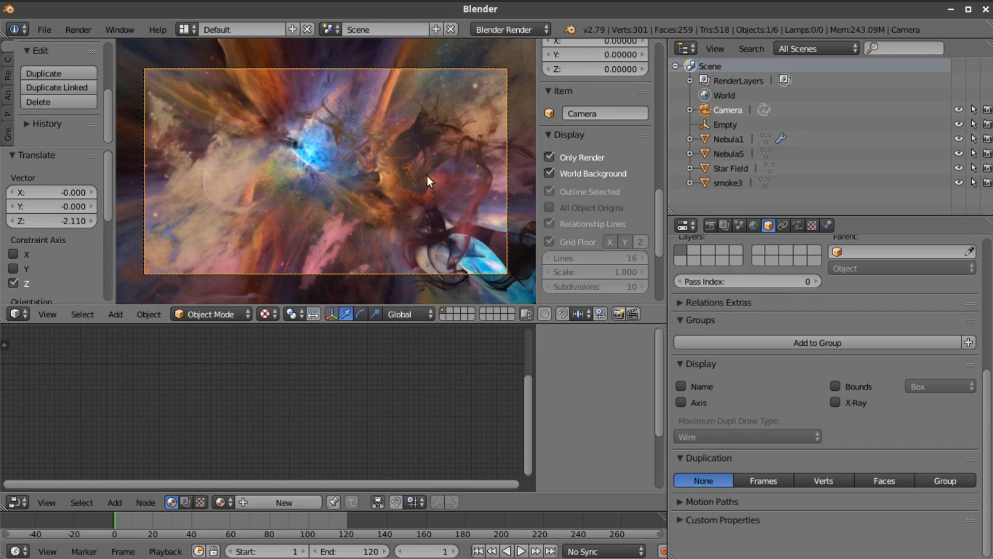
Rotate the camera about -6.55° around the global Z axis and insert a keyframe for it at frame 1
key(r)
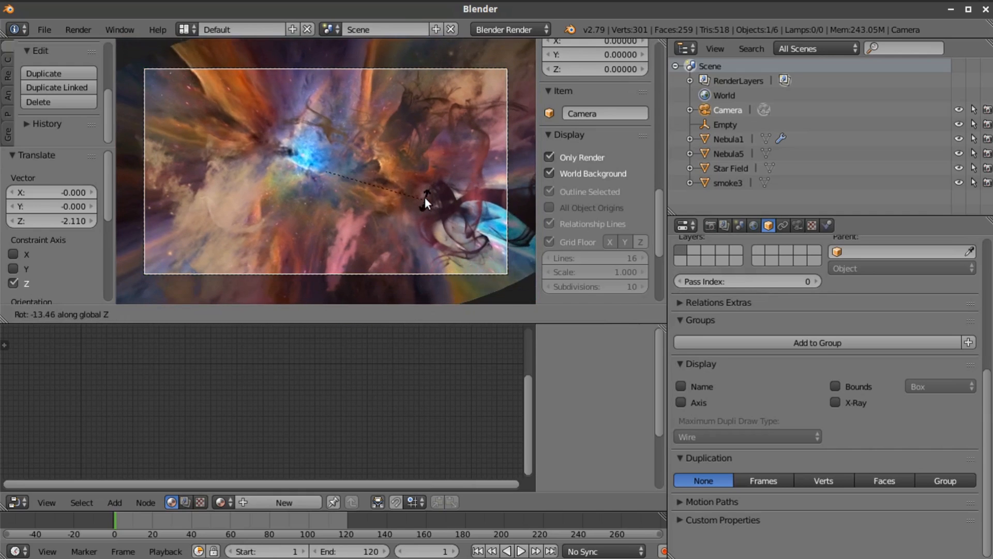
click(426, 188)
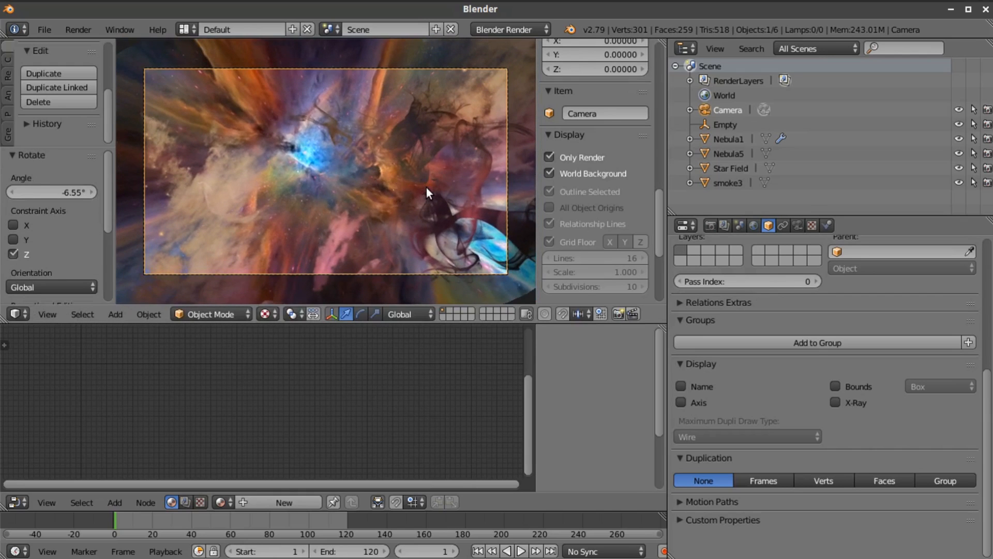
key(i)
click(416, 237)
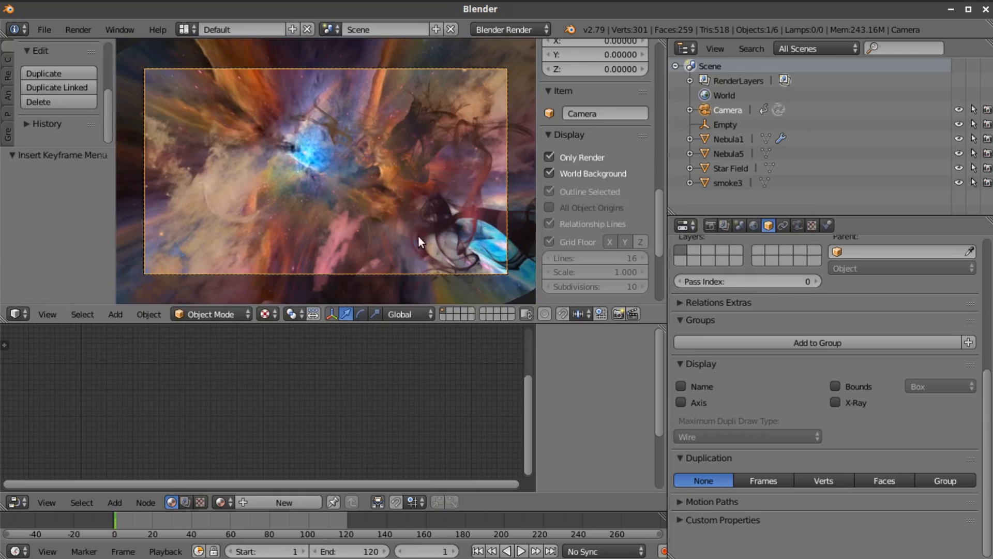
Go to frame 120 and move the camera about -7.689 along the global Z axis
click(551, 551)
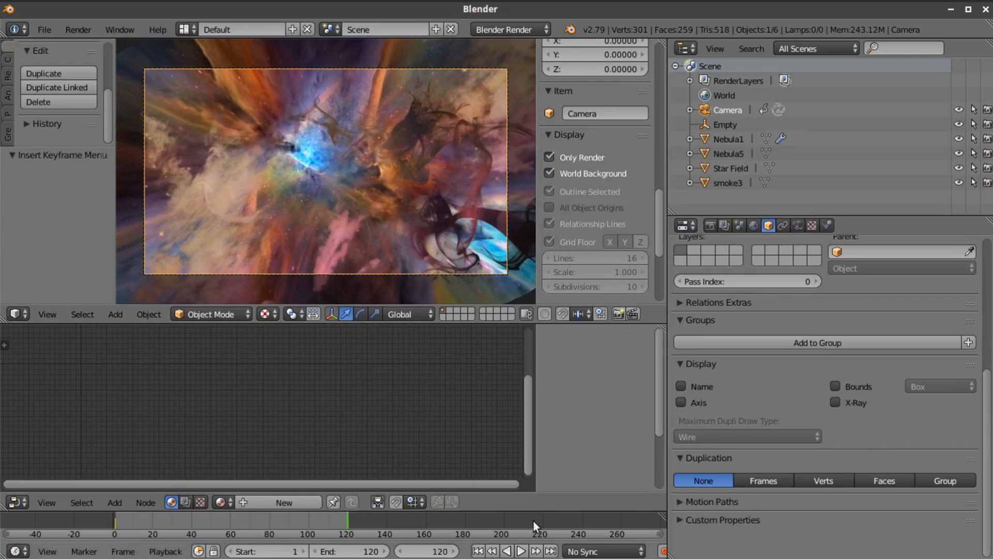
key(g)
key(z)
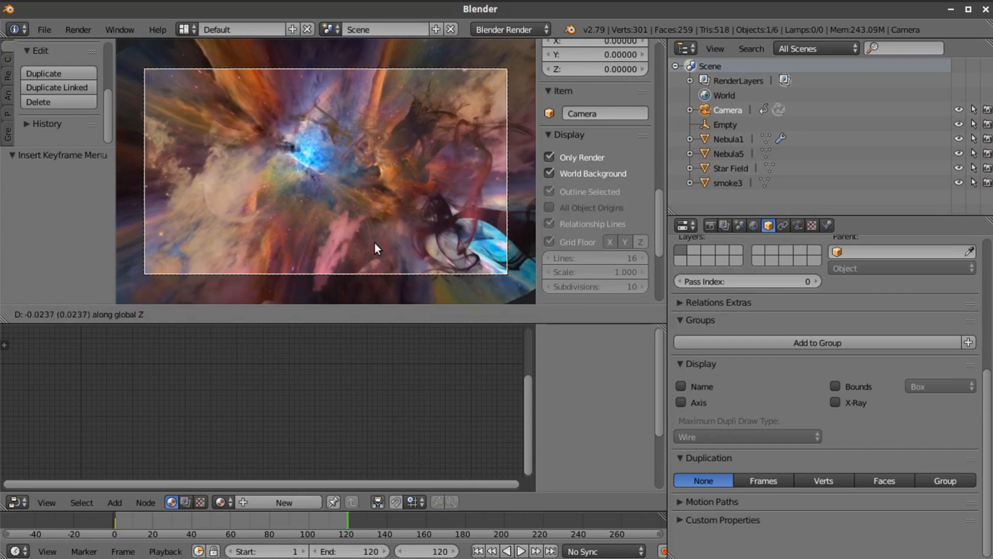
click(361, 159)
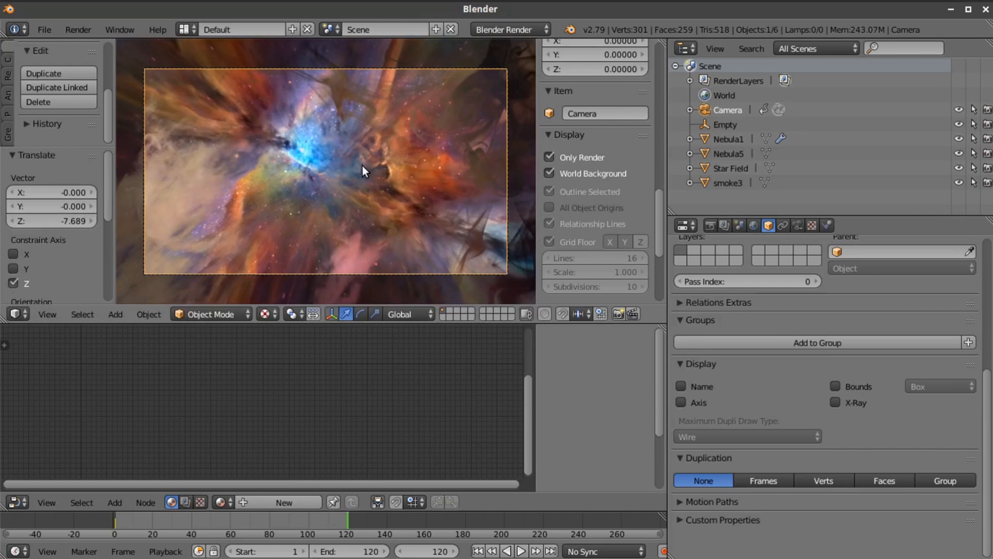
Rotate the camera counterclockwise around the global Z axis at frame 120 and insert a location and rotation keyframe
key(r)
key(z)
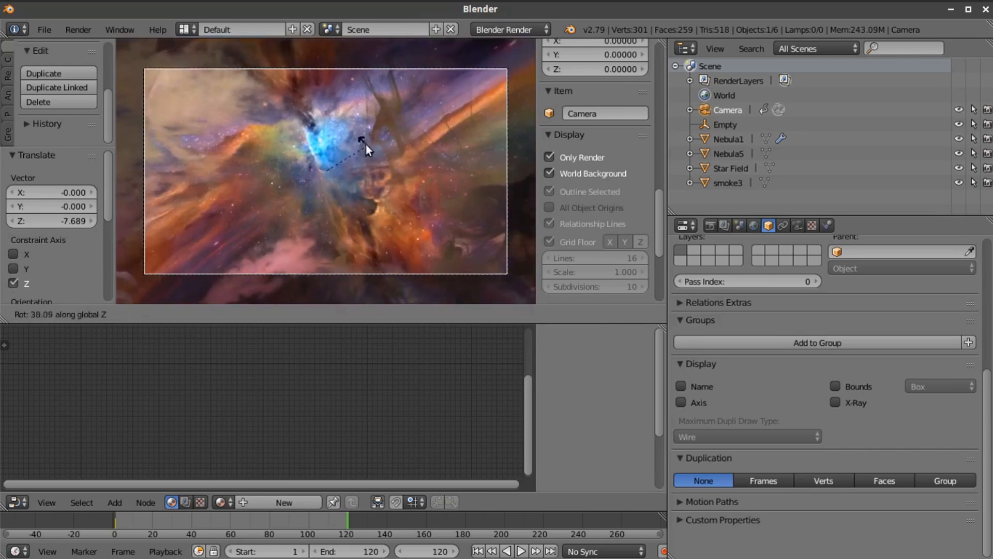
click(362, 151)
key(i)
click(365, 176)
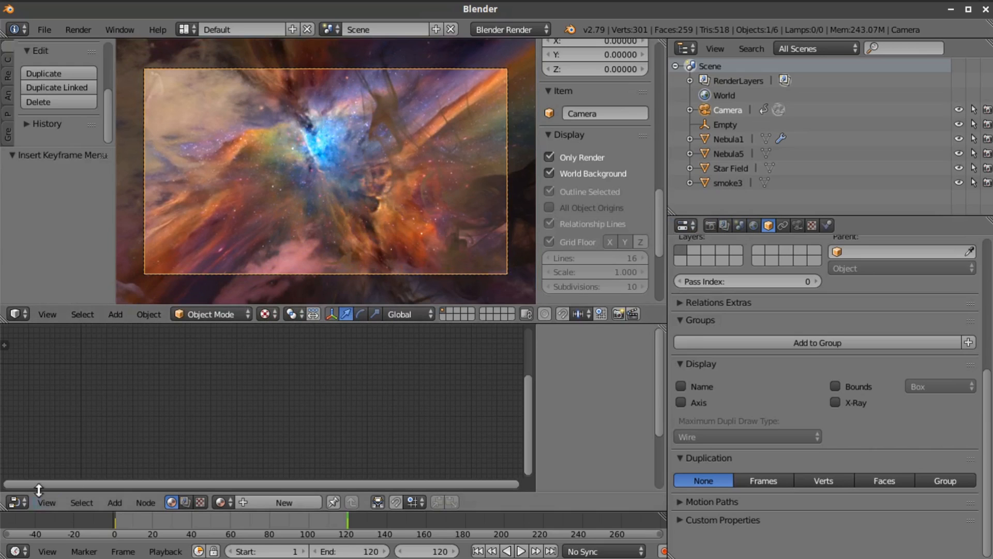
Switch the node editor area to the Graph Editor and set the camera's keyframe handles to Vector
click(17, 504)
click(49, 444)
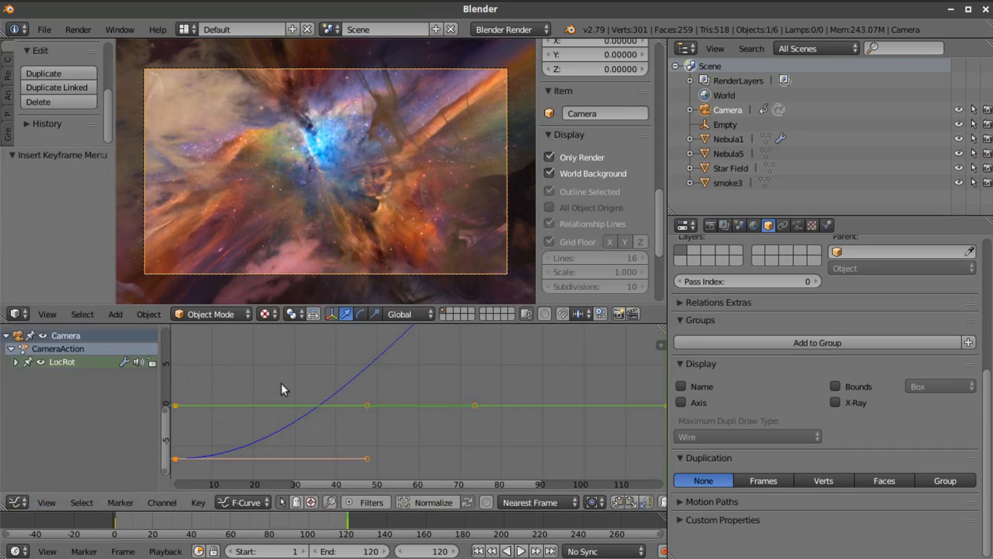
key(v)
click(274, 389)
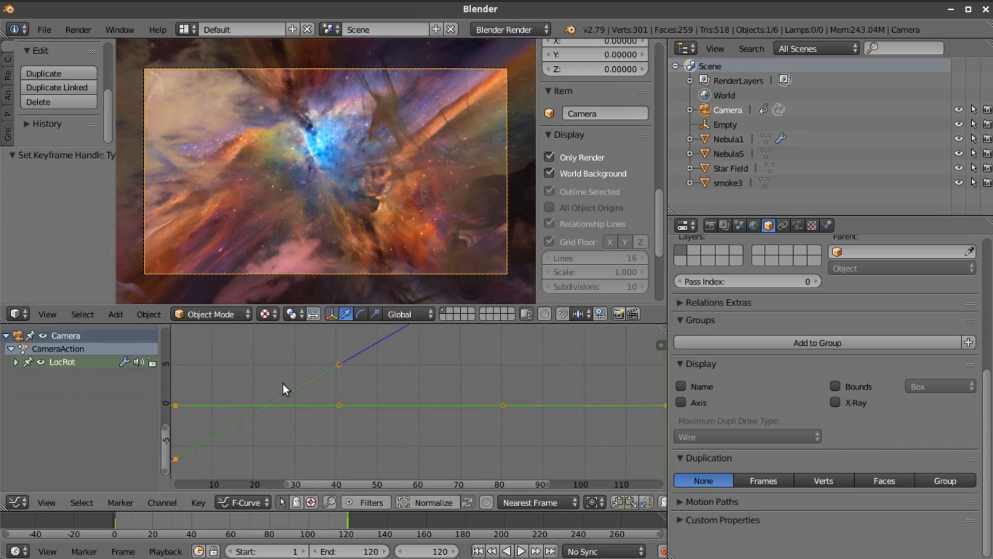
Play the camera animation from frame 1 twice to check the motion, and return to the first frame
click(477, 551)
click(522, 551)
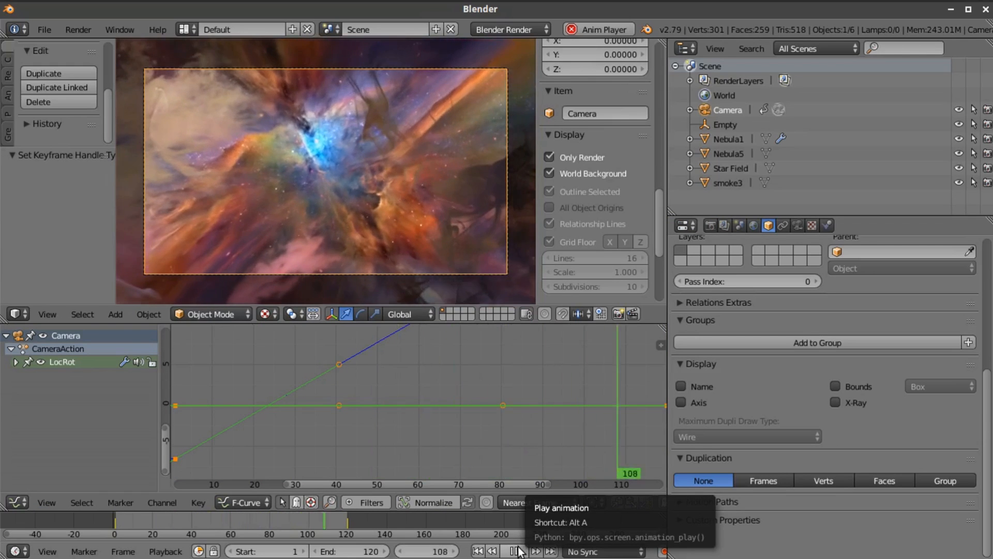
click(521, 552)
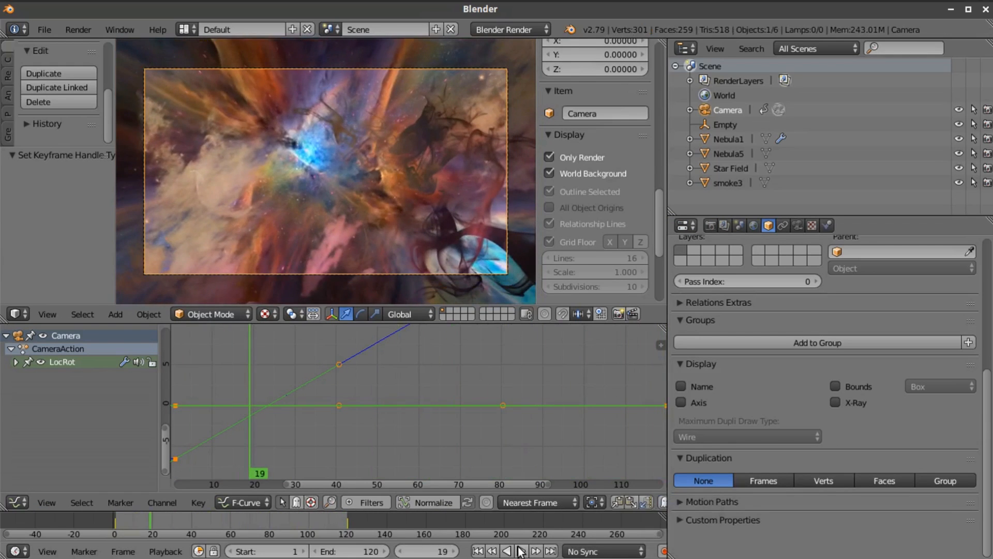
click(478, 552)
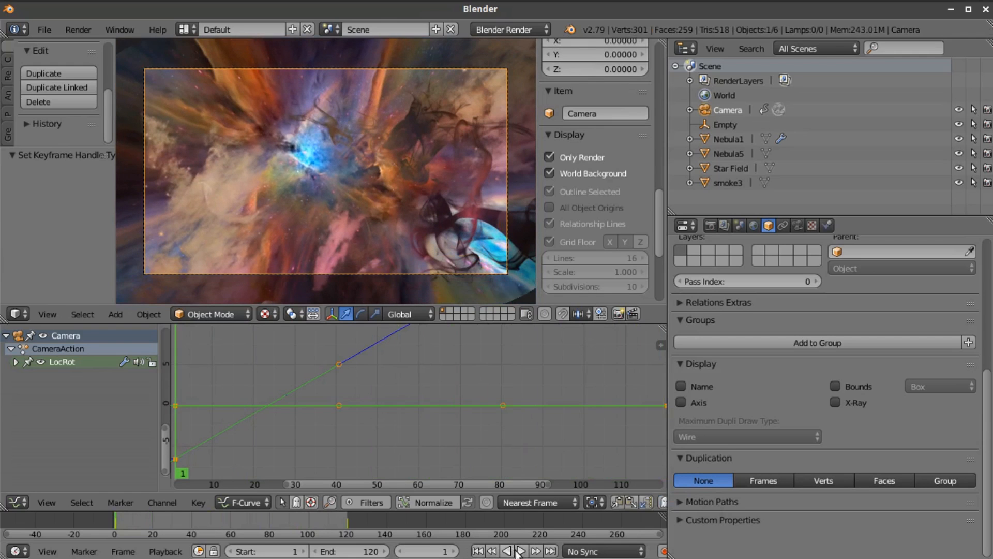
click(520, 552)
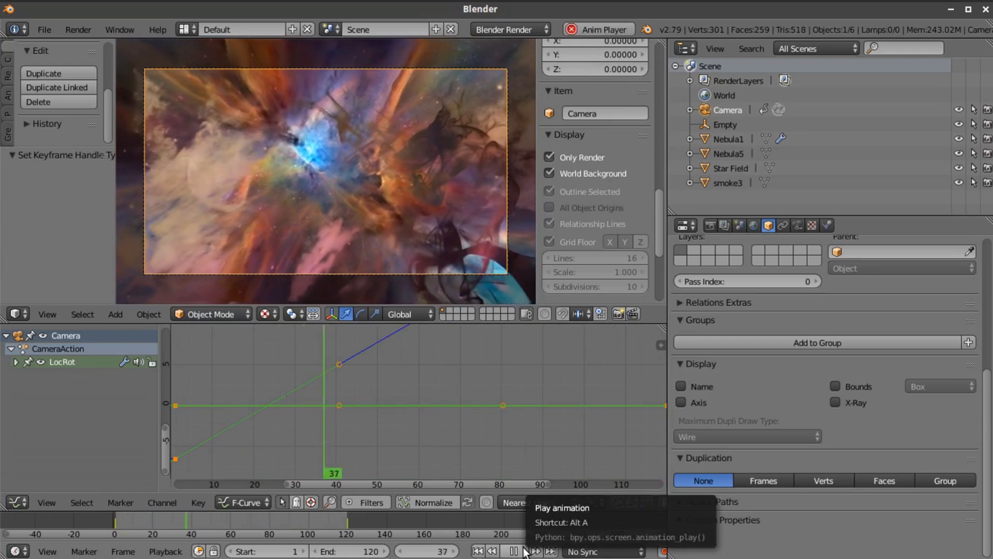
click(518, 551)
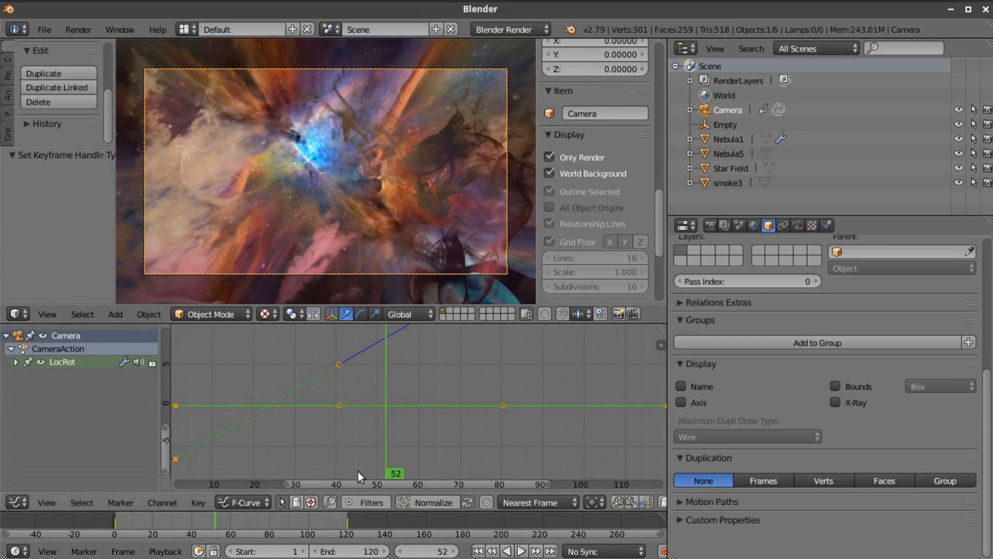
click(478, 552)
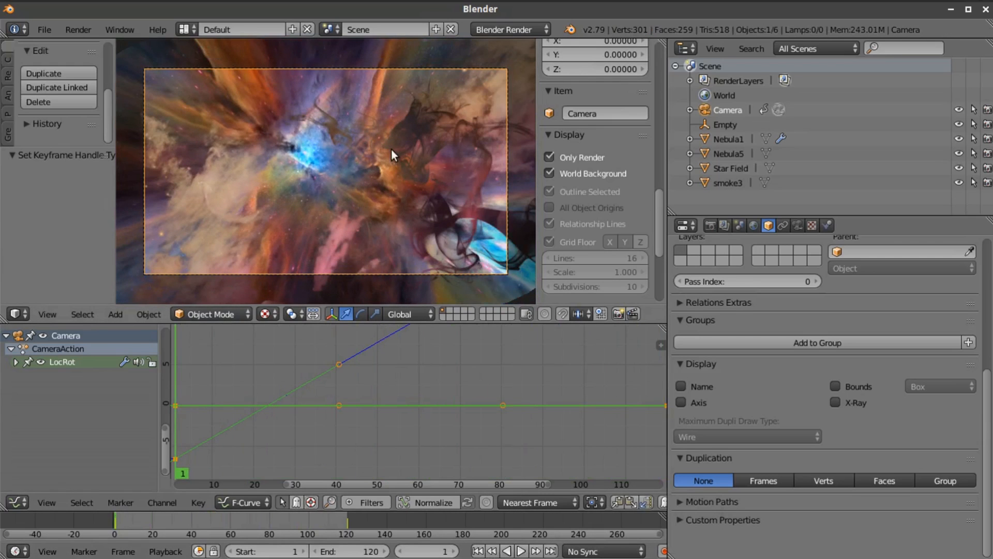
Select Empty, Nebula1, Nebula5, Star Field and smoke3 together and delete them, keeping the camera
scroll(324, 136, down, 2)
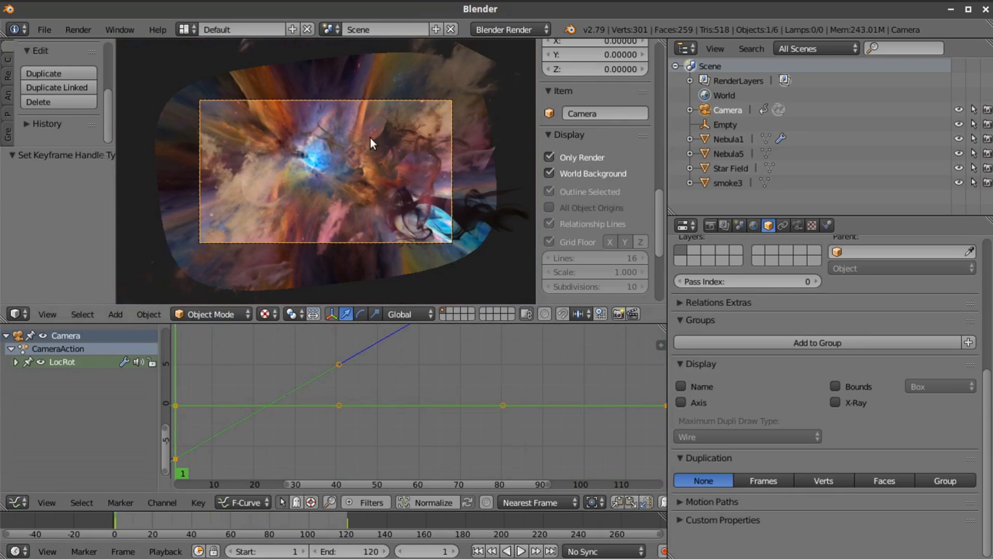
click(710, 125)
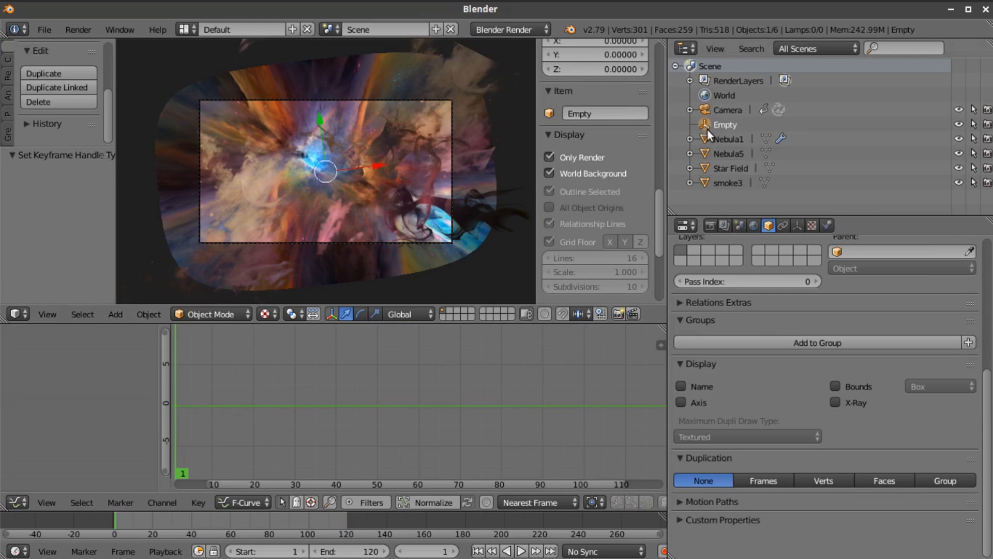
shift+click(707, 138)
shift+click(704, 151)
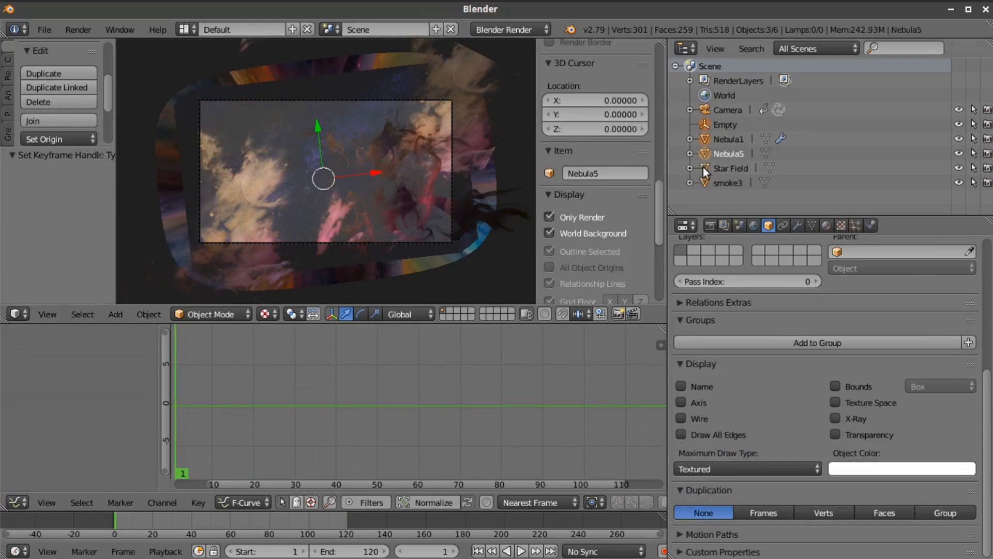
shift+click(704, 168)
shift+click(706, 184)
key(x)
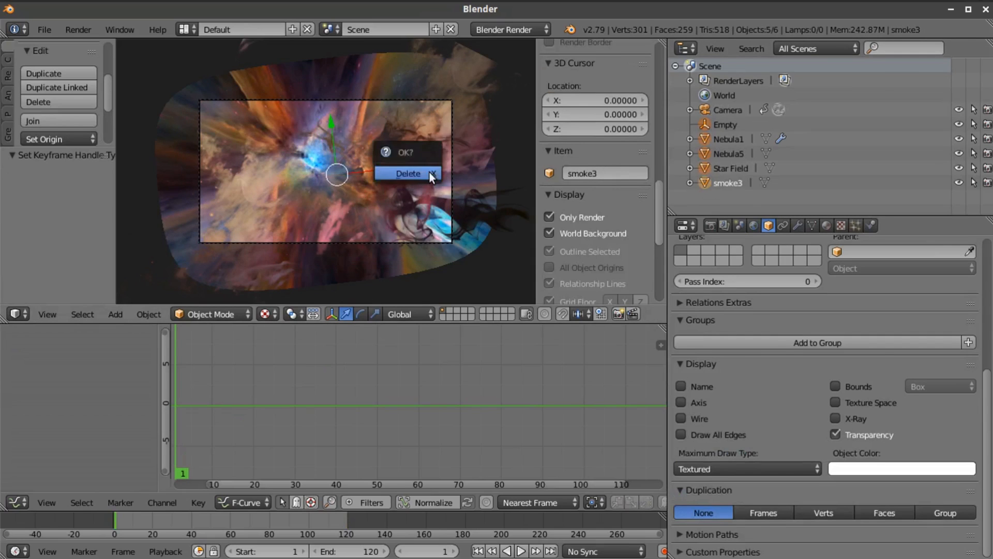
click(430, 172)
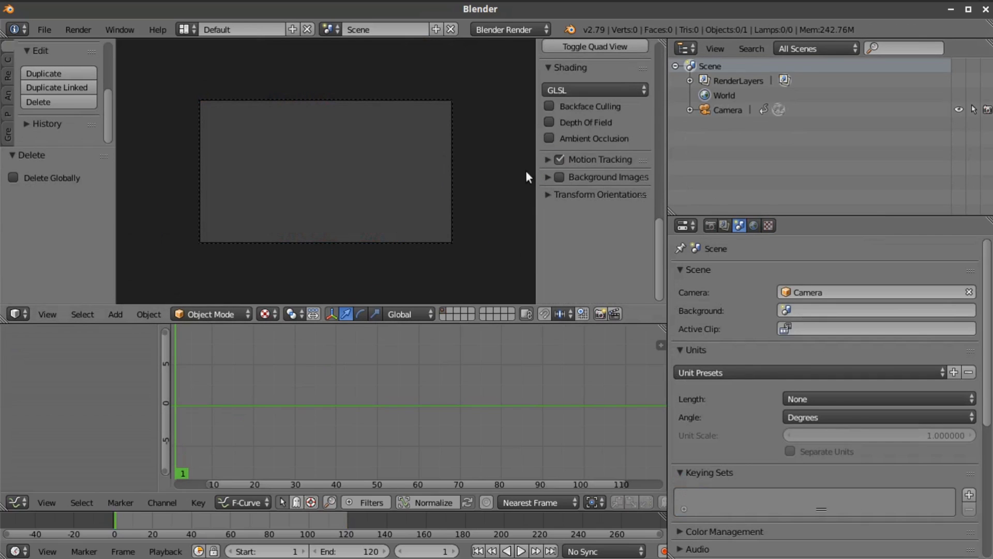
Turn off the Only Render and World Background display options for the 3D viewport
scroll(557, 139, up, 8)
click(549, 95)
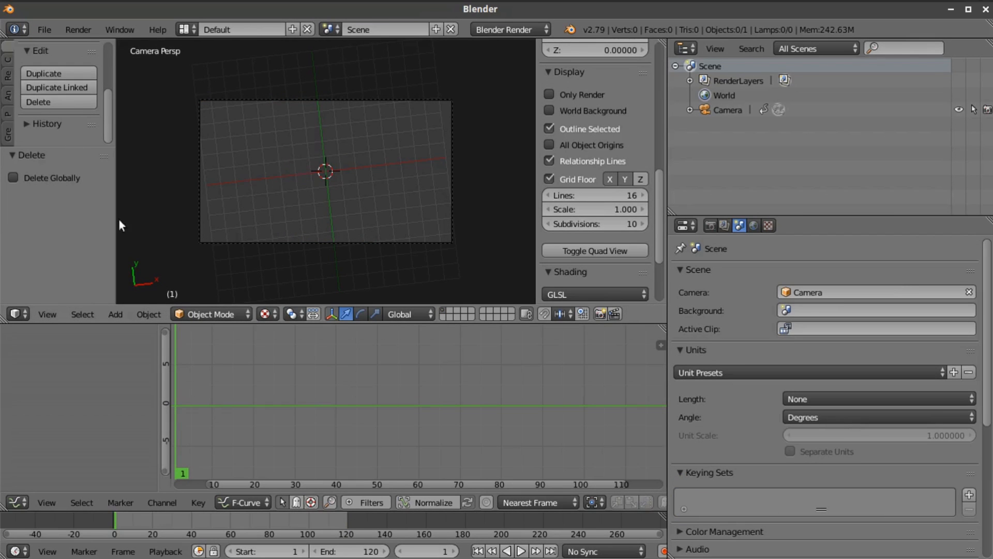
Add a plane mesh at the origin and scale it up until it spans the camera frame
click(116, 311)
mouse_move(119, 292)
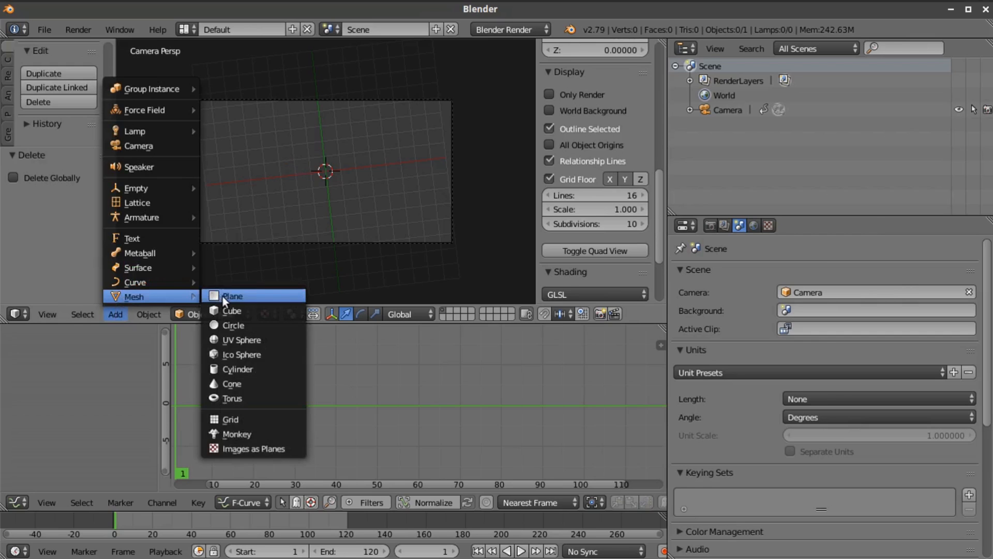
click(228, 293)
key(s)
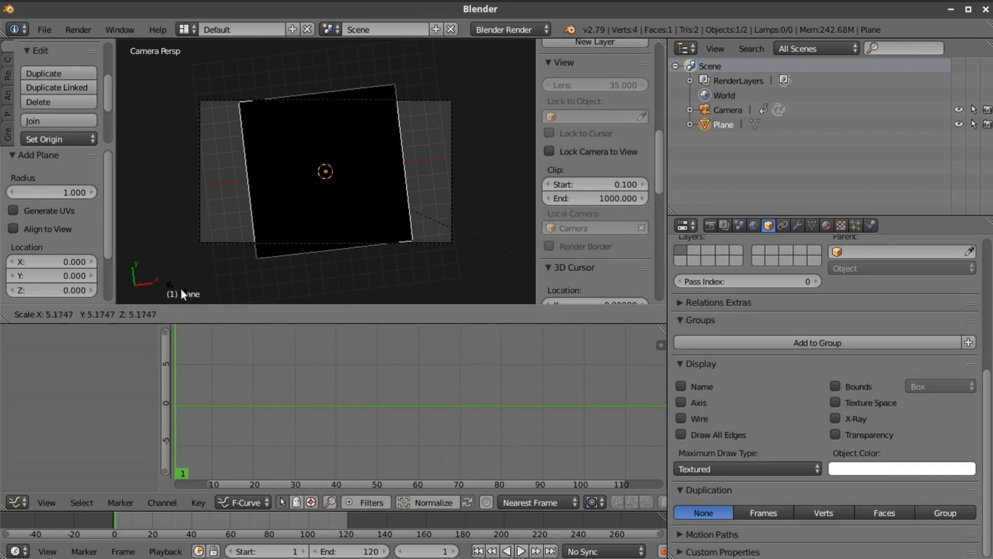
click(346, 104)
Subdivide the plane with one cut in Edit Mode
key(Tab)
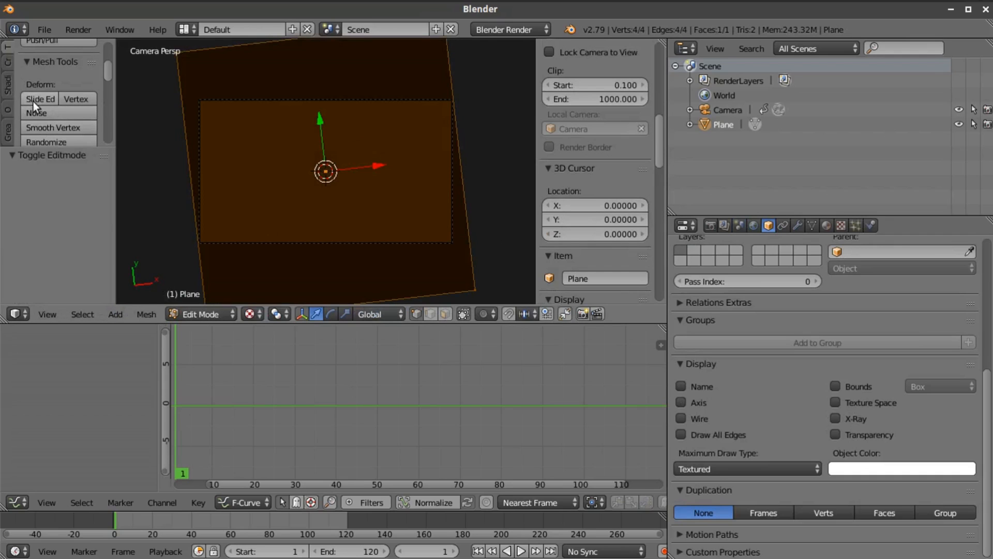
scroll(33, 102, down, 2)
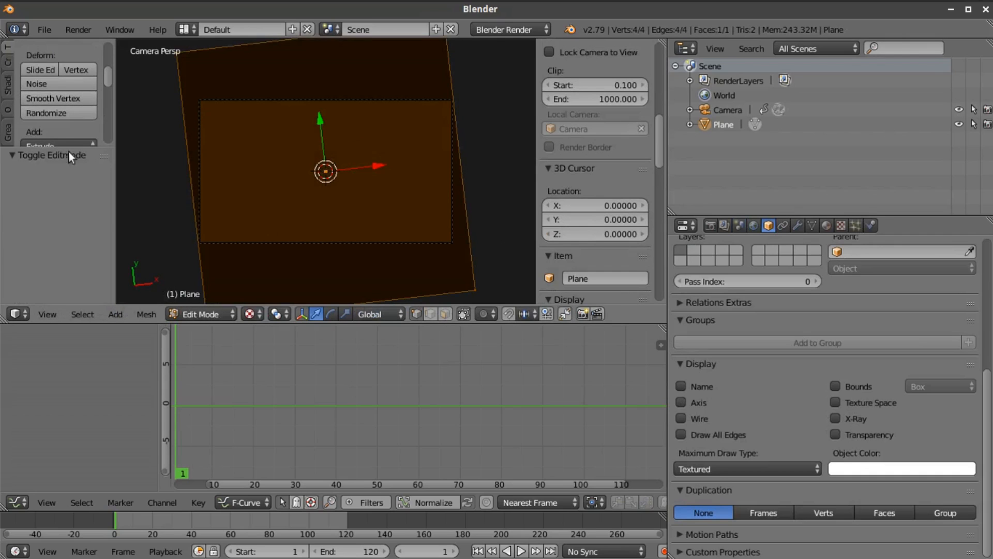
scroll(45, 80, down, 7)
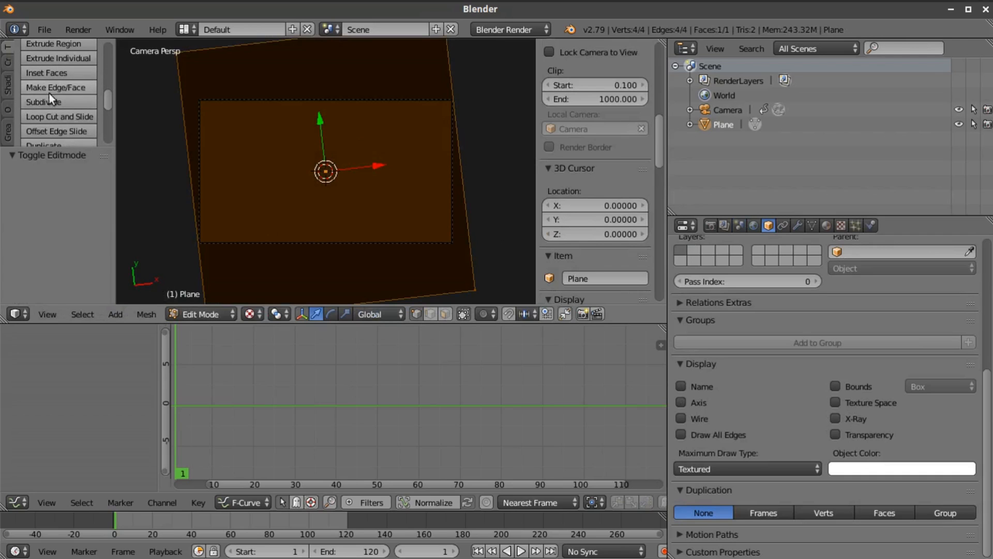
click(57, 101)
Move all of the plane's vertices up about 0.36 along the global Z axis
middle_drag(328, 215, 329, 87)
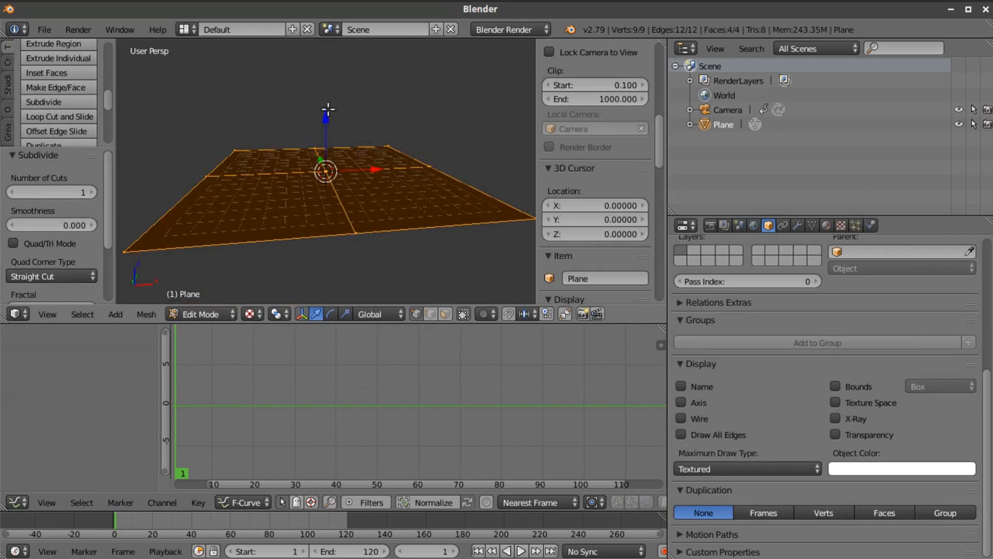
key(g)
key(z)
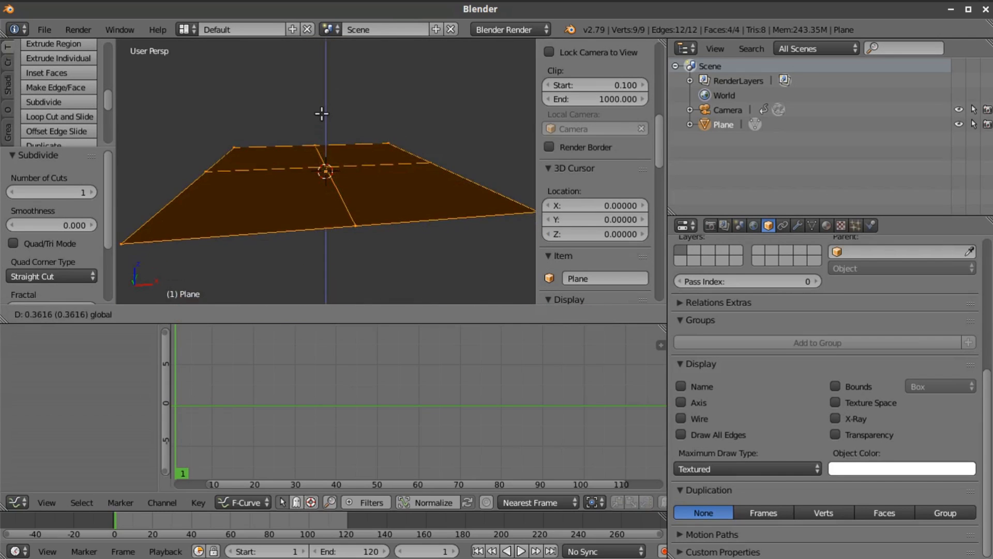
click(322, 113)
key(Tab)
key(Tab)
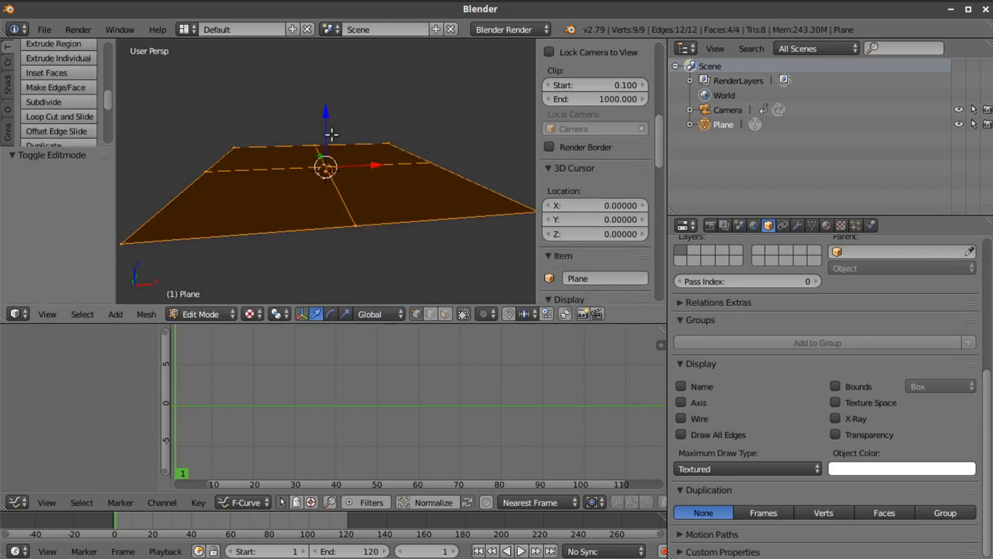
Select only the plane's center vertex and move it about -40.101 along the global Z axis
key(a)
right_click(326, 171)
key(g)
key(z)
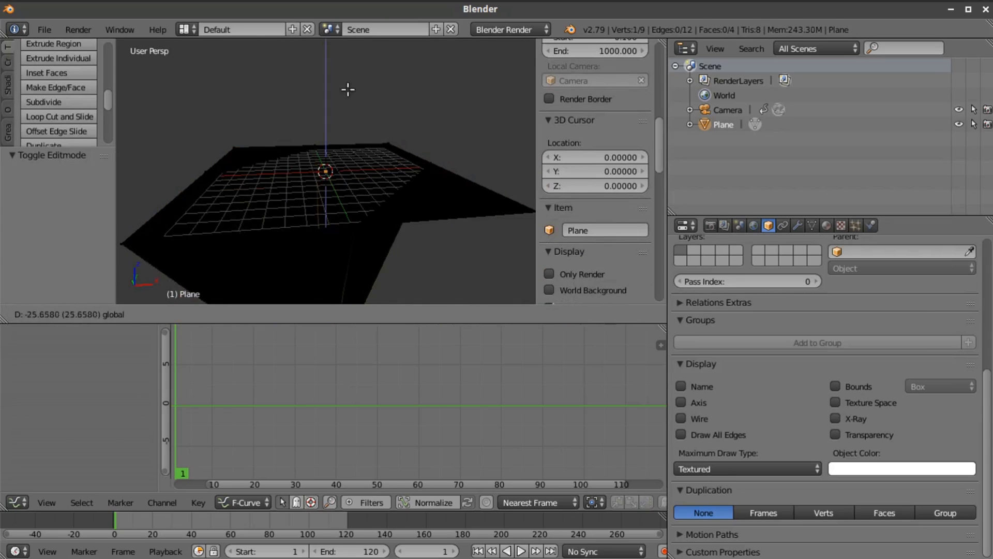
click(363, 170)
Raise the lowered center vertex about 6.720 along the global Z axis and return to Object Mode
scroll(362, 170, down, 4)
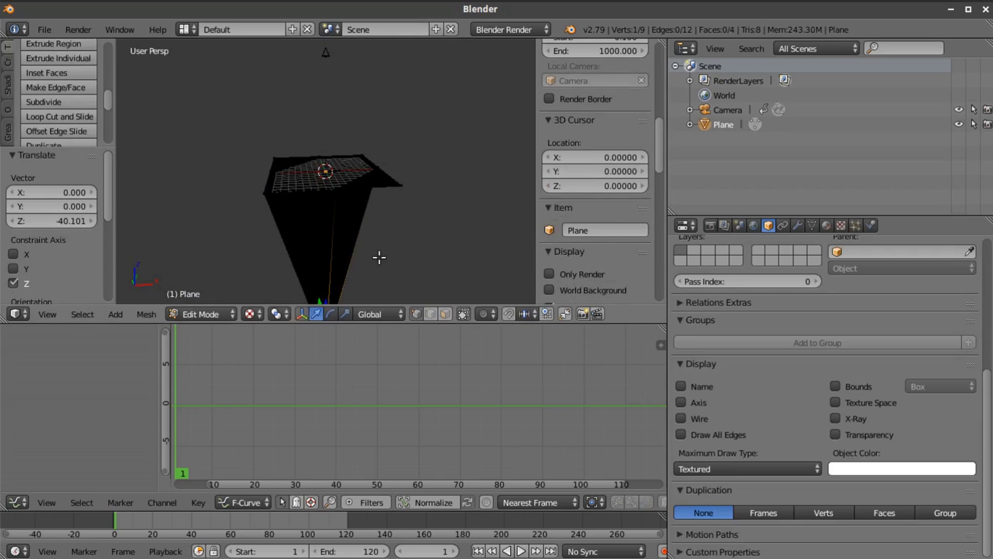
scroll(327, 218, down, 1)
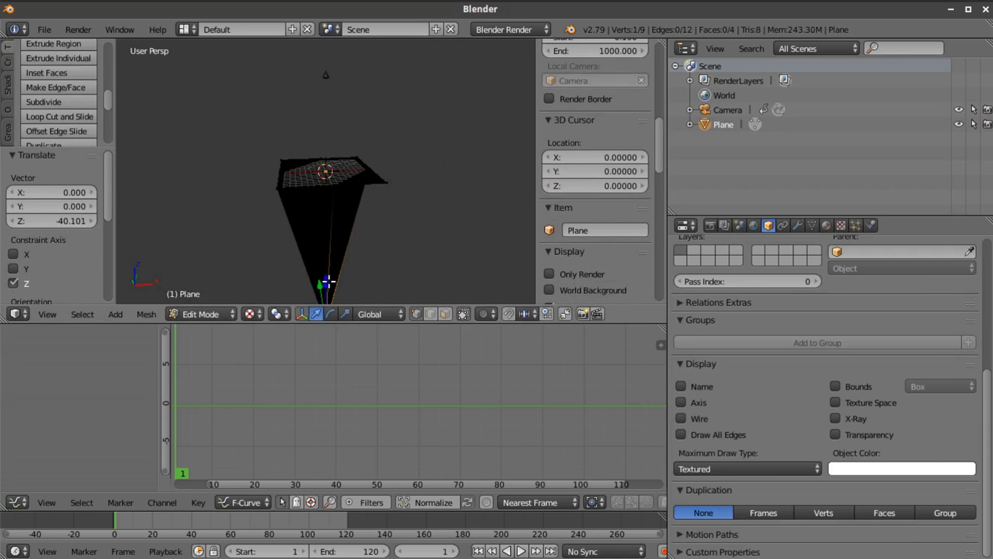
key(g)
key(z)
click(363, 261)
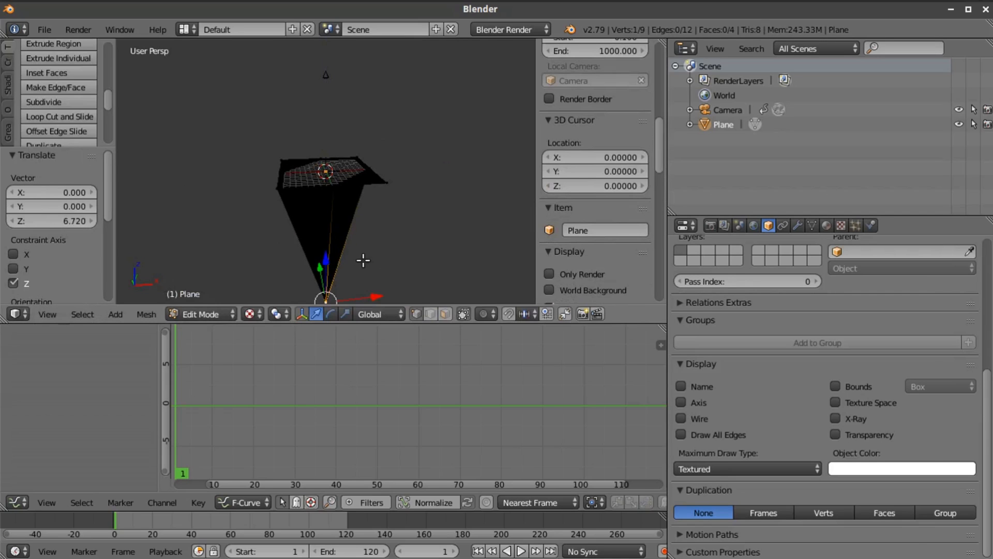
key(Tab)
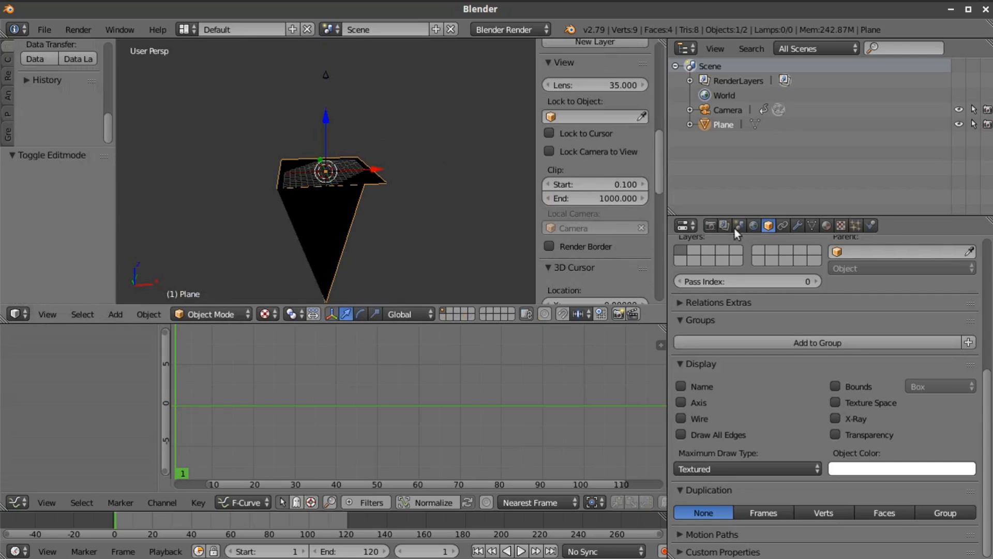
Add a Subdivision Surface modifier to the funnel-shaped plane with 2 view subdivisions
click(799, 224)
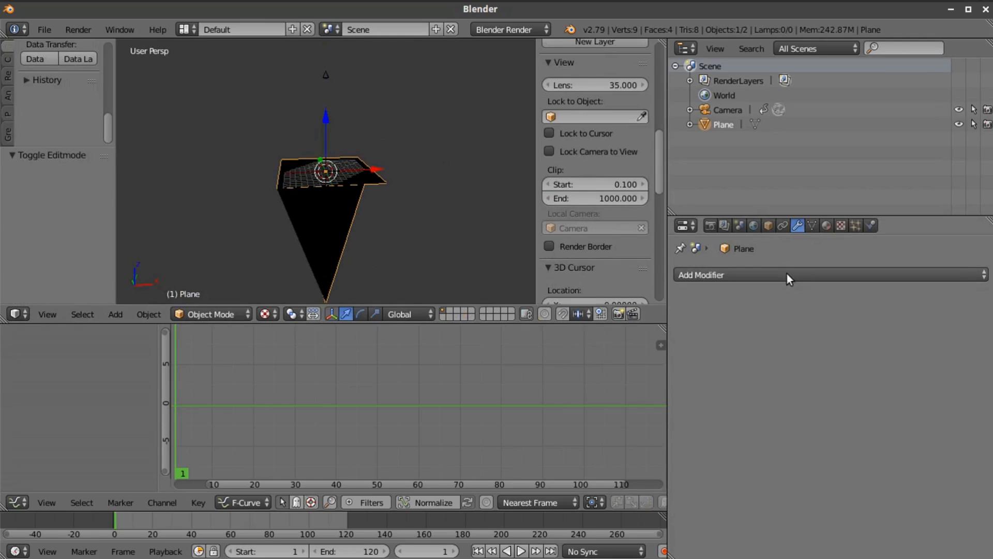
click(787, 274)
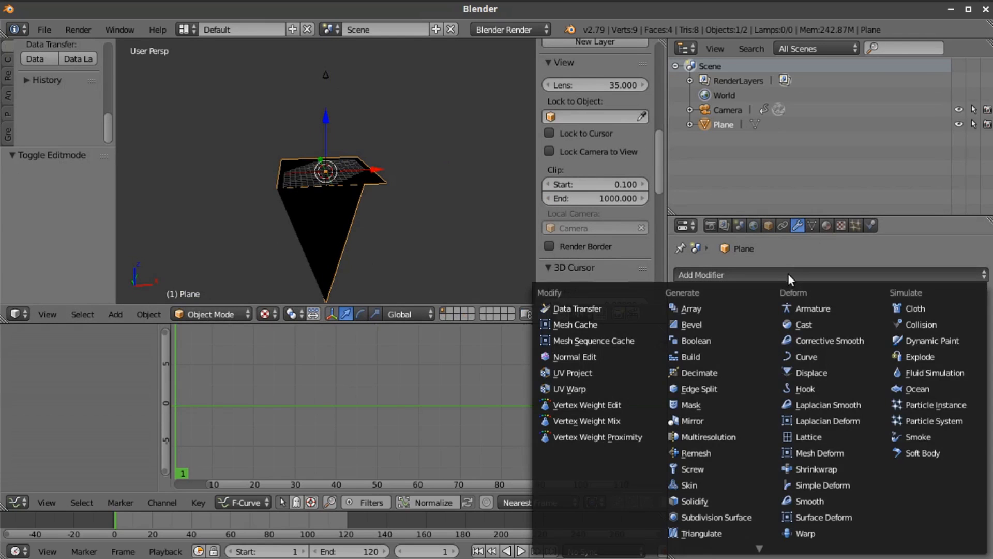
click(715, 517)
key(ctrl+3)
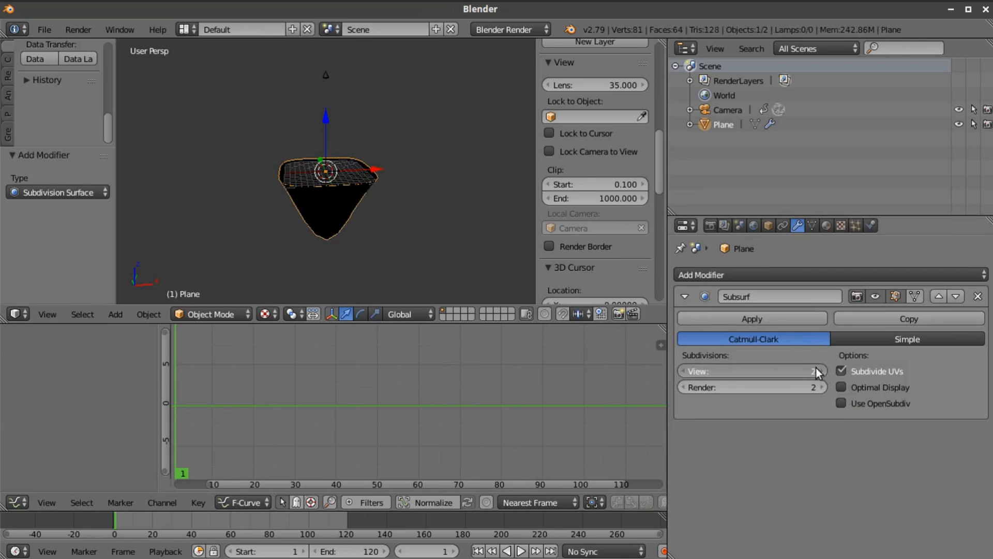
Apply the funnel-shaped plane's Subdivision Surface modifier and switch the viewport to the camera view
mouse_move(416, 260)
middle_down()
mouse_move(347, 117)
mouse_move(405, 151)
mouse_move(398, 256)
middle_up()
click(765, 319)
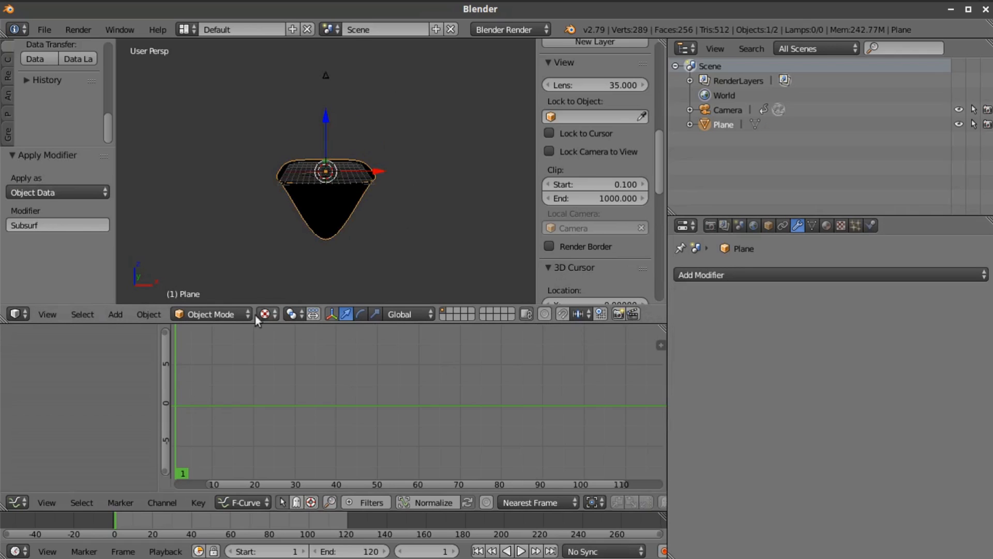
click(41, 314)
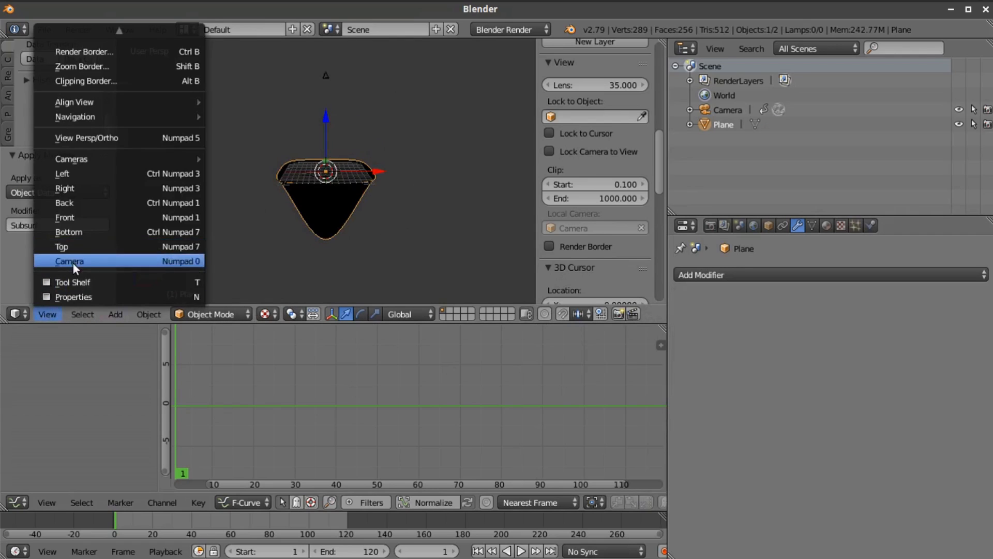
click(73, 261)
Select all of the plane's vertices in Edit Mode, and select the camera back in Object Mode
key(Tab)
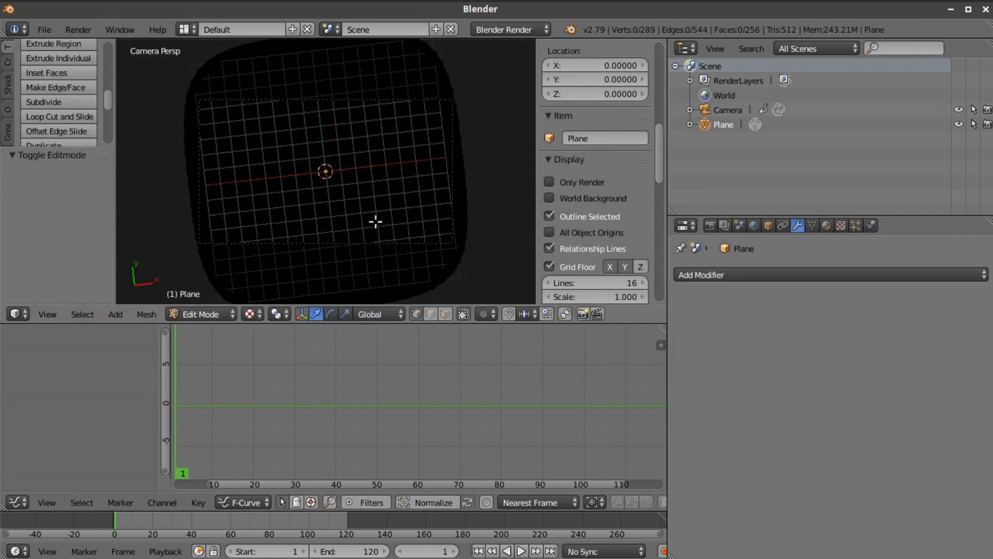
key(Tab)
key(Tab)
click(147, 313)
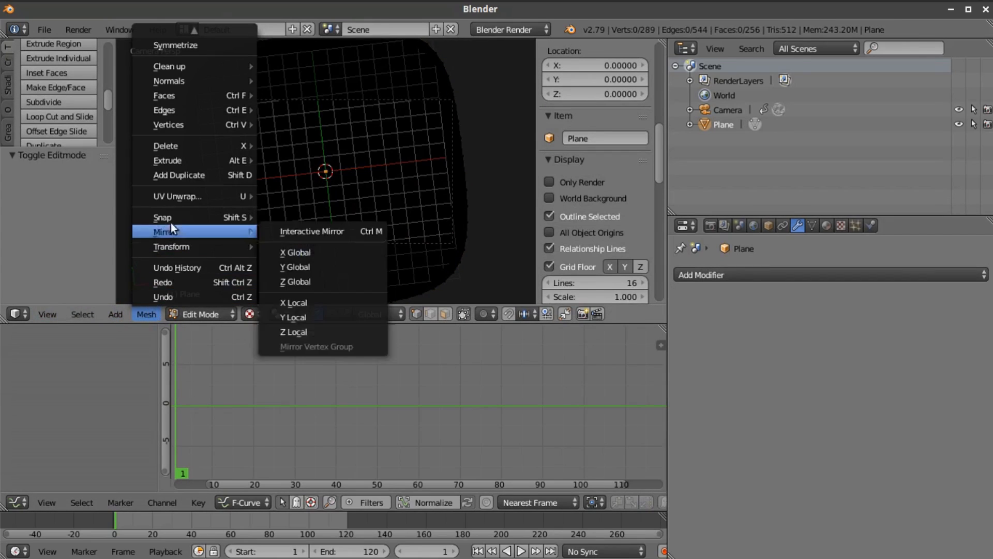
mouse_move(89, 307)
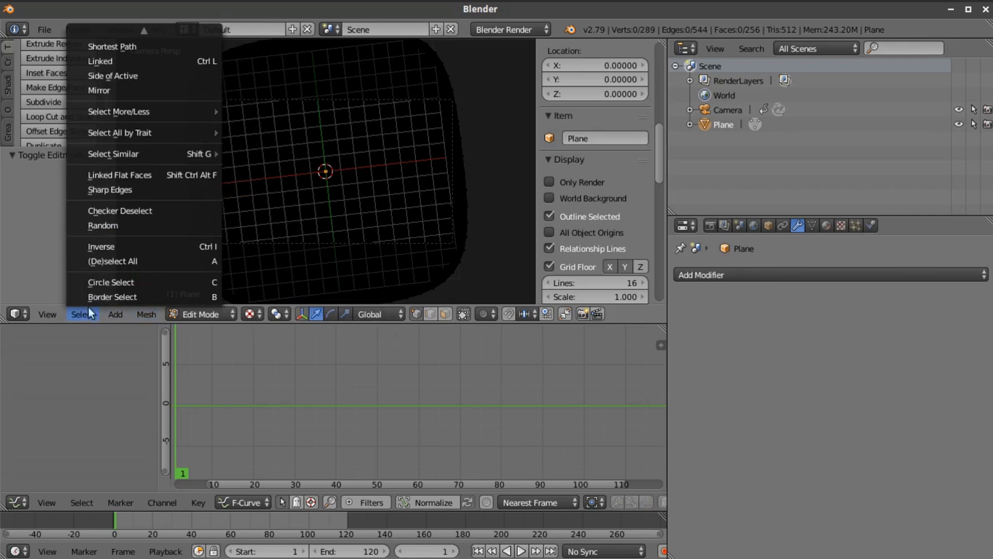
click(103, 256)
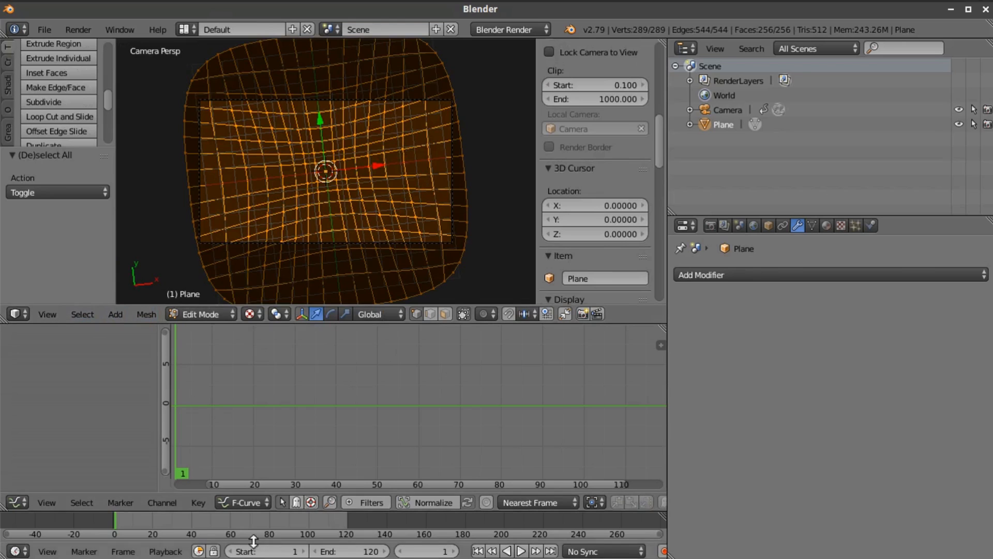
scroll(374, 186, down, 1)
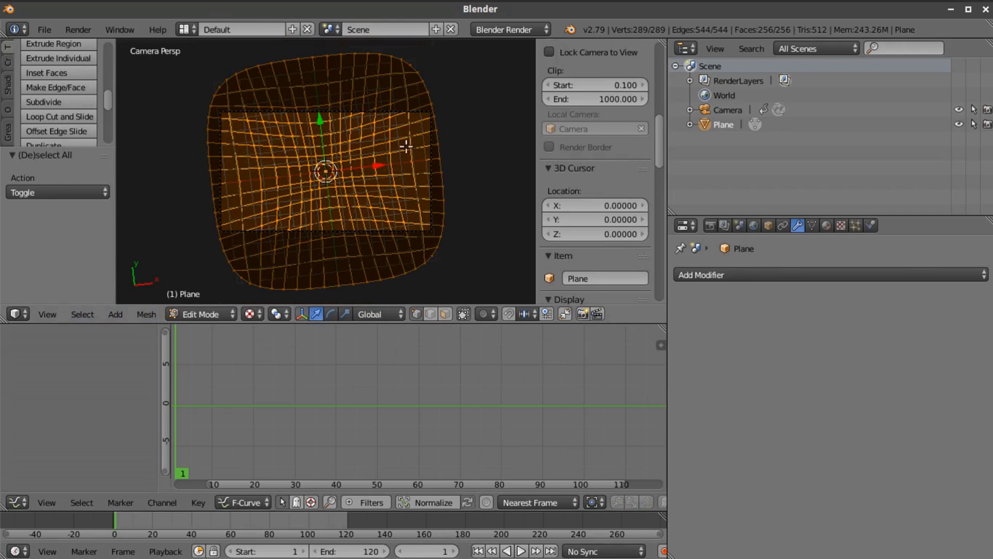
key(Tab)
right_click(398, 111)
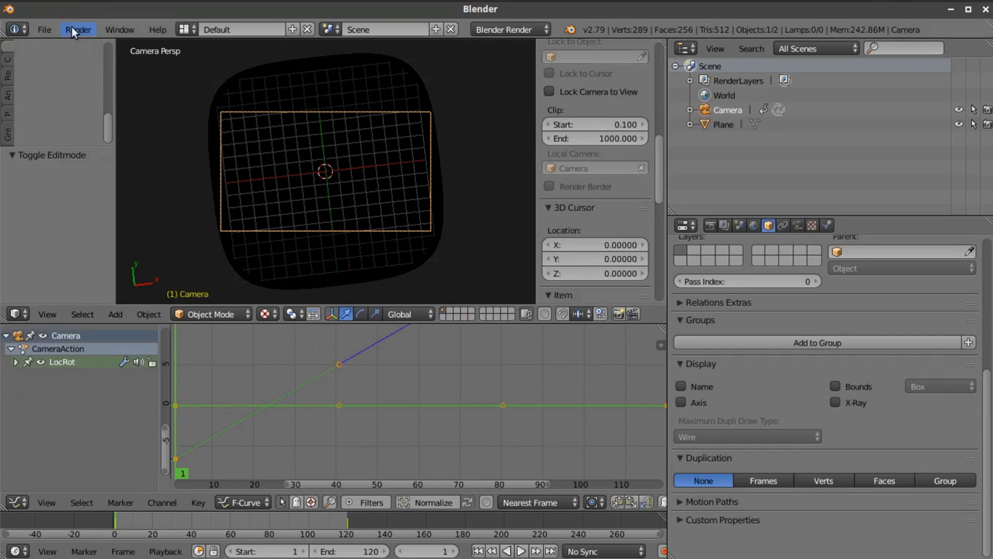
Switch to the file manager and check the pixel dimensions of Crab_Nebula.jpg in the Space Images folder
click(78, 10)
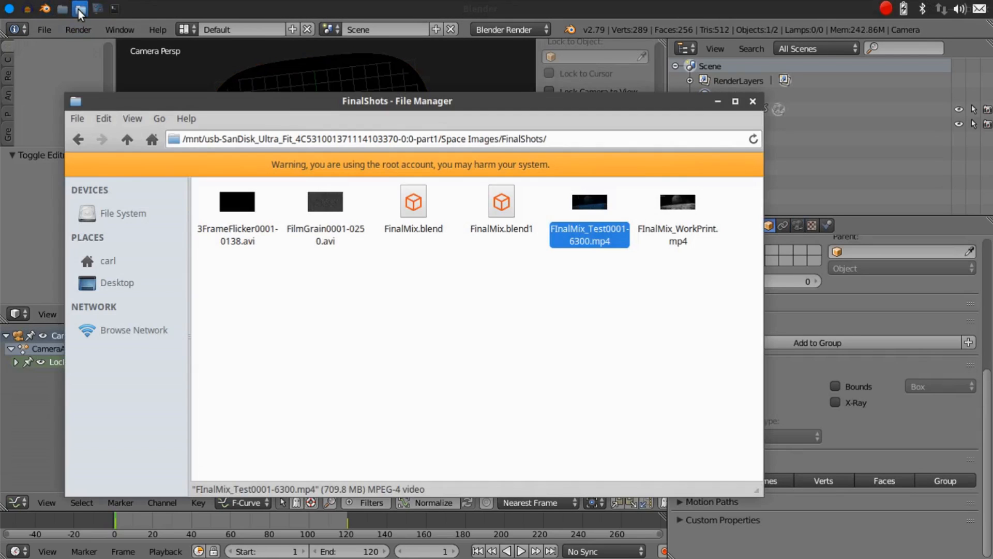
click(90, 139)
scroll(414, 295, down, 5)
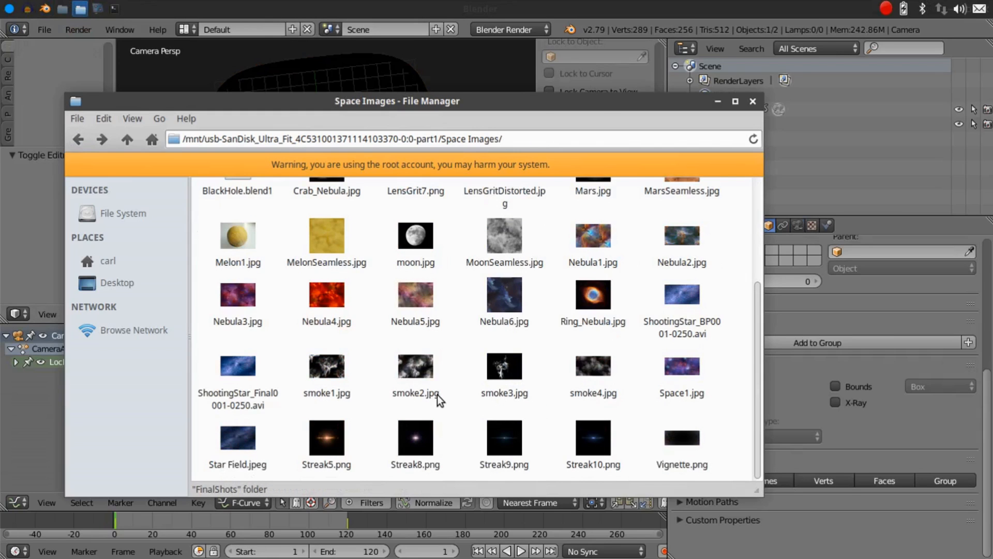
scroll(437, 396, up, 3)
scroll(436, 396, up, 2)
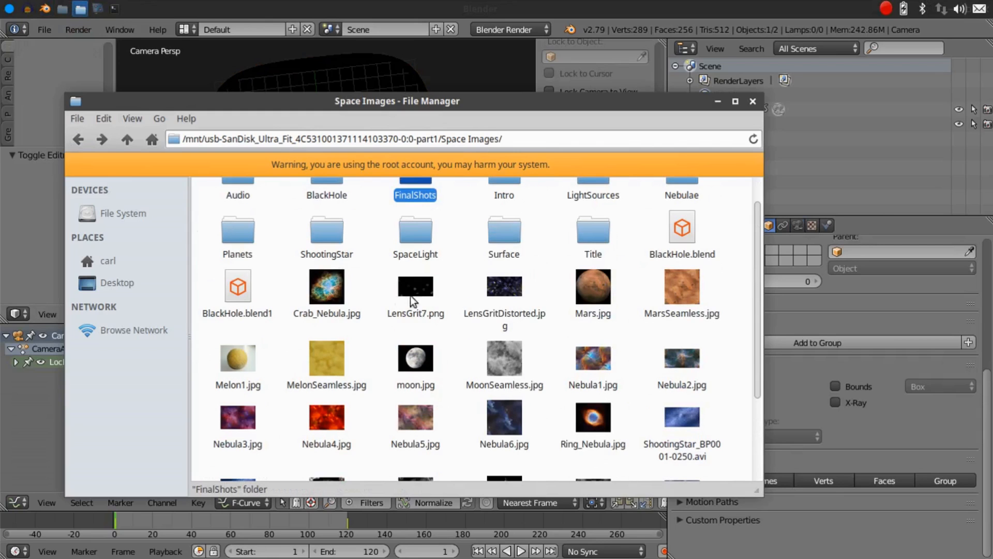
click(330, 288)
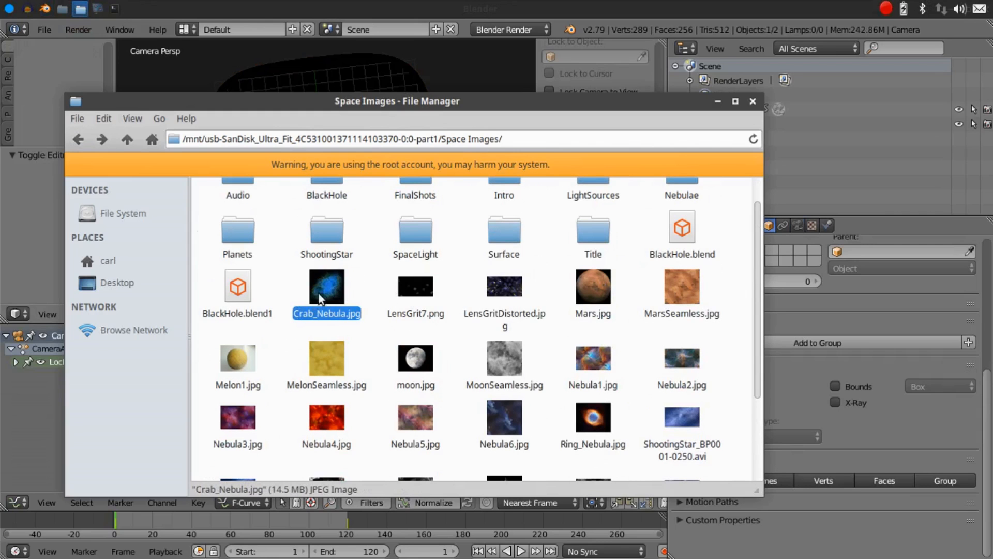
right_click(334, 287)
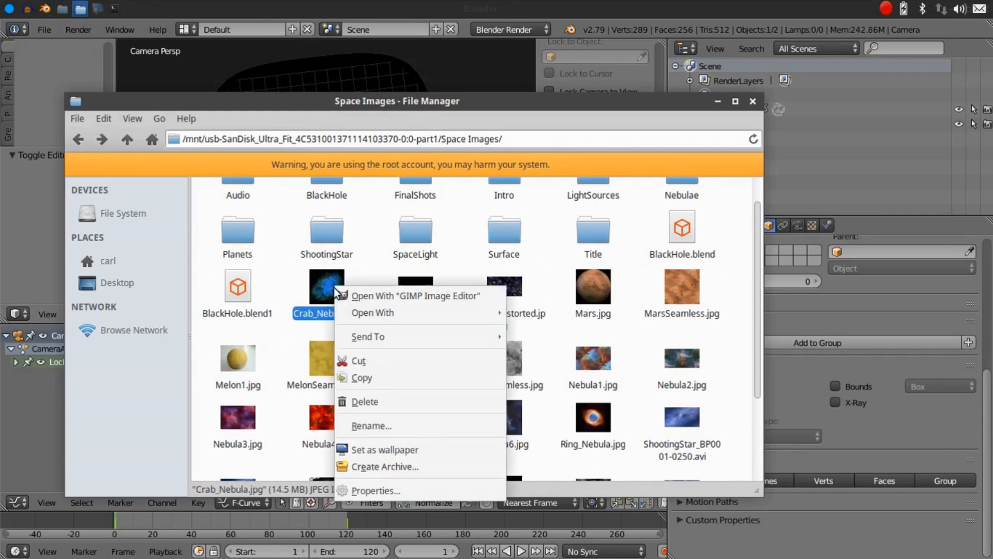
click(407, 488)
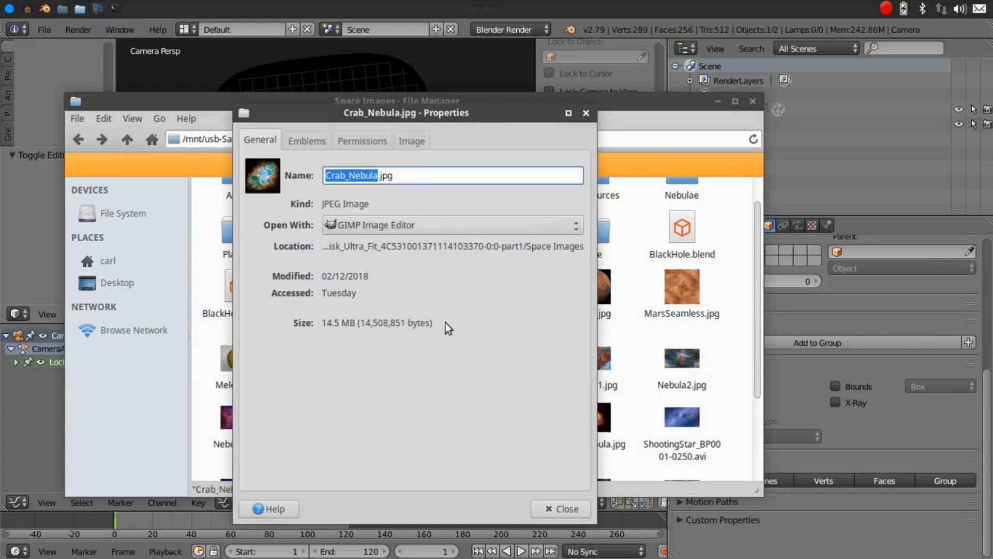
click(414, 142)
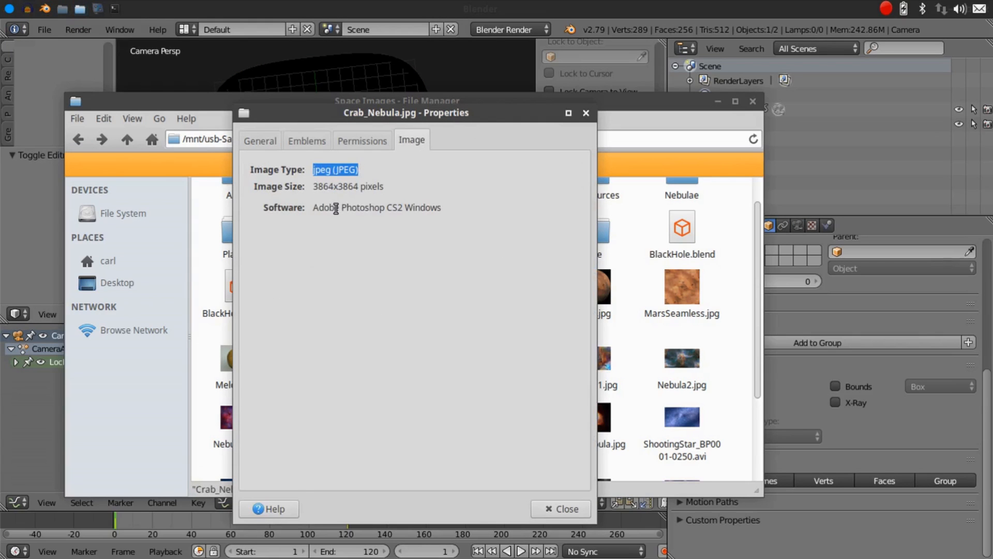
Back in Blender, set the render resolution to 3864 x 3864 px at 100%
click(824, 308)
click(711, 225)
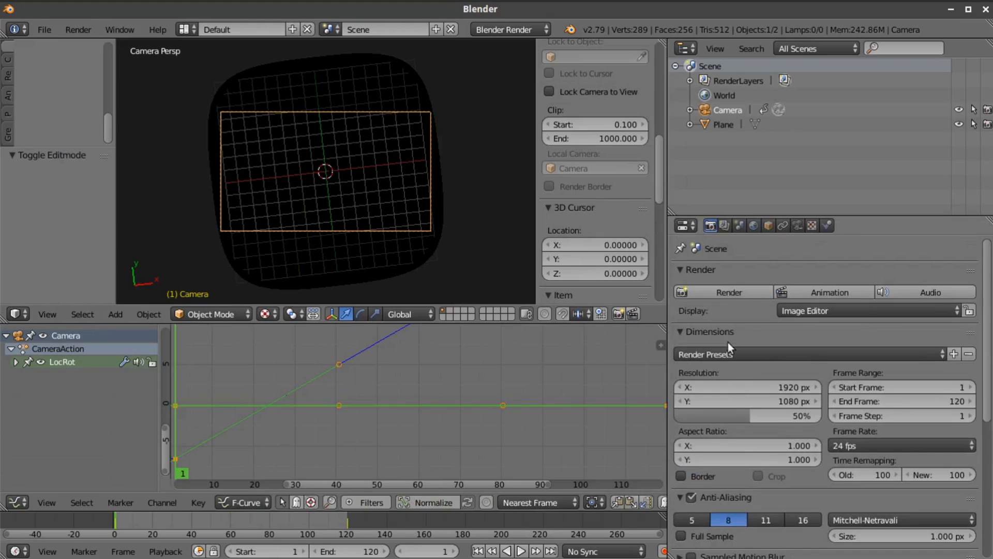
click(743, 383)
text(3864)
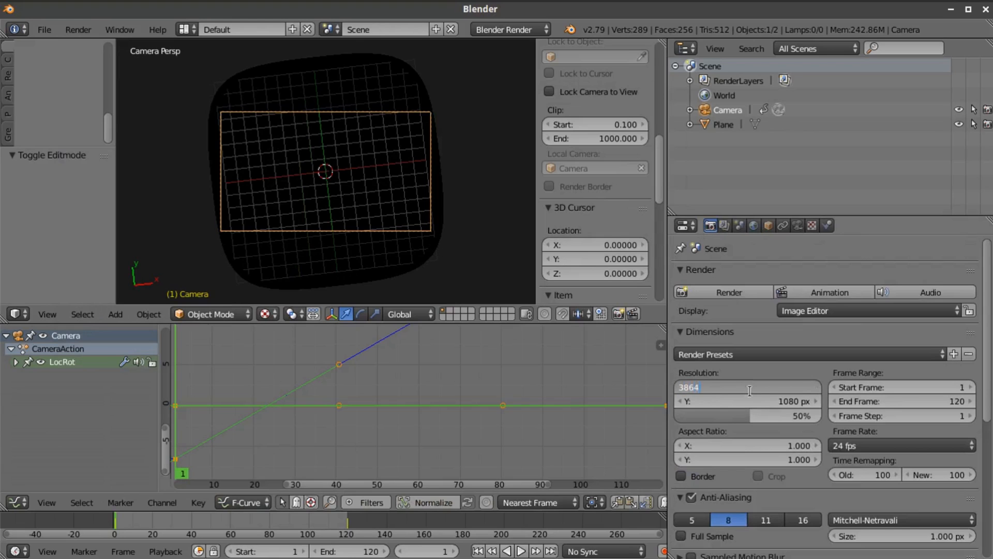
key(Return)
click(755, 401)
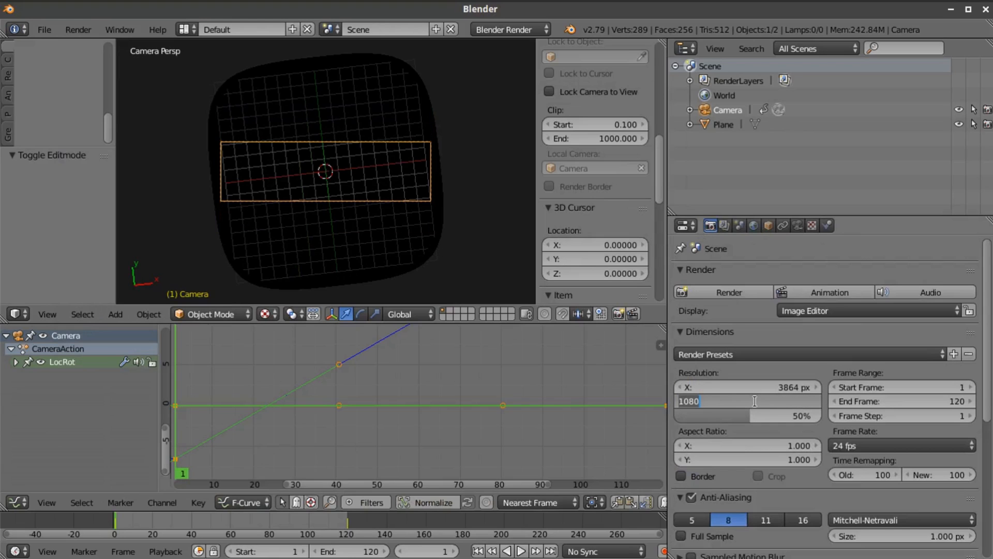
text(3864)
key(Return)
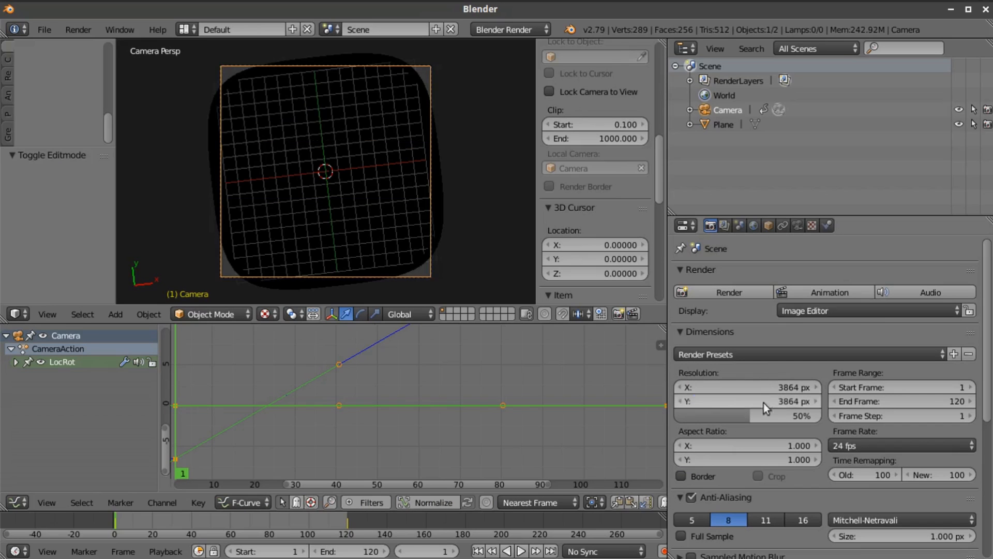
drag(746, 416, 821, 415)
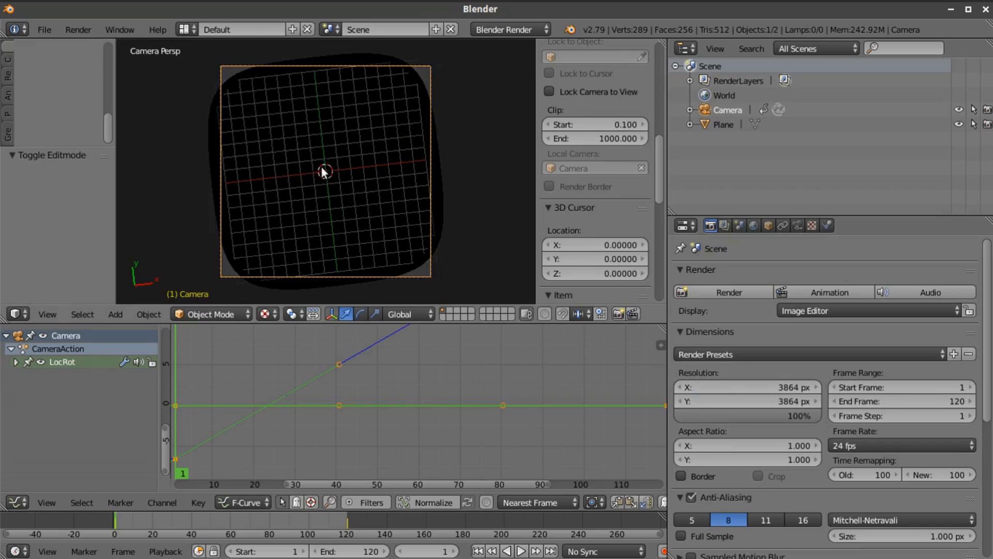
Scale the funnel-shaped plane uniformly by about 1.166 so it extends past the square camera frame
right_click(387, 175)
scroll(604, 220, down, 10)
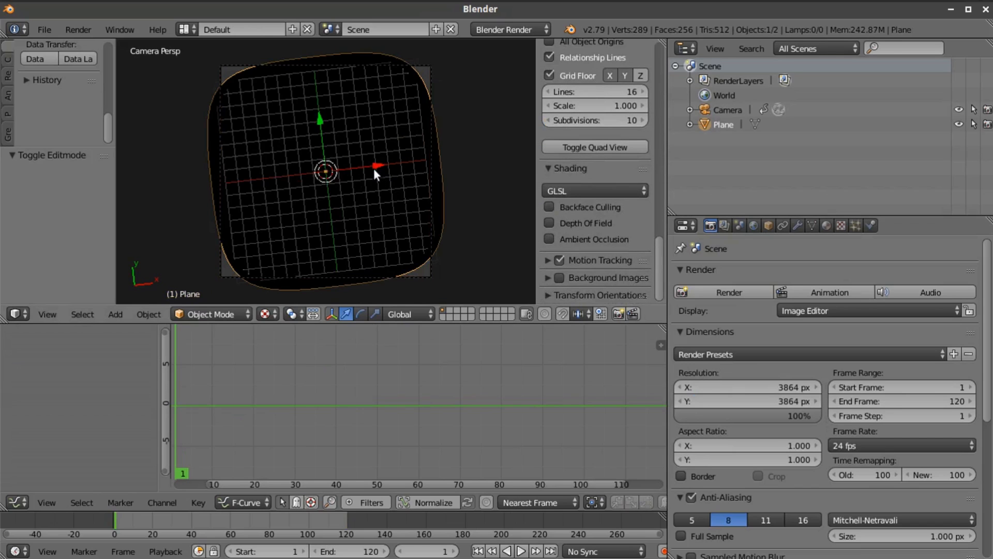
key(s)
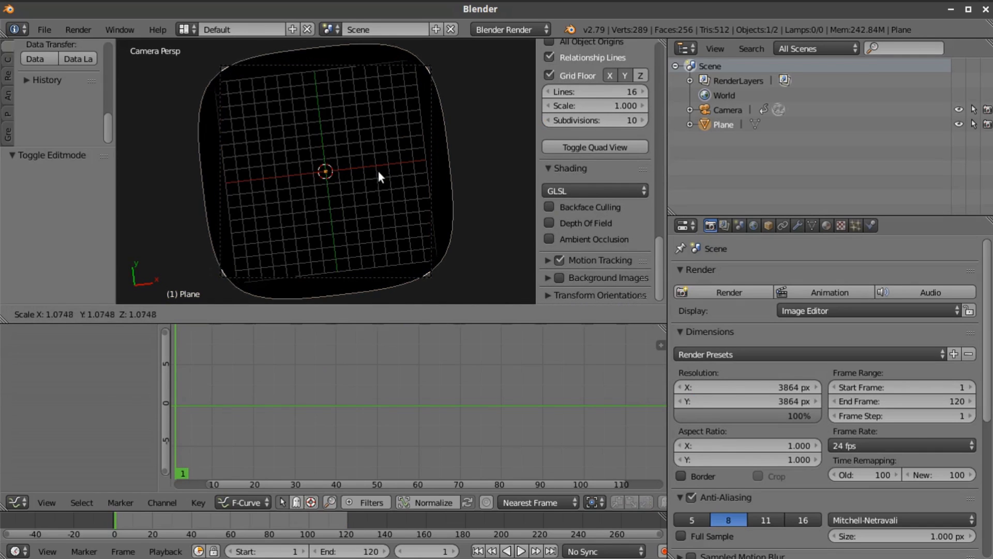
click(382, 178)
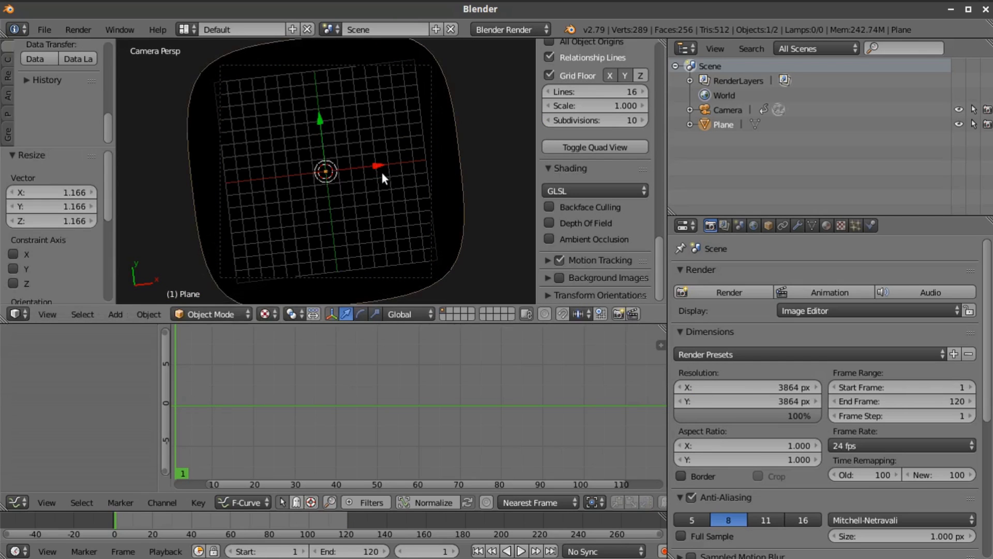
Stretch the funnel by about 1.598 along the global Z axis and return to the camera view
middle_drag(401, 202, 380, 264)
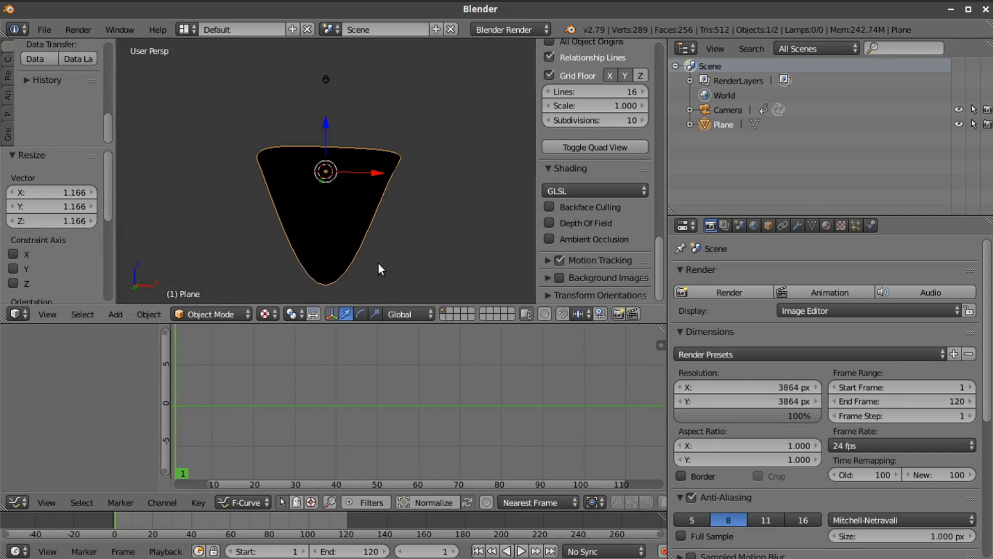
key(s)
key(z)
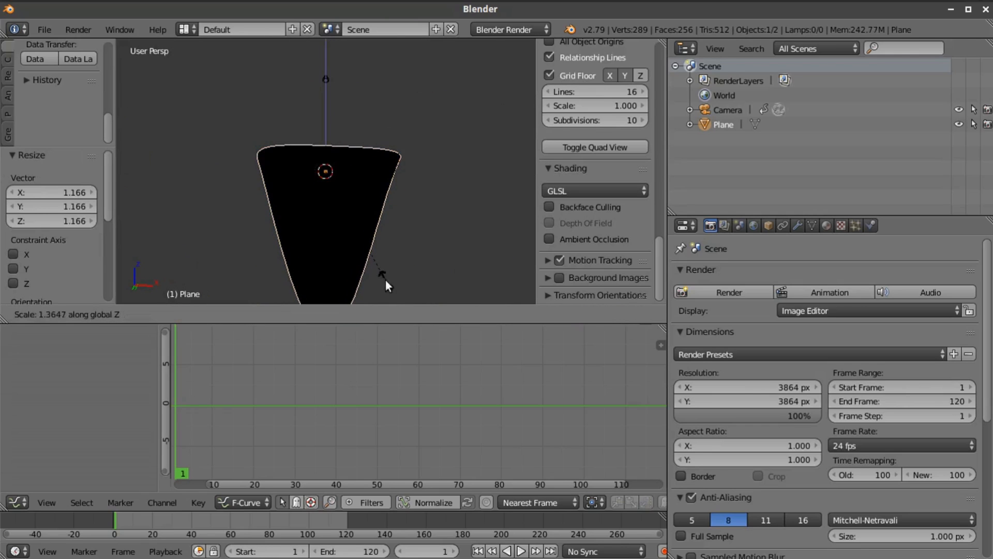
click(398, 298)
click(47, 314)
click(54, 279)
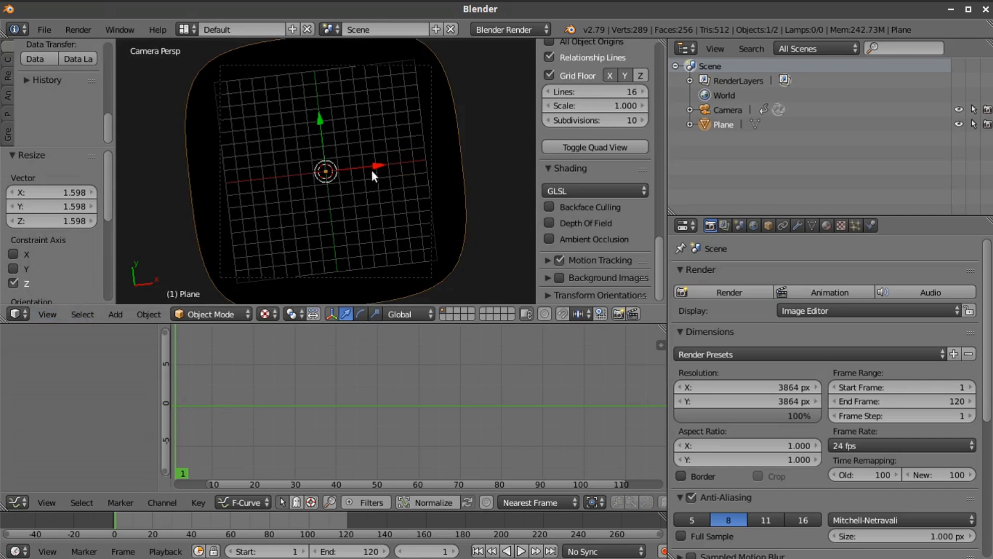
UV-map the whole funnel mesh with Project From View from the camera and return to Object Mode
key(Tab)
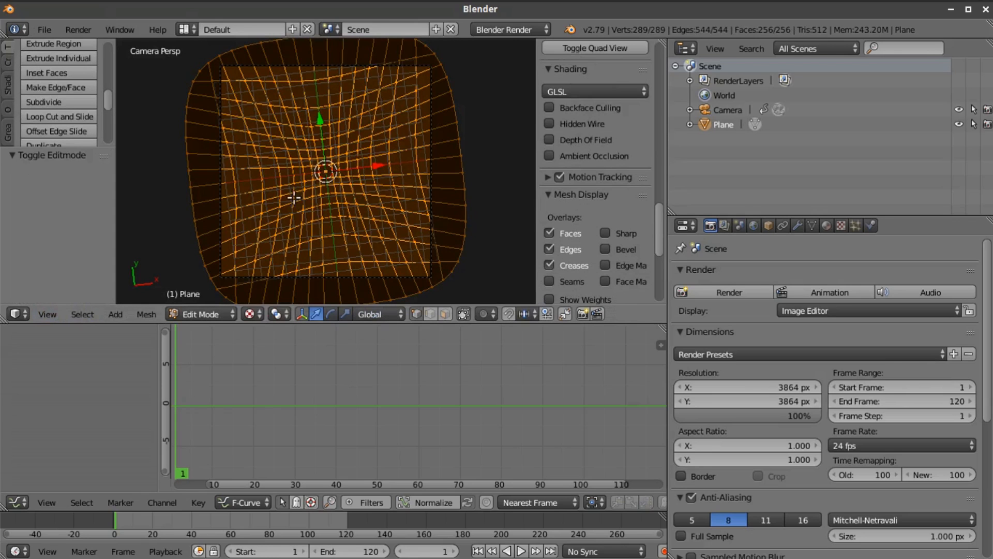
click(7, 83)
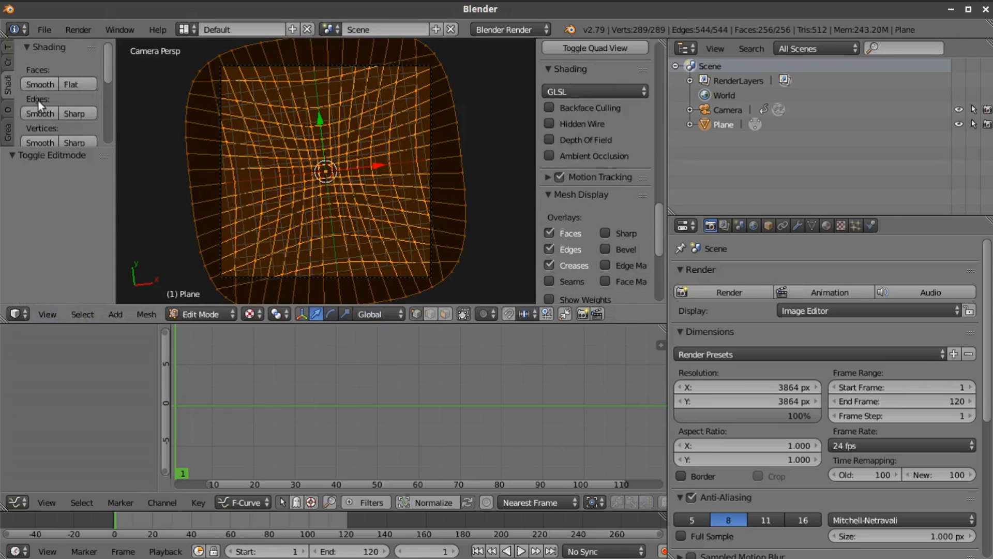
scroll(43, 108, down, 5)
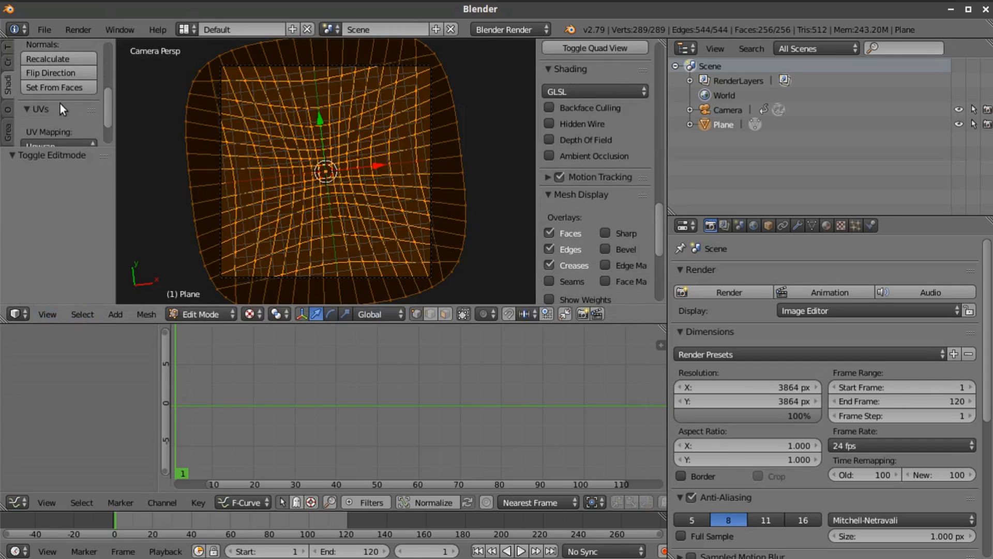
scroll(60, 102, down, 2)
click(68, 106)
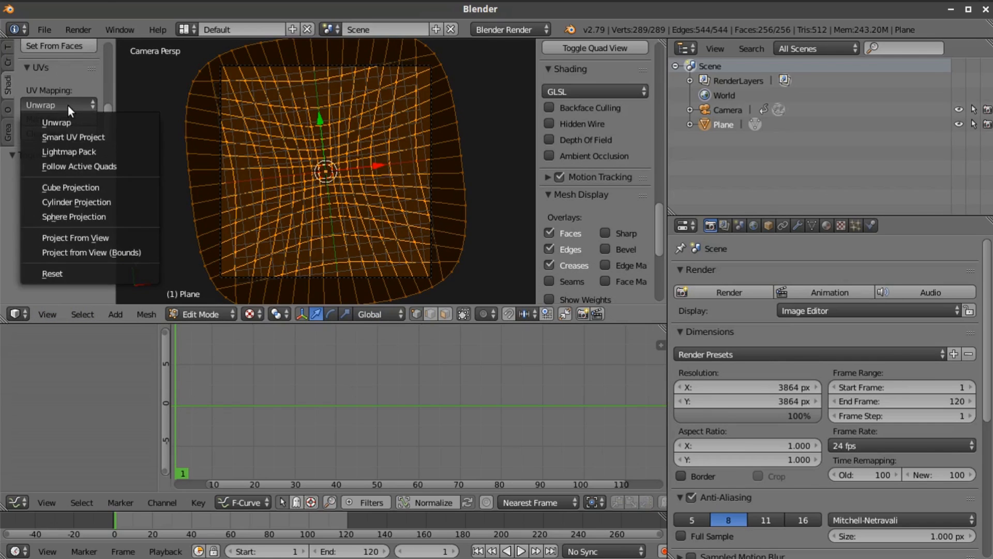
click(127, 236)
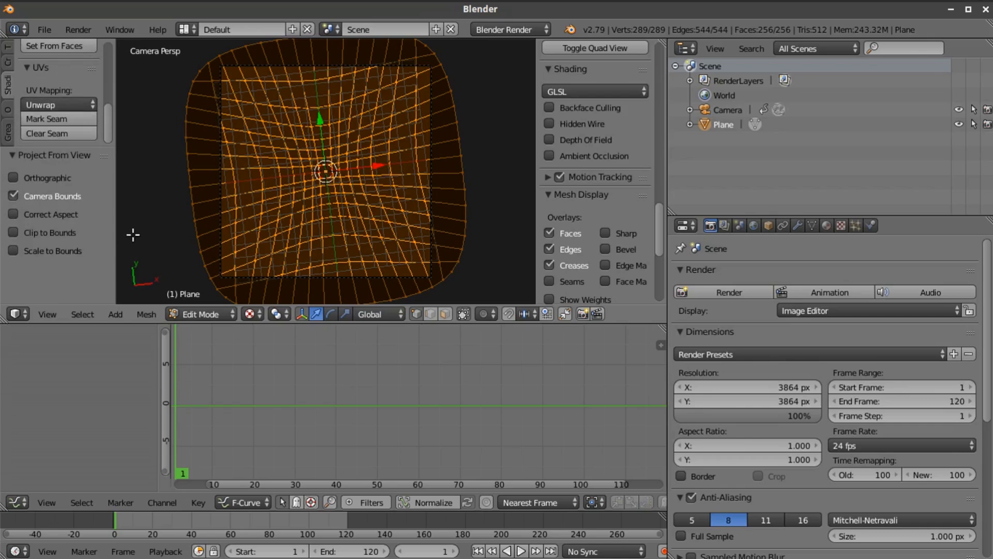
key(Tab)
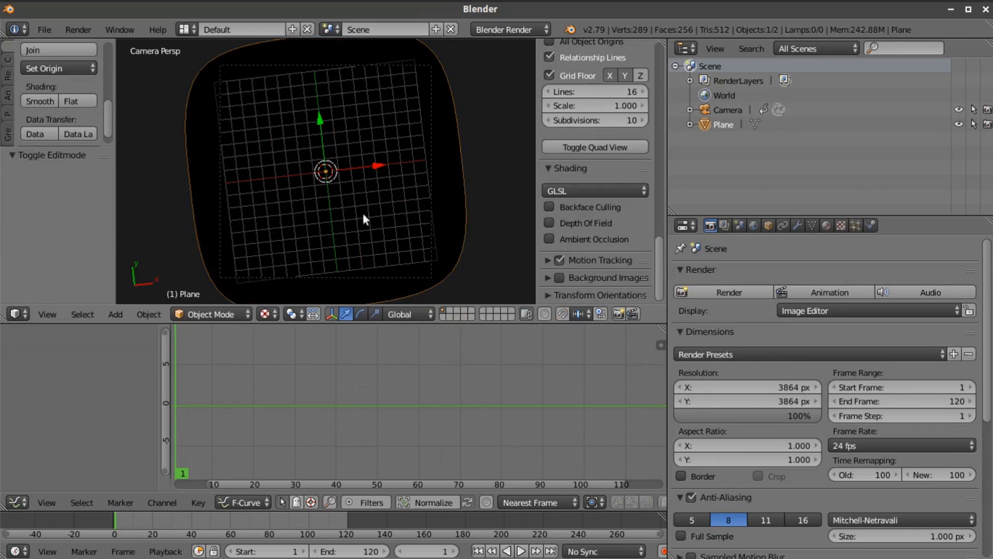
Create a new material on the funnel-shaped plane and make it shadeless
click(827, 226)
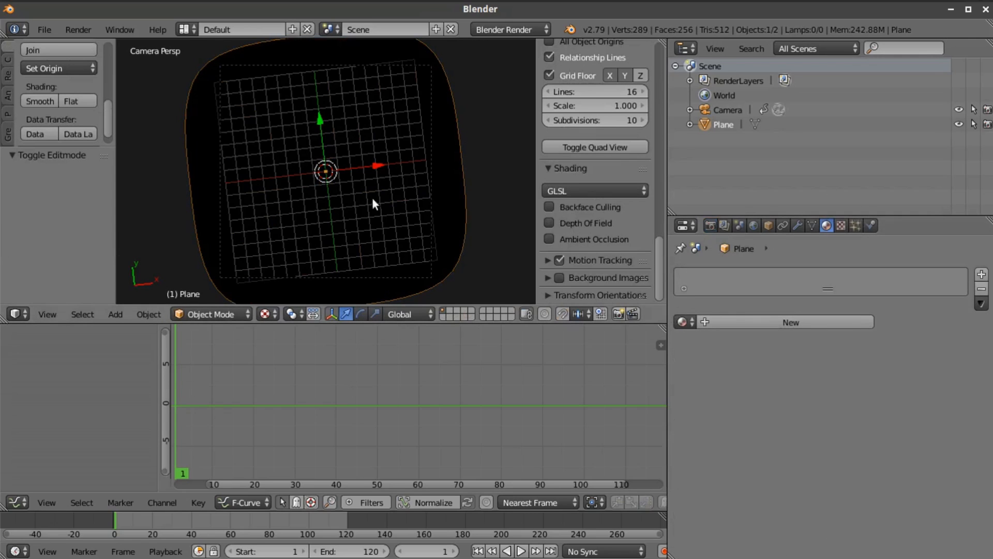
click(744, 322)
scroll(780, 399, down, 5)
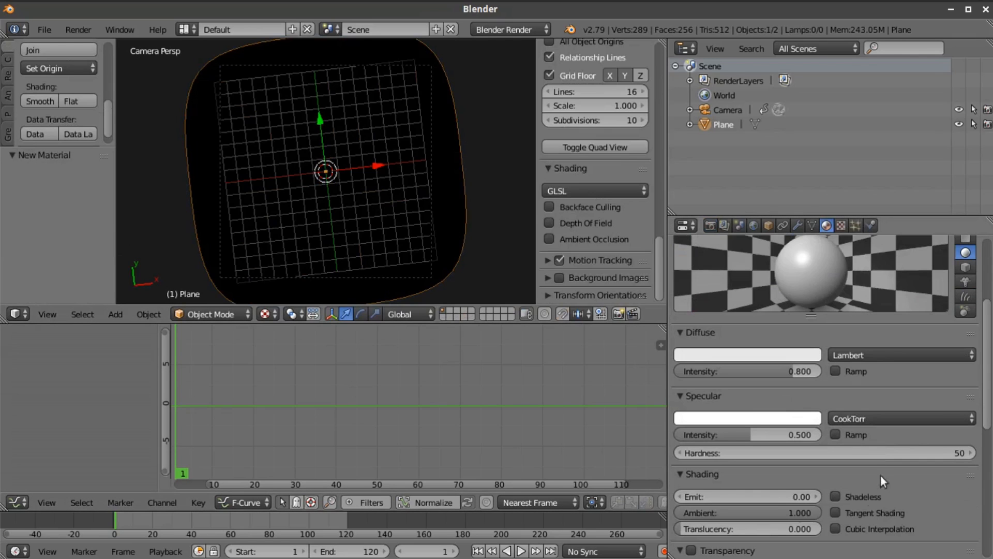
click(836, 496)
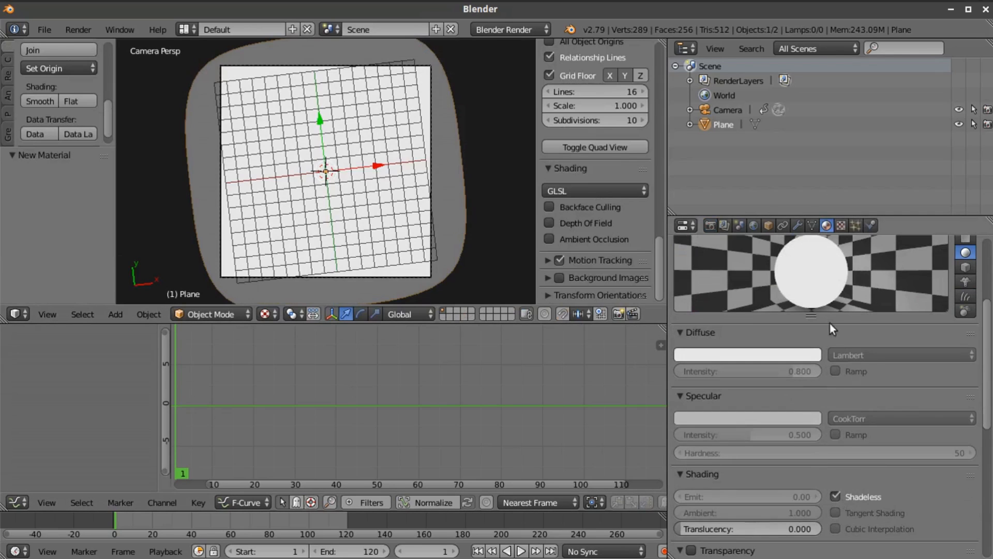
Add a new image texture to the funnel's material and load Crab_Nebula.jpg from the Space Images folder
click(841, 226)
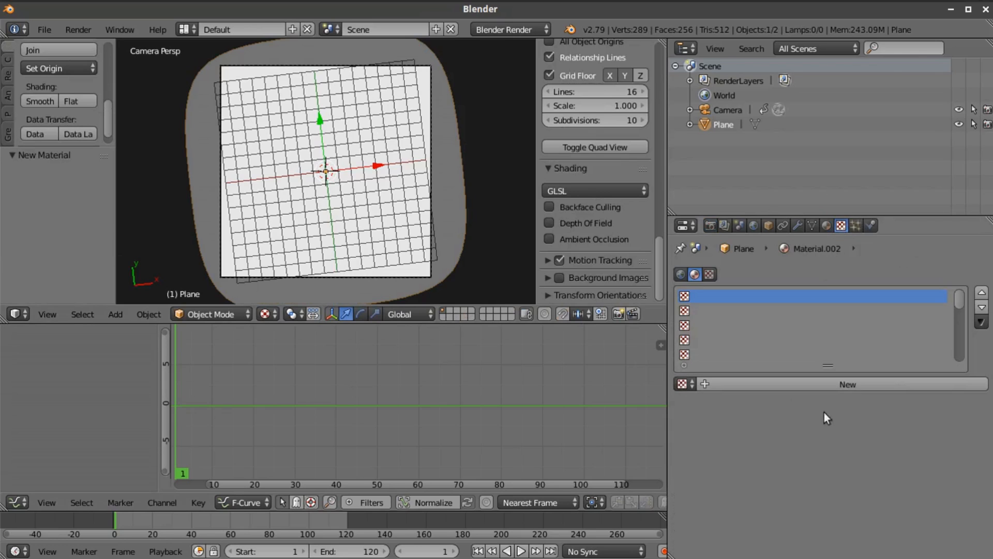
click(817, 383)
scroll(808, 418, down, 6)
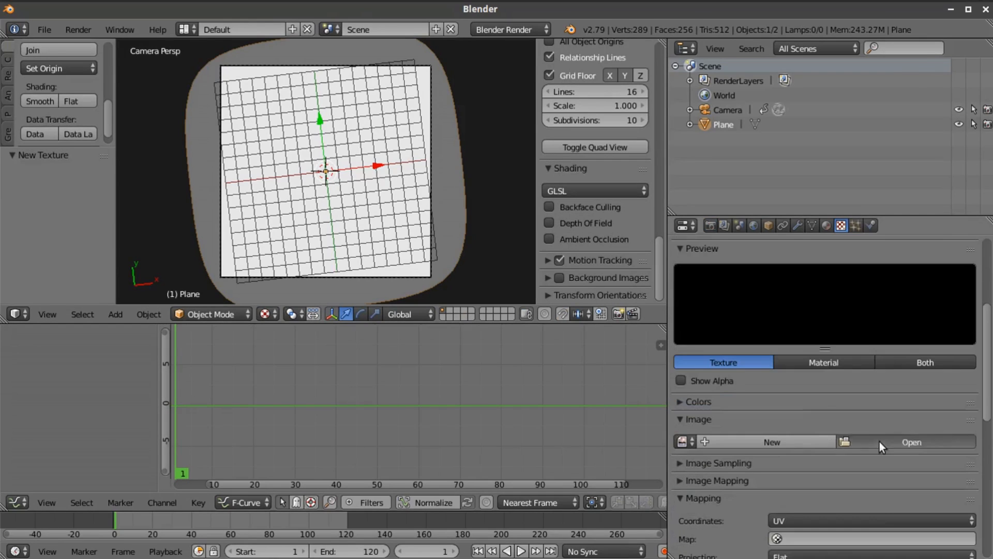
click(880, 442)
scroll(62, 254, down, 4)
click(70, 195)
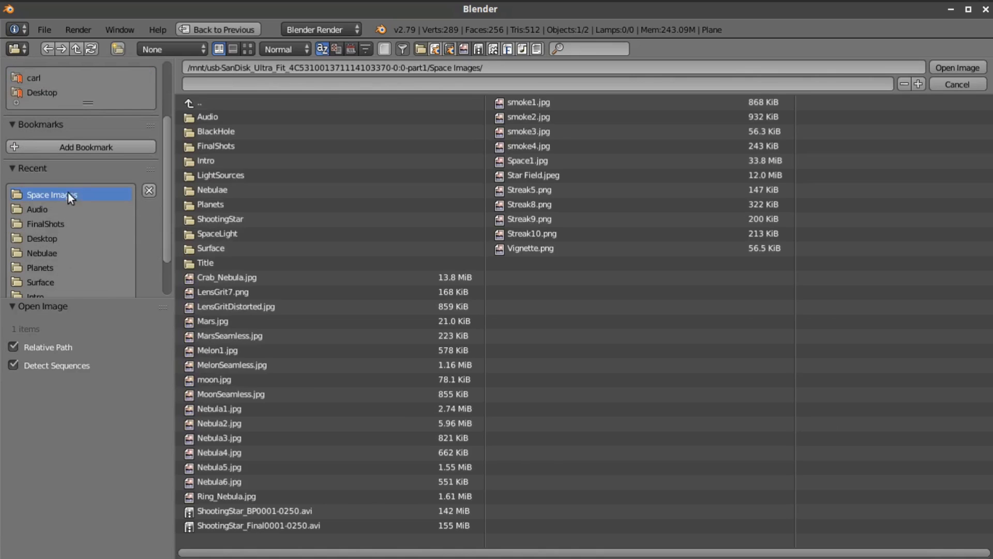
click(247, 48)
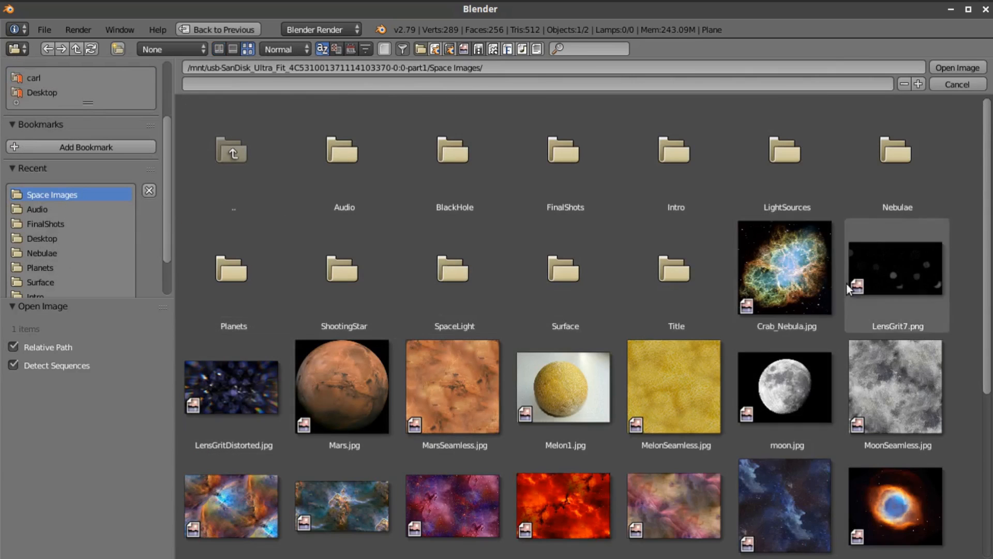
click(803, 273)
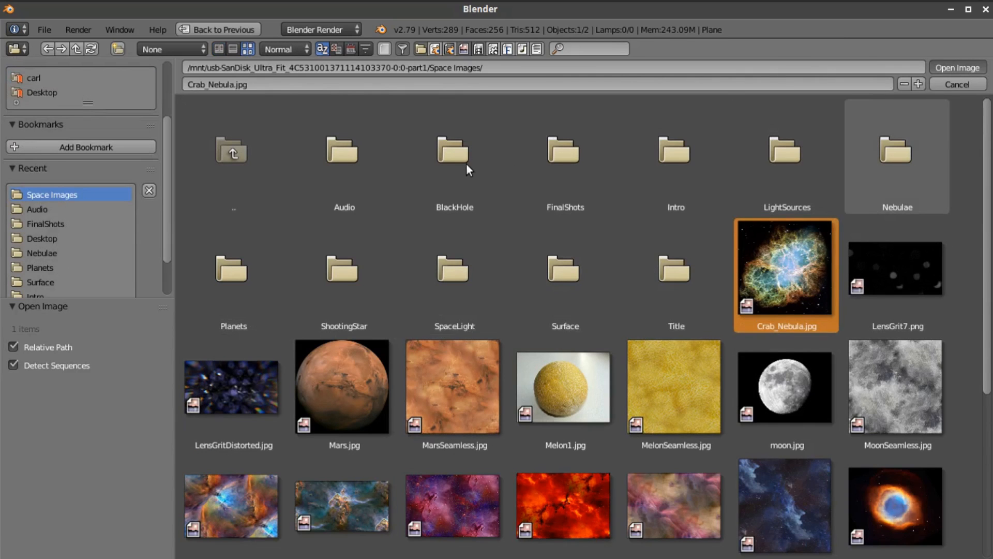
key(Return)
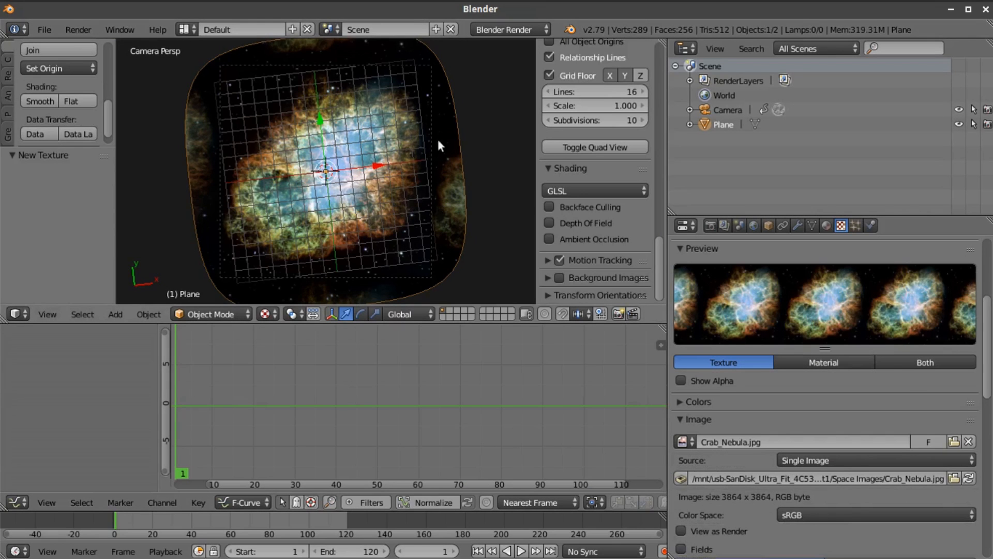
Set the render resolution to 1920 × 1080 px, with the scene seen through the camera
middle_drag(421, 178, 228, 287)
click(59, 314)
click(129, 261)
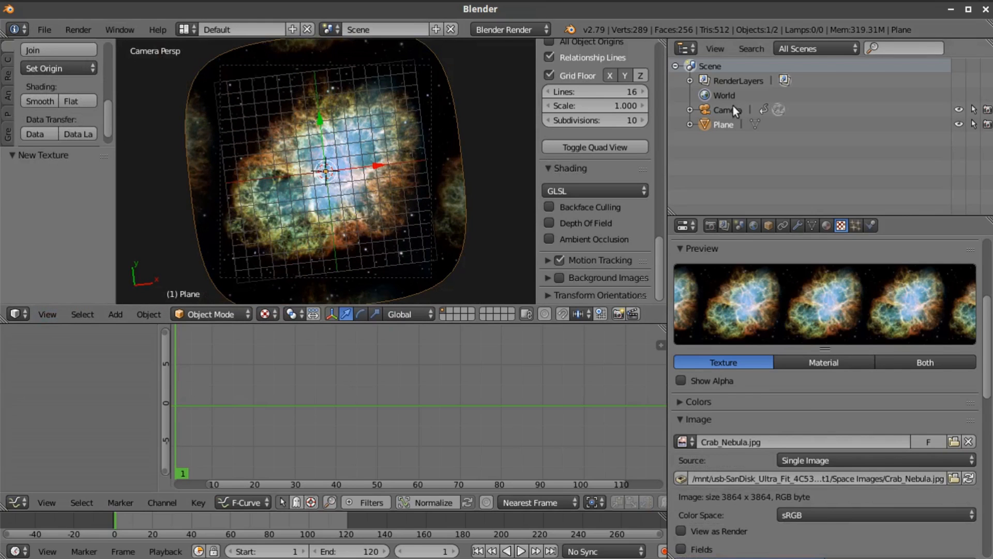
click(711, 225)
click(753, 387)
text(1920)
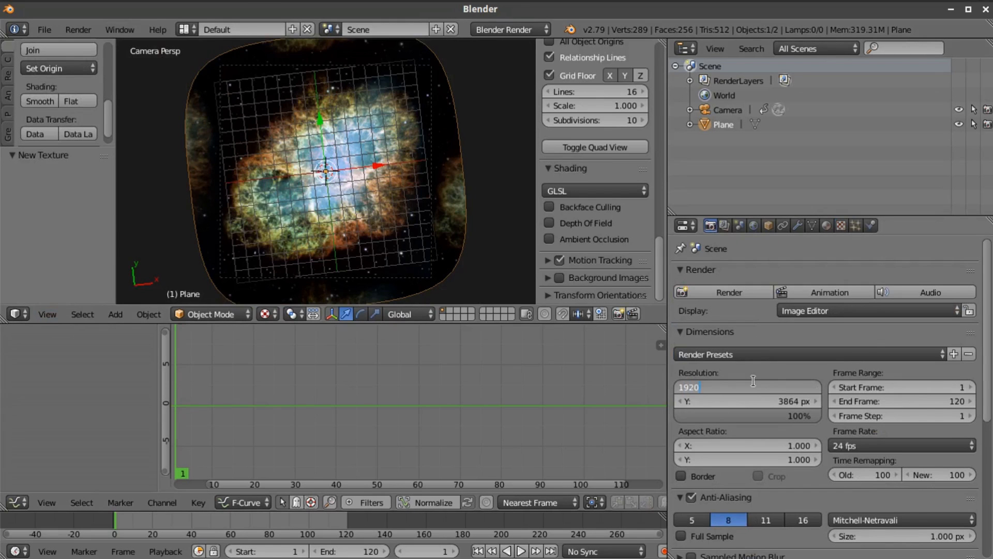
key(Tab)
text(10)
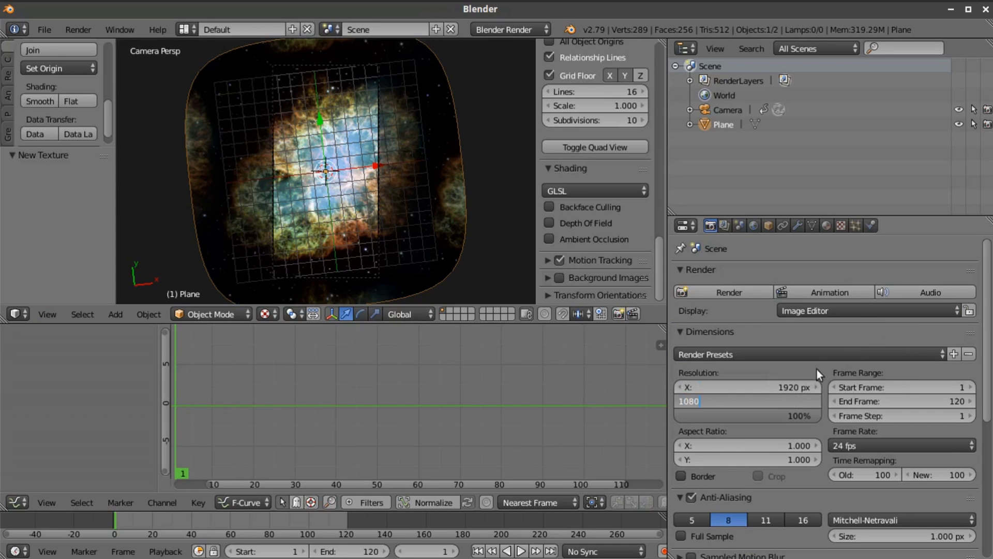
key(Return)
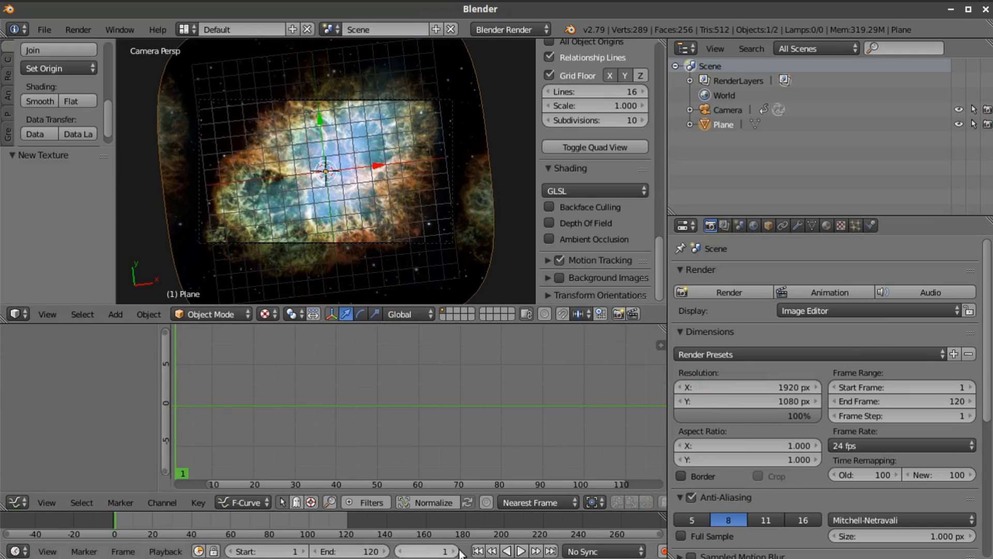
Turn on Only Render and World Background for the 3D view's display
scroll(579, 197, up, 3)
scroll(578, 198, up, 5)
click(550, 165)
click(549, 182)
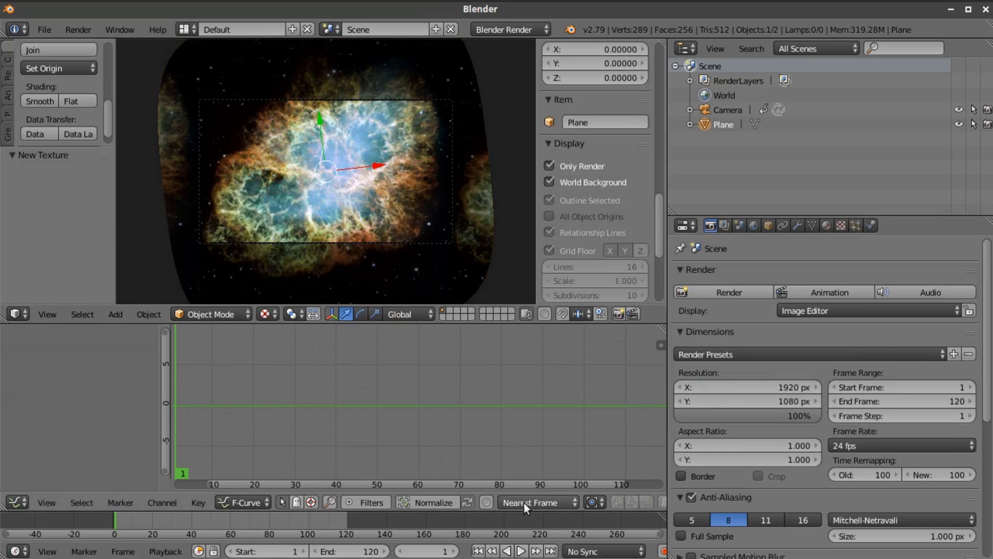
Play back the camera fly-through of the textured funnel and return to the first frame
click(521, 551)
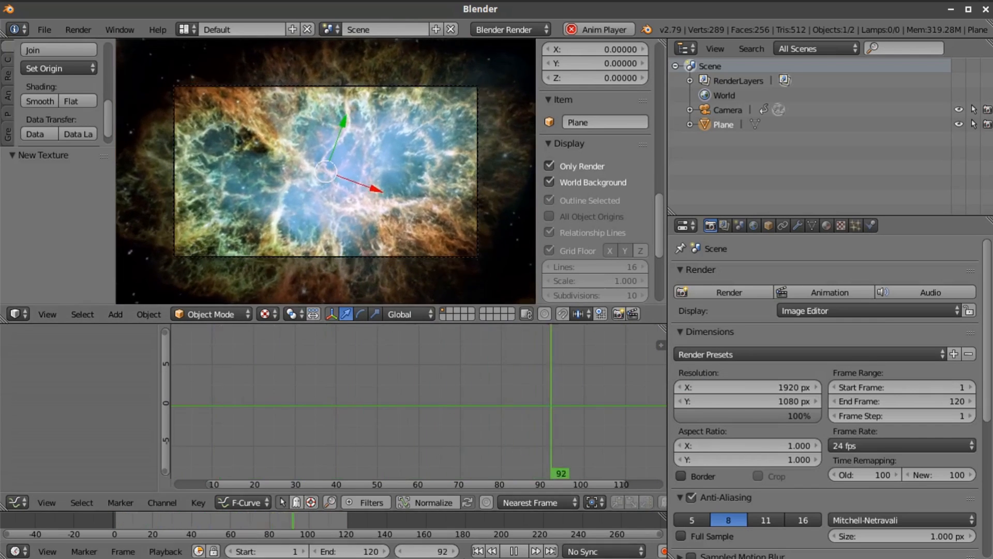
key(alt+a)
key(shift+Left)
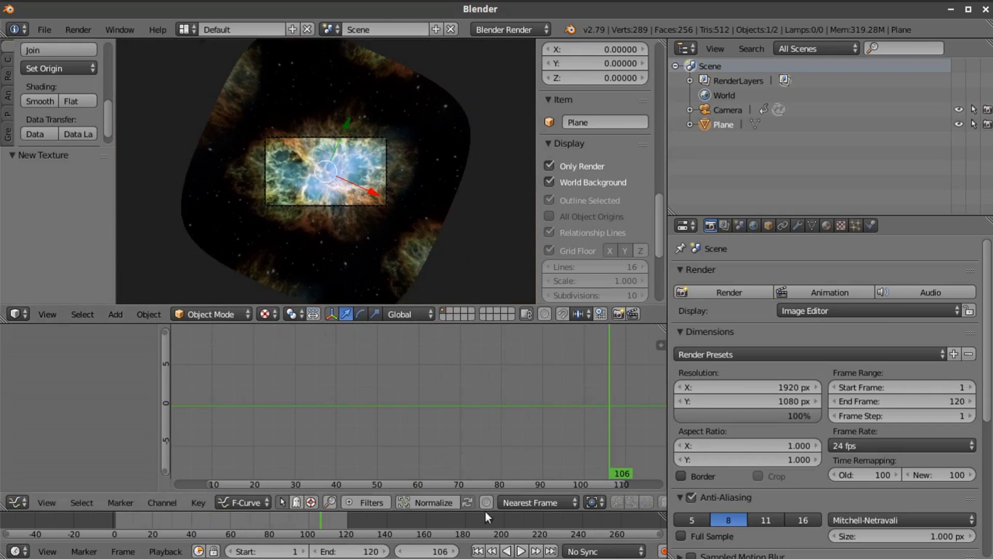
Move the funnel-shaped plane about 6.745 up the global Z axis and return to the camera view
middle_drag(399, 200, 385, 297)
drag(324, 120, 315, 286)
click(49, 314)
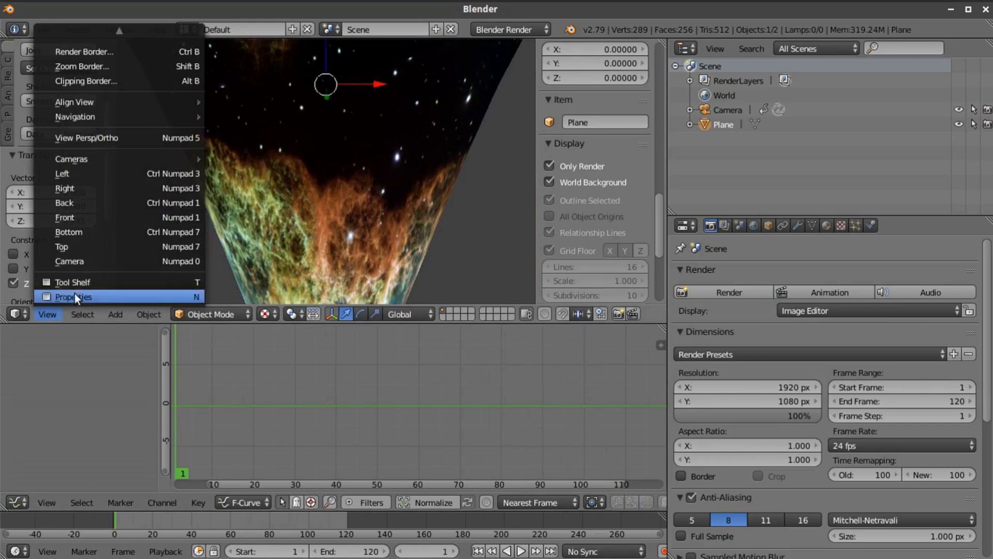
click(68, 262)
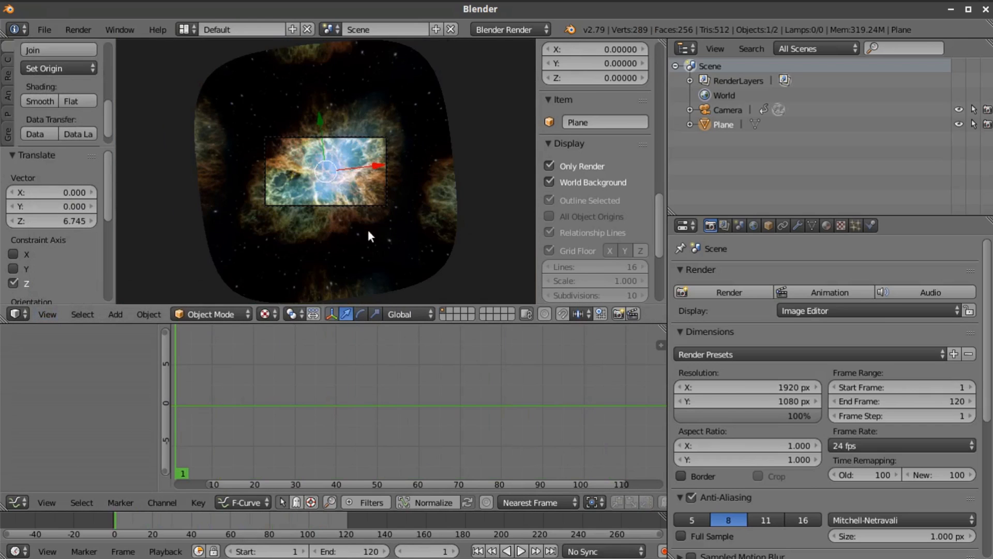
scroll(368, 234, up, 2)
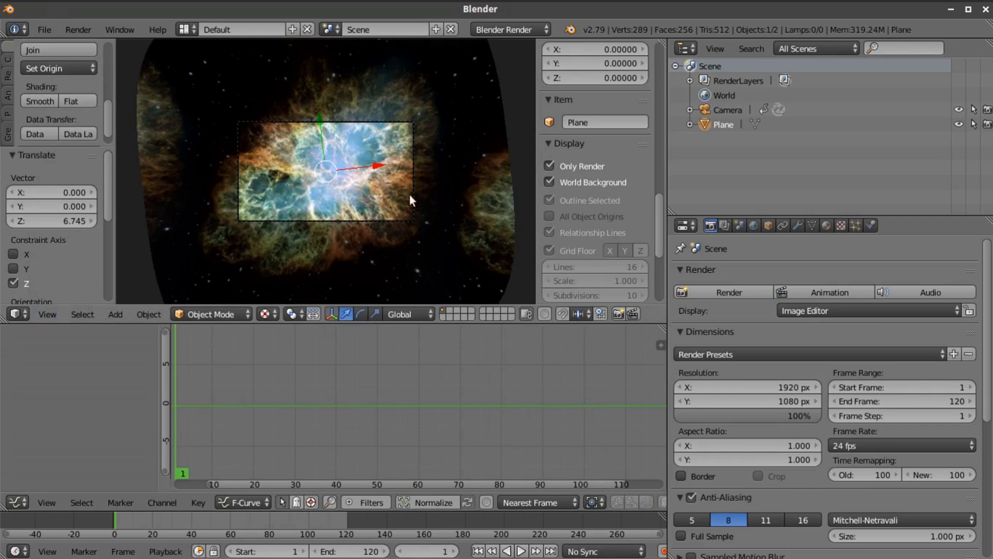
Select the camera and set its focal length to 27.15 mm
right_click(309, 123)
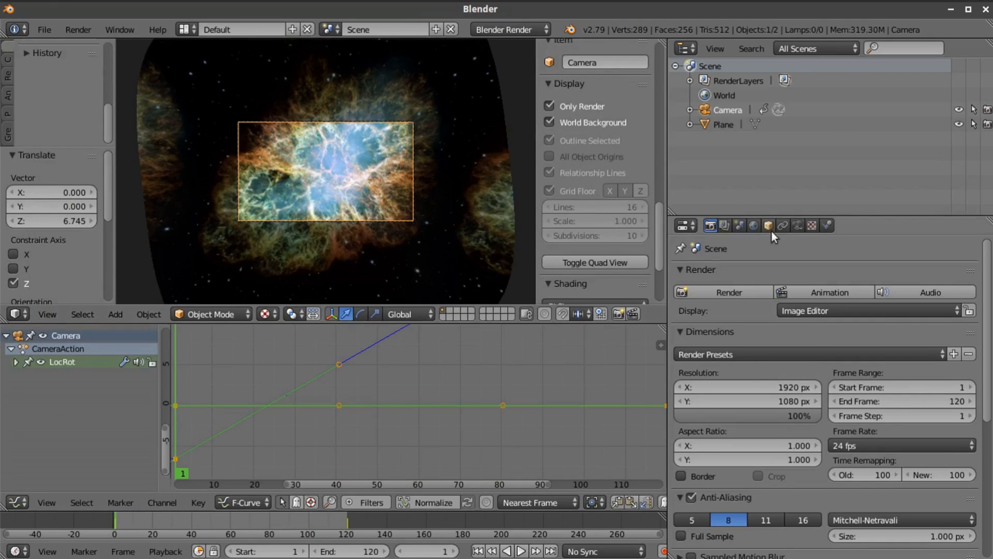
click(797, 226)
drag(752, 337, 695, 337)
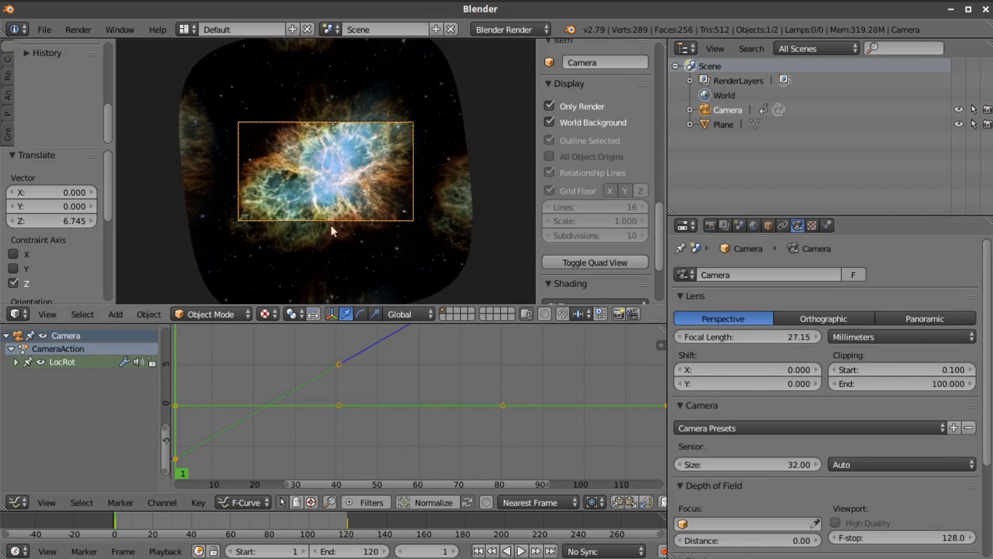
scroll(331, 230, up, 2)
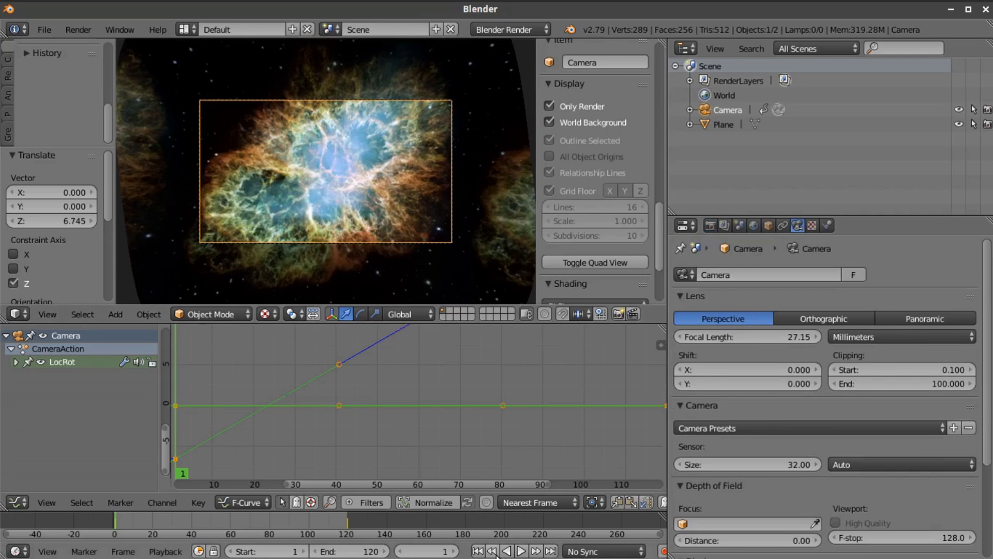
Play the animation to check the new camera framing, then rewind it to frame 1
click(522, 552)
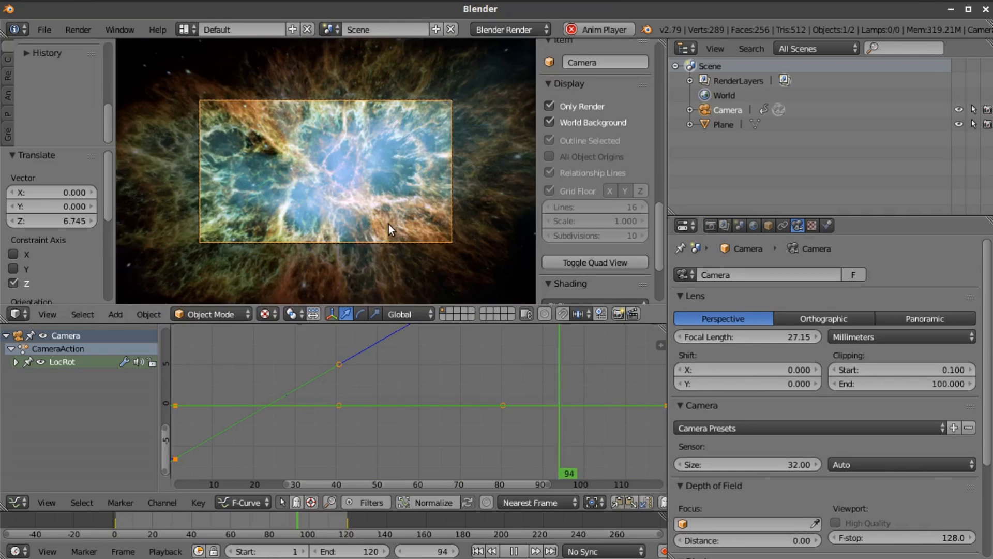
click(513, 550)
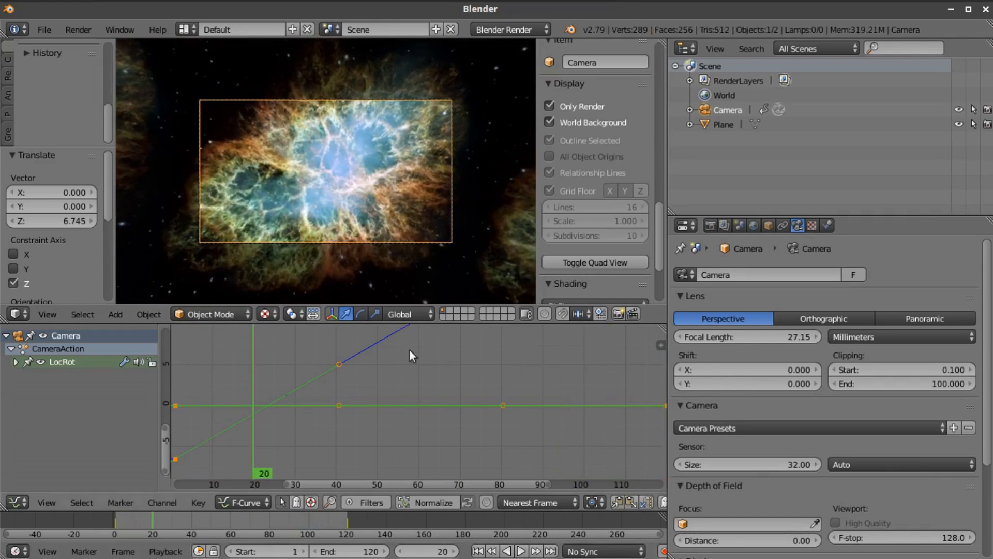
click(477, 551)
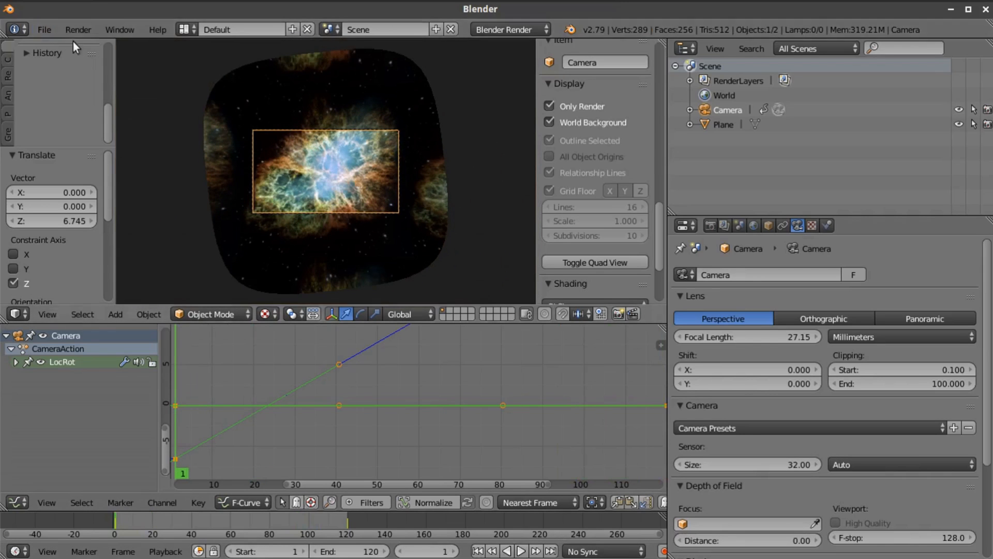
Set the world's horizon color to pure black
click(752, 225)
click(734, 465)
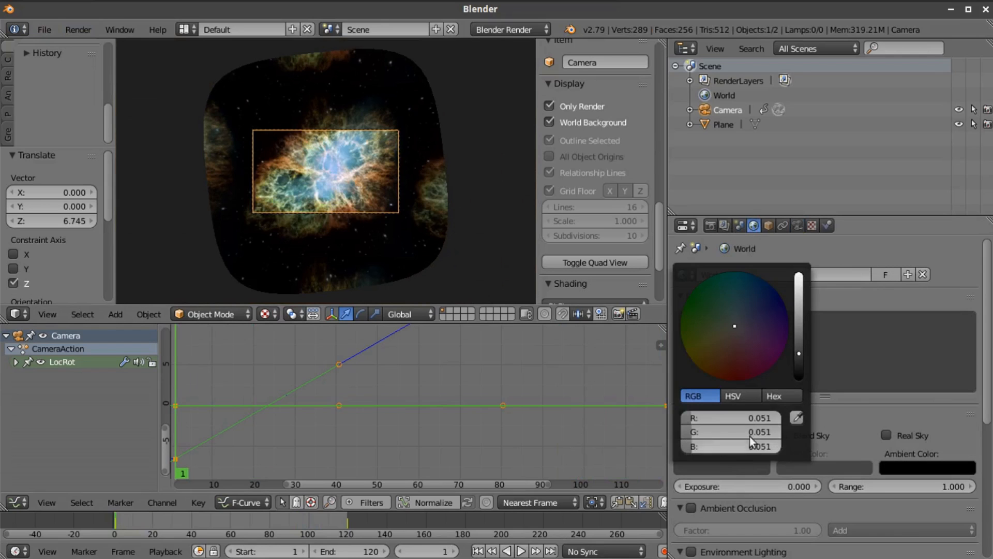
drag(799, 353, 799, 382)
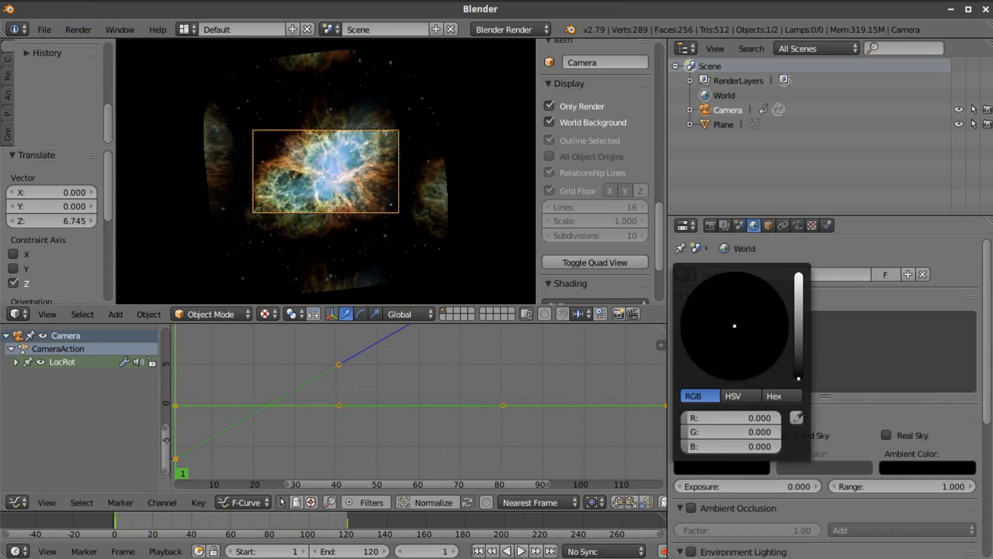
Import Star Field.jpeg from the Space Images folder as a shadeless image plane
click(45, 30)
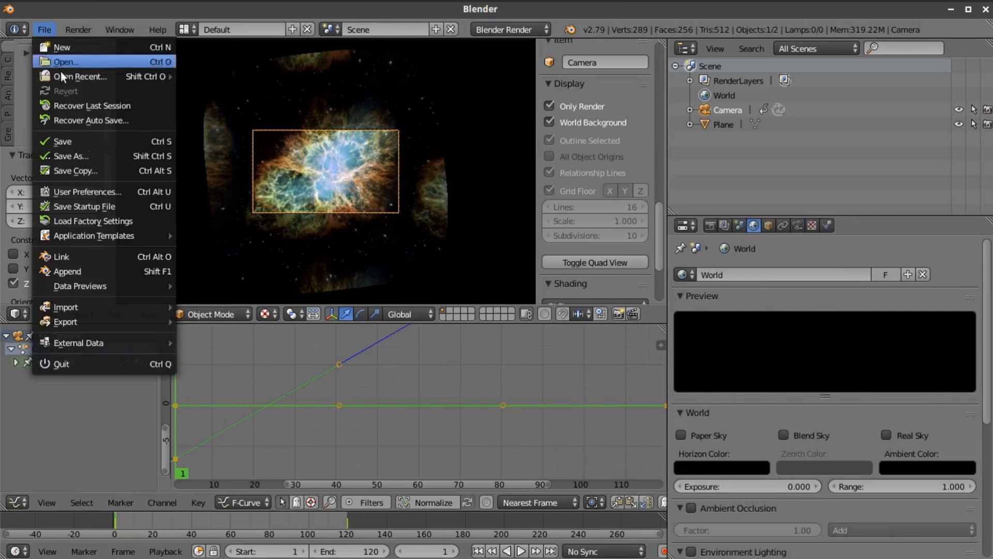
mouse_move(155, 306)
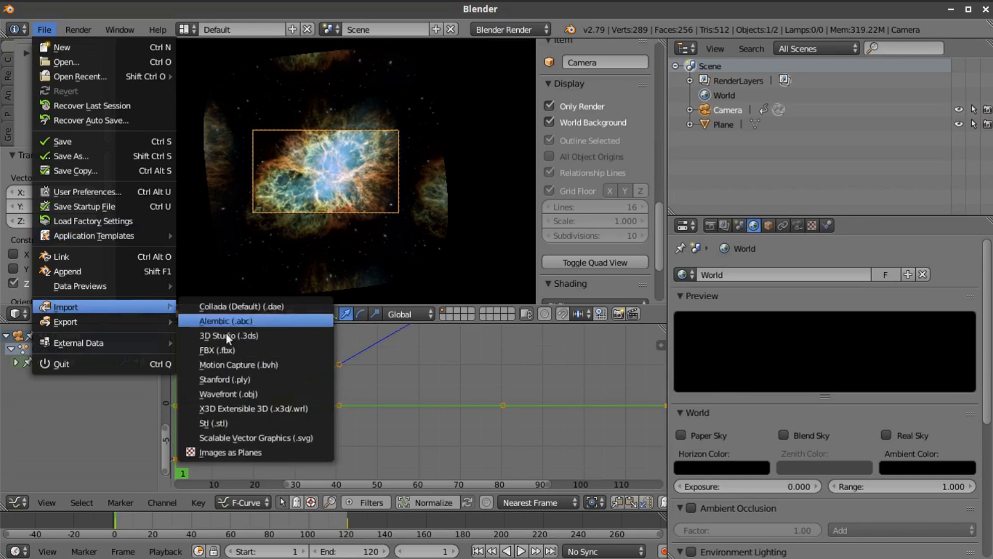
click(244, 453)
scroll(804, 334, down, 5)
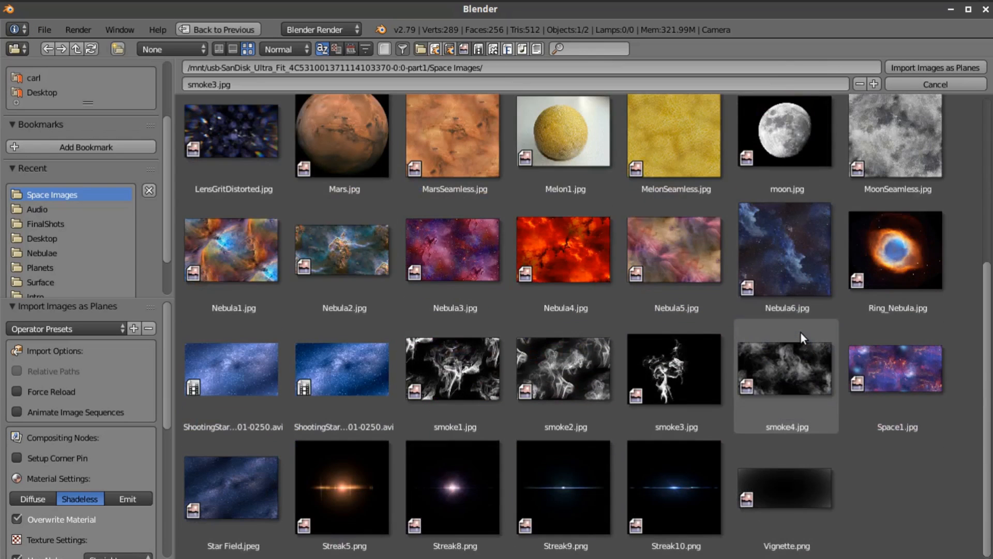
click(243, 500)
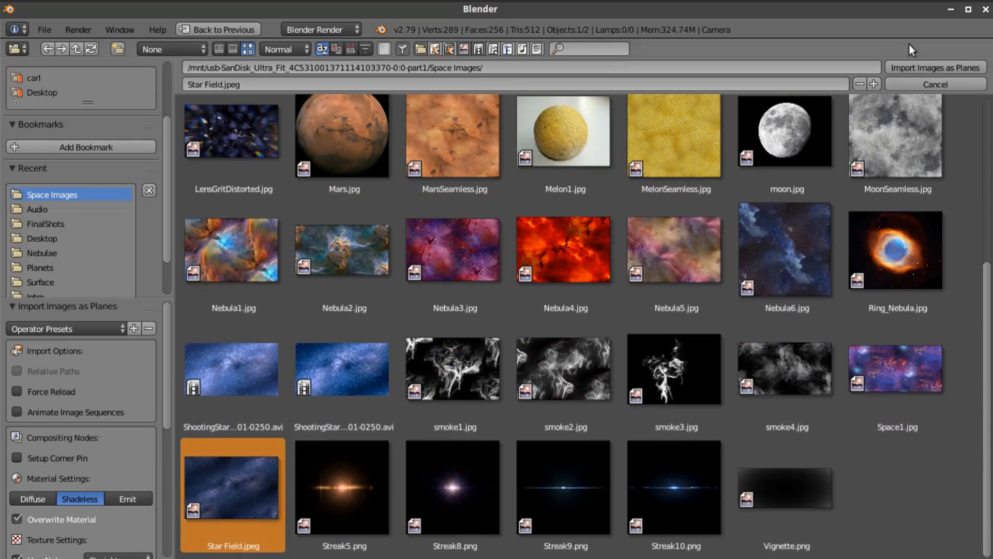
key(Return)
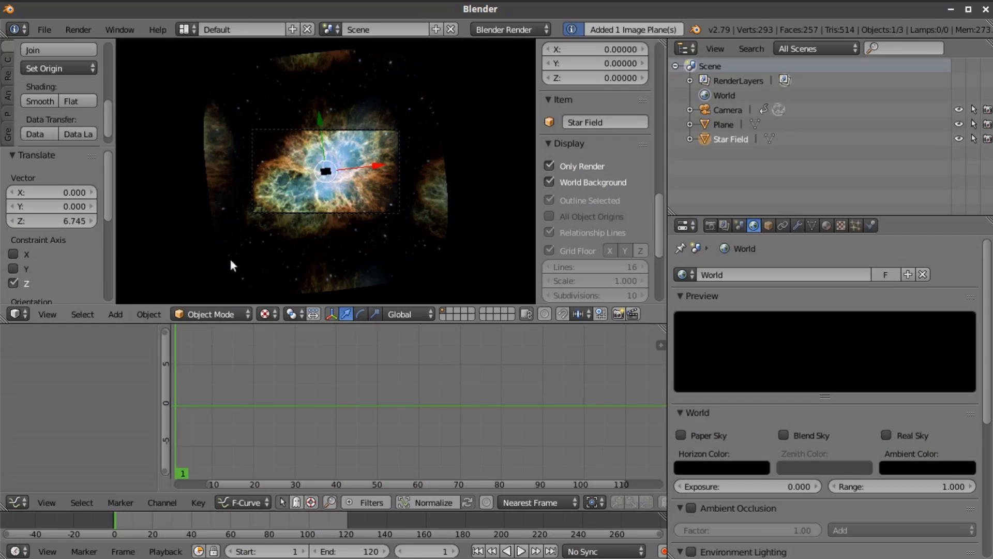
Move the Star Field plane down the global Z axis to just beyond the funnel's narrow tip
key(g)
key(z)
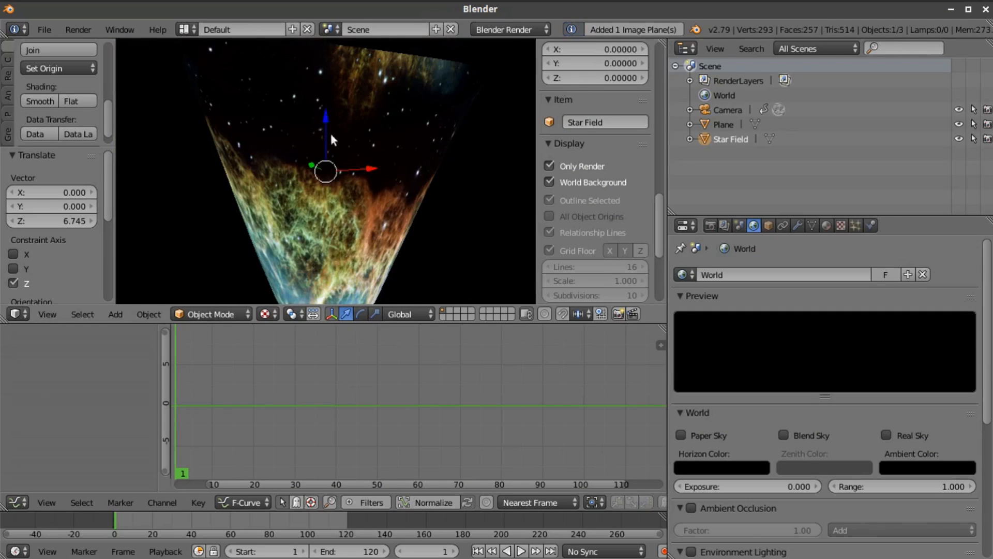
click(362, 224)
drag(326, 186, 333, 235)
middle_drag(355, 239, 335, 225)
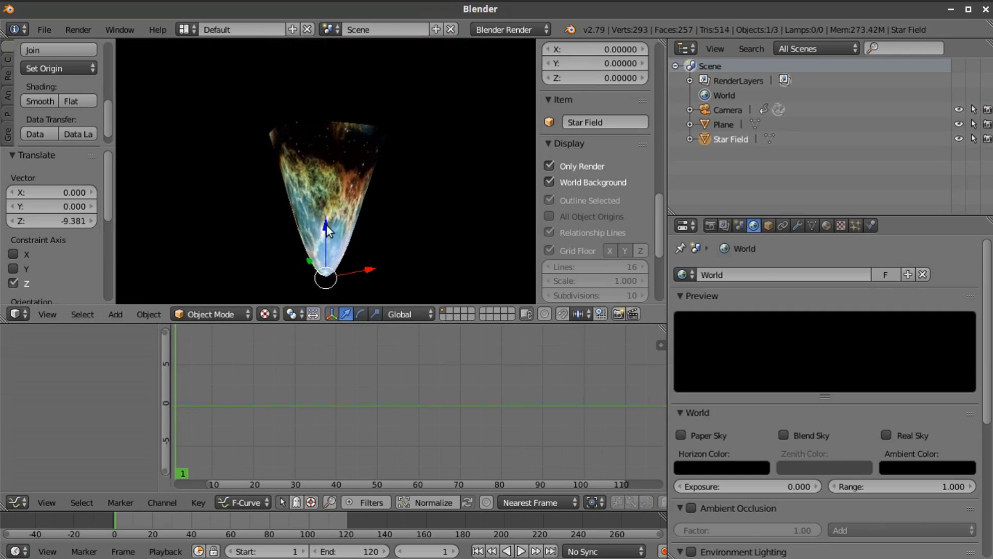
key(g)
key(z)
click(328, 223)
Scale the Star Field plane uniformly by 6 and return to the camera view
key(s)
key(6)
key(Return)
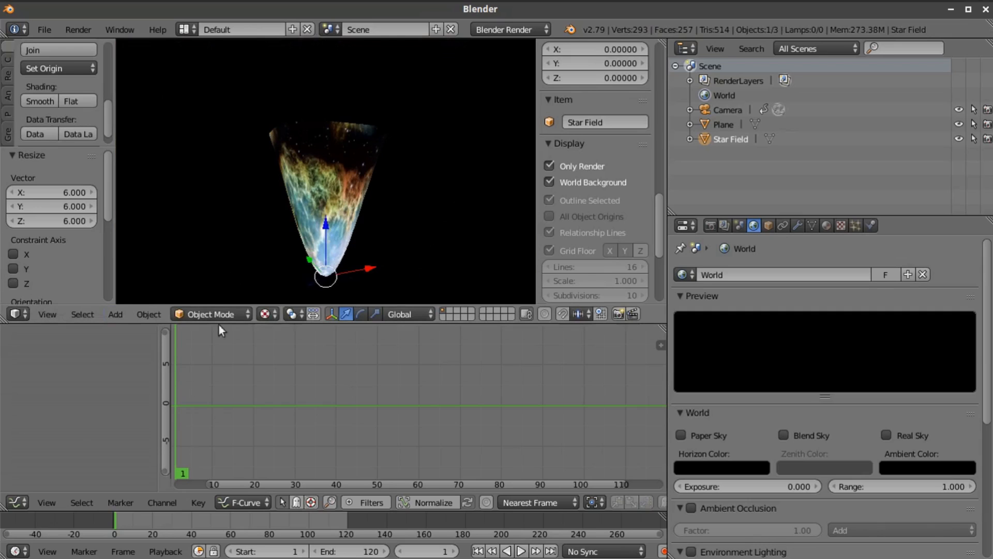
click(48, 316)
click(72, 259)
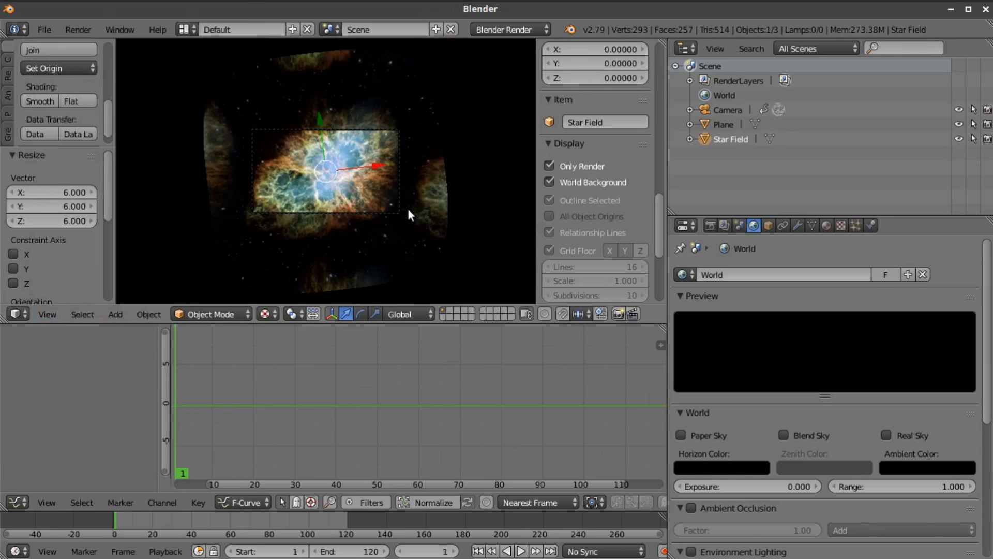
Turn on X-Ray for the Star Field plane and scale it up by about 9.414 to overfill the camera frame
click(768, 226)
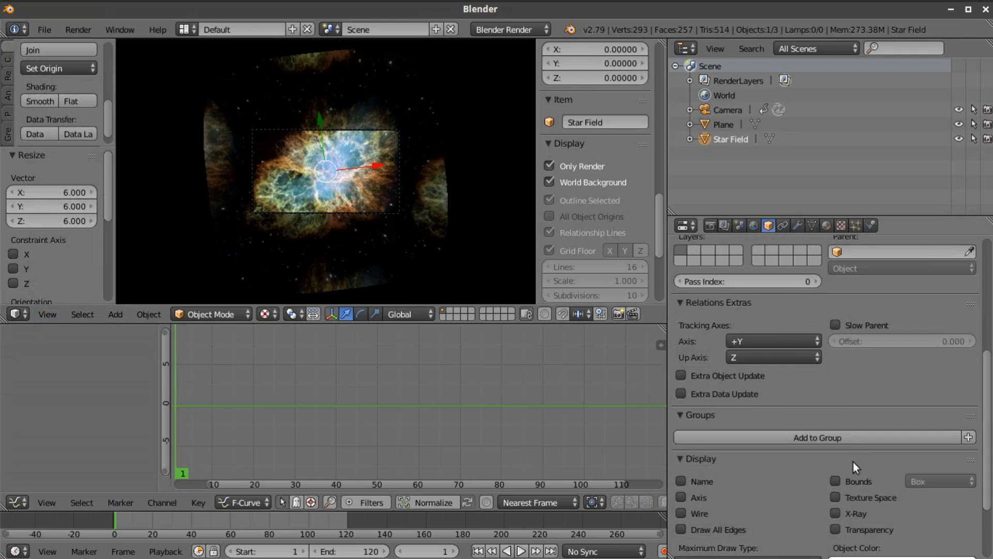
click(835, 513)
key(s)
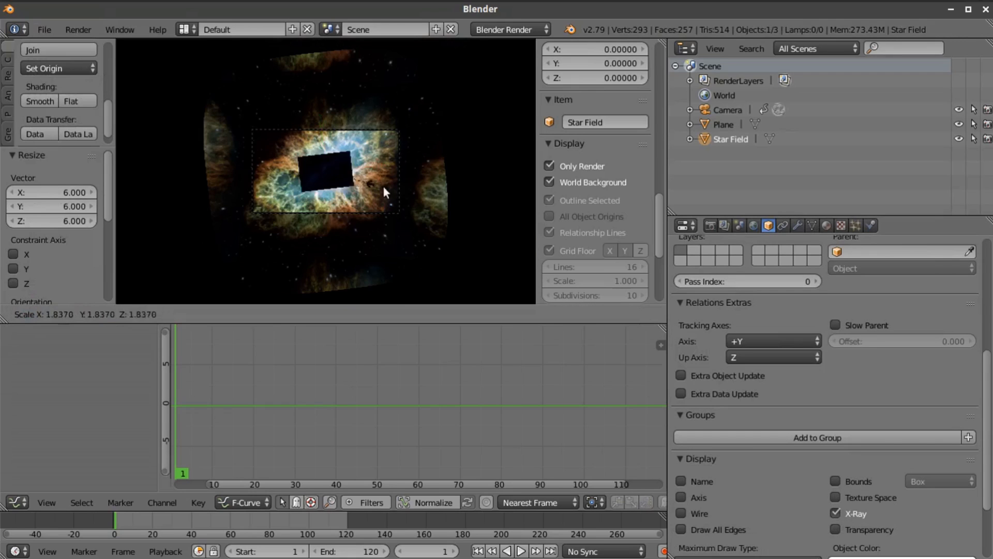
click(150, 242)
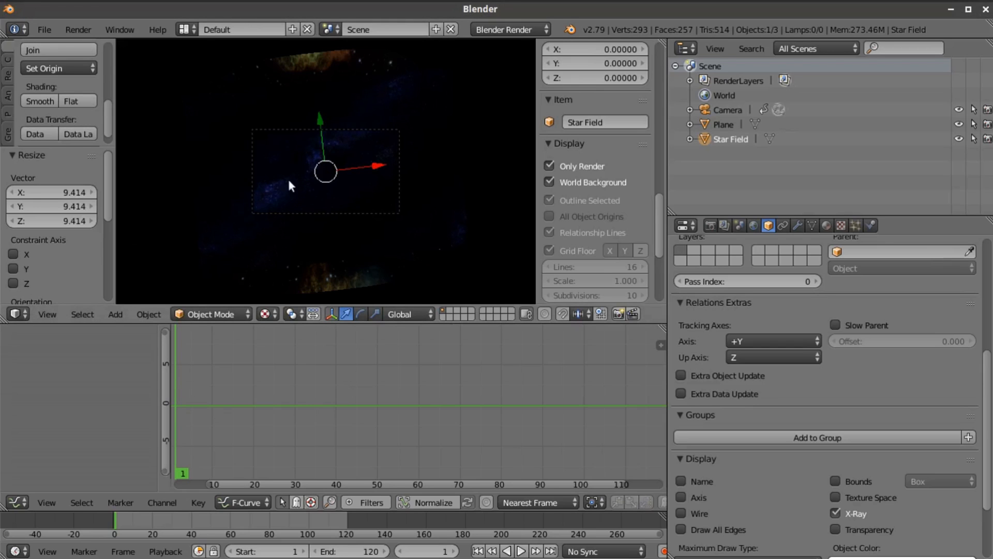
Reshape the RGB Curves node in the Star Field material so the star background is brighter while its shadows stay dark
click(826, 226)
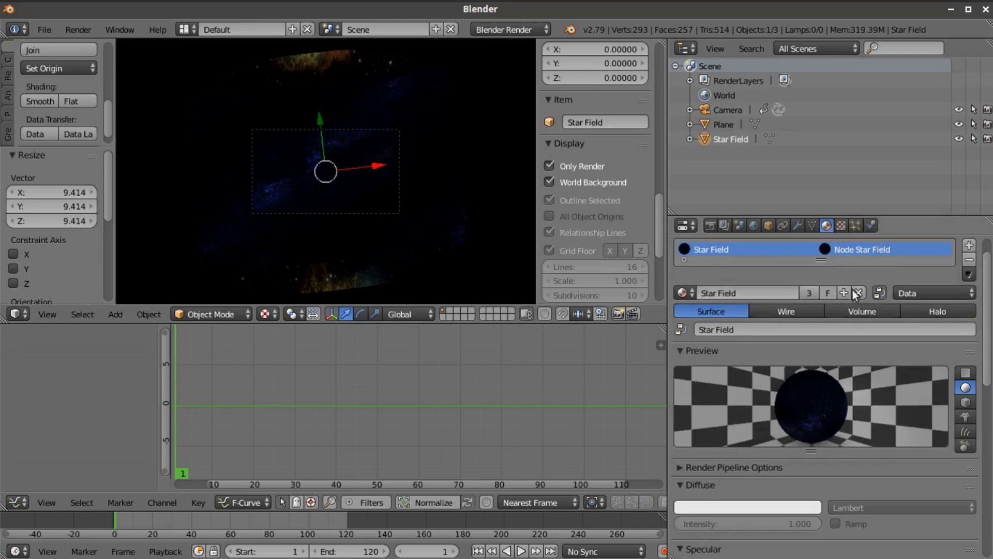
click(17, 502)
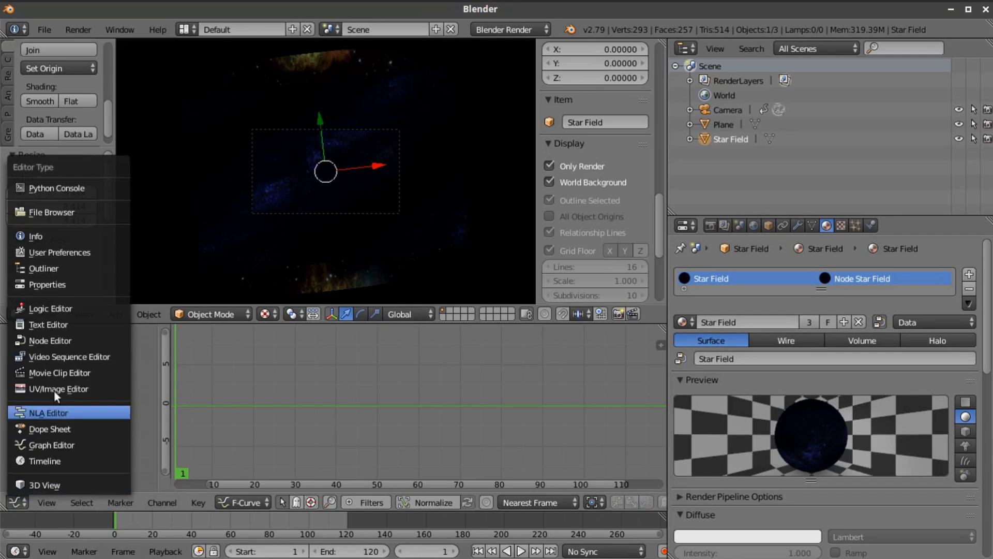
click(52, 337)
key(Home)
scroll(276, 388, up, 1)
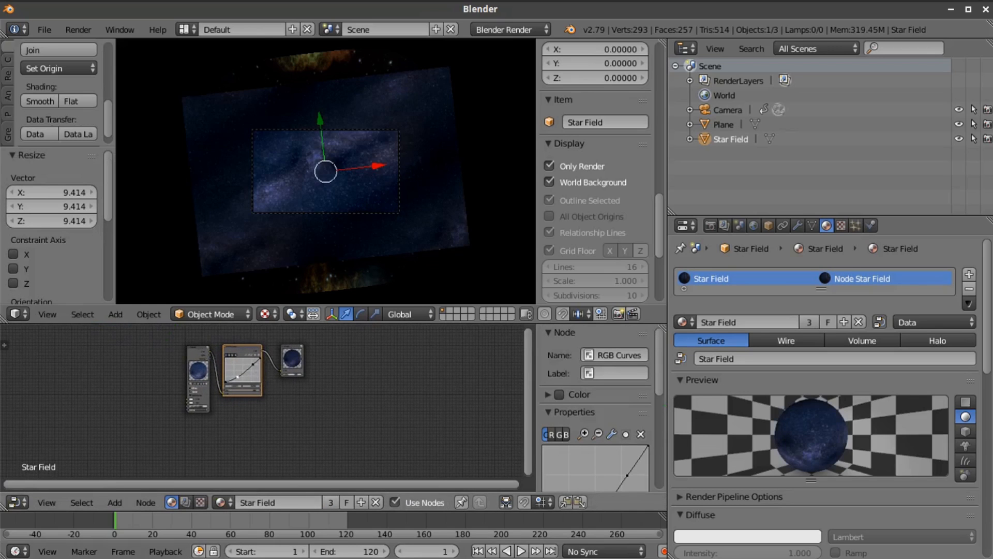
drag(238, 376, 240, 377)
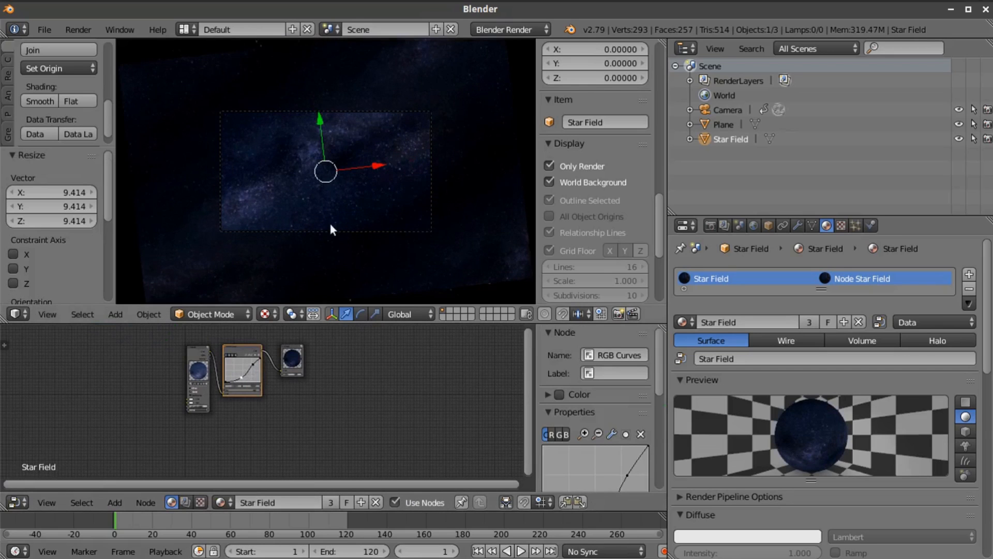
Switch the render engine to Blender Game and set the Star Field material's Alpha Blend to Add
click(498, 29)
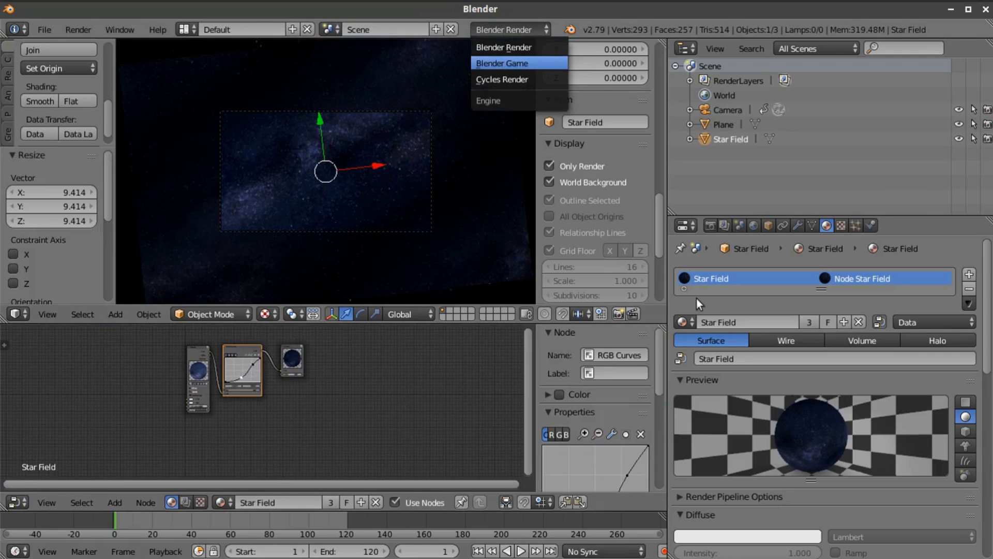
click(503, 64)
scroll(808, 403, down, 10)
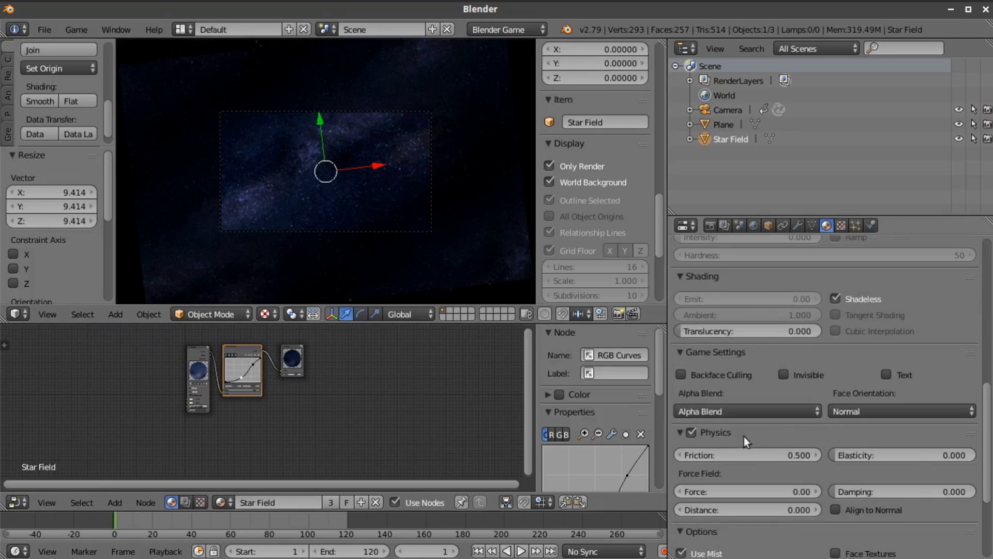
click(725, 412)
click(693, 378)
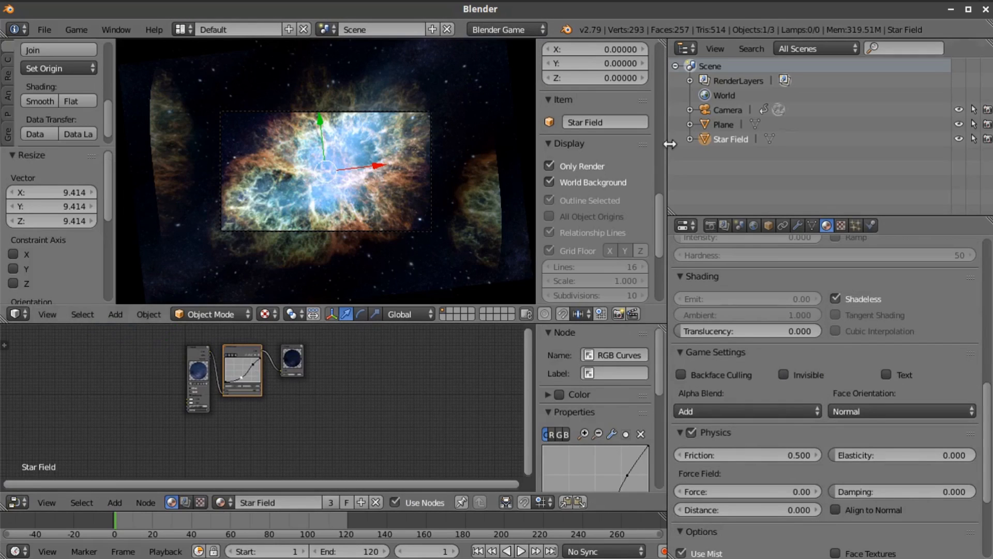
Select the camera and inspect how the star field blends with the nebula in the camera view
click(715, 109)
scroll(458, 193, up, 5)
scroll(455, 195, down, 3)
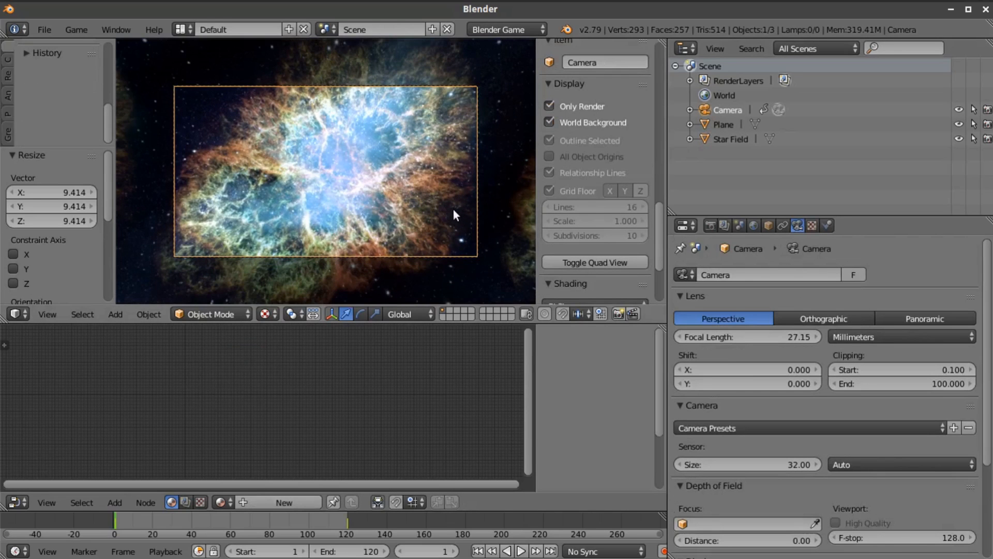
scroll(455, 210, down, 2)
scroll(455, 210, up, 1)
scroll(454, 209, down, 1)
Scale the Star Field plane down uniformly to about 0.648
click(719, 139)
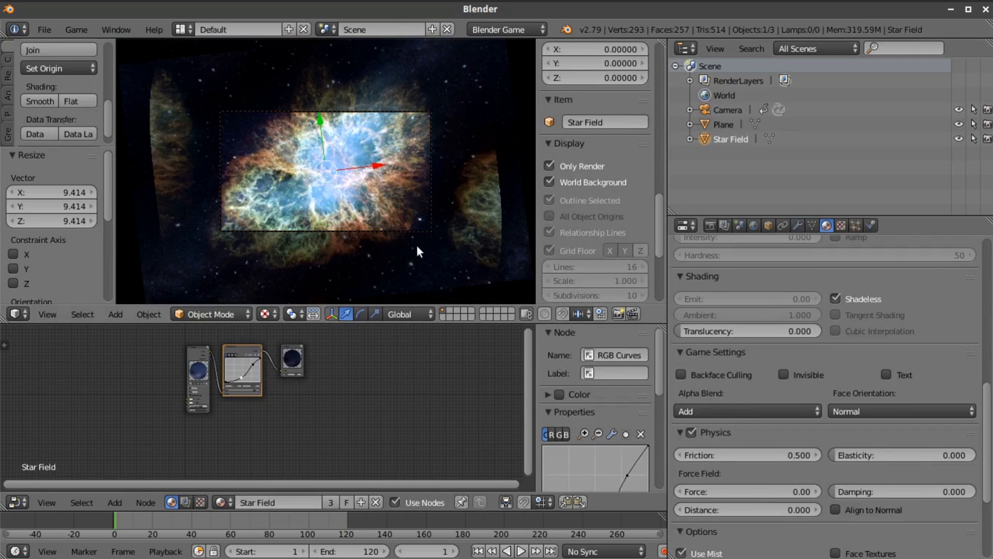
key(s)
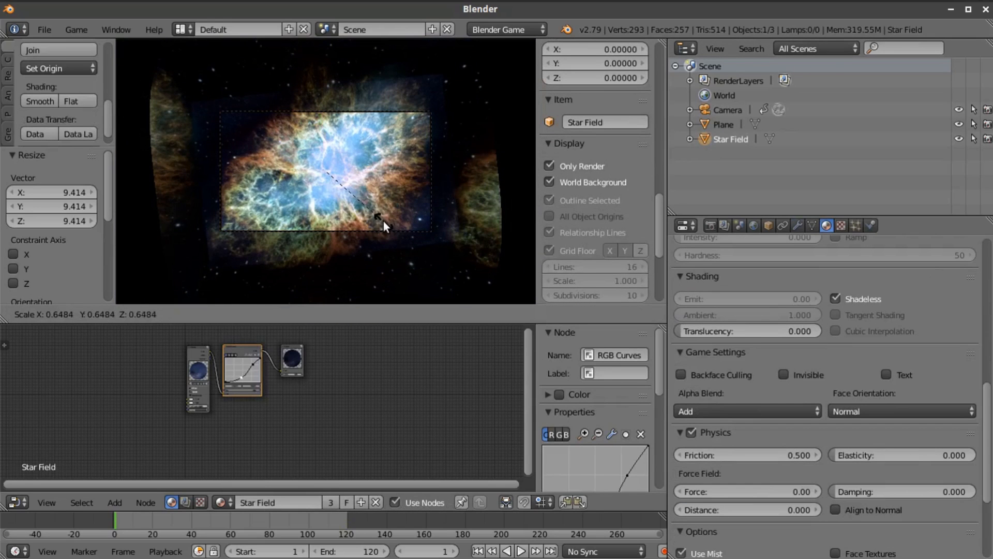
click(383, 221)
Select the camera, play the fly-through animation in the camera view and stop the playback
scroll(390, 225, up, 3)
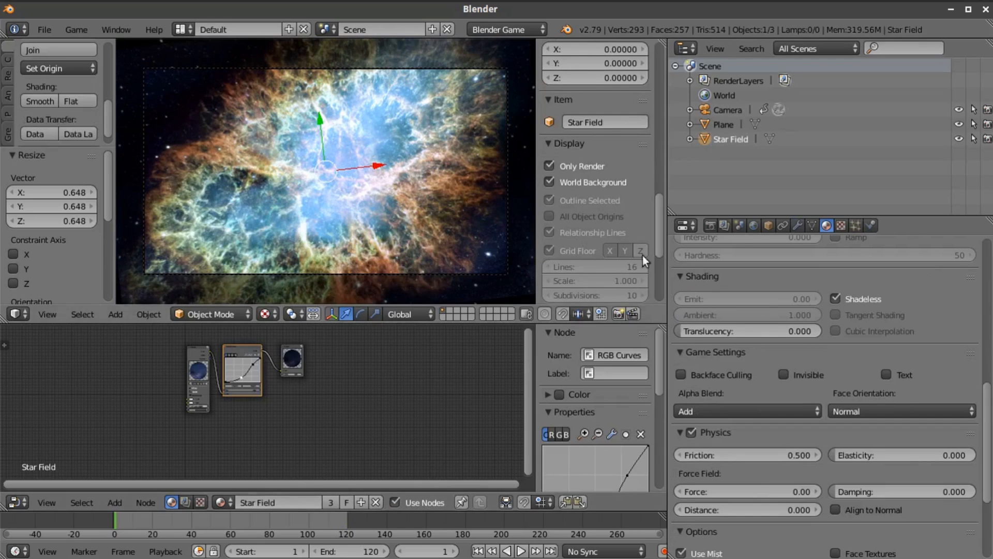
click(726, 110)
scroll(570, 235, down, 3)
key(alt+a)
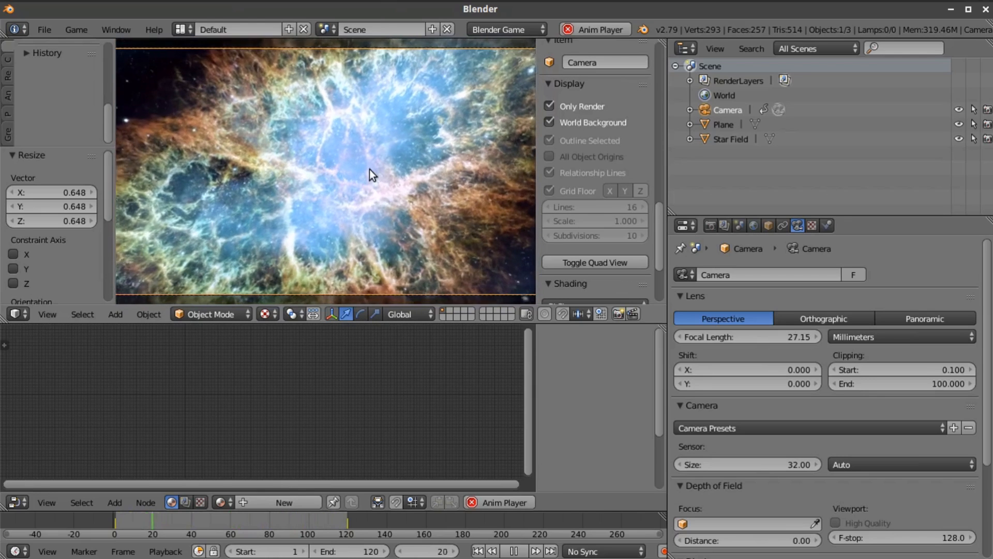
click(514, 551)
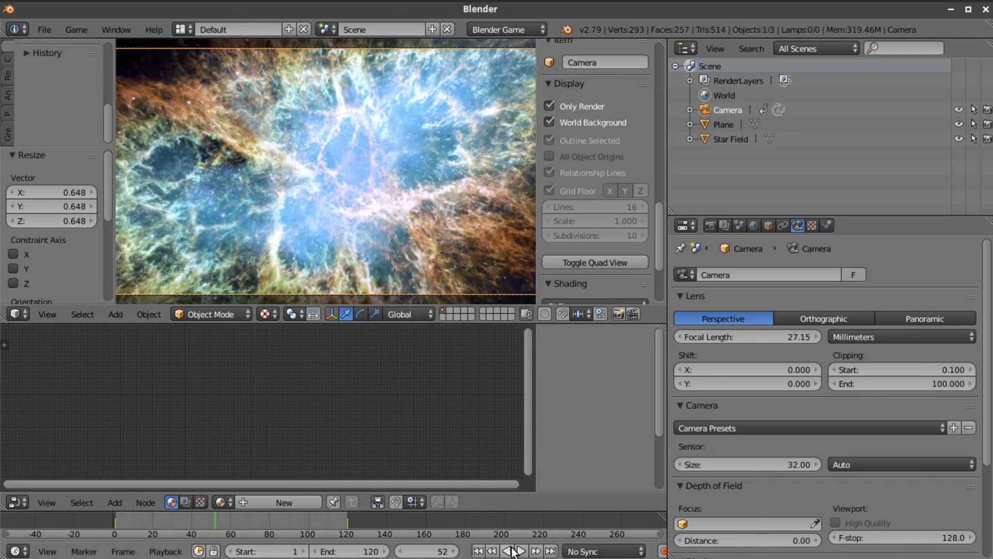